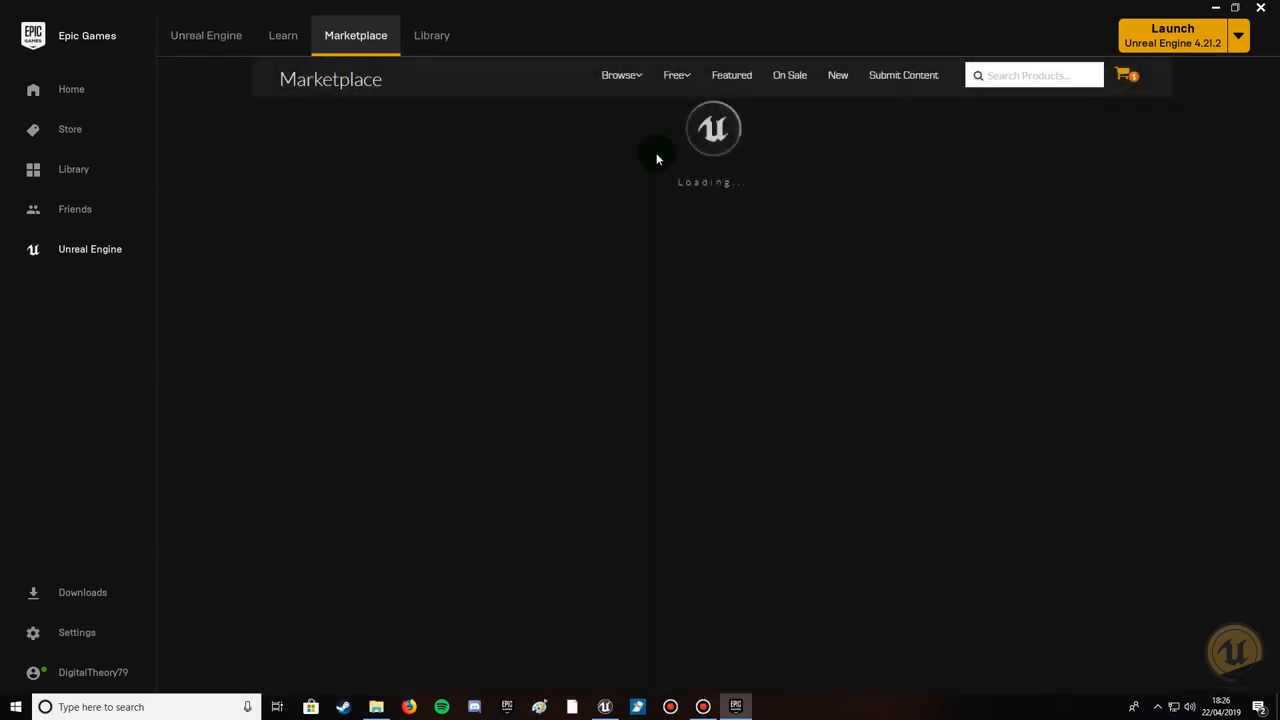
Search the Marketplace for "open world demo collection" and open the Open World Demo Collection product page.
{"action": "left_click", "coordinate": [990, 74]}
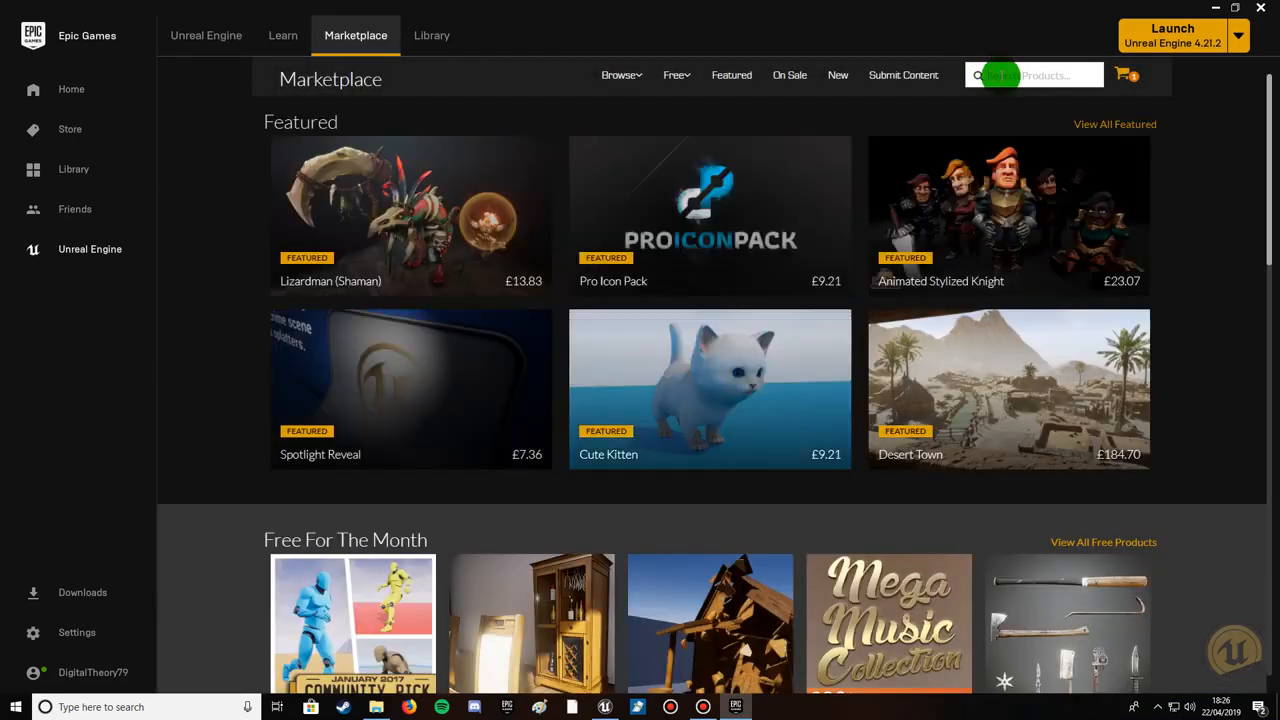
{"action": "type", "text": "open w orld"}
{"action": "left_click", "coordinate": [1013, 75]}
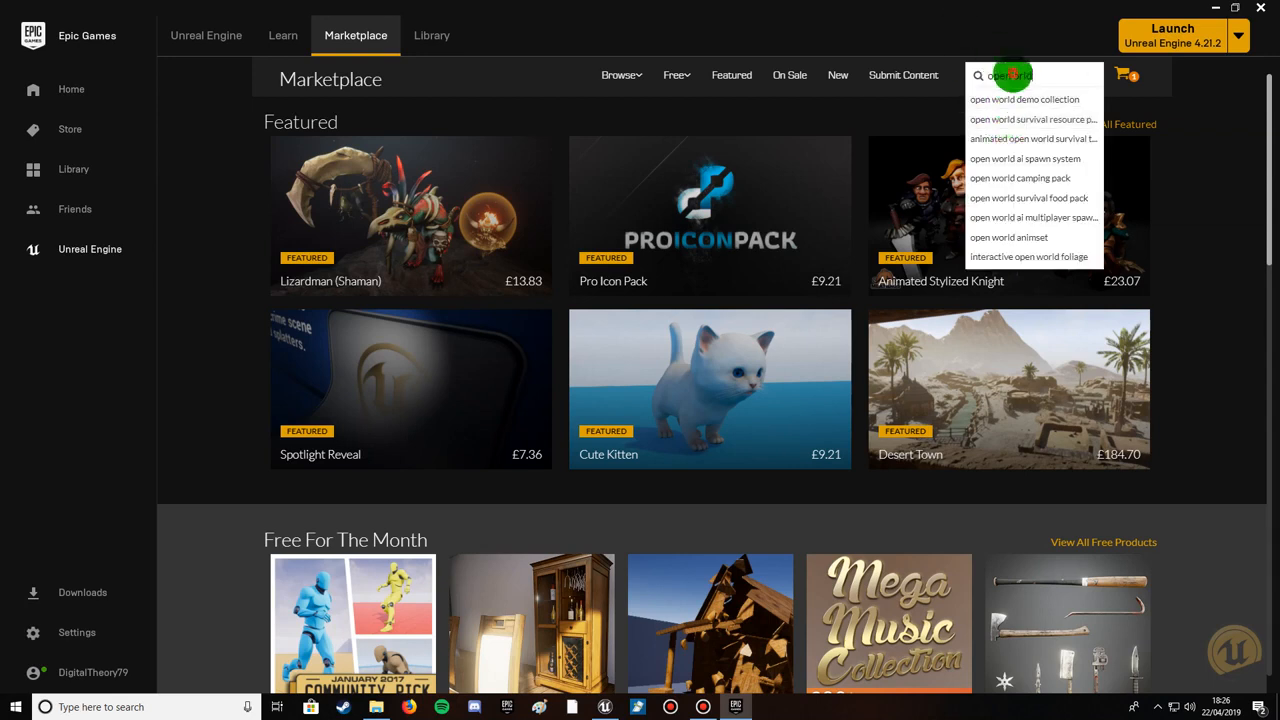
{"action": "type", "text": "w"}
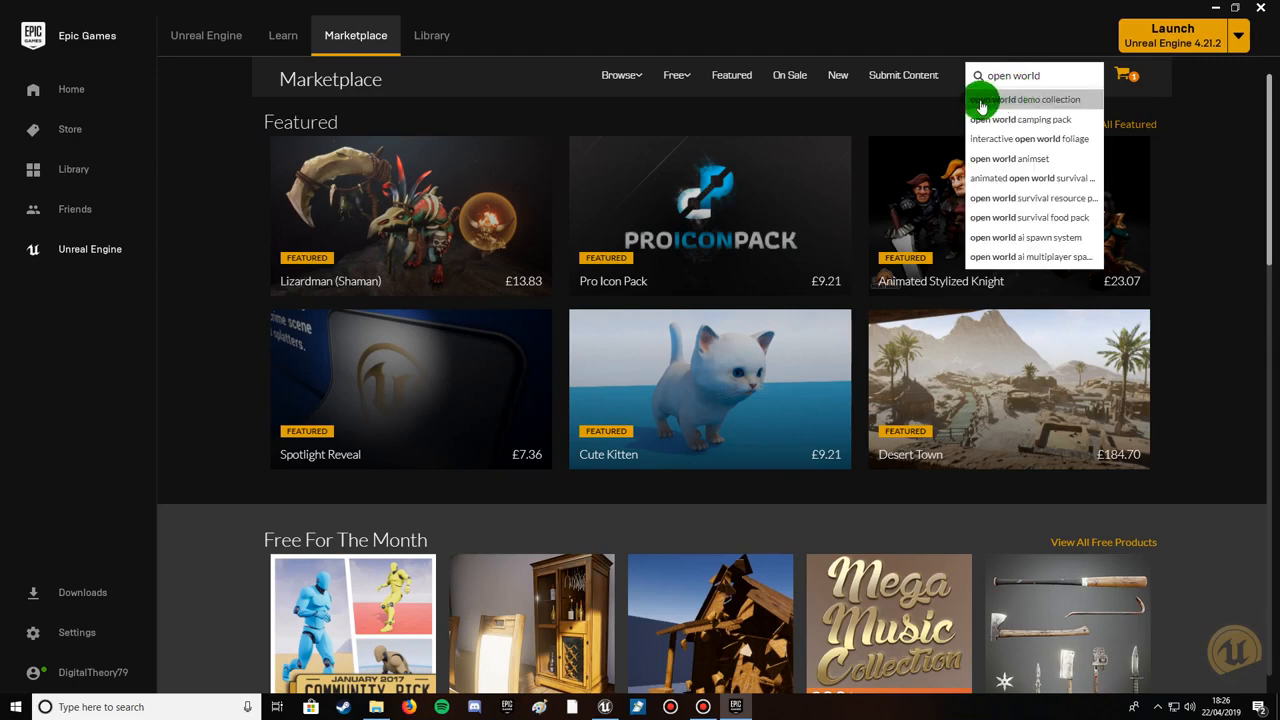
{"action": "left_click", "coordinate": [1034, 102]}
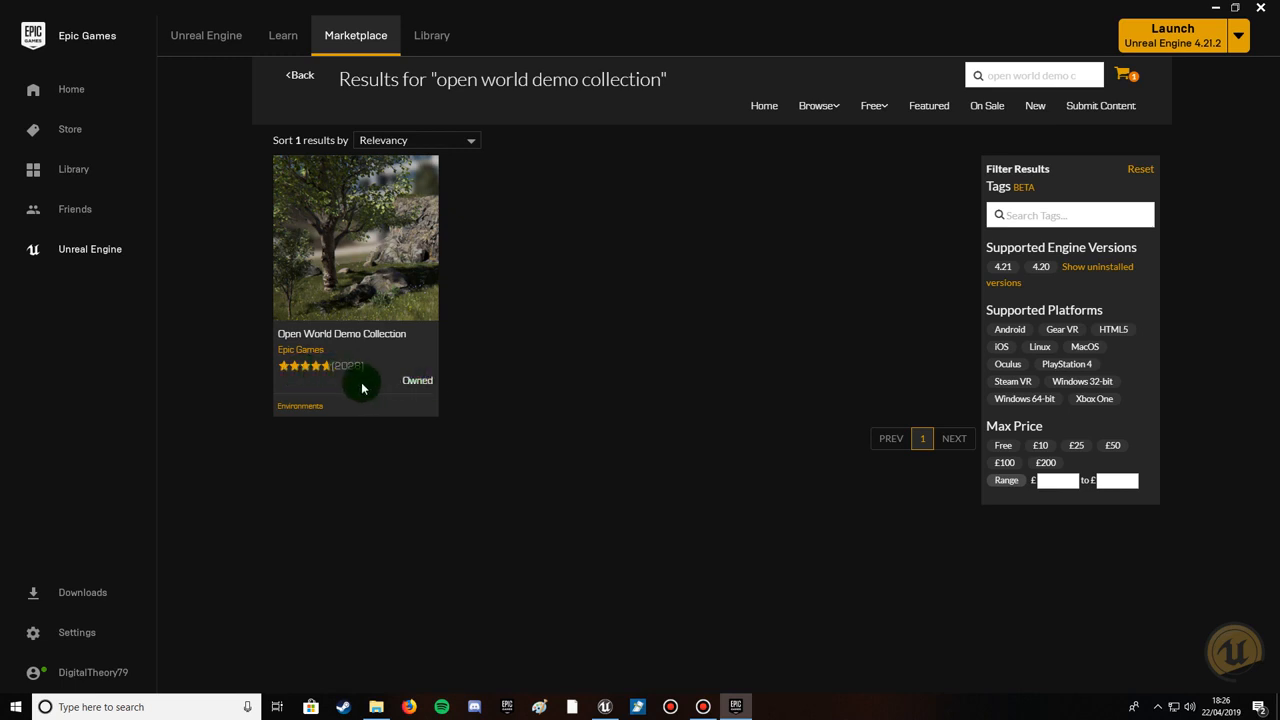
{"action": "left_click", "coordinate": [365, 284]}
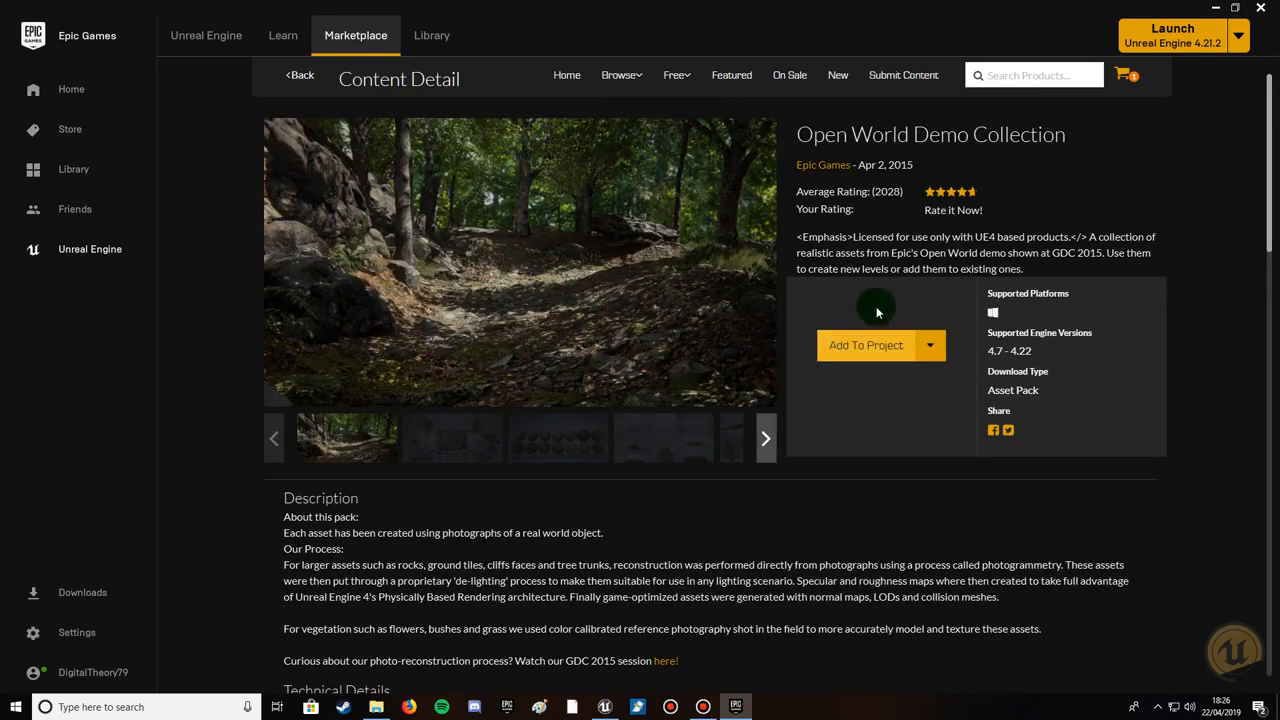
{"action": "left_click", "coordinate": [855, 348]}
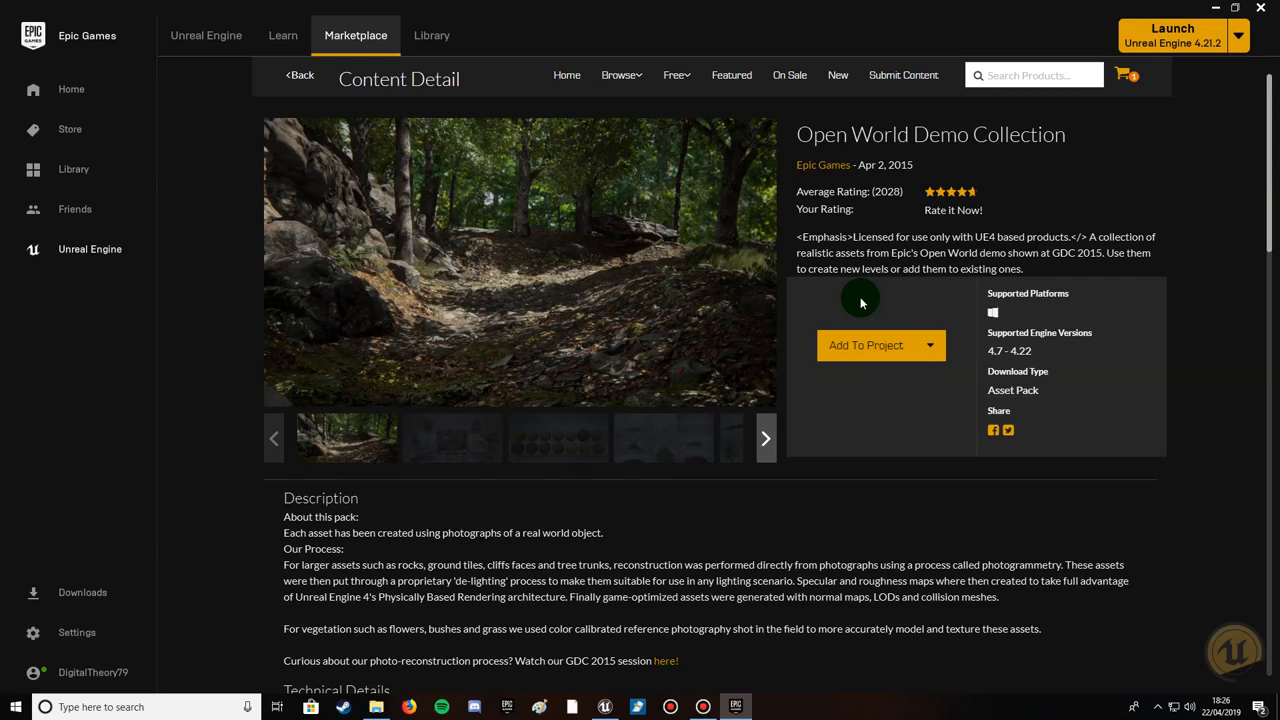
{"action": "left_click", "coordinate": [849, 346]}
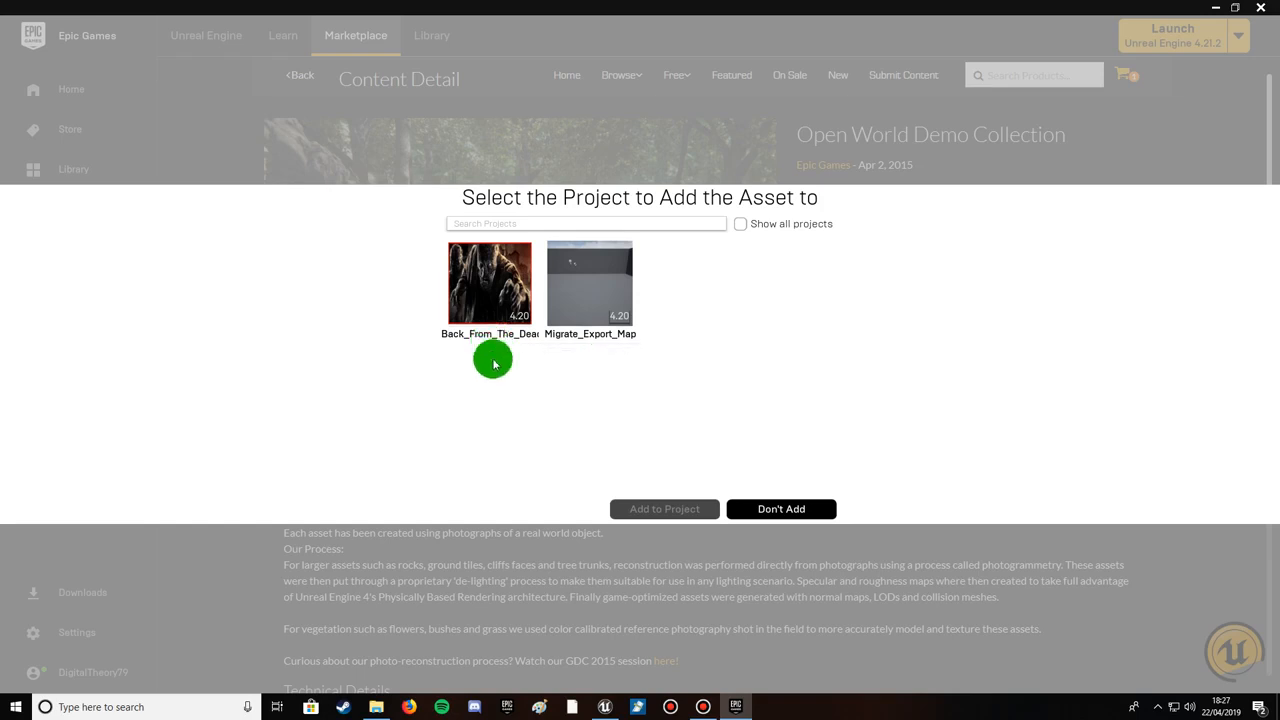
{"action": "left_click", "coordinate": [785, 512]}
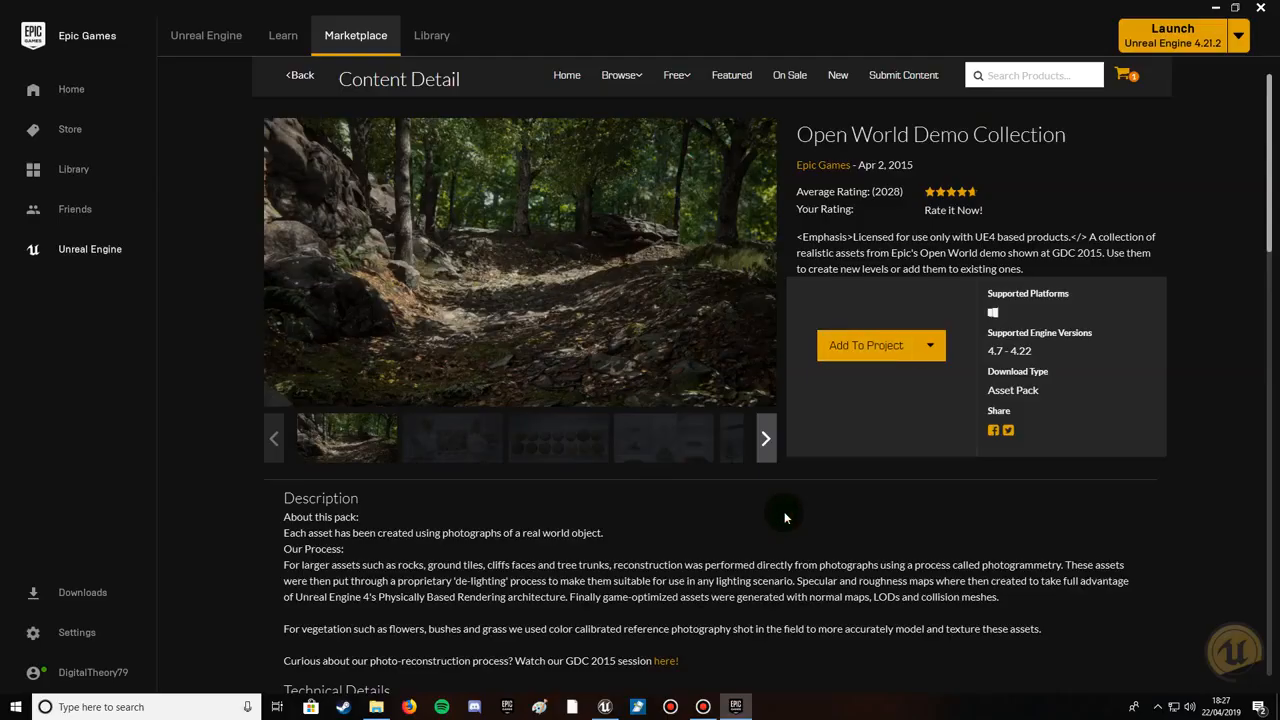
Close the Epic Games Launcher, then in Unreal Editor create a new level from the Default template and delete its floor.
{"action": "left_click", "coordinate": [1260, 7]}
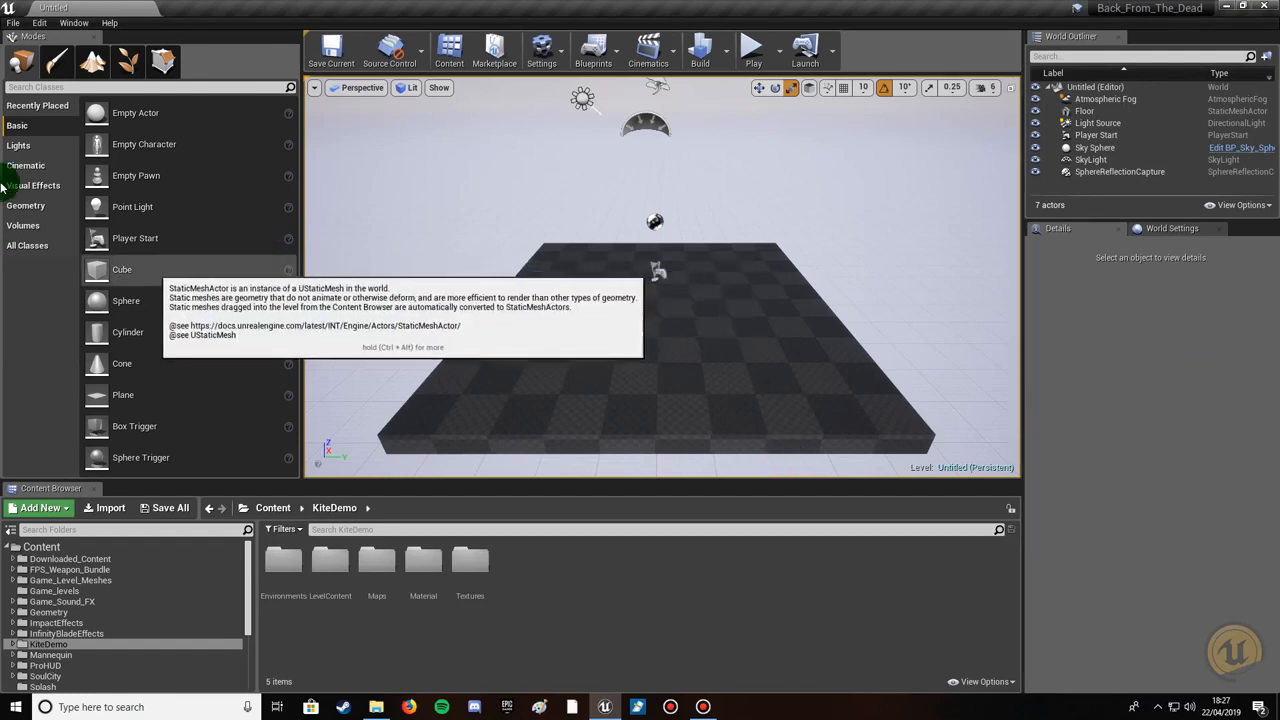
{"action": "left_click", "coordinate": [14, 23]}
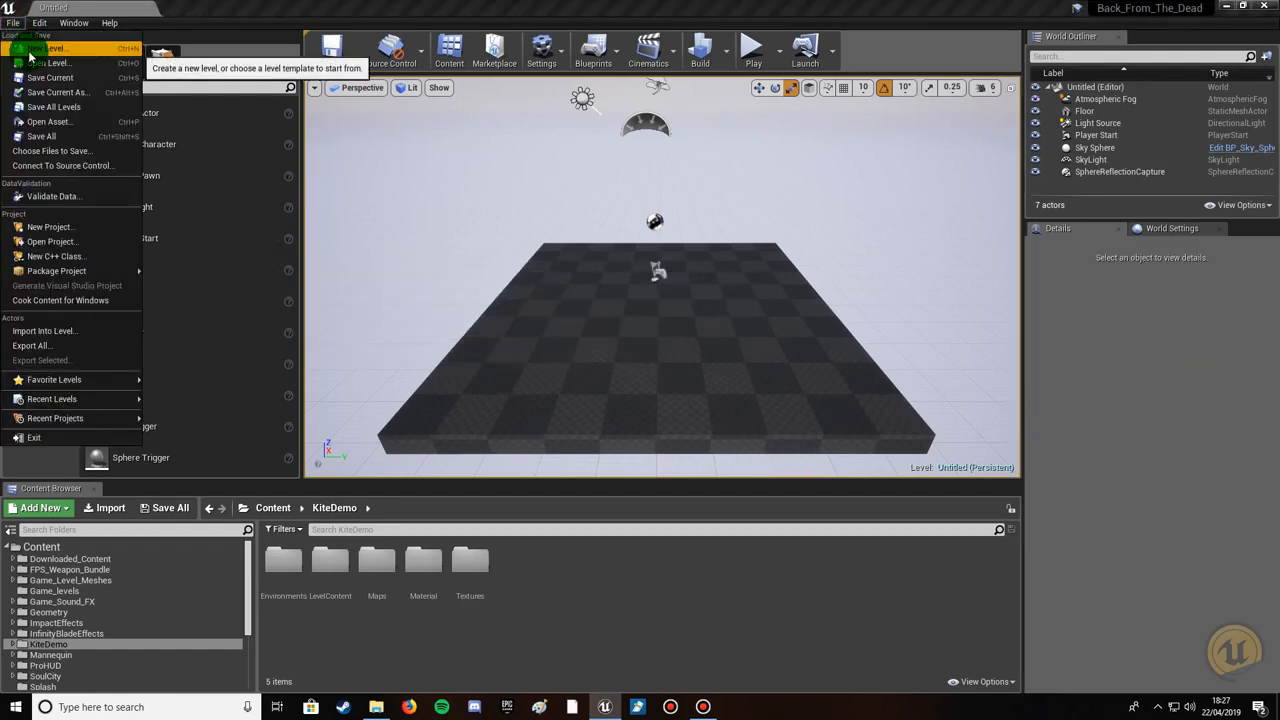
{"action": "left_click", "coordinate": [57, 58]}
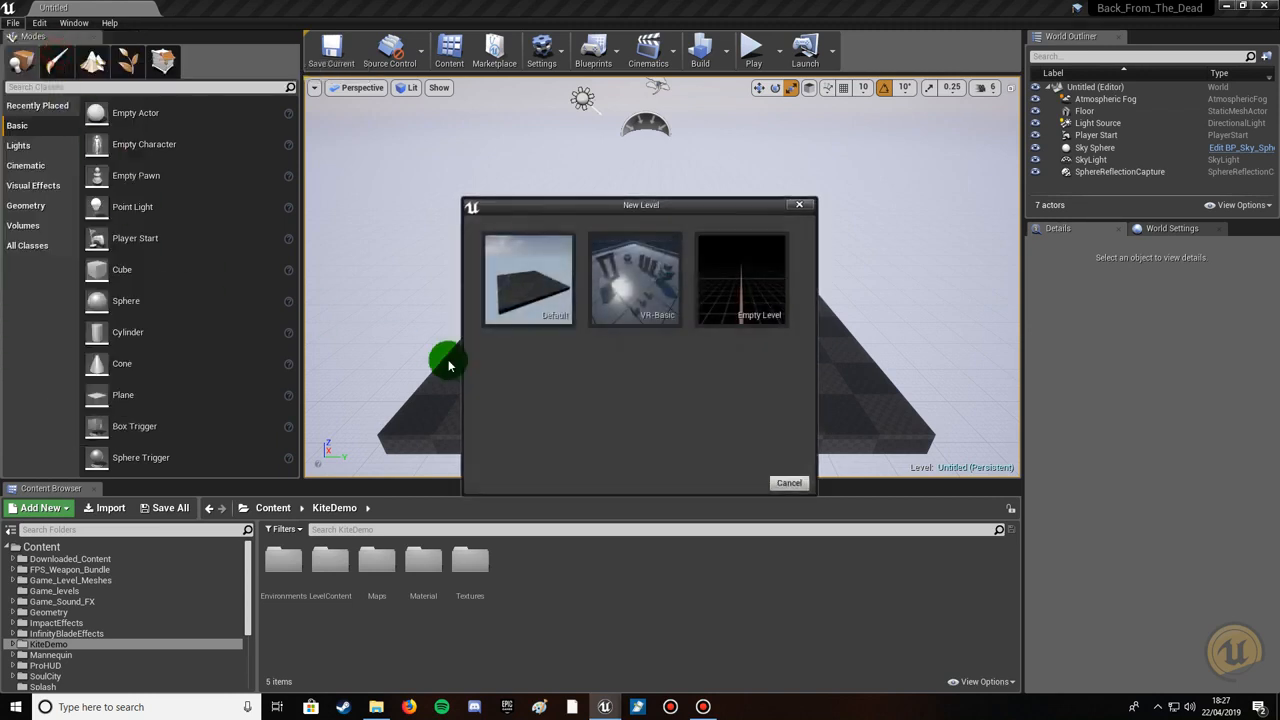
{"action": "left_click", "coordinate": [530, 279]}
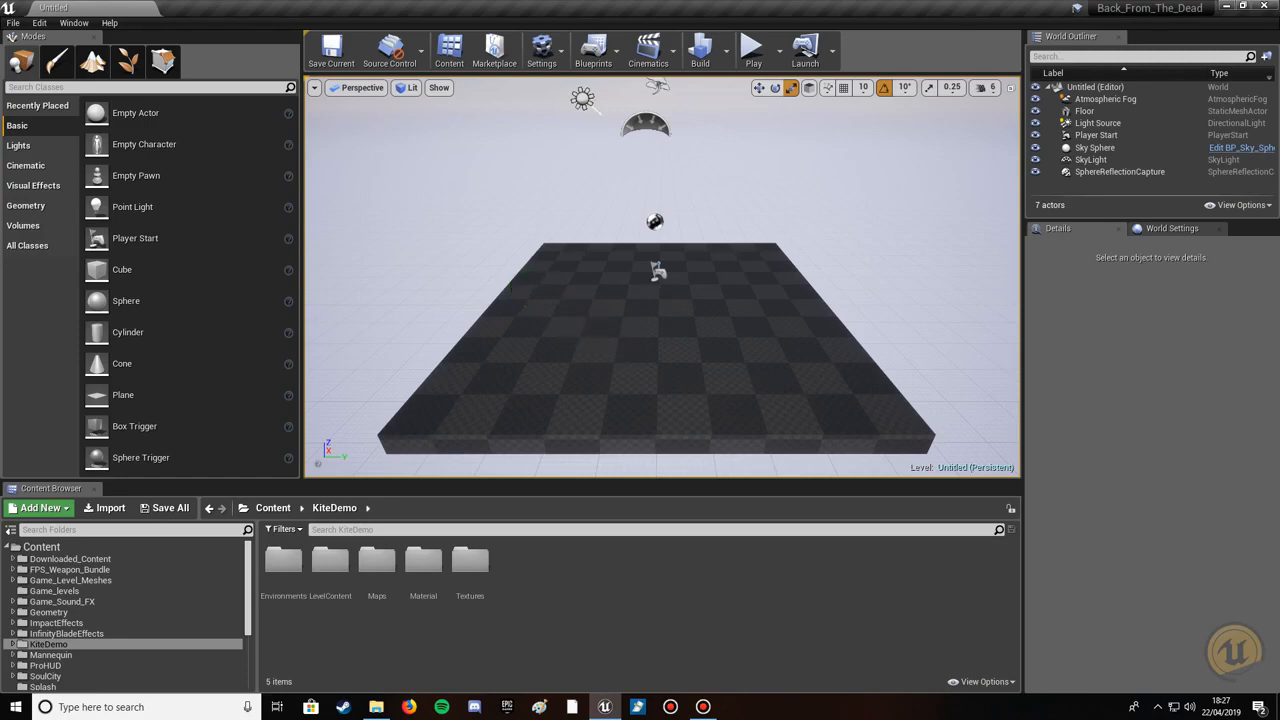
{"action": "left_click", "coordinate": [611, 348]}
{"action": "key", "text": "Delete"}
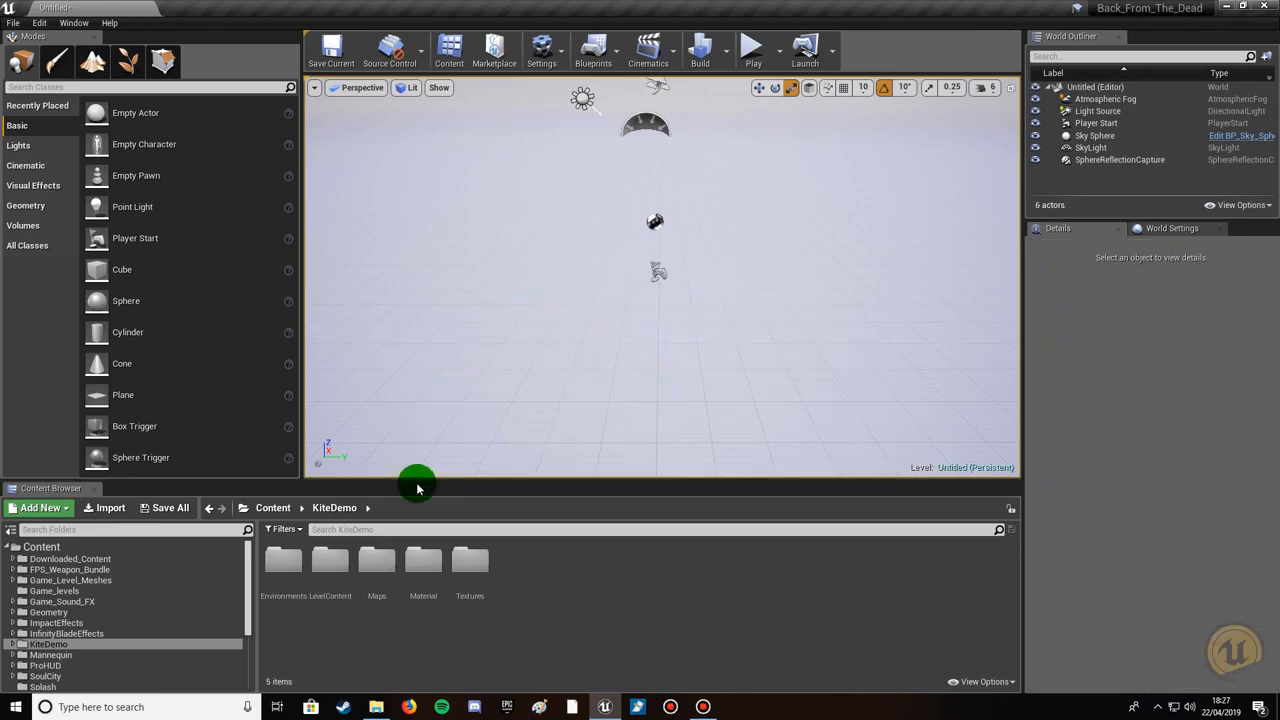
Create a new landscape in the level with a section size of 127×127 quads.
{"action": "left_click", "coordinate": [93, 63]}
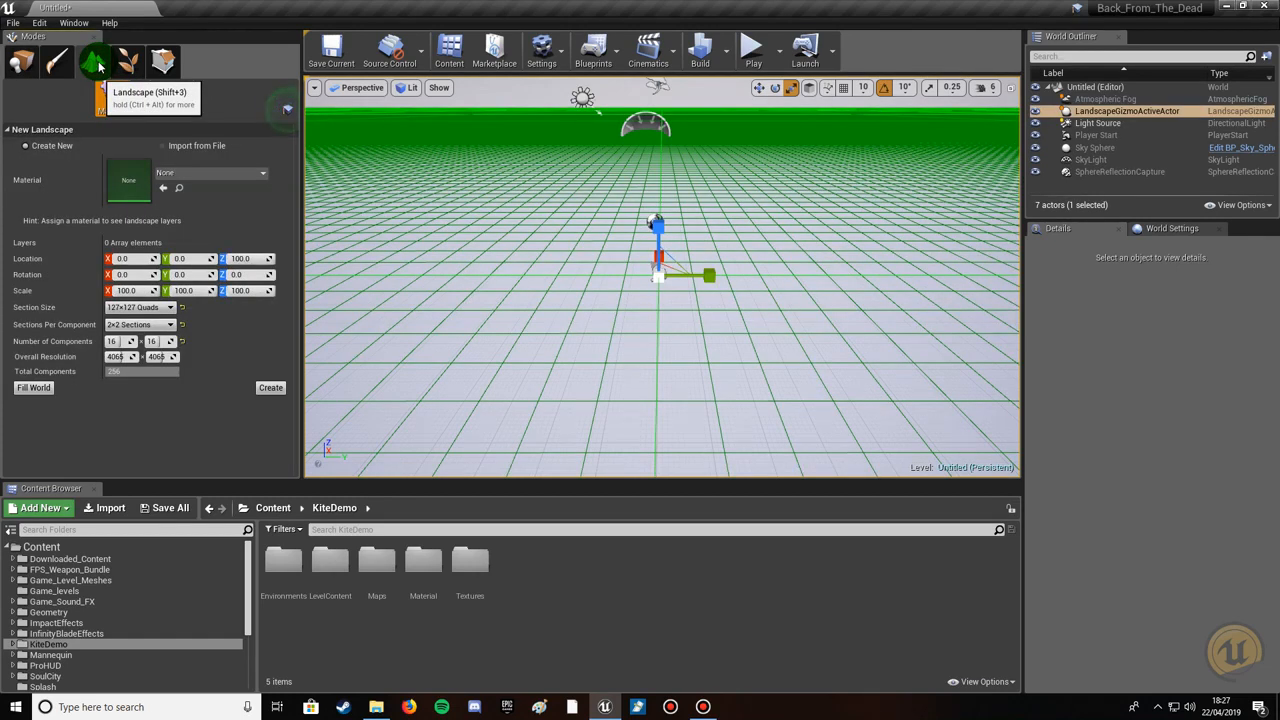
{"action": "left_click", "coordinate": [35, 149]}
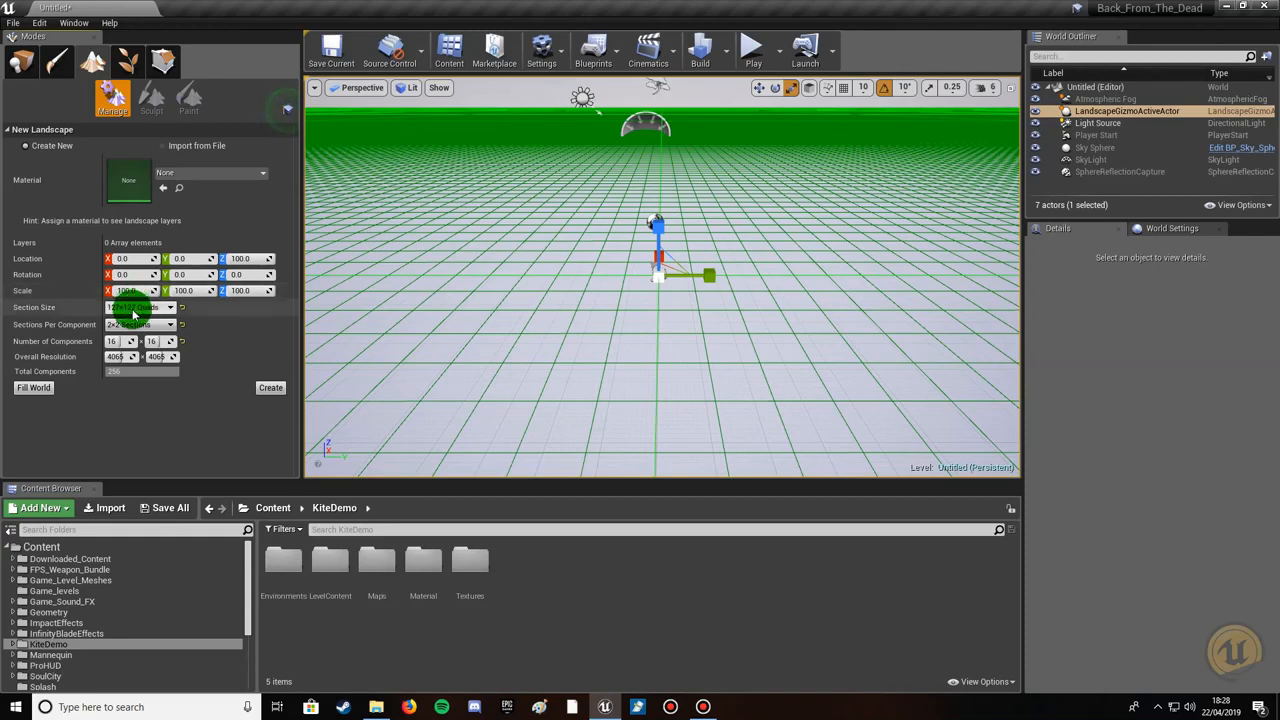
{"action": "left_click", "coordinate": [133, 308]}
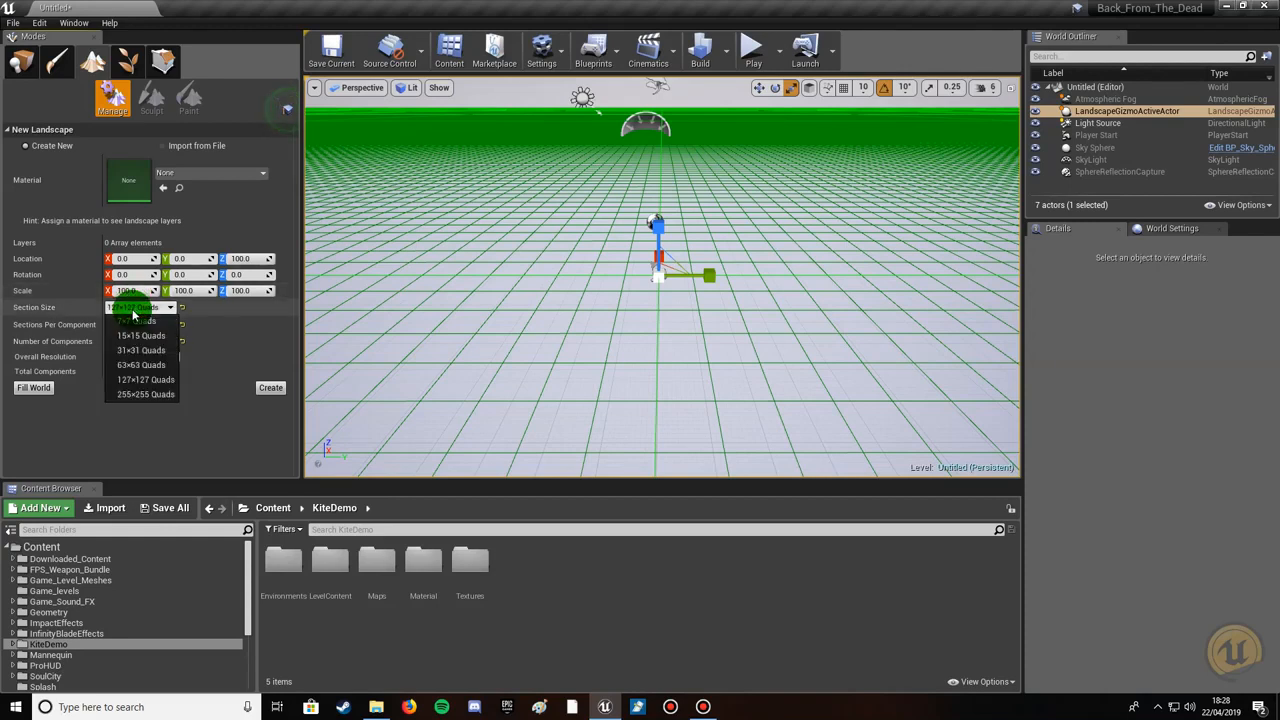
{"action": "left_click", "coordinate": [136, 381]}
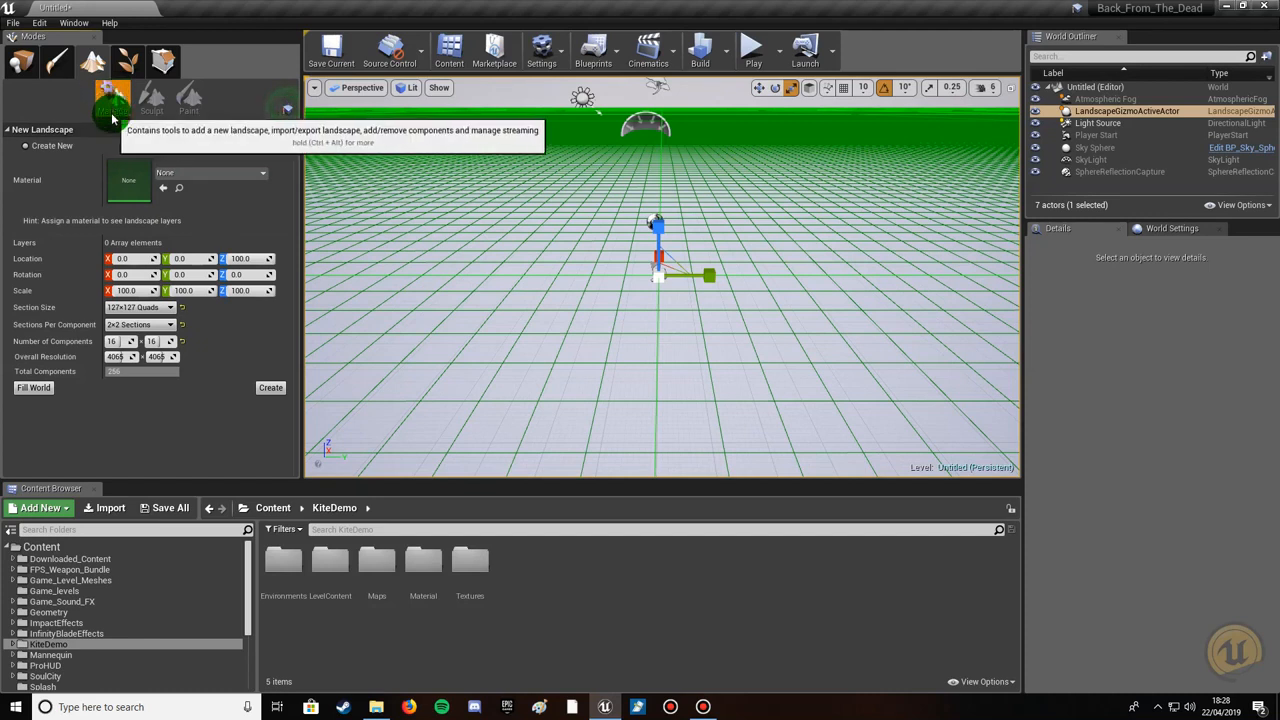
{"action": "left_click", "coordinate": [270, 390]}
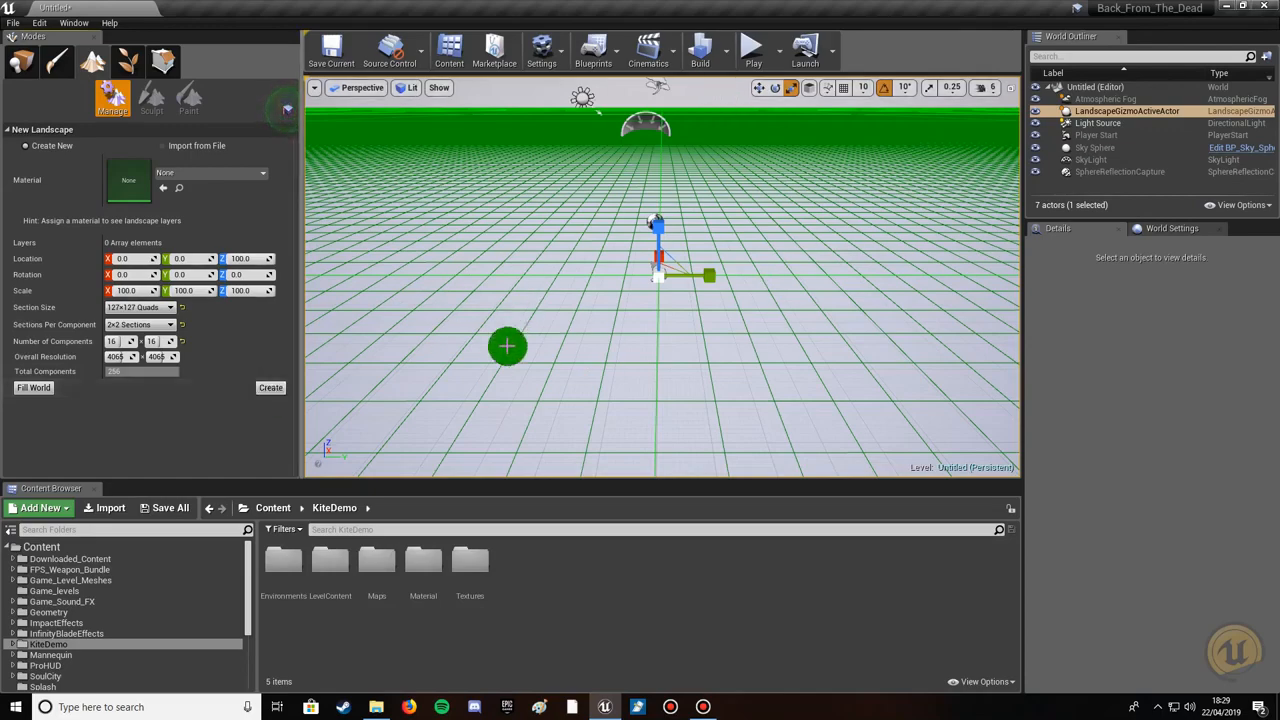
{"action": "middle_click_drag", "start_coordinate": [479, 381], "coordinate": [494, 162]}
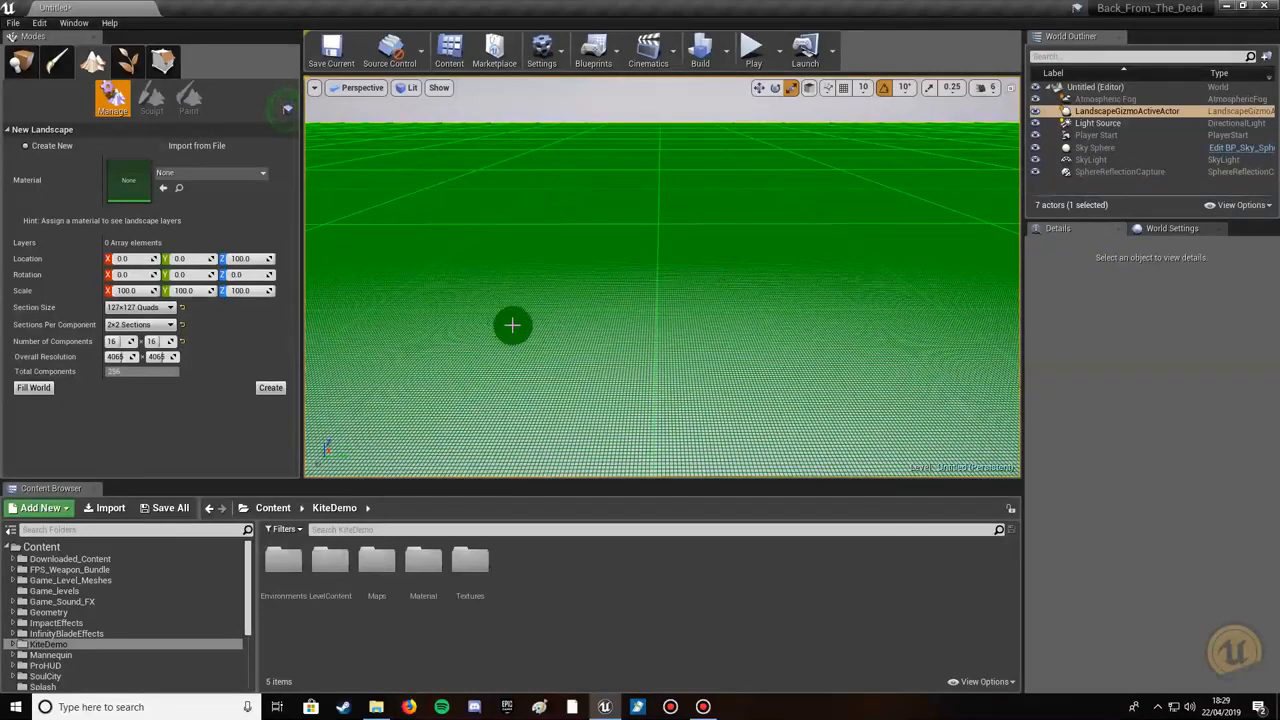
{"action": "left_click", "coordinate": [271, 388]}
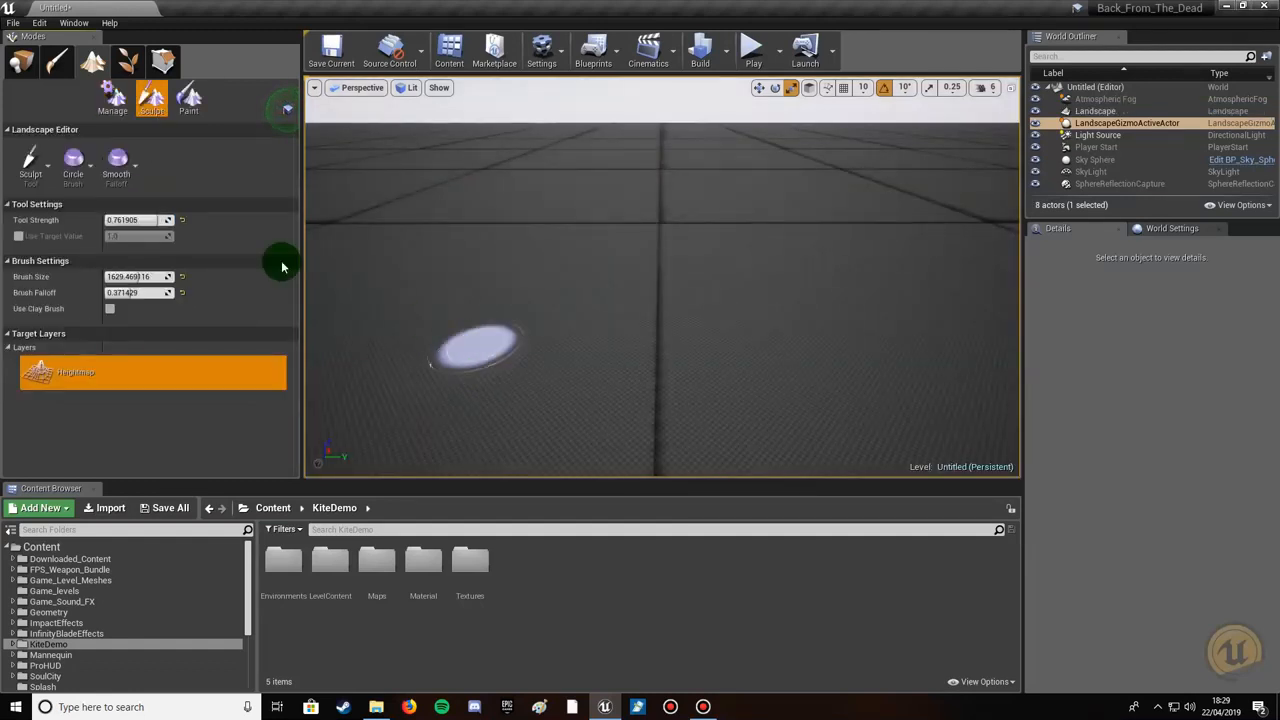
{"action": "left_click", "coordinate": [17, 54]}
{"action": "mouse_move", "coordinate": [582, 346]}
{"action": "right_mouse_down"}
{"action": "mouse_move", "coordinate": [620, 336]}
{"action": "mouse_move", "coordinate": [624, 370]}
{"action": "mouse_move", "coordinate": [624, 330]}
{"action": "mouse_move", "coordinate": [624, 350]}
{"action": "mouse_move", "coordinate": [582, 346]}
{"action": "right_mouse_up"}
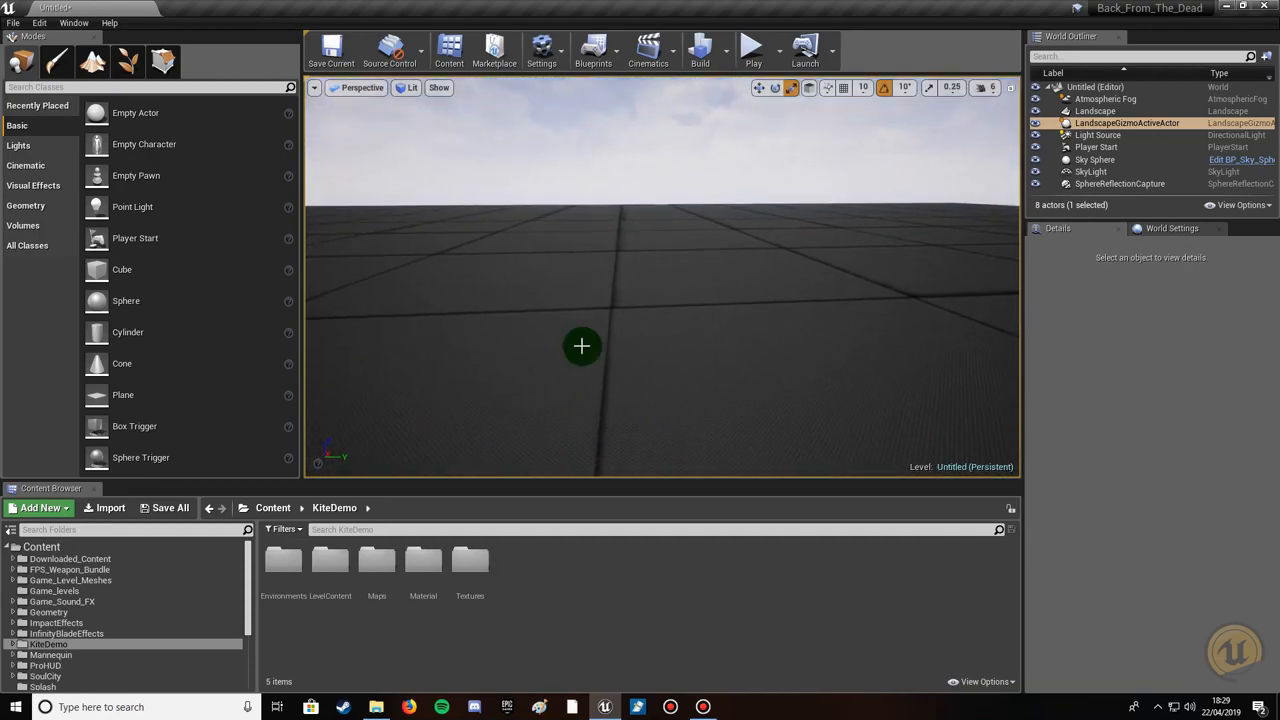
{"action": "left_click", "coordinate": [727, 58]}
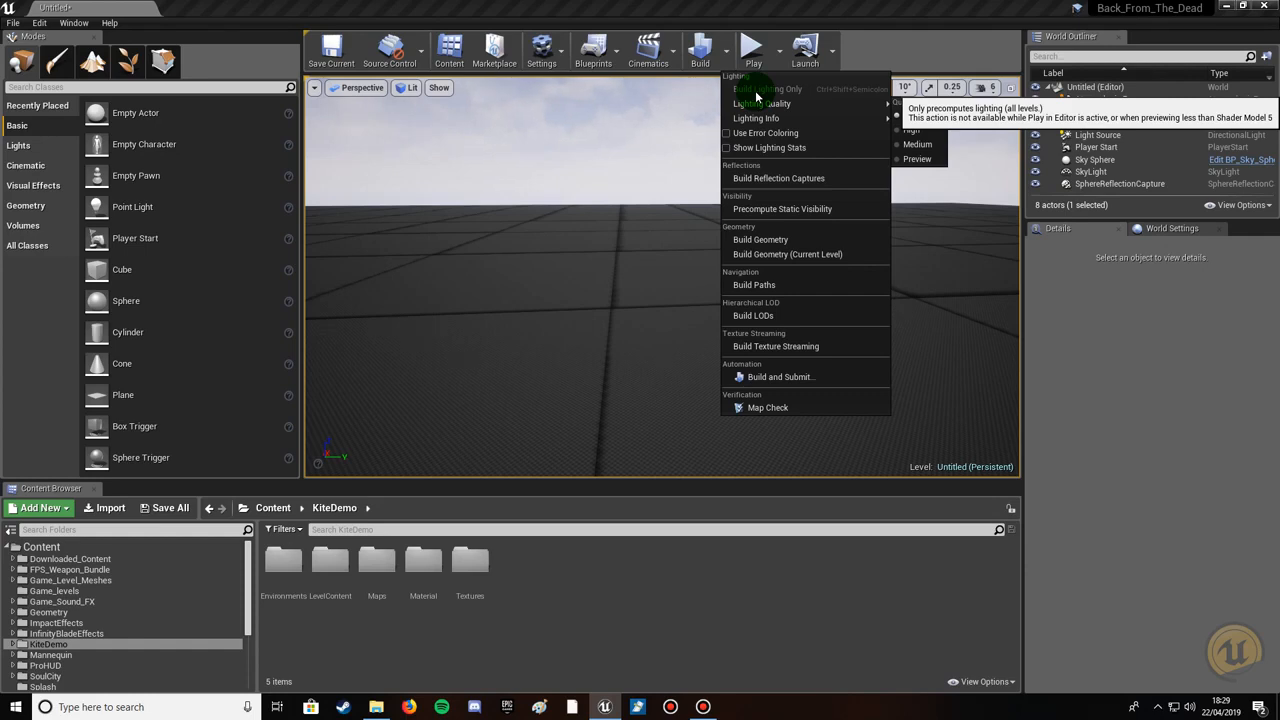
{"action": "left_click", "coordinate": [556, 254]}
{"action": "left_click_drag", "start_coordinate": [556, 254], "coordinate": [530, 254]}
{"action": "middle_click_drag", "start_coordinate": [530, 254], "coordinate": [484, 300]}
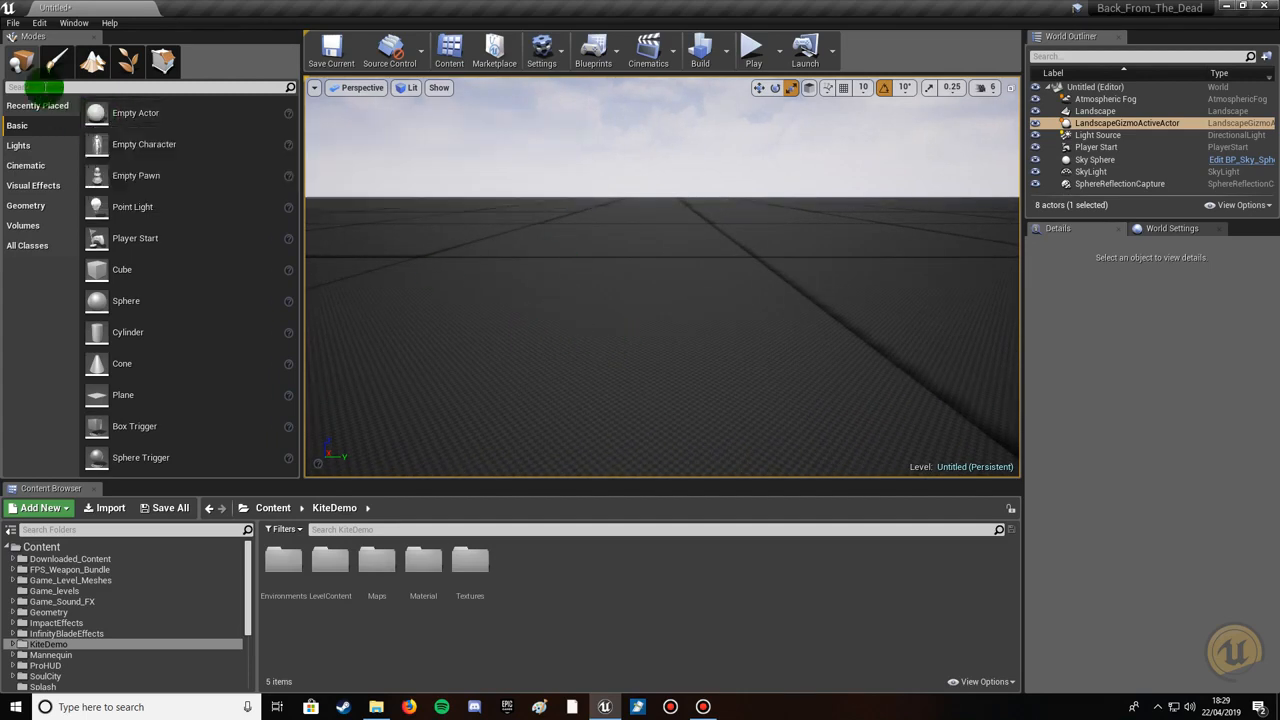
Switch to landscape editing and examine the Manage tools, keeping the Selection tool active.
{"action": "left_click", "coordinate": [98, 66]}
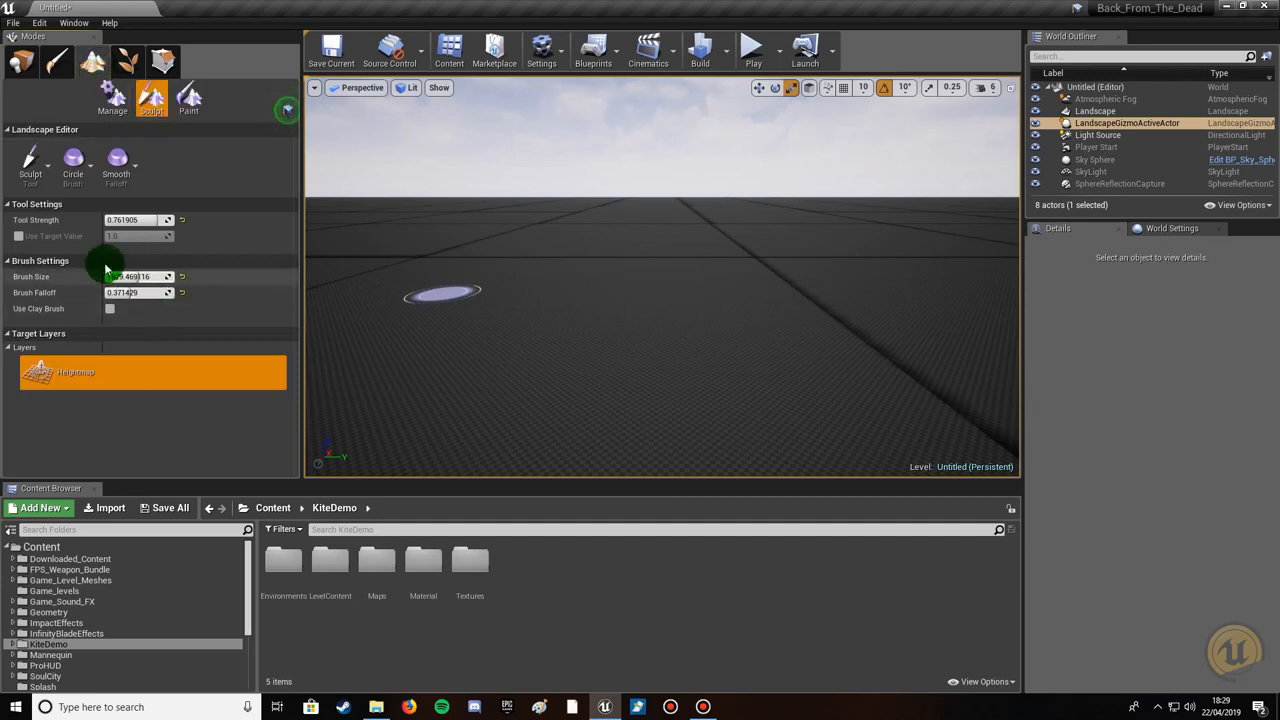
{"action": "left_click", "coordinate": [111, 105]}
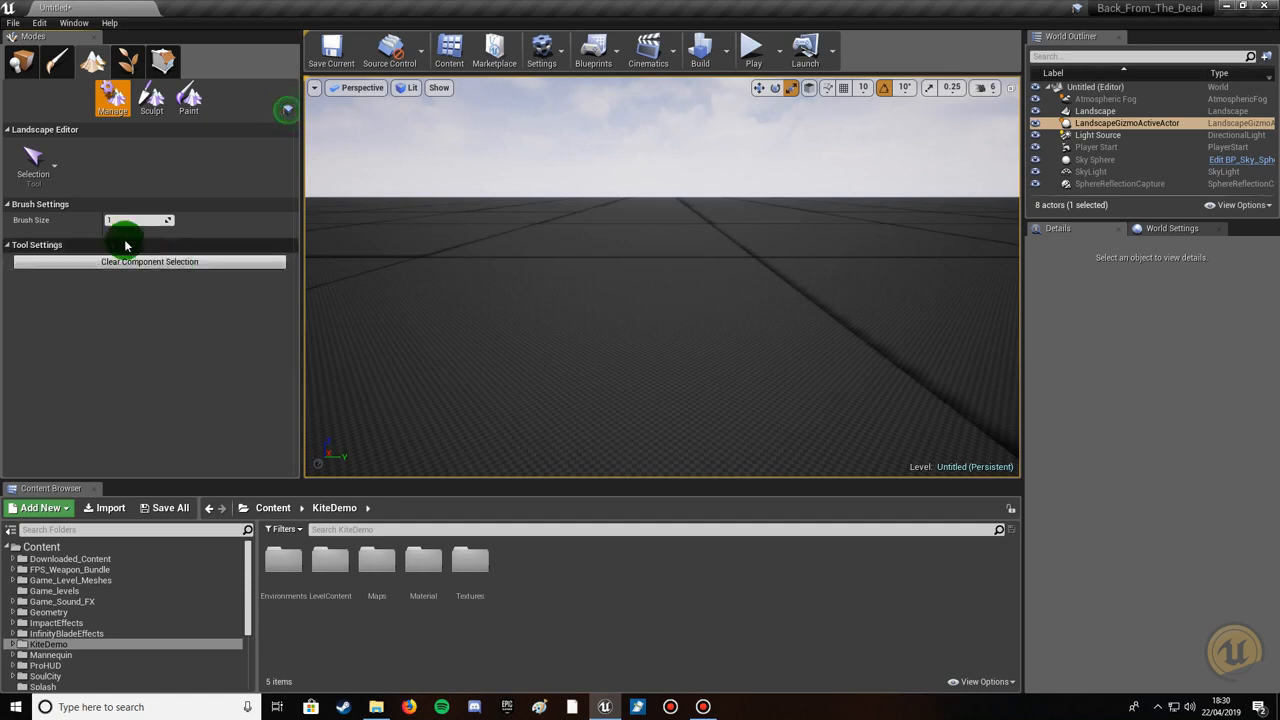
{"action": "left_click", "coordinate": [45, 165]}
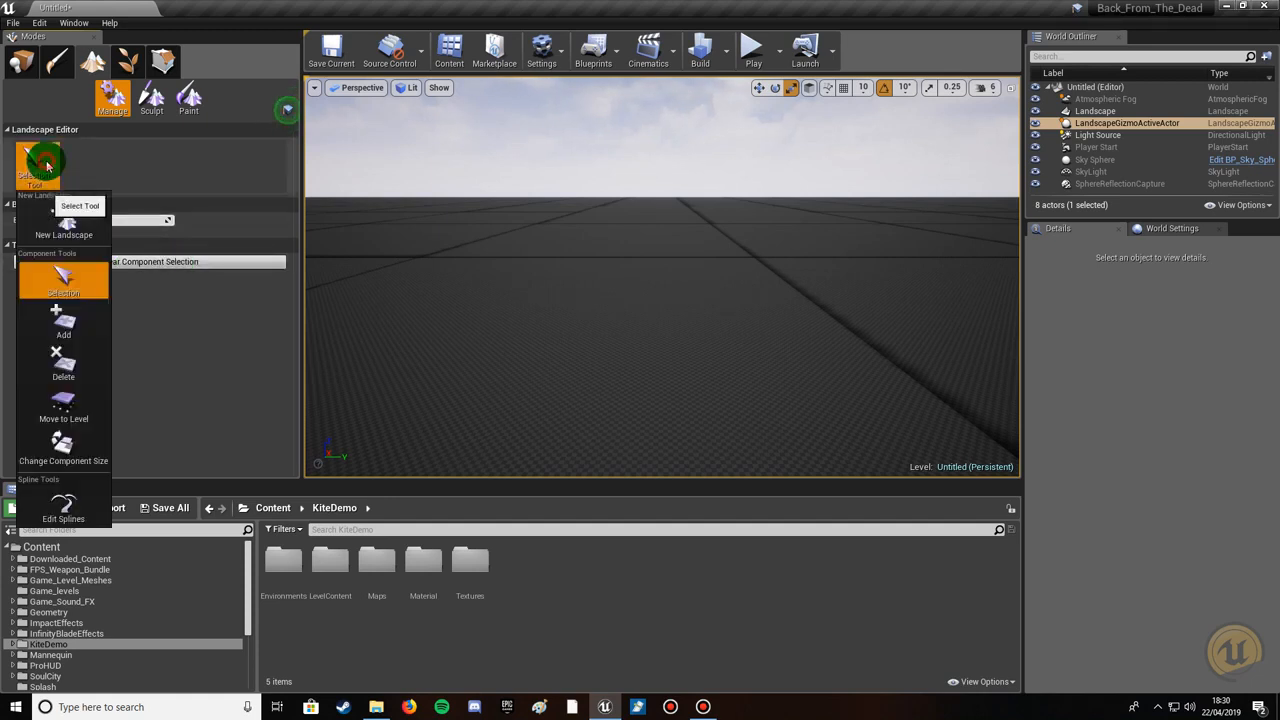
{"action": "left_click", "coordinate": [82, 290]}
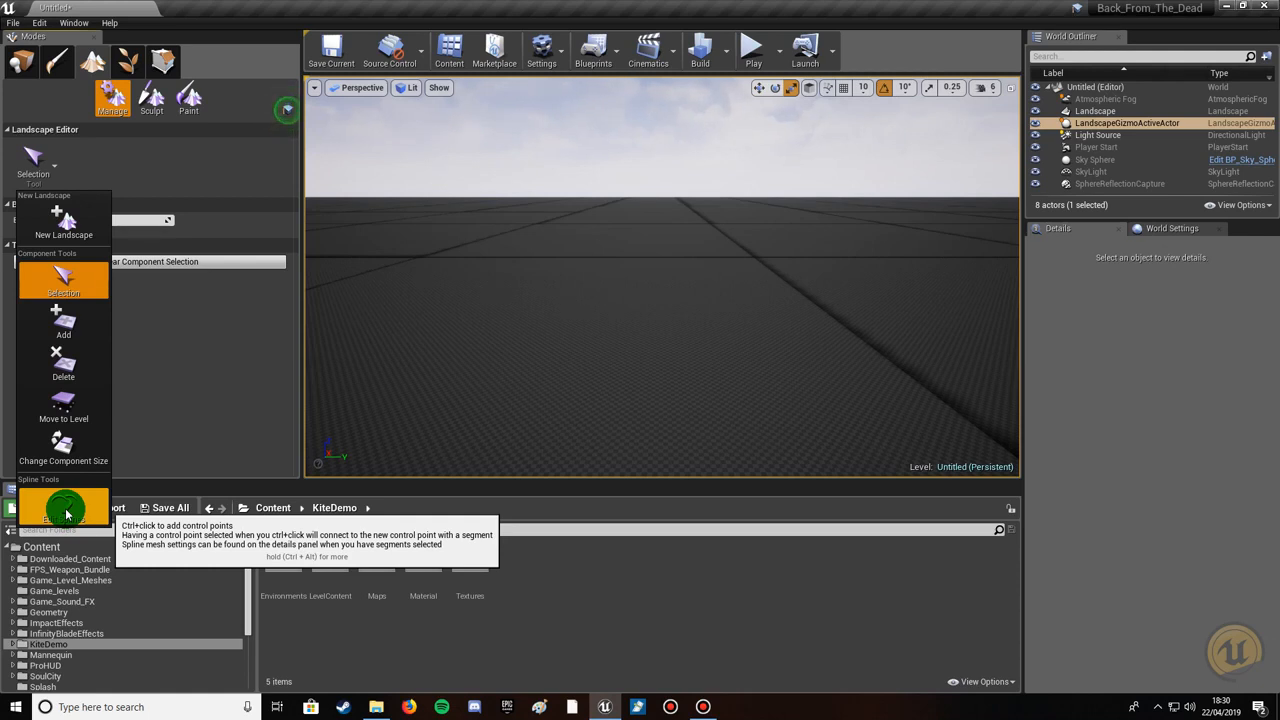
Switch to landscape sculpting, look over the sculpting tools and falloff types, and keep the Sculpt tool with Smooth falloff.
{"action": "left_click", "coordinate": [151, 103]}
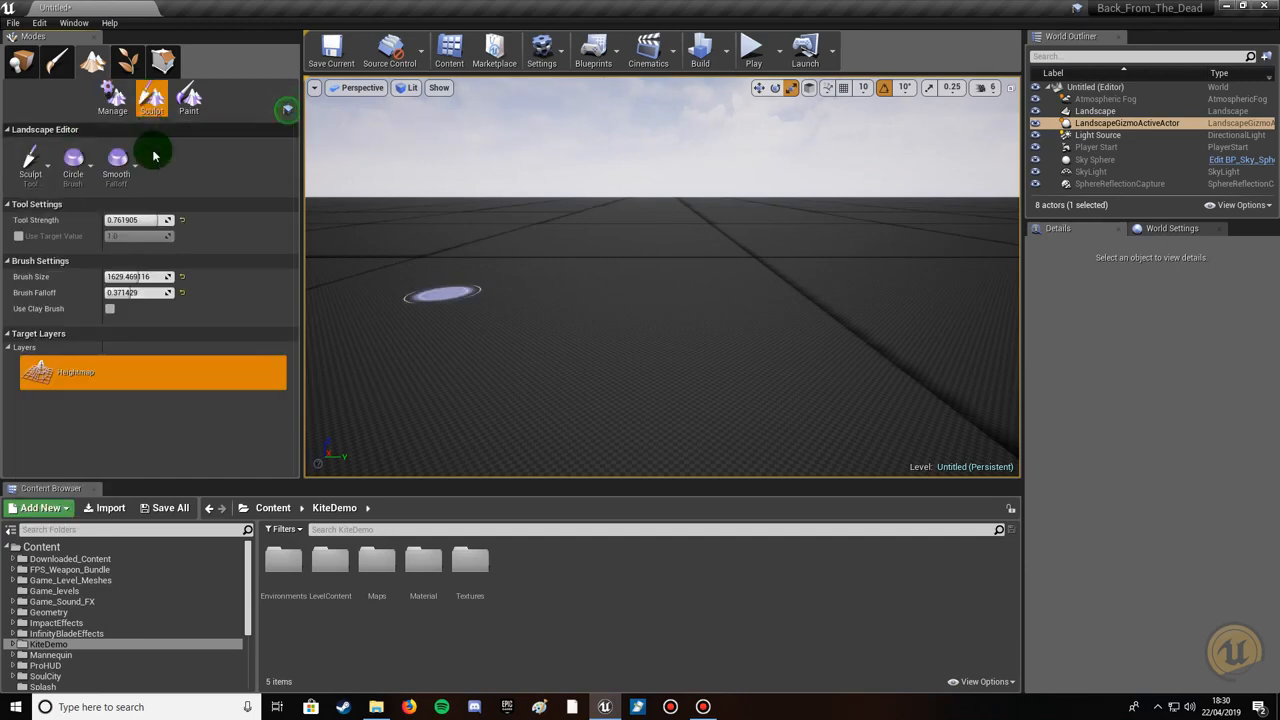
{"action": "left_click", "coordinate": [35, 165]}
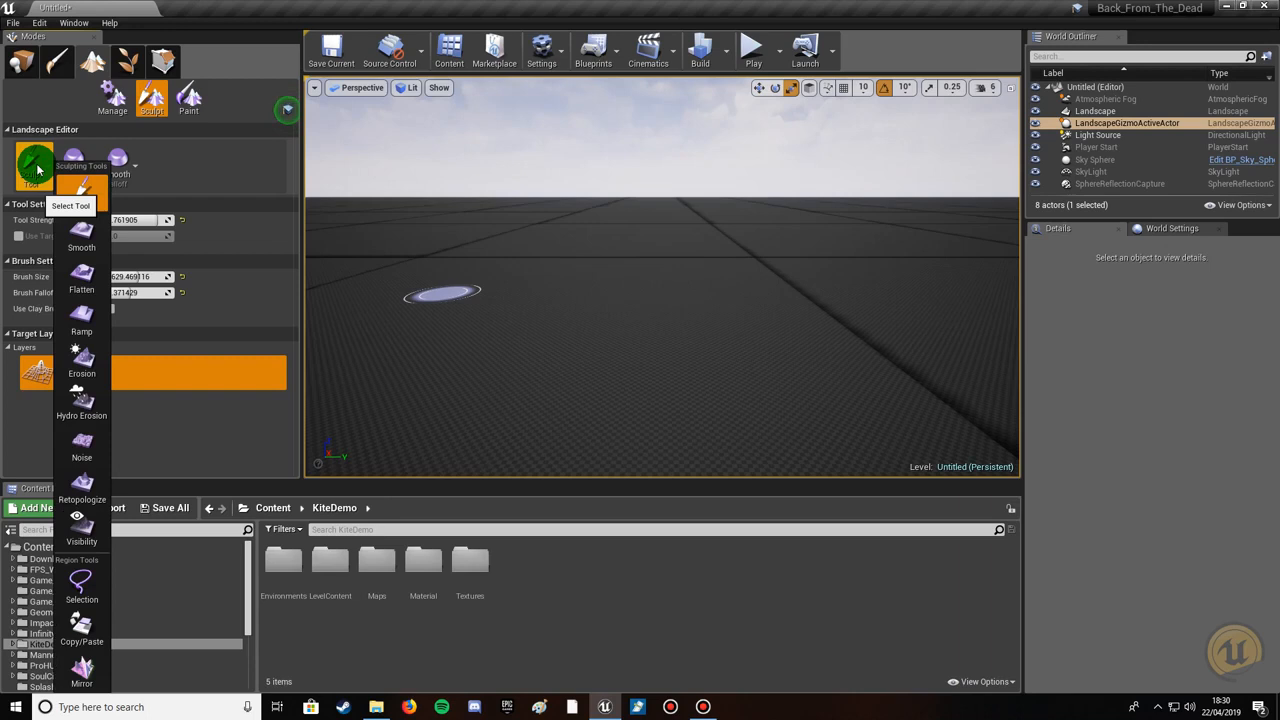
{"action": "left_click", "coordinate": [88, 198]}
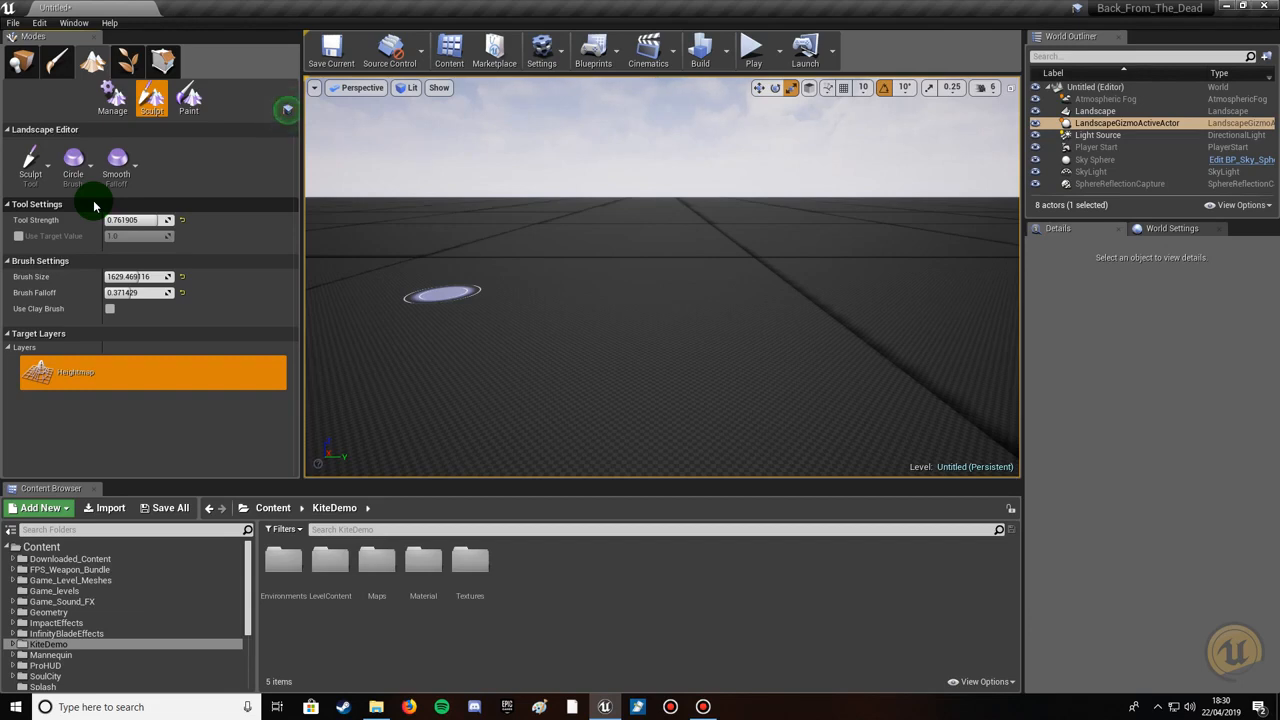
{"action": "left_click", "coordinate": [30, 160]}
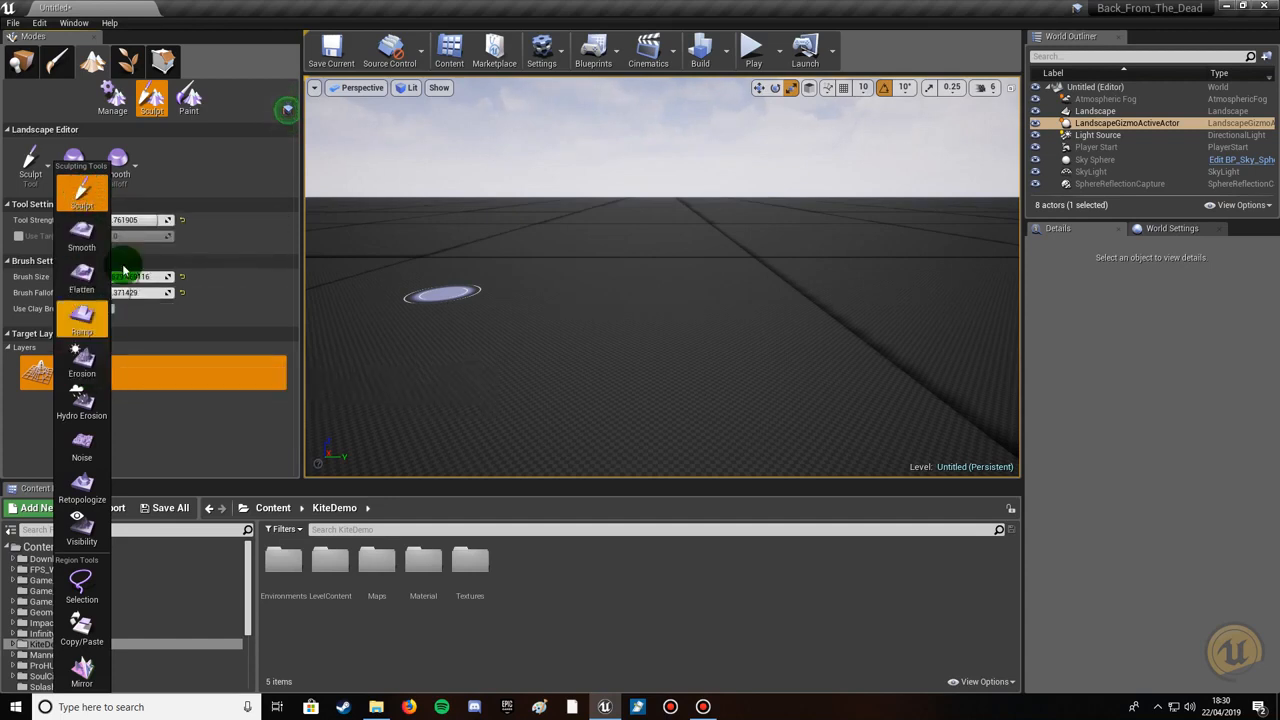
{"action": "left_click", "coordinate": [186, 177]}
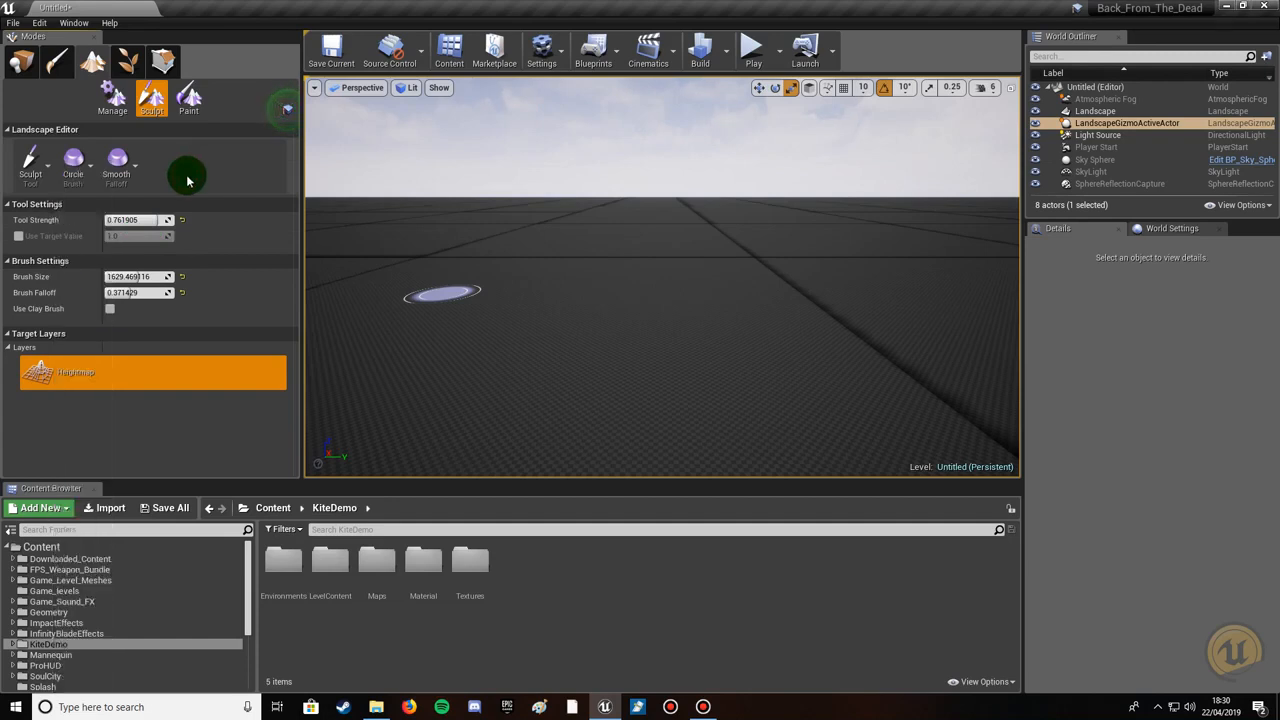
{"action": "left_click", "coordinate": [121, 165]}
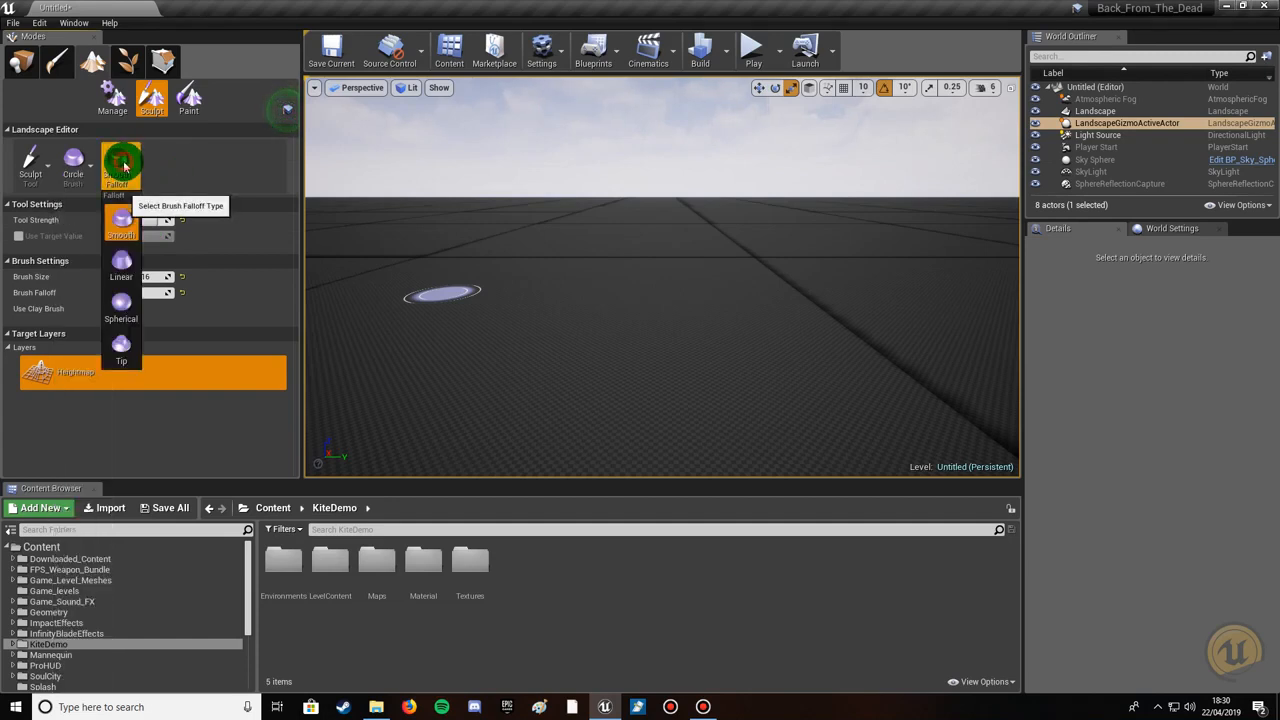
{"action": "left_click", "coordinate": [121, 220]}
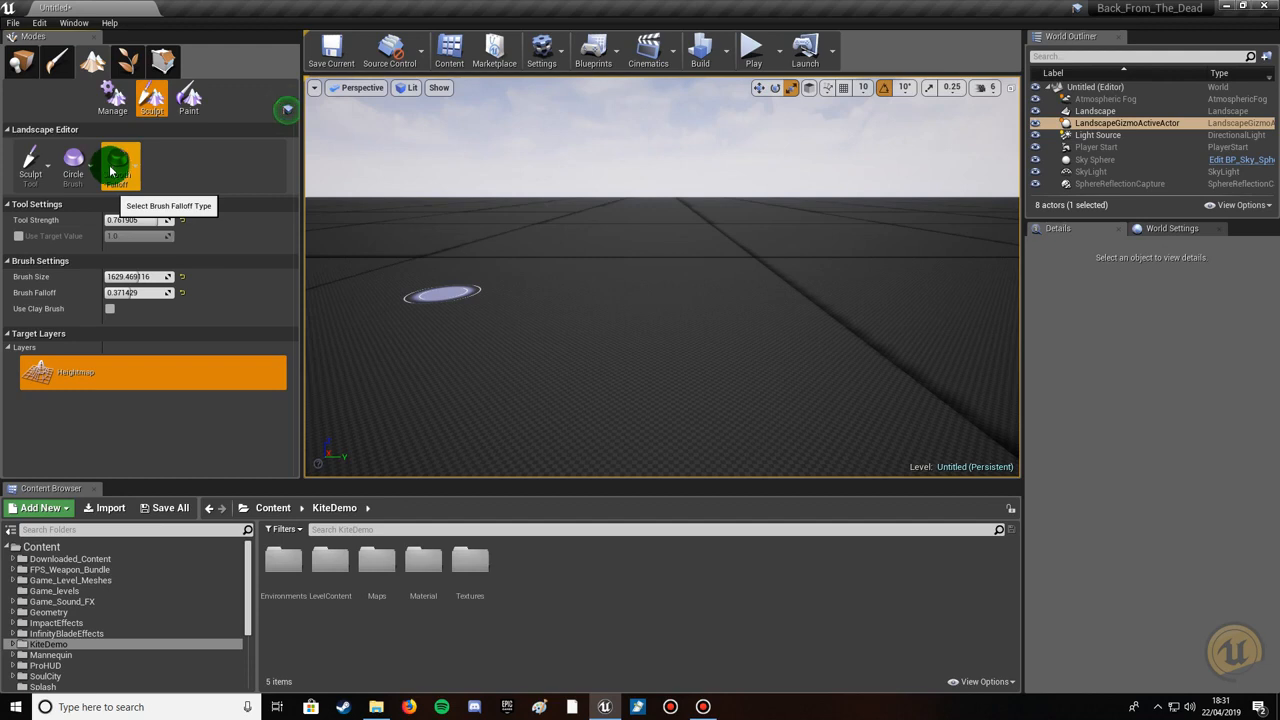
{"action": "left_click", "coordinate": [38, 170]}
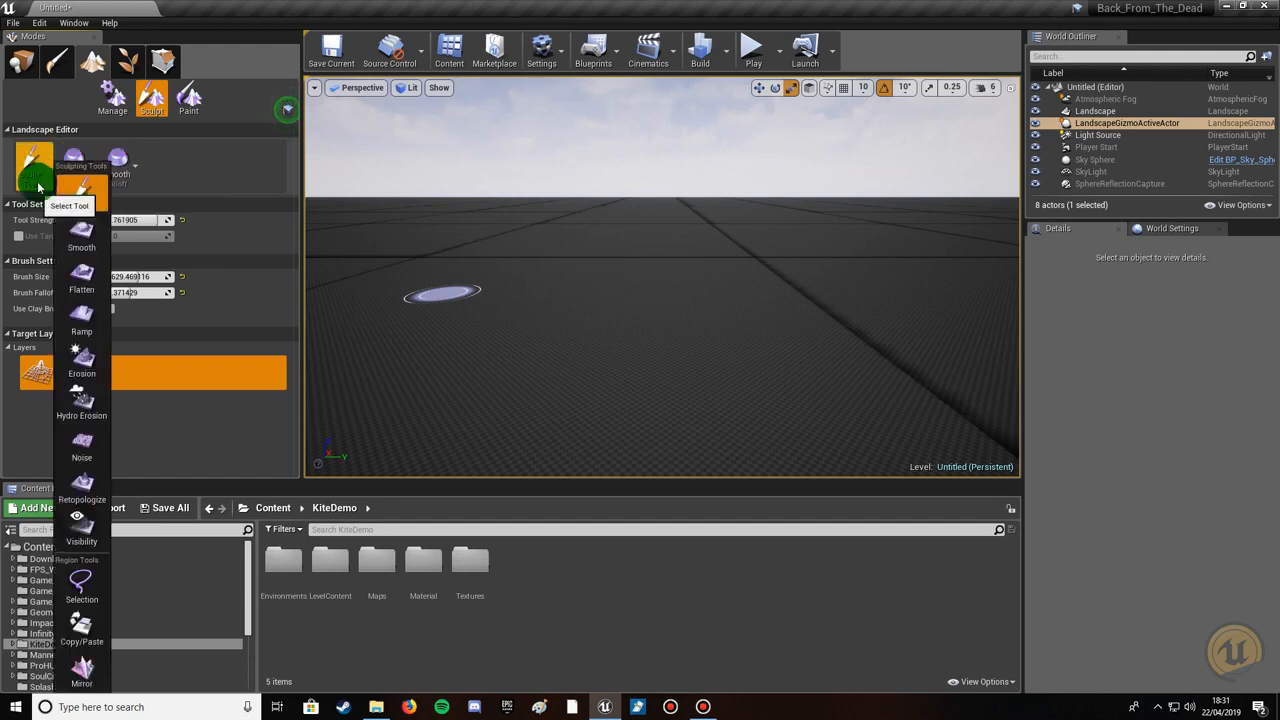
{"action": "left_click", "coordinate": [205, 178]}
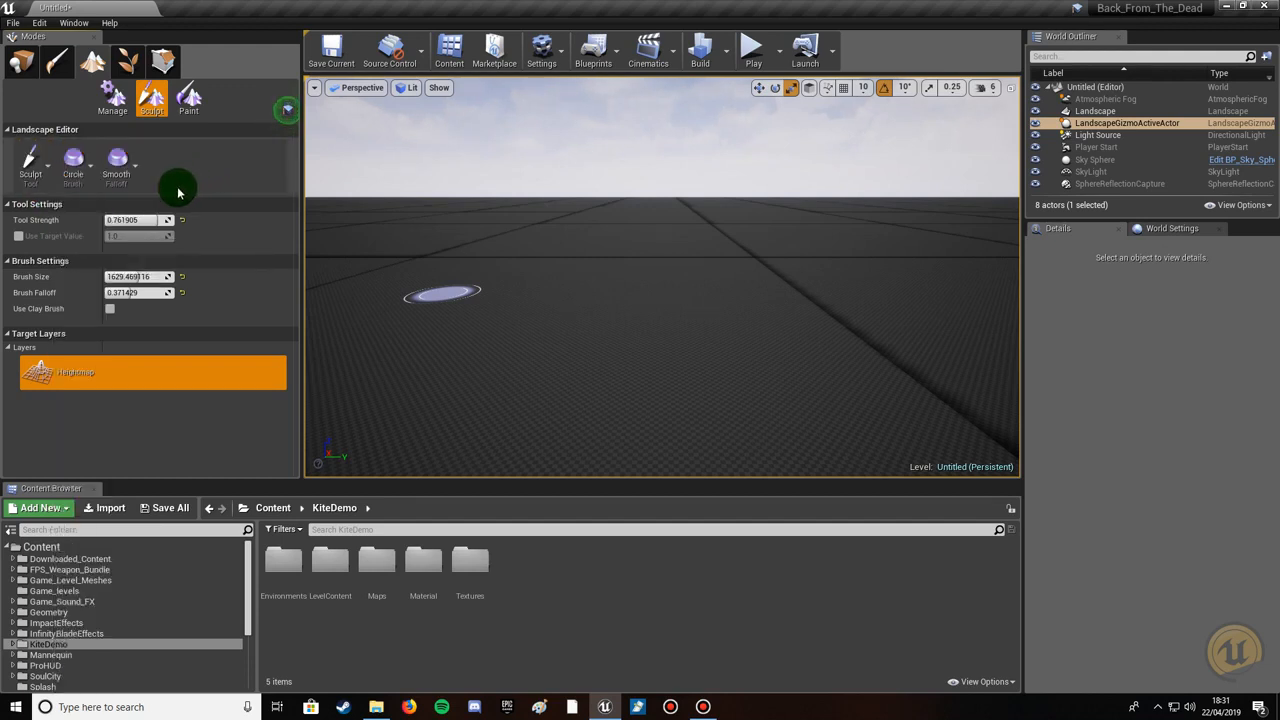
Set the Sculpt tool strength to 1.0, the brush size to about 2354.84 and the brush falloff to about 0.38.
{"action": "mouse_move", "coordinate": [135, 221]}
{"action": "left_mouse_down"}
{"action": "mouse_move", "coordinate": [77, 223]}
{"action": "mouse_move", "coordinate": [122, 222]}
{"action": "left_mouse_up"}
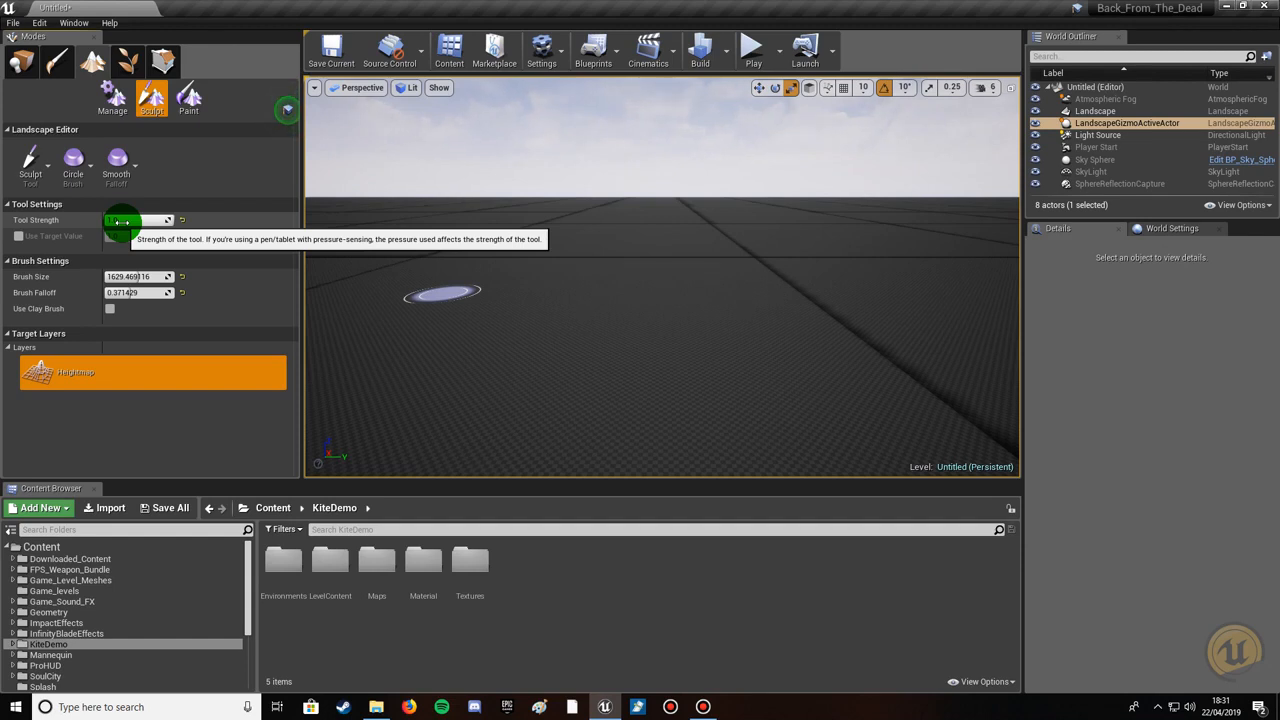
{"action": "left_click_drag", "start_coordinate": [120, 221], "coordinate": [138, 220]}
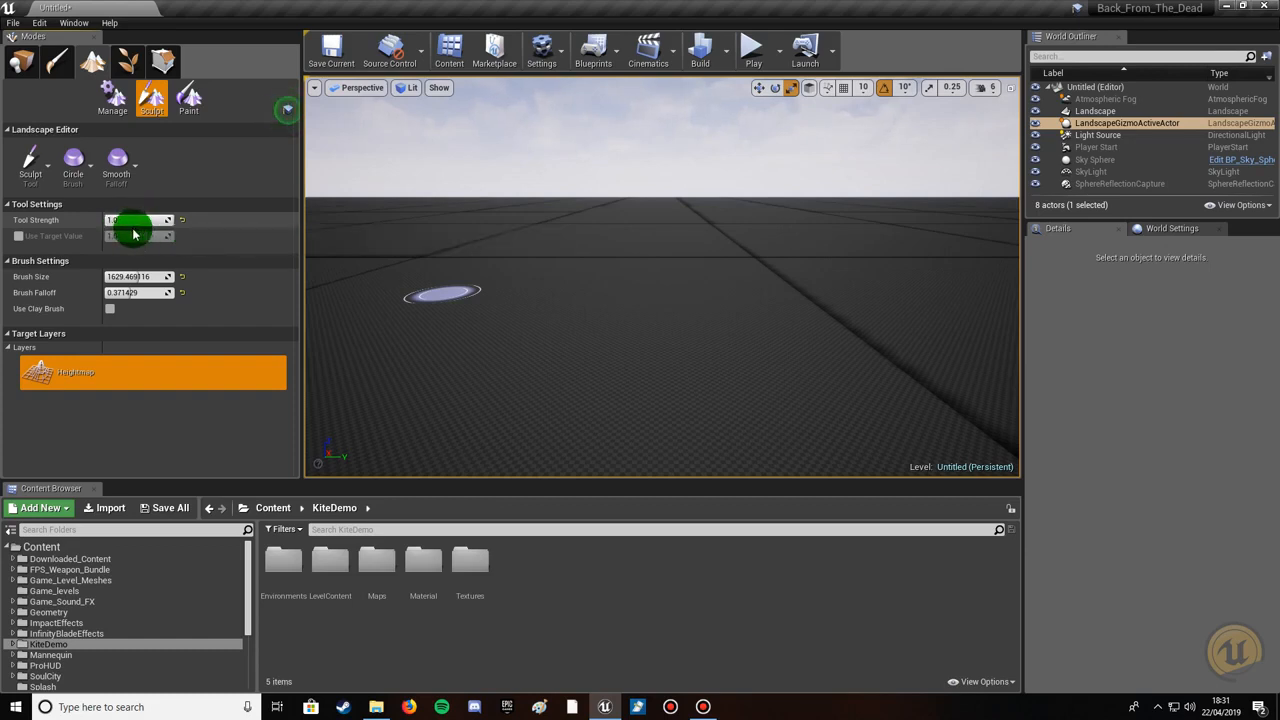
{"action": "left_click_drag", "start_coordinate": [130, 278], "coordinate": [172, 278]}
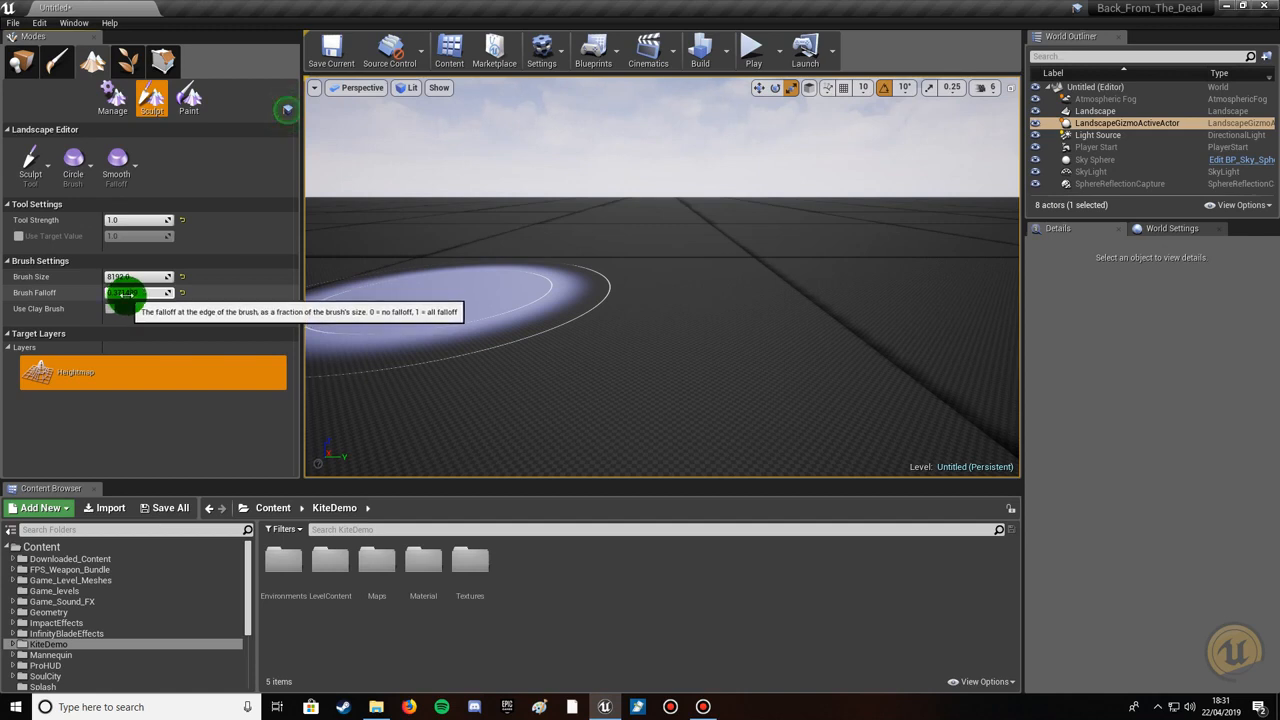
{"action": "left_click", "coordinate": [130, 294]}
{"action": "mouse_move", "coordinate": [130, 294]}
{"action": "left_mouse_down"}
{"action": "mouse_move", "coordinate": [98, 294]}
{"action": "mouse_move", "coordinate": [198, 294]}
{"action": "mouse_move", "coordinate": [149, 293]}
{"action": "left_mouse_up"}
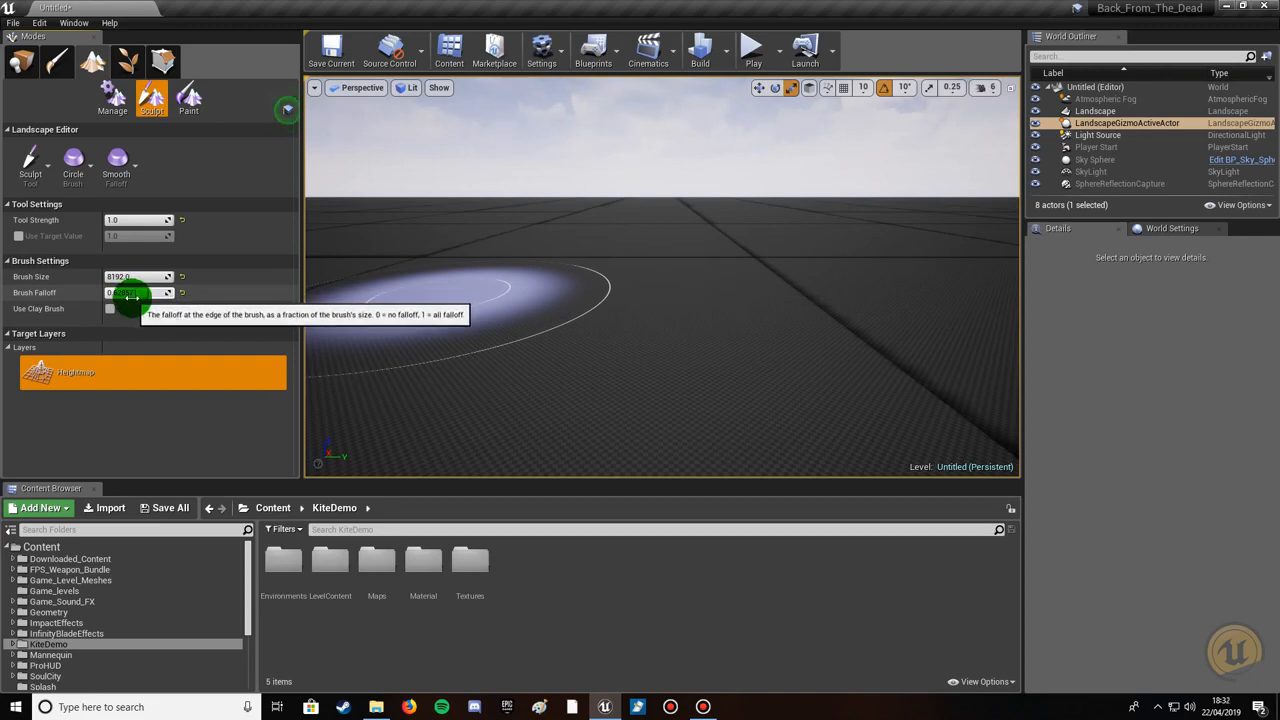
{"action": "mouse_move", "coordinate": [131, 277]}
{"action": "left_mouse_down"}
{"action": "mouse_move", "coordinate": [118, 277]}
{"action": "mouse_move", "coordinate": [137, 293]}
{"action": "left_mouse_up"}
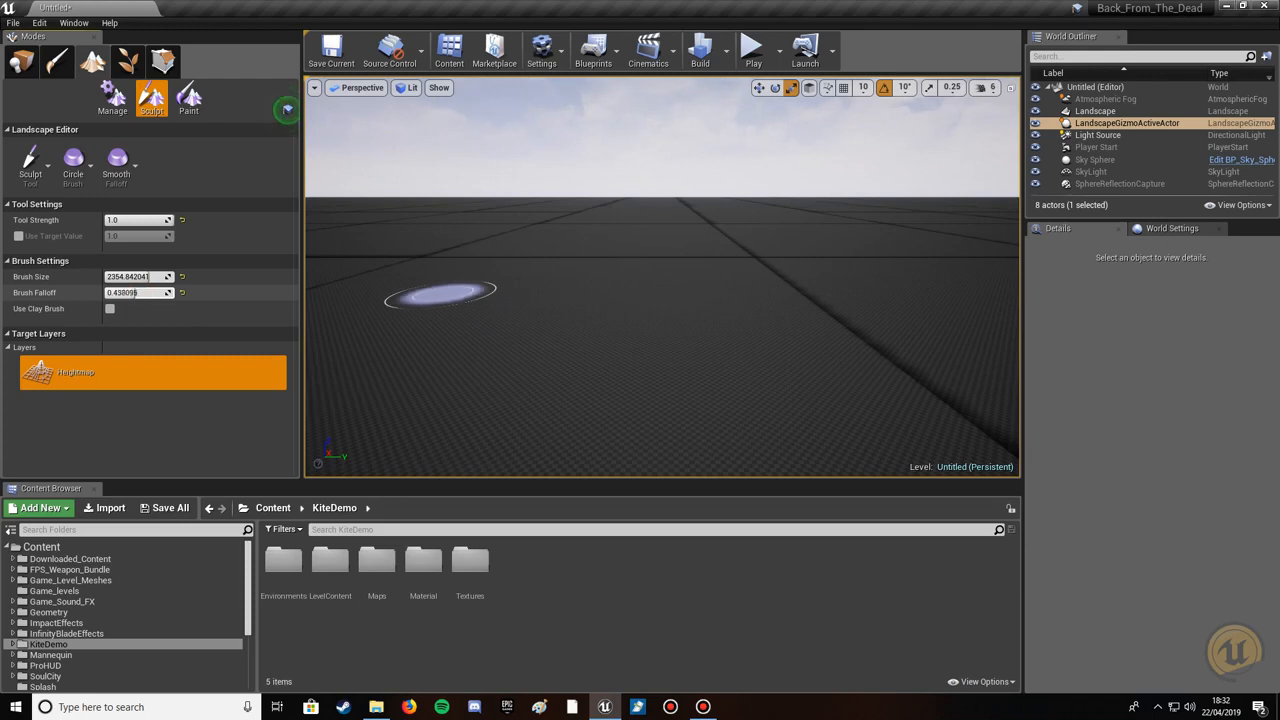
{"action": "left_click_drag", "start_coordinate": [133, 294], "coordinate": [142, 295]}
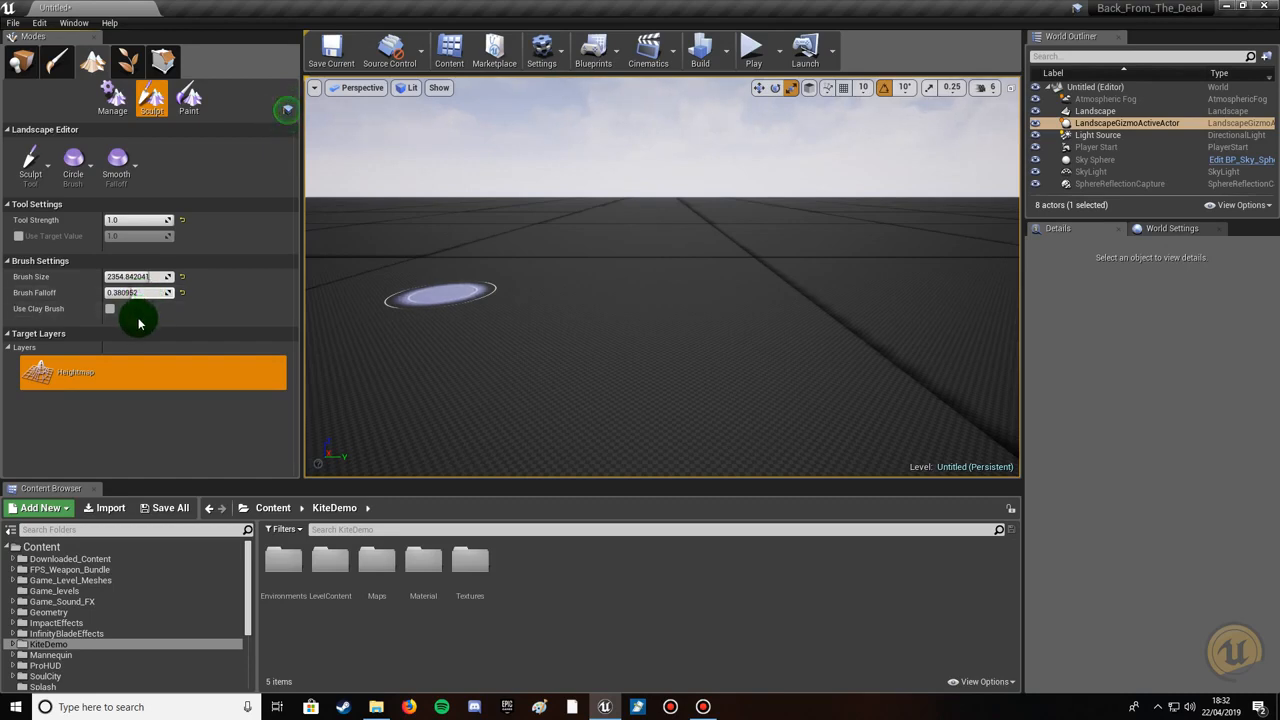
{"action": "left_click", "coordinate": [110, 309]}
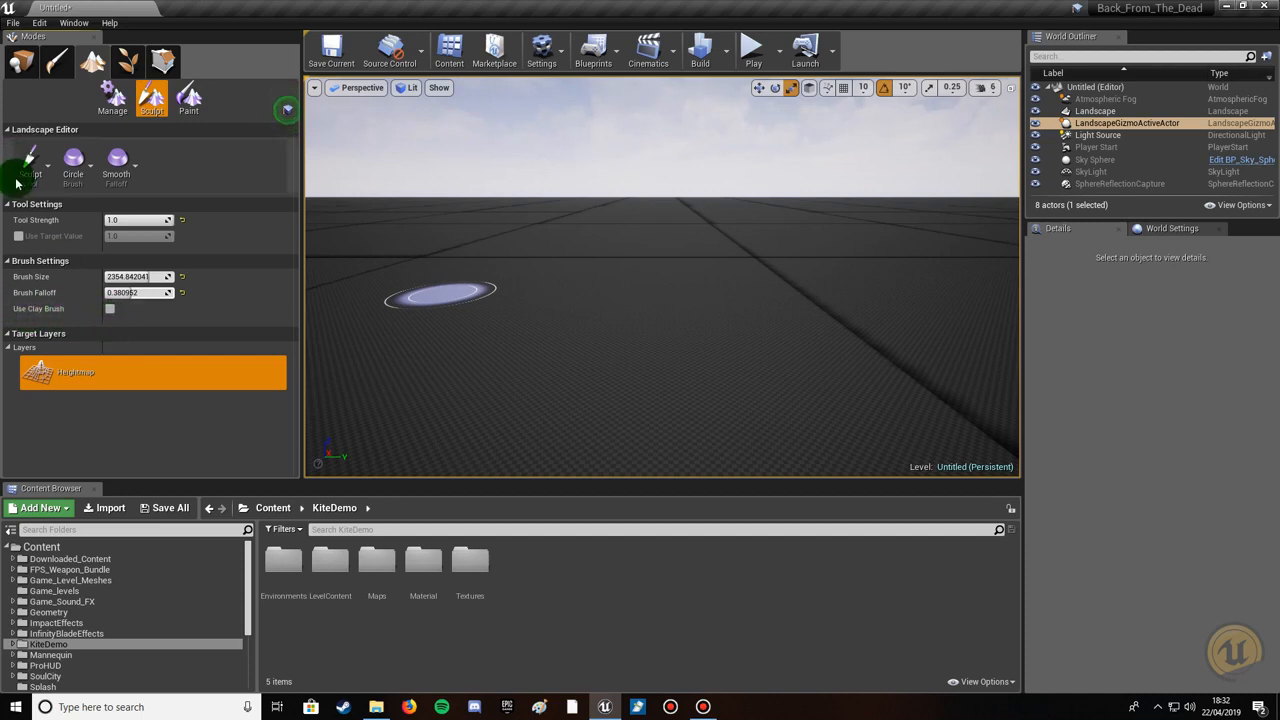
Sculpt several raised hills and a bumpy ridge on the flat landscape.
{"action": "mouse_move", "coordinate": [554, 368]}
{"action": "left_mouse_down"}
{"action": "mouse_move", "coordinate": [549, 377]}
{"action": "mouse_move", "coordinate": [588, 330]}
{"action": "mouse_move", "coordinate": [786, 320]}
{"action": "mouse_move", "coordinate": [891, 269]}
{"action": "mouse_move", "coordinate": [915, 300]}
{"action": "left_mouse_up"}
{"action": "mouse_move", "coordinate": [912, 308]}
{"action": "right_mouse_down"}
{"action": "mouse_move", "coordinate": [962, 332]}
{"action": "mouse_move", "coordinate": [1015, 334]}
{"action": "right_mouse_up"}
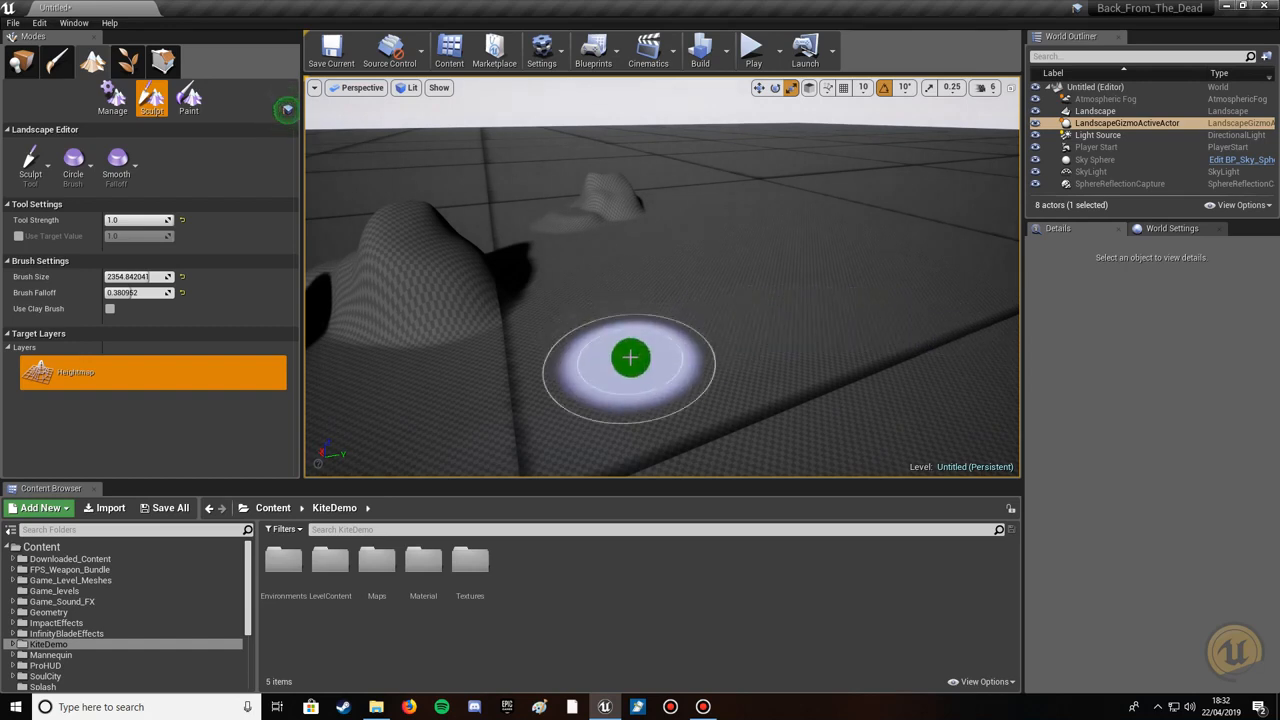
{"action": "mouse_move", "coordinate": [724, 302]}
{"action": "left_mouse_down"}
{"action": "mouse_move", "coordinate": [749, 200]}
{"action": "mouse_move", "coordinate": [699, 234]}
{"action": "mouse_move", "coordinate": [646, 317]}
{"action": "mouse_move", "coordinate": [700, 209]}
{"action": "mouse_move", "coordinate": [707, 302]}
{"action": "left_mouse_up"}
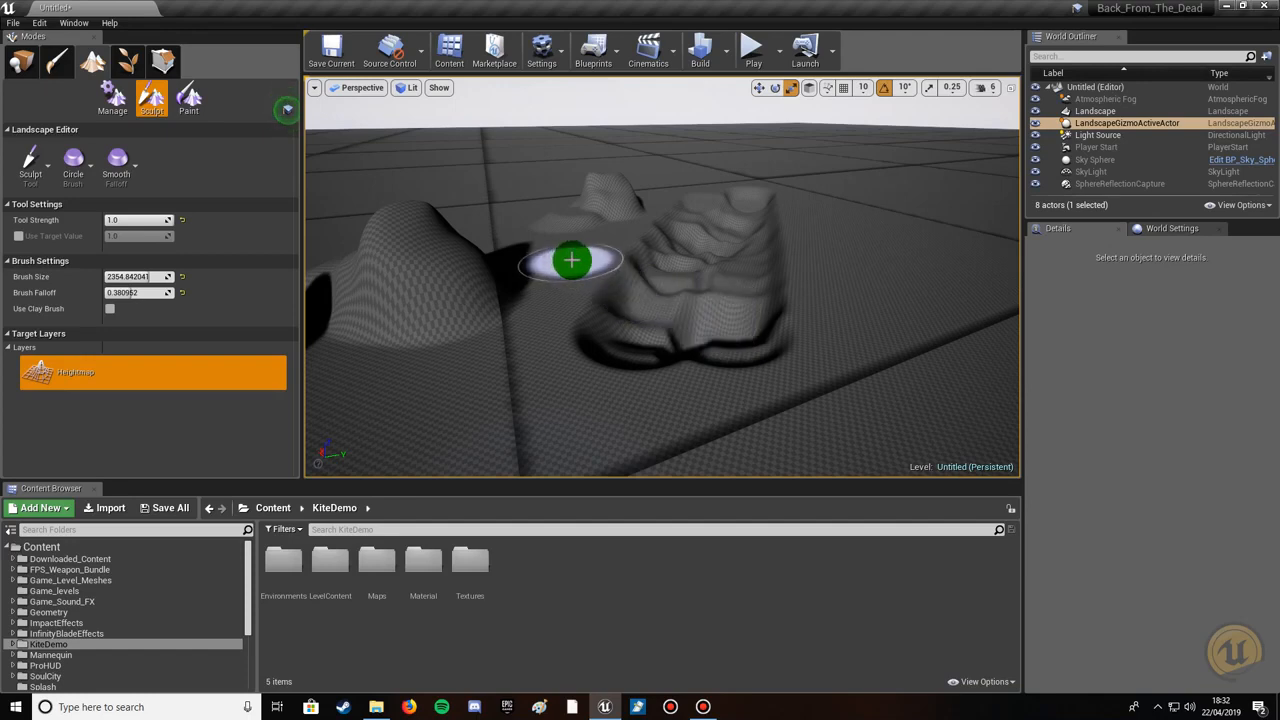
{"action": "mouse_move", "coordinate": [567, 259]}
{"action": "left_mouse_down"}
{"action": "mouse_move", "coordinate": [449, 177]}
{"action": "mouse_move", "coordinate": [543, 214]}
{"action": "mouse_move", "coordinate": [511, 203]}
{"action": "mouse_move", "coordinate": [518, 234]}
{"action": "mouse_move", "coordinate": [686, 275]}
{"action": "left_mouse_up"}
Smooth the sculpted hills and ridge with the Smooth tool at full strength.
{"action": "left_click", "coordinate": [40, 160]}
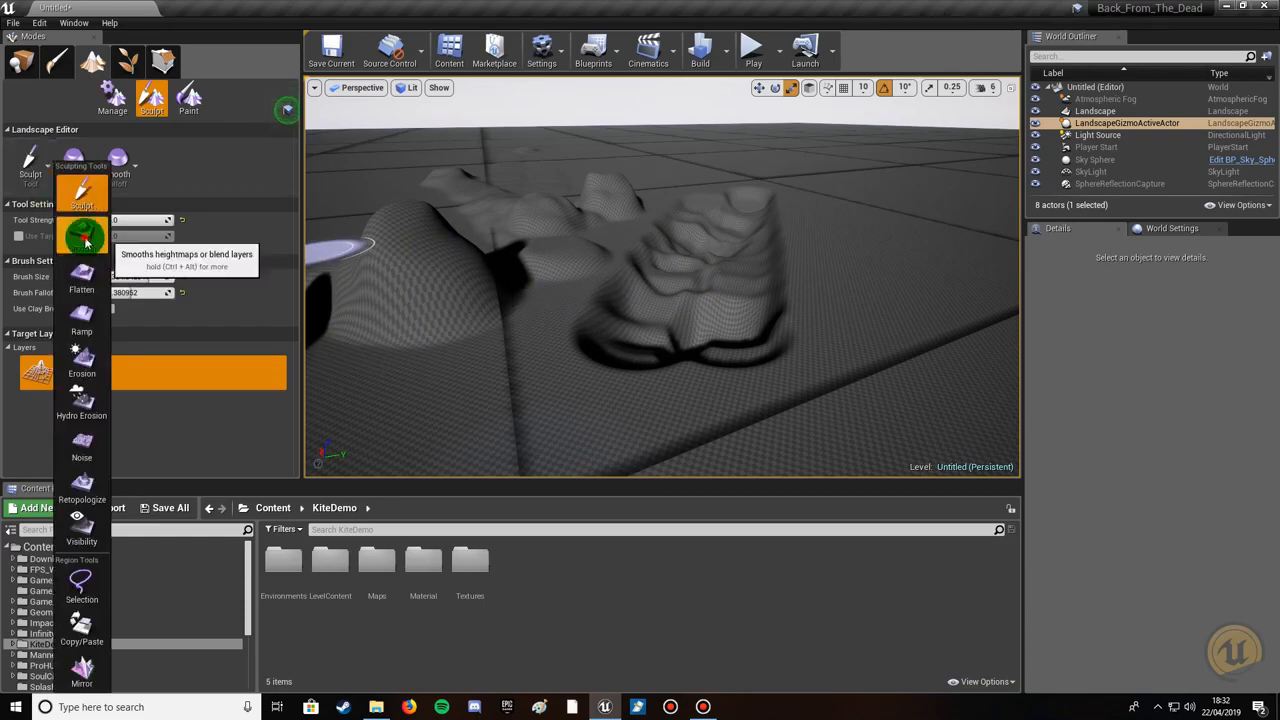
{"action": "left_click", "coordinate": [80, 228]}
{"action": "mouse_move", "coordinate": [591, 357]}
{"action": "left_mouse_down"}
{"action": "mouse_move", "coordinate": [634, 349]}
{"action": "mouse_move", "coordinate": [674, 251]}
{"action": "mouse_move", "coordinate": [654, 271]}
{"action": "mouse_move", "coordinate": [687, 286]}
{"action": "mouse_move", "coordinate": [711, 214]}
{"action": "mouse_move", "coordinate": [751, 203]}
{"action": "mouse_move", "coordinate": [740, 274]}
{"action": "mouse_move", "coordinate": [705, 266]}
{"action": "mouse_move", "coordinate": [700, 229]}
{"action": "mouse_move", "coordinate": [737, 243]}
{"action": "mouse_move", "coordinate": [735, 346]}
{"action": "mouse_move", "coordinate": [671, 297]}
{"action": "mouse_move", "coordinate": [726, 300]}
{"action": "mouse_move", "coordinate": [771, 332]}
{"action": "mouse_move", "coordinate": [766, 234]}
{"action": "mouse_move", "coordinate": [720, 231]}
{"action": "mouse_move", "coordinate": [666, 197]}
{"action": "mouse_move", "coordinate": [697, 323]}
{"action": "mouse_move", "coordinate": [608, 294]}
{"action": "mouse_move", "coordinate": [711, 408]}
{"action": "mouse_move", "coordinate": [803, 257]}
{"action": "mouse_move", "coordinate": [673, 297]}
{"action": "mouse_move", "coordinate": [712, 262]}
{"action": "left_mouse_up"}
{"action": "mouse_move", "coordinate": [712, 262]}
{"action": "right_mouse_down"}
{"action": "mouse_move", "coordinate": [710, 190]}
{"action": "mouse_move", "coordinate": [694, 188]}
{"action": "mouse_move", "coordinate": [719, 183]}
{"action": "mouse_move", "coordinate": [640, 194]}
{"action": "mouse_move", "coordinate": [570, 262]}
{"action": "mouse_move", "coordinate": [520, 251]}
{"action": "right_mouse_up"}
{"action": "key", "text": "w"}
{"action": "key", "text": "w"}
{"action": "key", "text": "s"}
{"action": "key", "text": "e"}
{"action": "mouse_move", "coordinate": [686, 277]}
{"action": "left_mouse_down"}
{"action": "mouse_move", "coordinate": [614, 311]}
{"action": "mouse_move", "coordinate": [671, 277]}
{"action": "mouse_move", "coordinate": [651, 369]}
{"action": "mouse_move", "coordinate": [637, 349]}
{"action": "mouse_move", "coordinate": [371, 460]}
{"action": "left_mouse_up"}
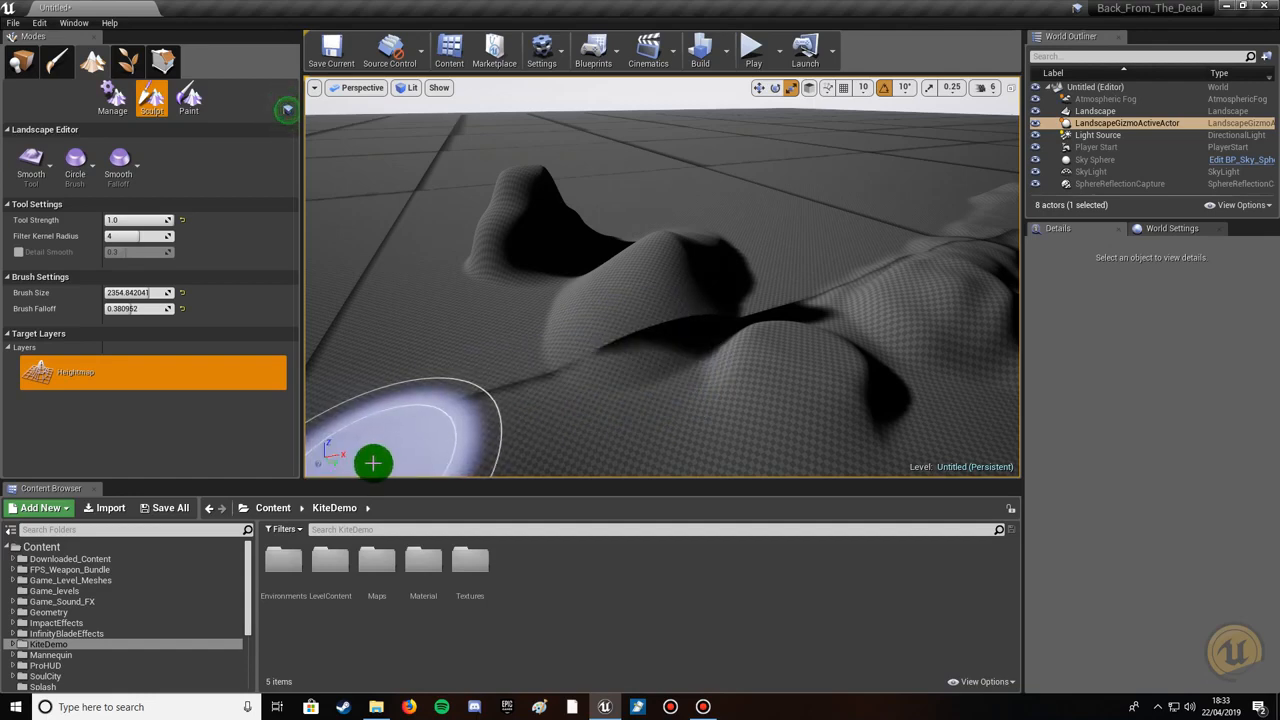
Lower the Smooth tool strength to about 0.048 and smooth the peak and the dip between the hills.
{"action": "left_click", "coordinate": [157, 221]}
{"action": "left_click_drag", "start_coordinate": [156, 221], "coordinate": [107, 221]}
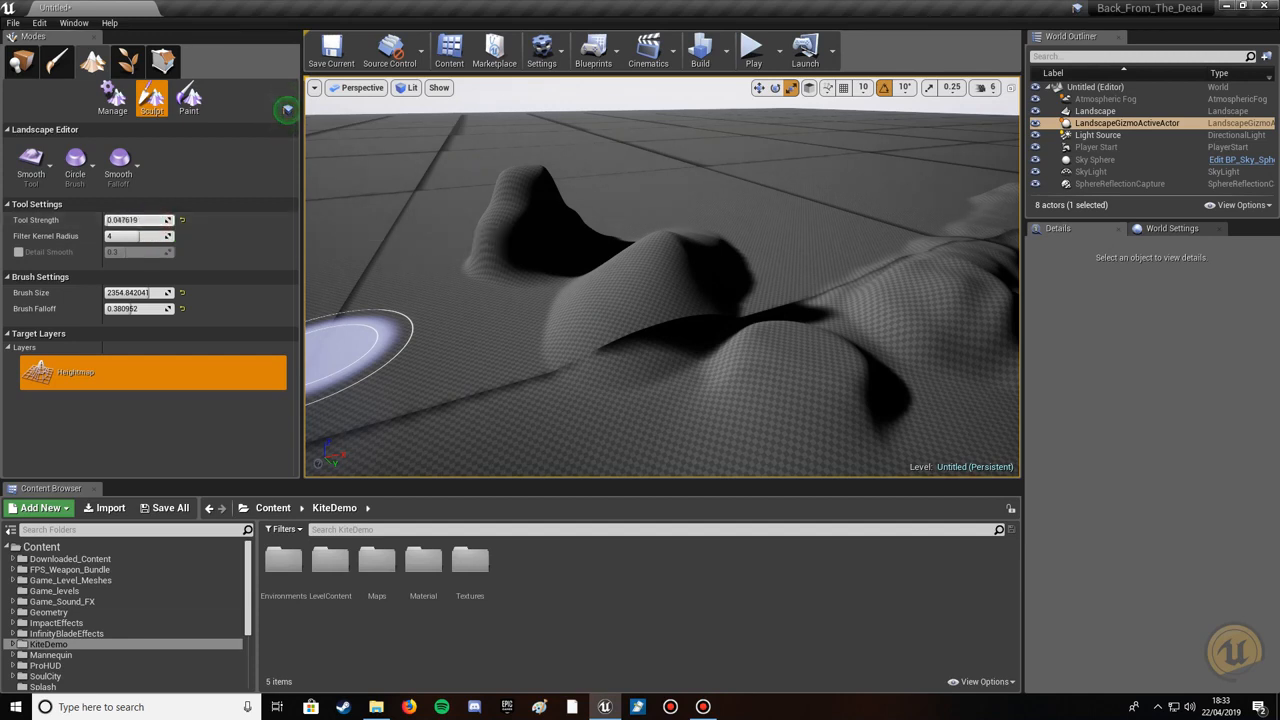
{"action": "mouse_move", "coordinate": [585, 242]}
{"action": "left_mouse_down"}
{"action": "mouse_move", "coordinate": [522, 177]}
{"action": "mouse_move", "coordinate": [523, 220]}
{"action": "mouse_move", "coordinate": [511, 205]}
{"action": "mouse_move", "coordinate": [537, 226]}
{"action": "mouse_move", "coordinate": [643, 224]}
{"action": "left_mouse_up"}
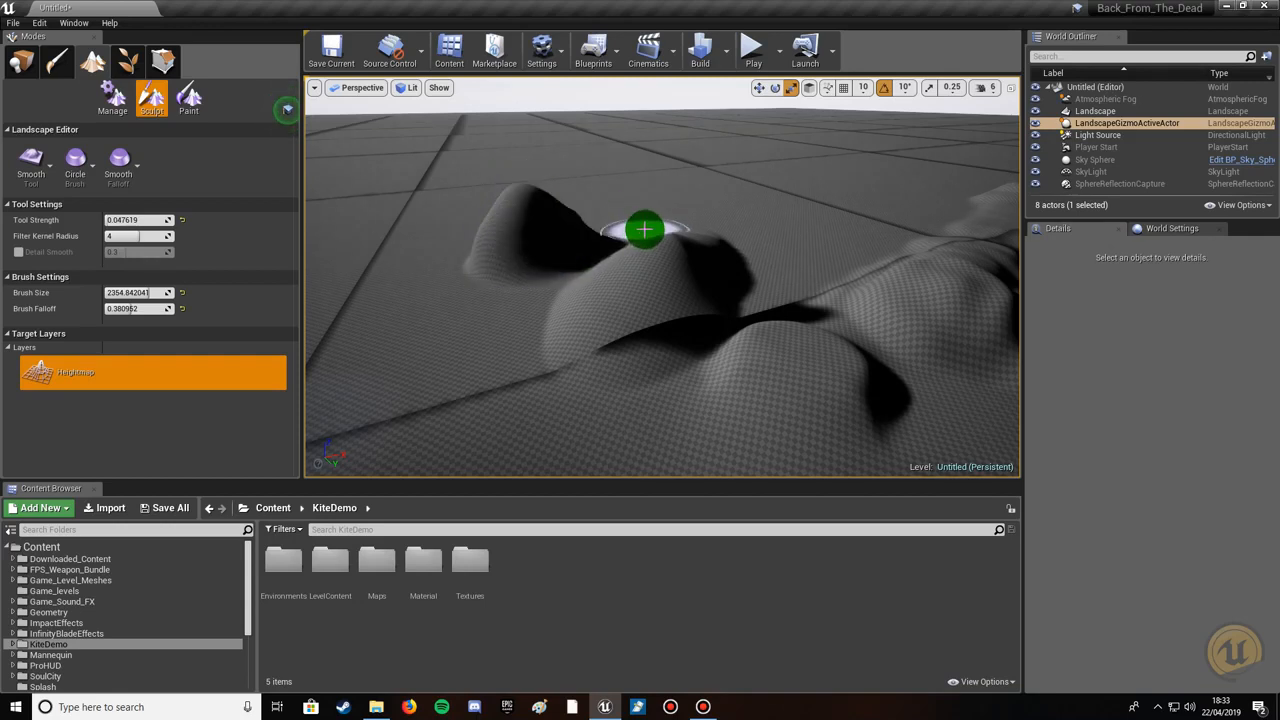
{"action": "right_click_drag", "start_coordinate": [644, 230], "coordinate": [645, 233]}
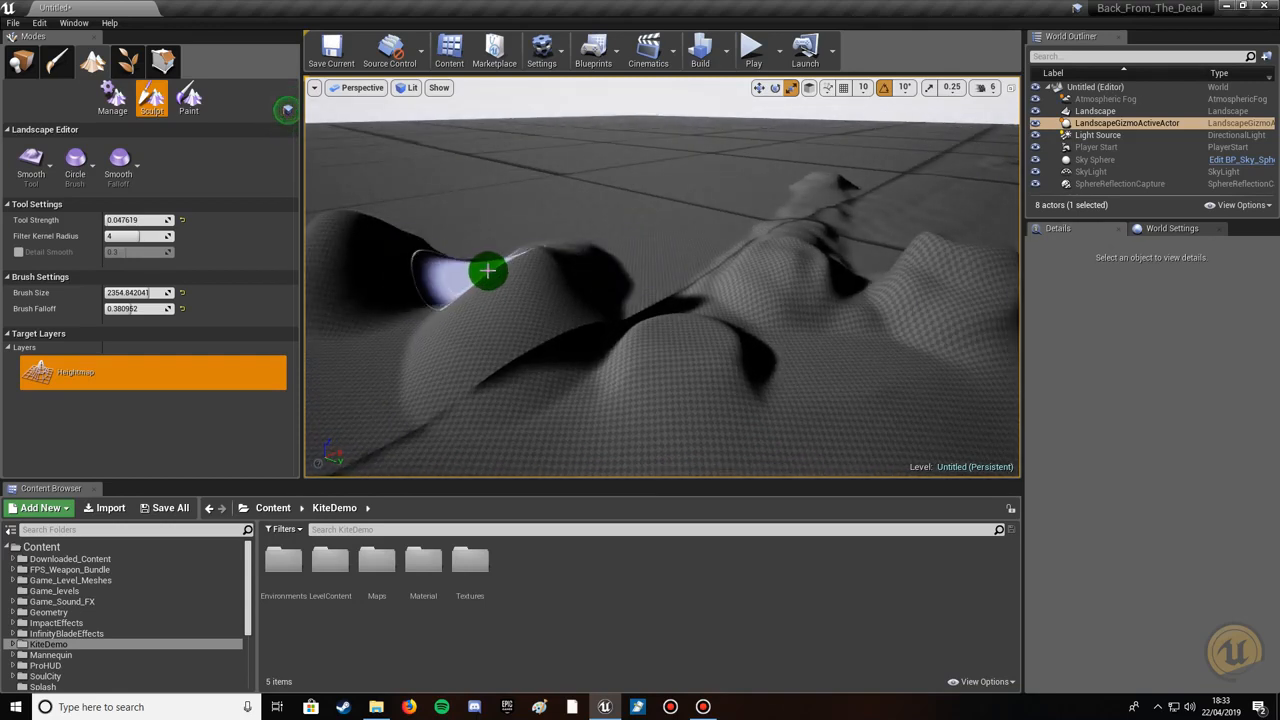
Erode the sculpted hills with the Erosion tool using 28 iterations, a threshold of 64 and a surface thickness of 256.
{"action": "left_click", "coordinate": [33, 167]}
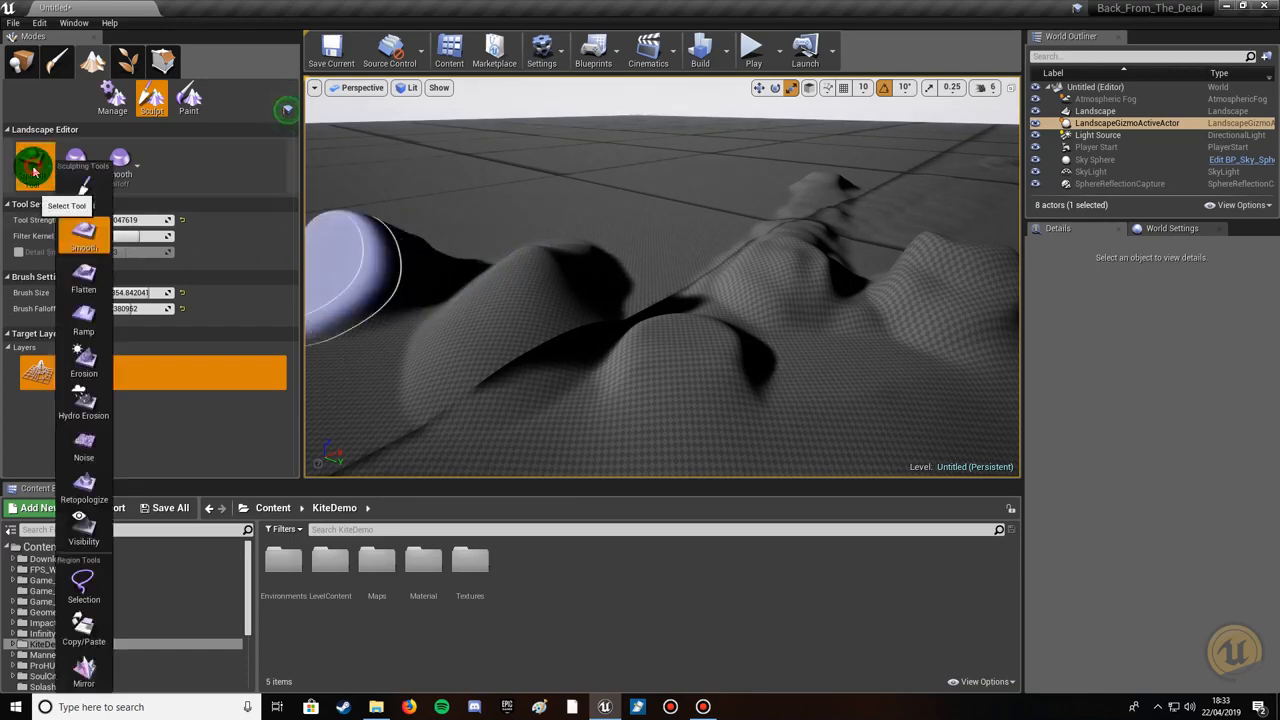
{"action": "left_click", "coordinate": [84, 360]}
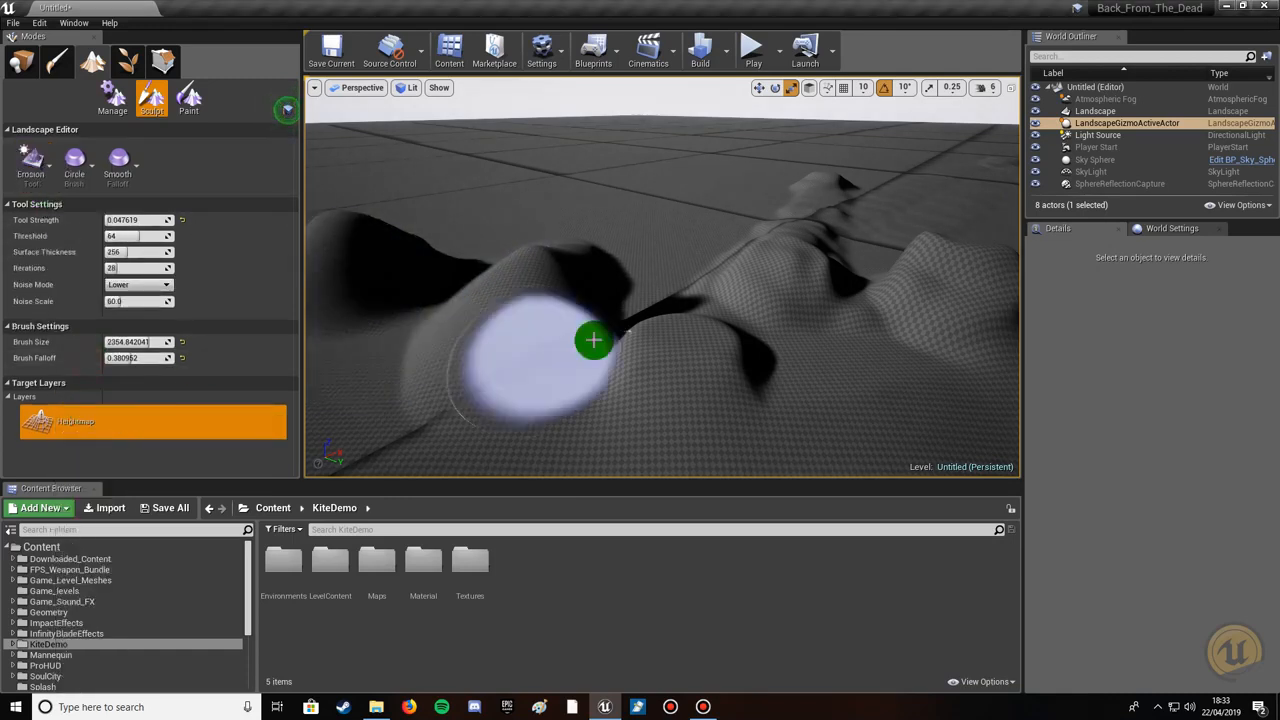
{"action": "mouse_move", "coordinate": [680, 314]}
{"action": "right_mouse_down"}
{"action": "mouse_move", "coordinate": [793, 287]}
{"action": "mouse_move", "coordinate": [750, 238]}
{"action": "mouse_move", "coordinate": [774, 234]}
{"action": "mouse_move", "coordinate": [756, 230]}
{"action": "mouse_move", "coordinate": [795, 238]}
{"action": "mouse_move", "coordinate": [772, 290]}
{"action": "right_mouse_up"}
{"action": "key", "text": "w"}
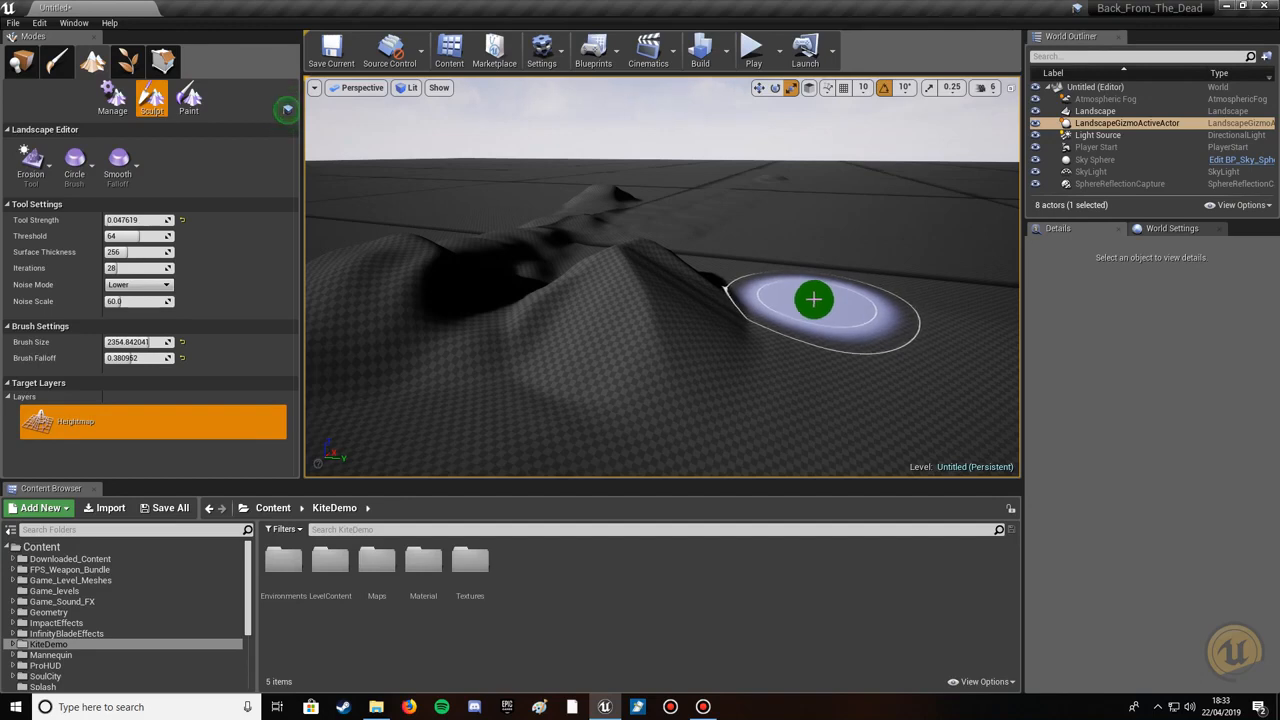
{"action": "right_click_drag", "start_coordinate": [748, 318], "coordinate": [865, 271]}
{"action": "mouse_move", "coordinate": [632, 277]}
{"action": "right_mouse_down"}
{"action": "mouse_move", "coordinate": [604, 308]}
{"action": "mouse_move", "coordinate": [594, 290]}
{"action": "mouse_move", "coordinate": [633, 289]}
{"action": "right_mouse_up"}
{"action": "key", "text": "s"}
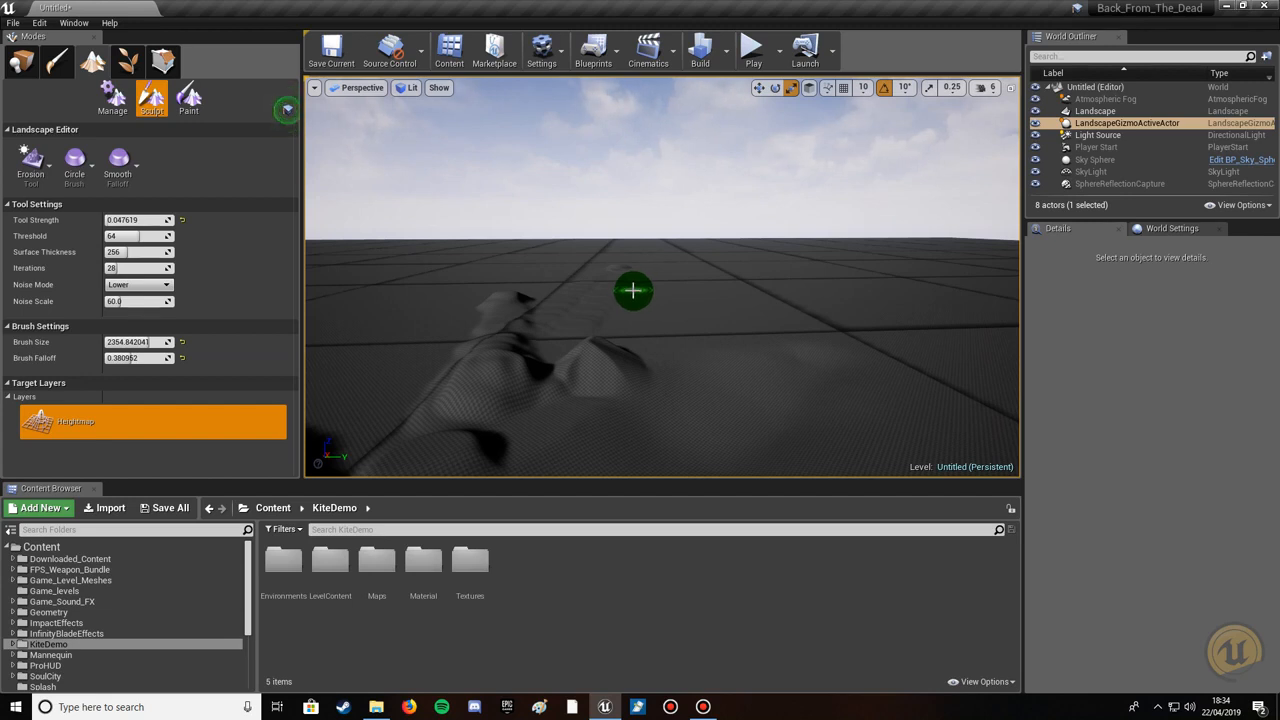
Examine the landscape Paint settings and the brush options of the Foliage mode.
{"action": "left_click", "coordinate": [189, 98]}
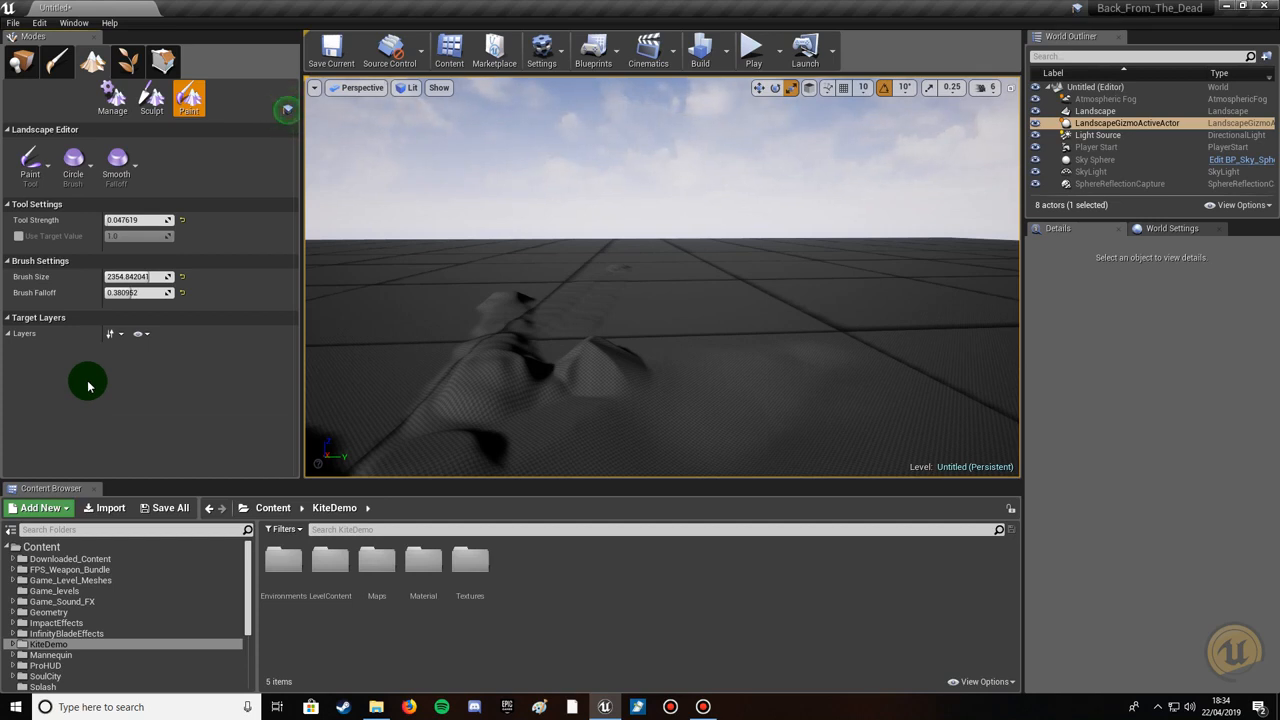
{"action": "mouse_move", "coordinate": [697, 348]}
{"action": "right_mouse_down"}
{"action": "mouse_move", "coordinate": [682, 408]}
{"action": "mouse_move", "coordinate": [745, 410]}
{"action": "mouse_move", "coordinate": [690, 375]}
{"action": "mouse_move", "coordinate": [694, 349]}
{"action": "right_mouse_up"}
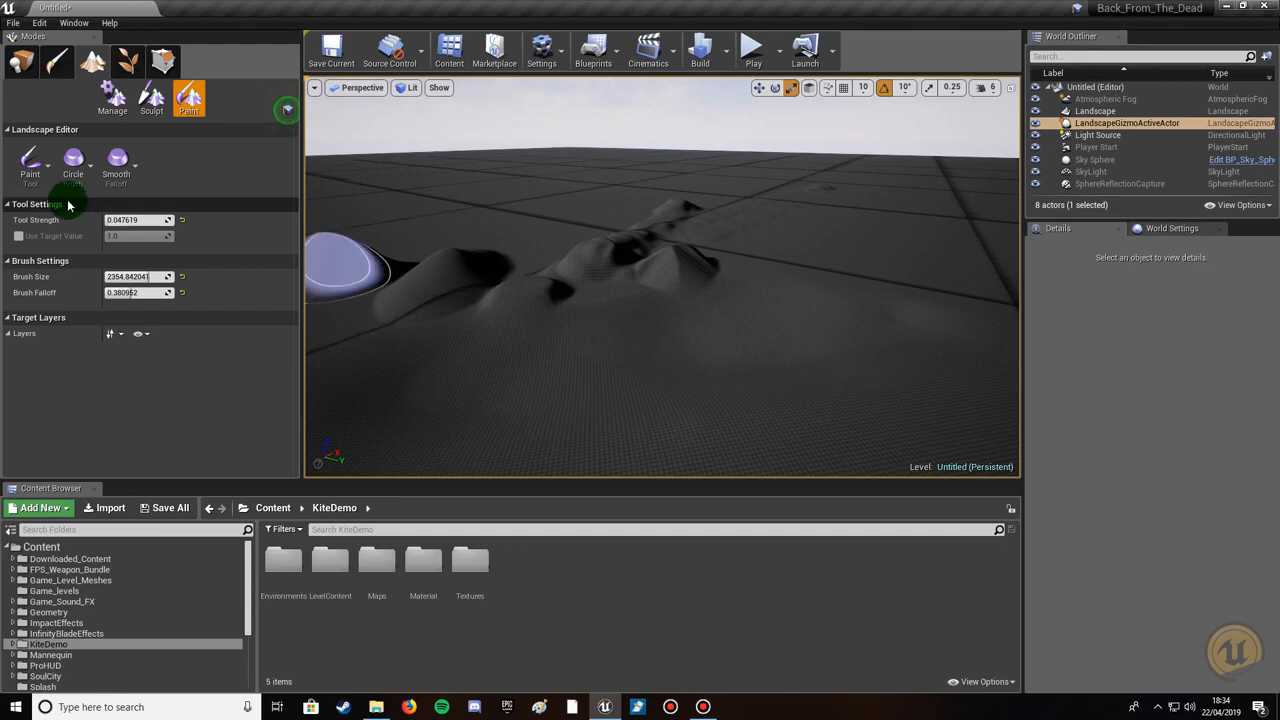
{"action": "left_click", "coordinate": [131, 63]}
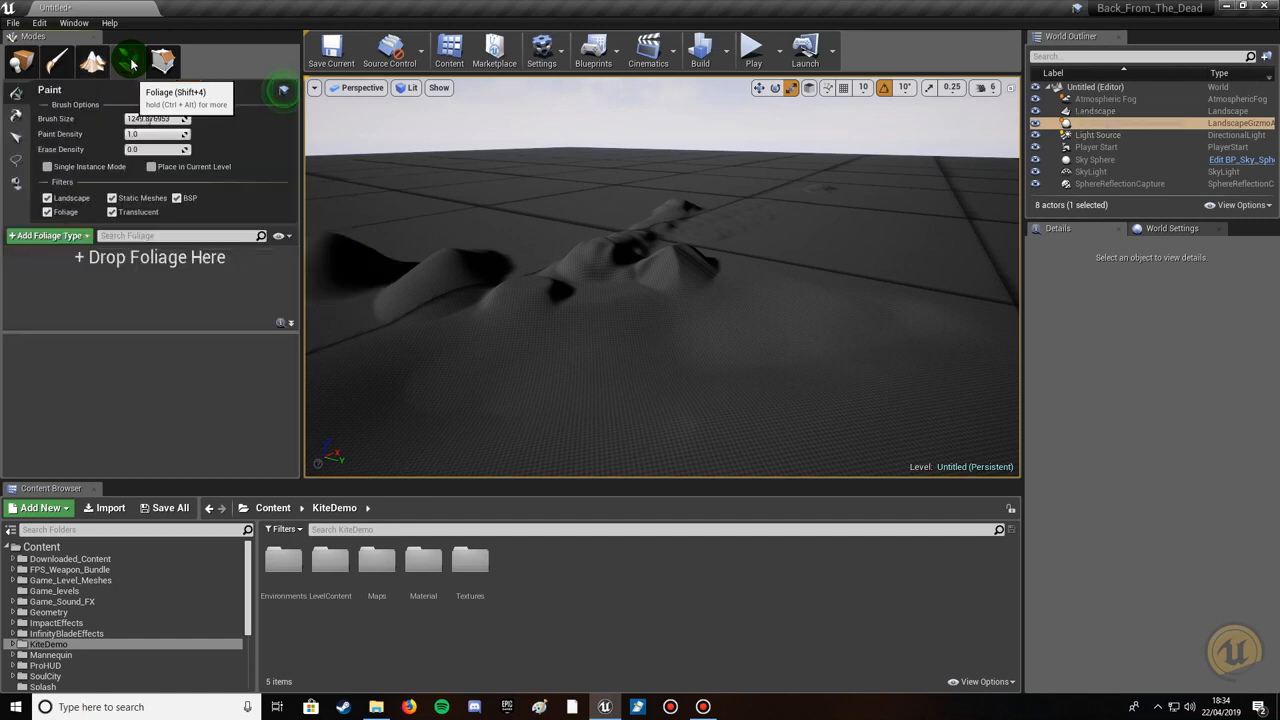
{"action": "mouse_move", "coordinate": [146, 118]}
{"action": "left_mouse_down"}
{"action": "mouse_move", "coordinate": [57, 129]}
{"action": "mouse_move", "coordinate": [122, 128]}
{"action": "left_mouse_up"}
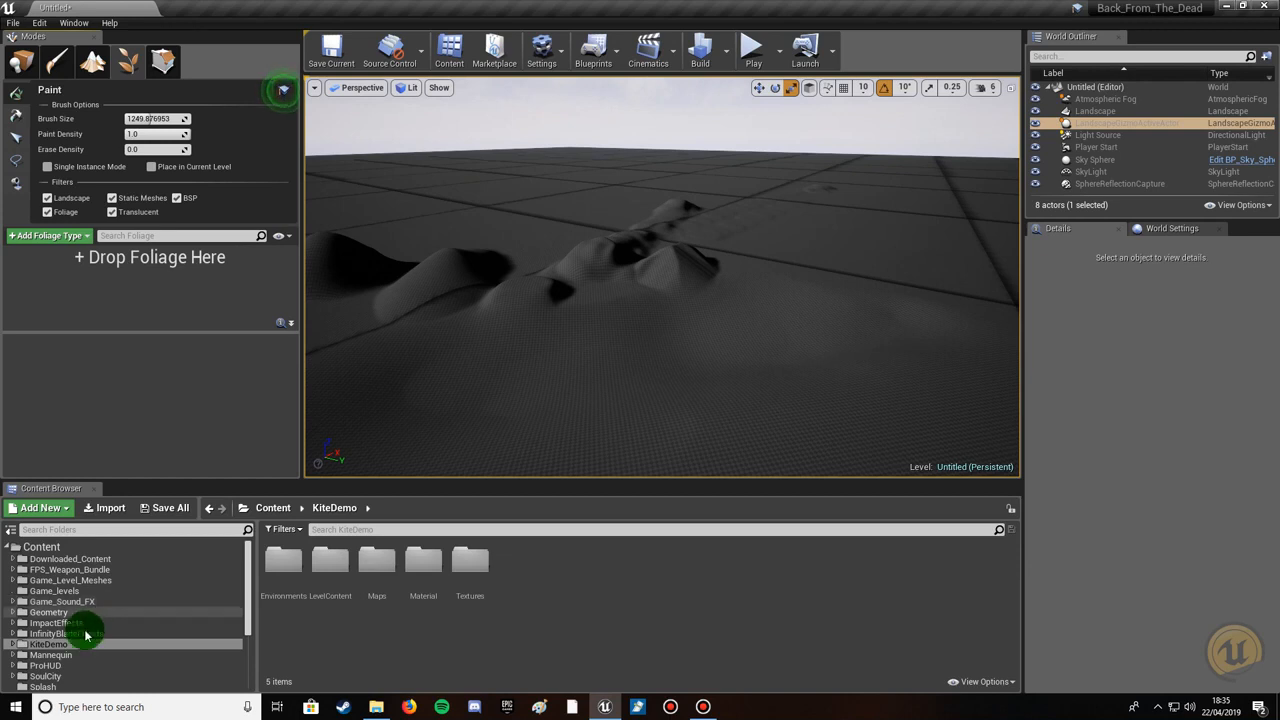
Filter the KiteDemo folder's contents to static meshes and look through the available foliage, rock and tree assets.
{"action": "left_click", "coordinate": [50, 648]}
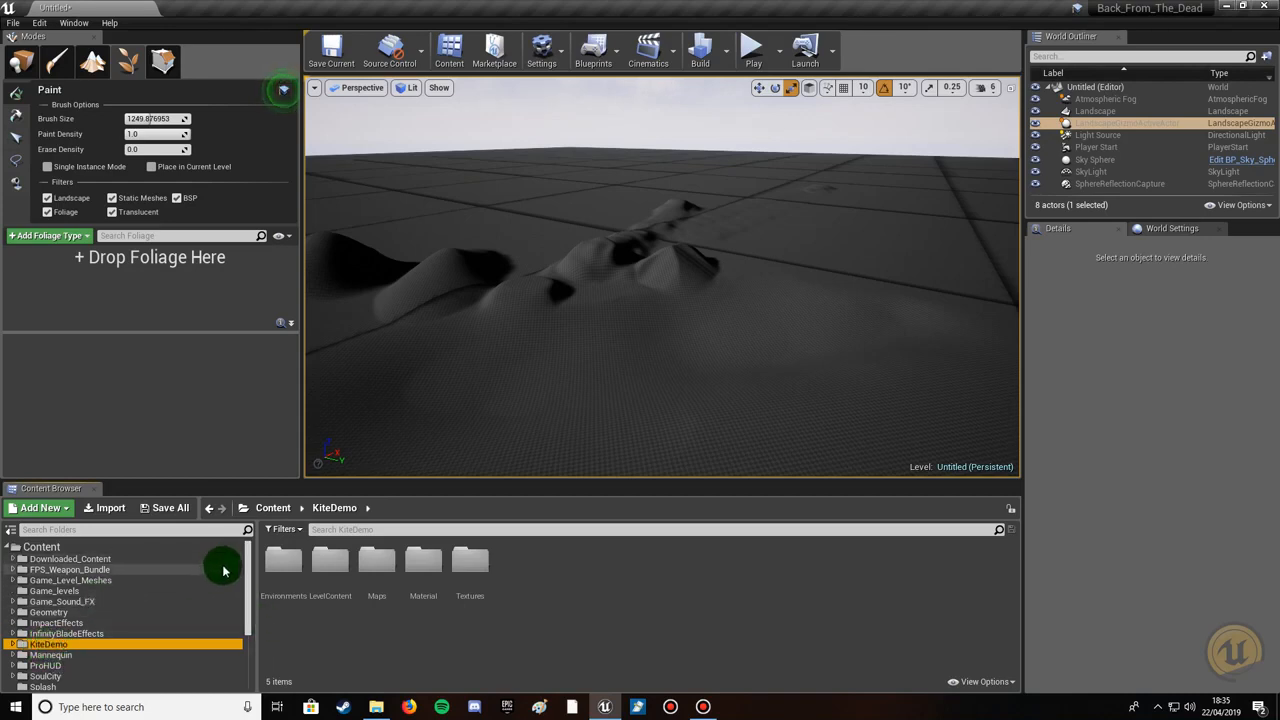
{"action": "left_click", "coordinate": [283, 532]}
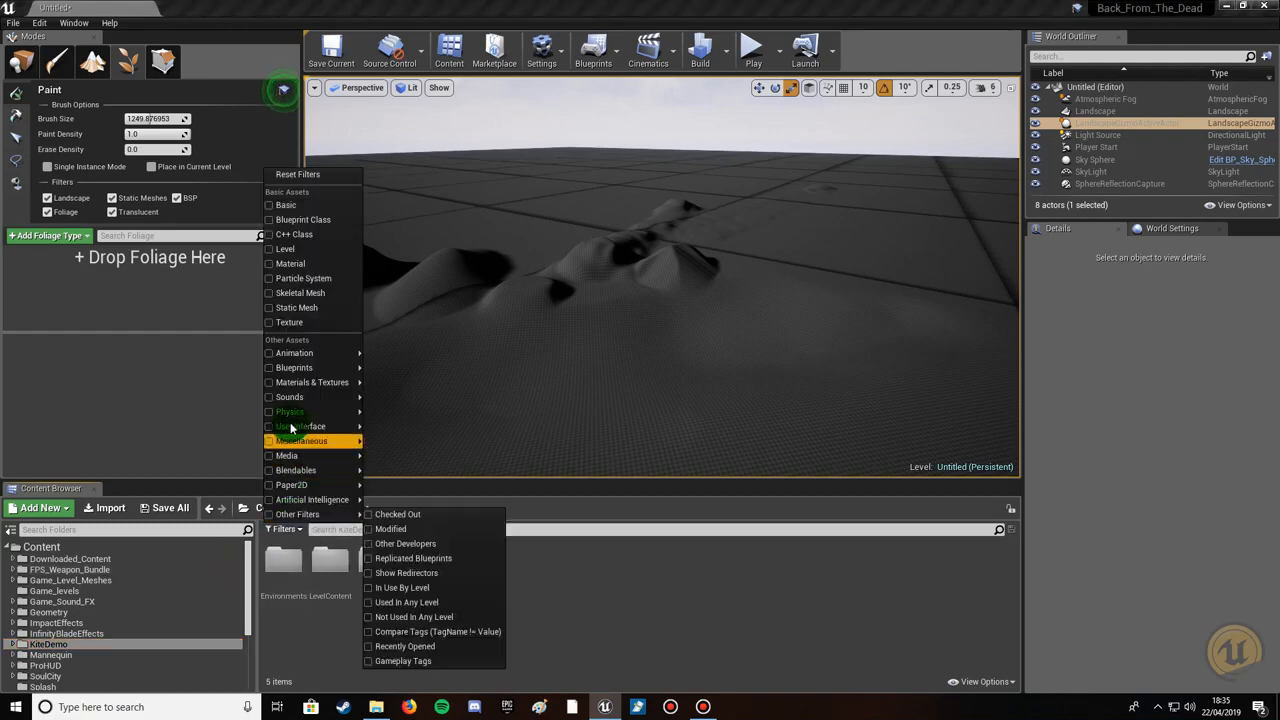
{"action": "left_click", "coordinate": [298, 317]}
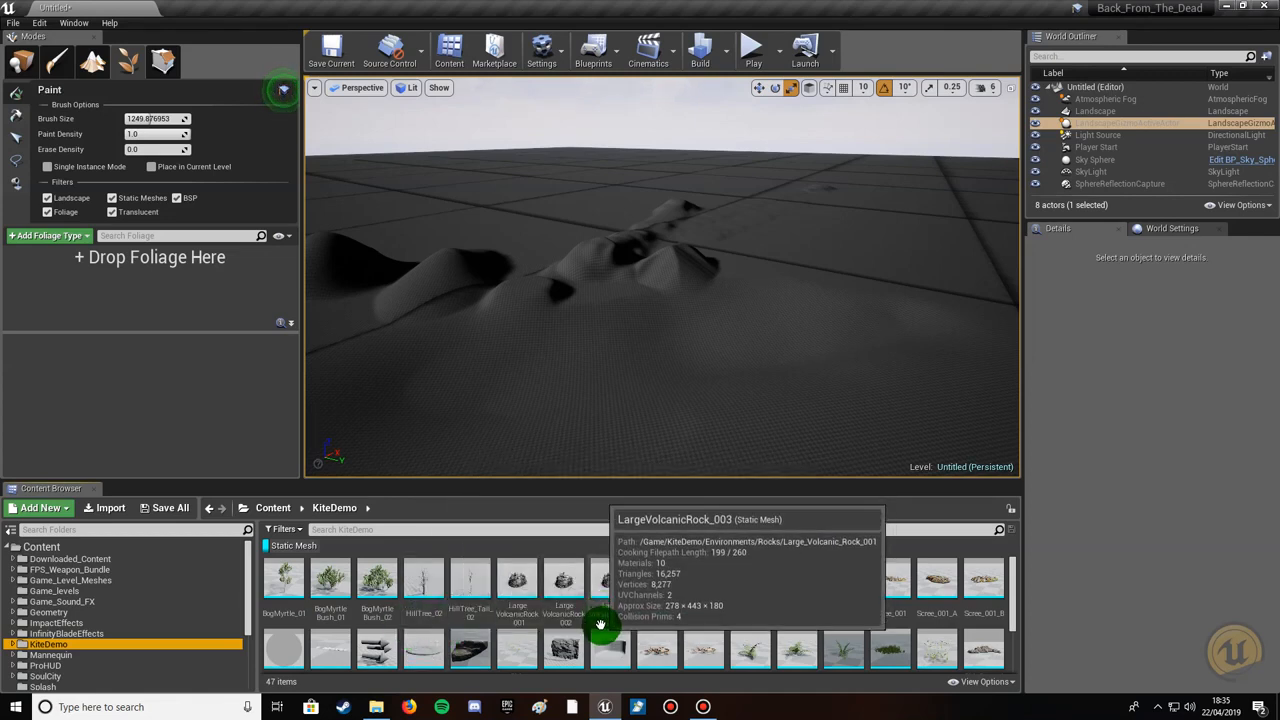
{"action": "scroll", "coordinate": [600, 624], "scroll_direction": "down", "scroll_amount": 3}
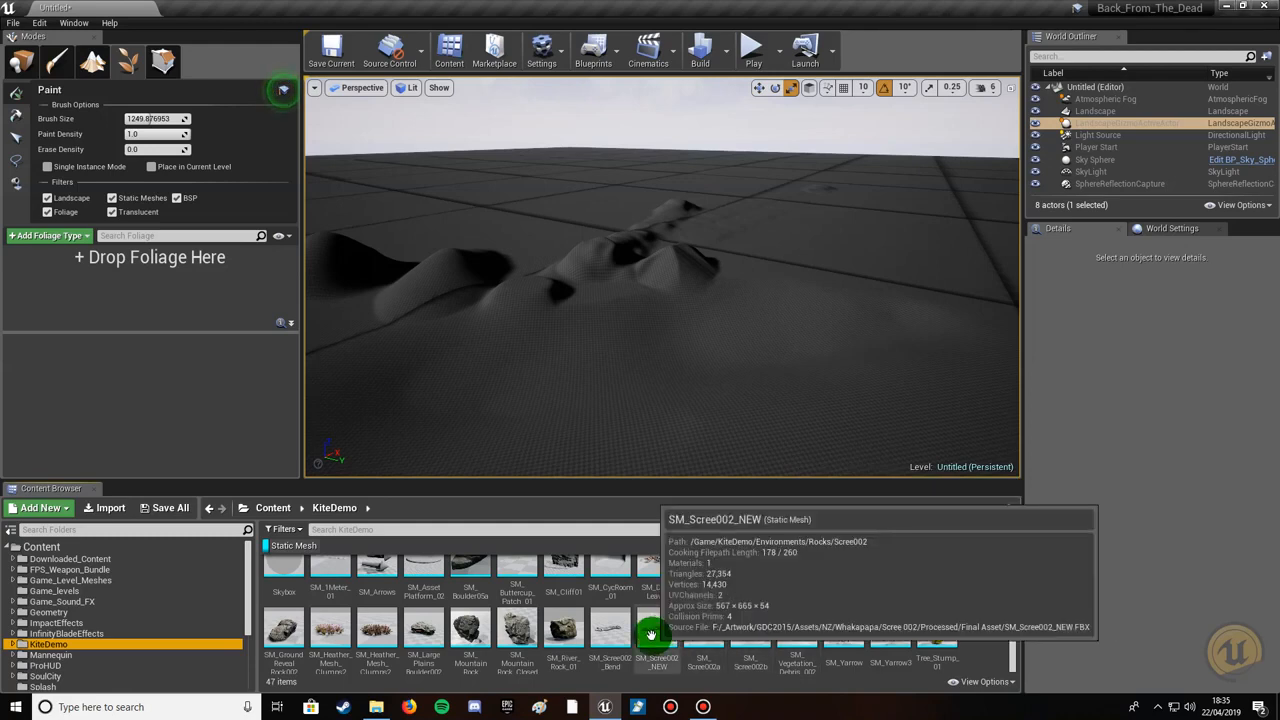
{"action": "scroll", "coordinate": [651, 634], "scroll_direction": "up", "scroll_amount": 2}
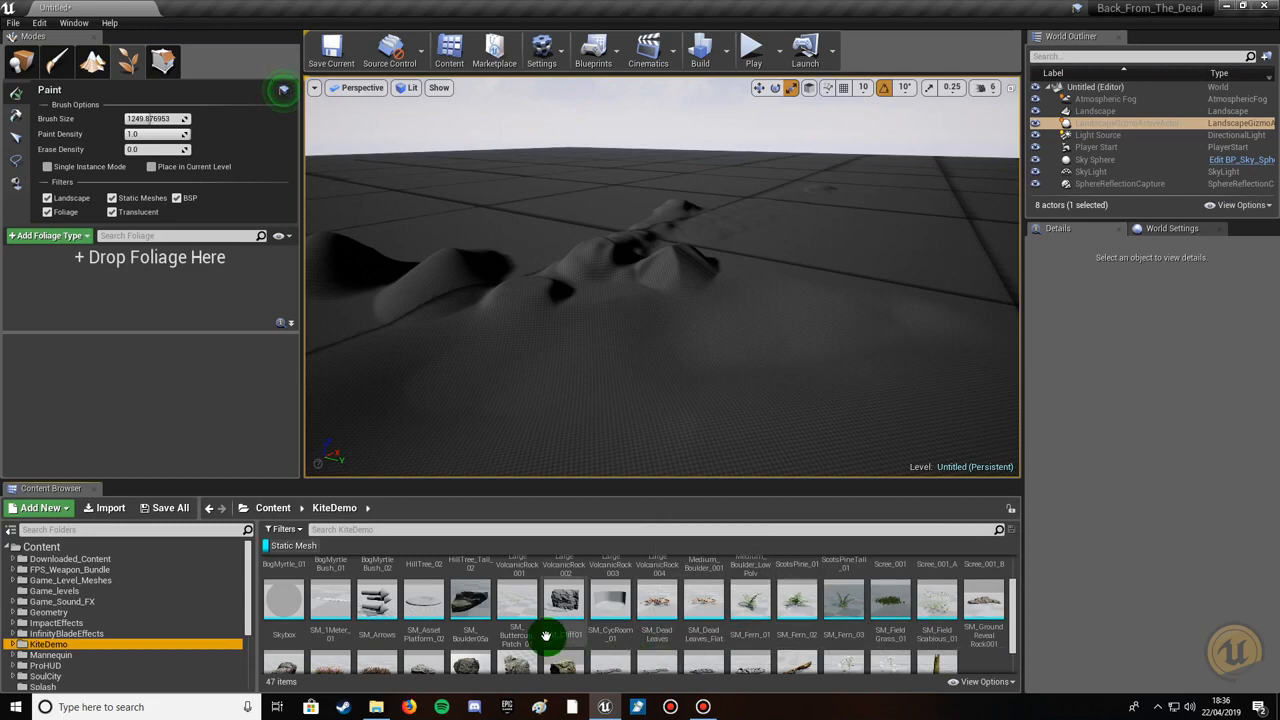
{"action": "scroll", "coordinate": [518, 642], "scroll_direction": "up", "scroll_amount": 2}
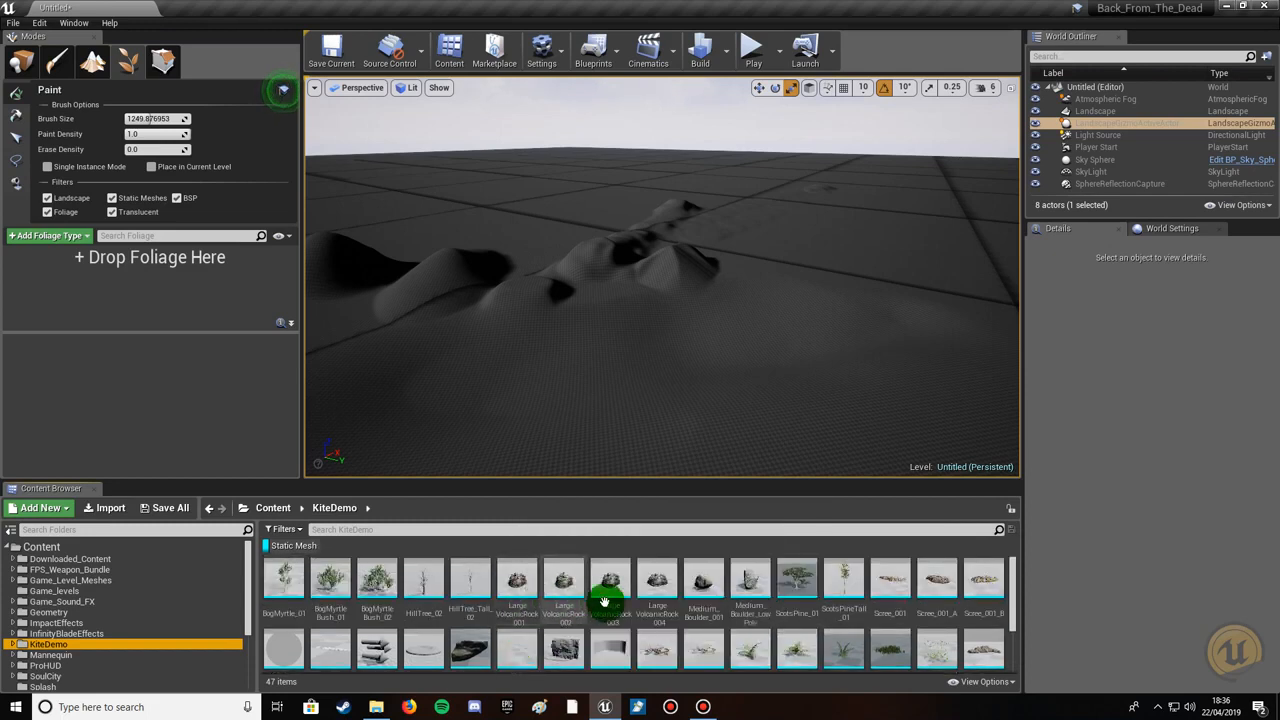
Add the ScotsPine_01, SM_Boulder05a, SM_Fern_03 and SM_FieldGrass_01 meshes as foliage types.
{"action": "left_click", "coordinate": [802, 582]}
{"action": "left_click_drag", "start_coordinate": [752, 558], "coordinate": [23, 265]}
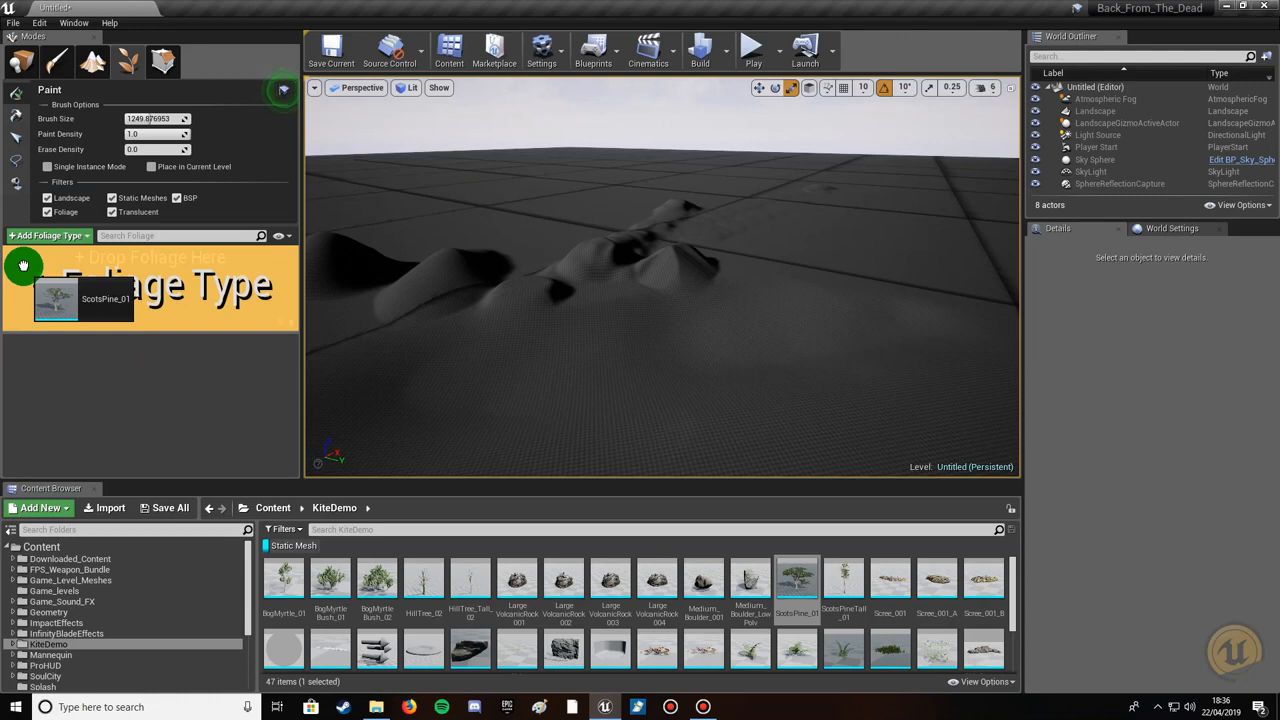
{"action": "left_click_drag", "start_coordinate": [23, 265], "coordinate": [23, 264]}
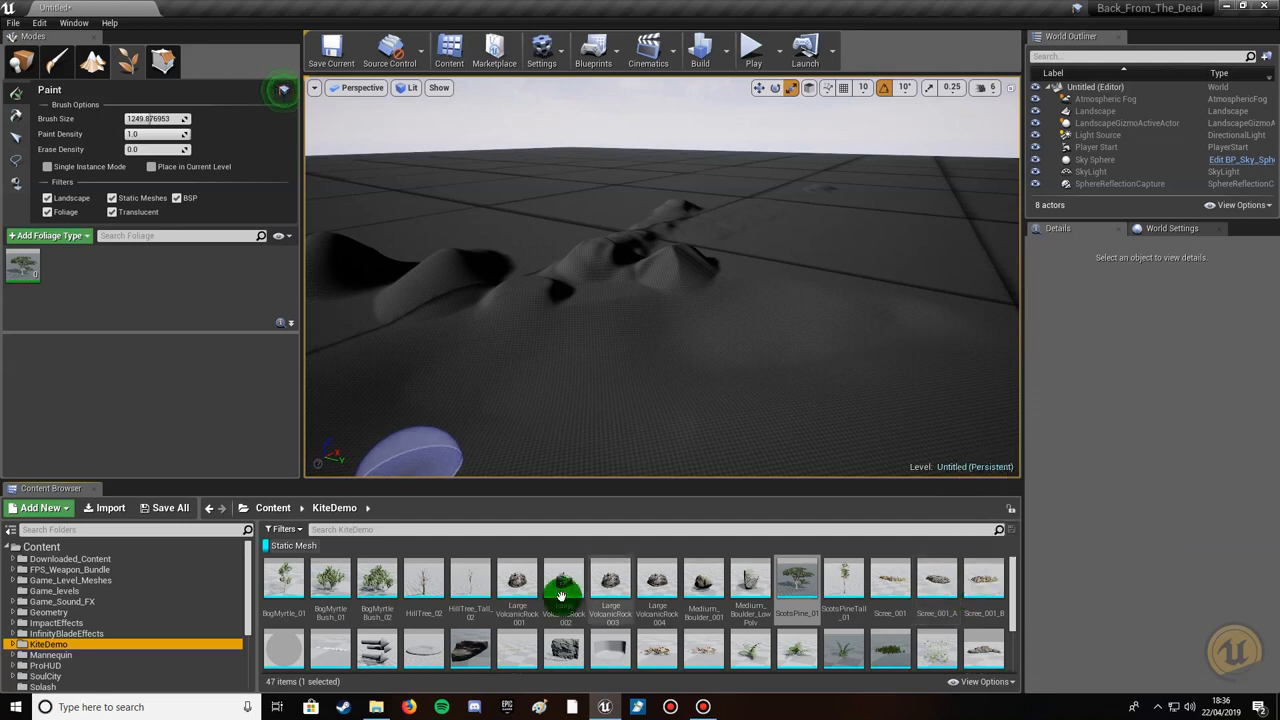
{"action": "left_click_drag", "start_coordinate": [472, 647], "coordinate": [80, 308]}
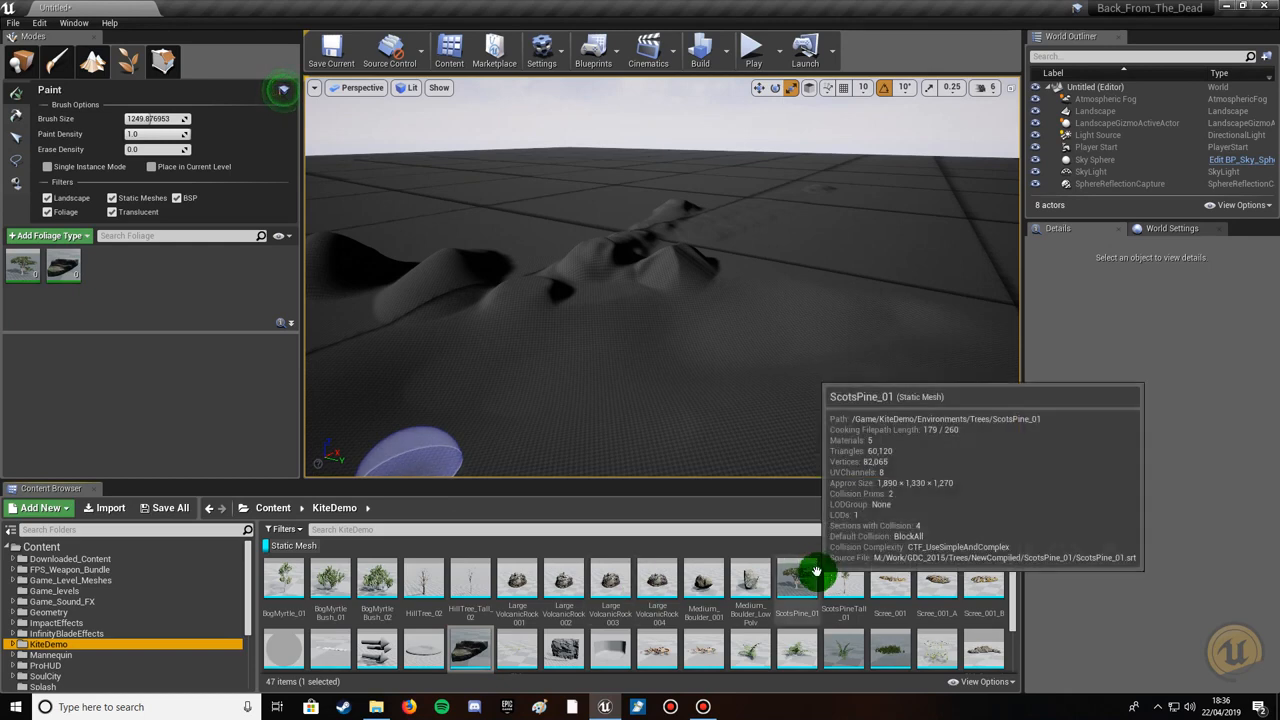
{"action": "left_click_drag", "start_coordinate": [843, 646], "coordinate": [86, 251]}
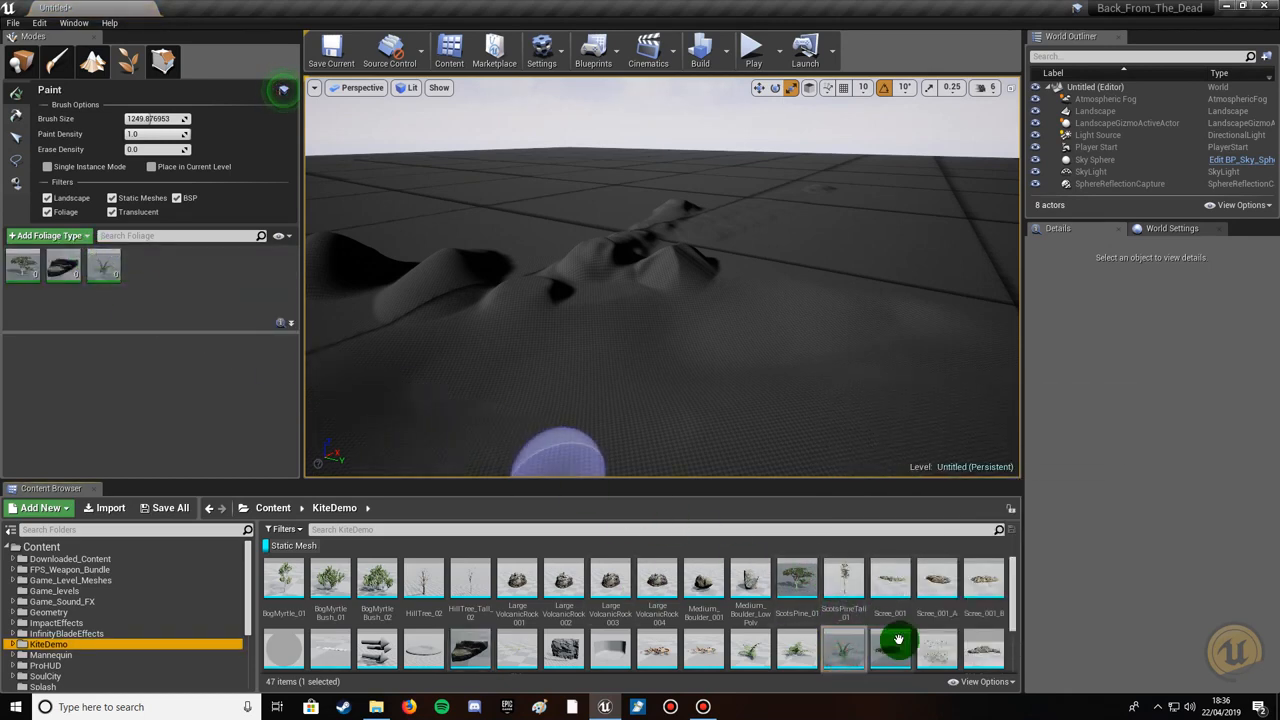
{"action": "left_click_drag", "start_coordinate": [890, 655], "coordinate": [140, 268]}
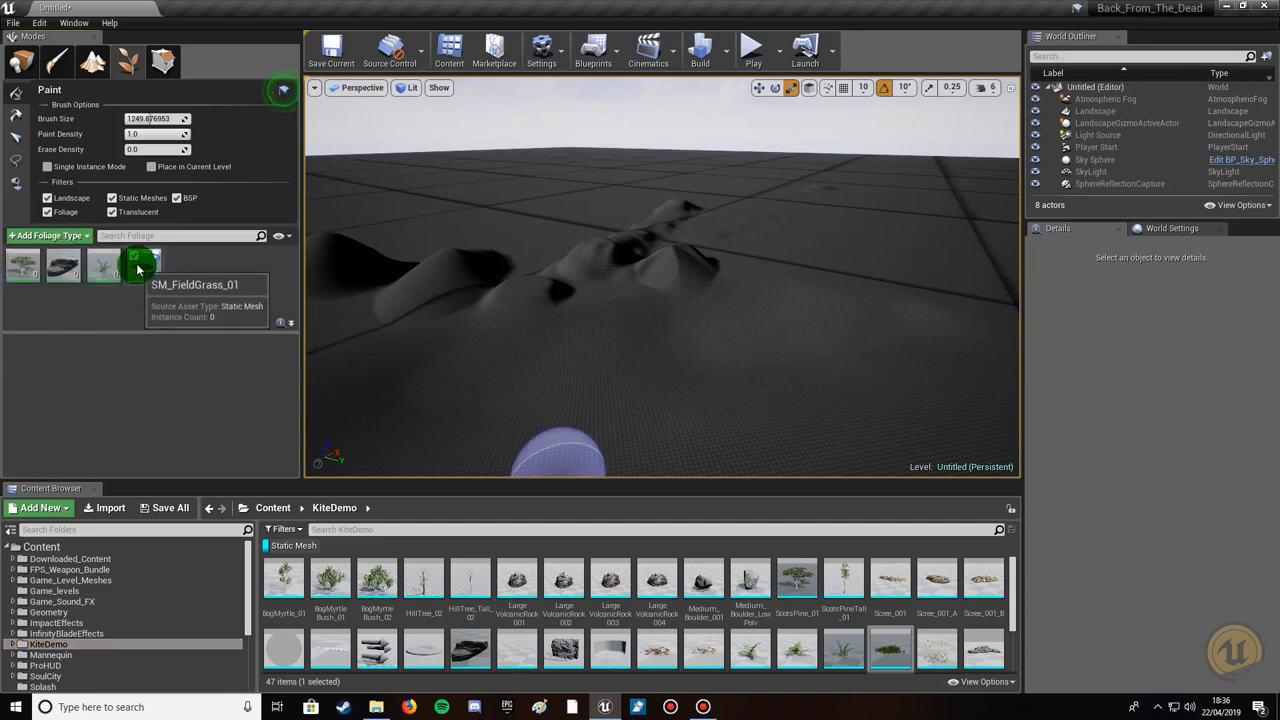
Set the painting density of the SM_FieldGrass_01 foliage type to 50 and its radius to 25.
{"action": "left_click", "coordinate": [139, 272]}
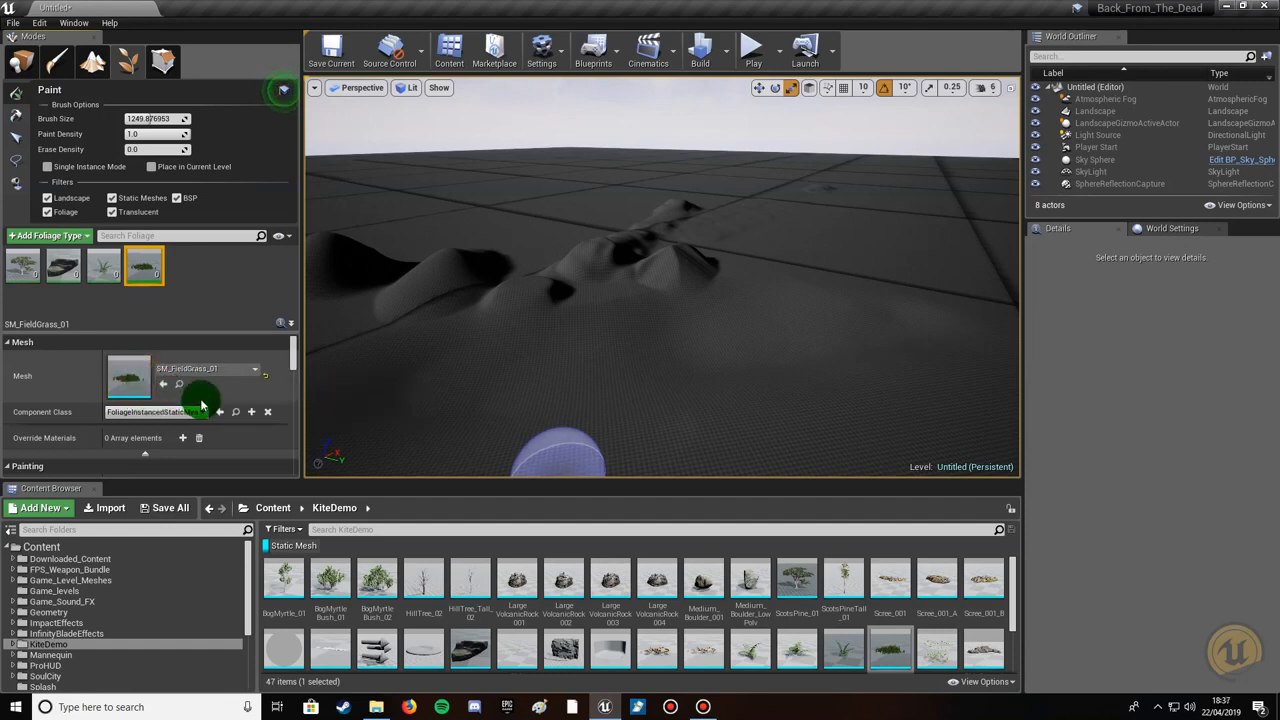
{"action": "scroll", "coordinate": [201, 405], "scroll_direction": "down", "scroll_amount": 3}
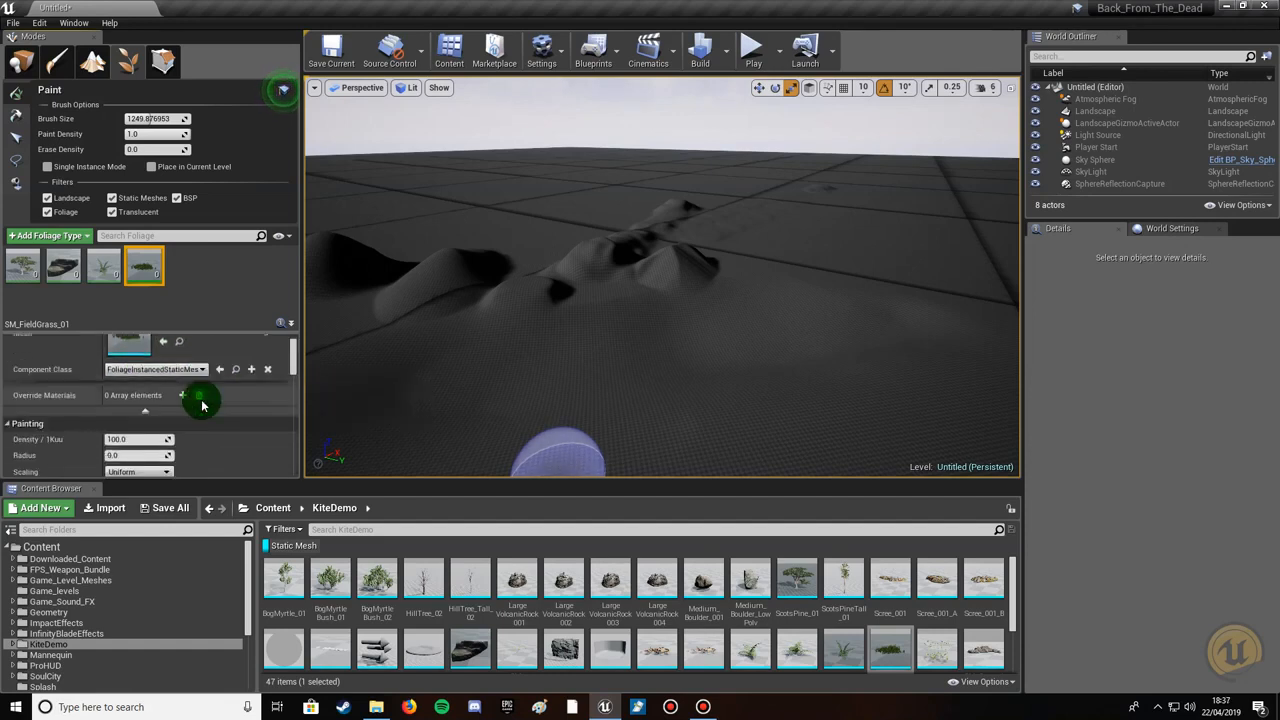
{"action": "scroll", "coordinate": [201, 405], "scroll_direction": "down", "scroll_amount": 1}
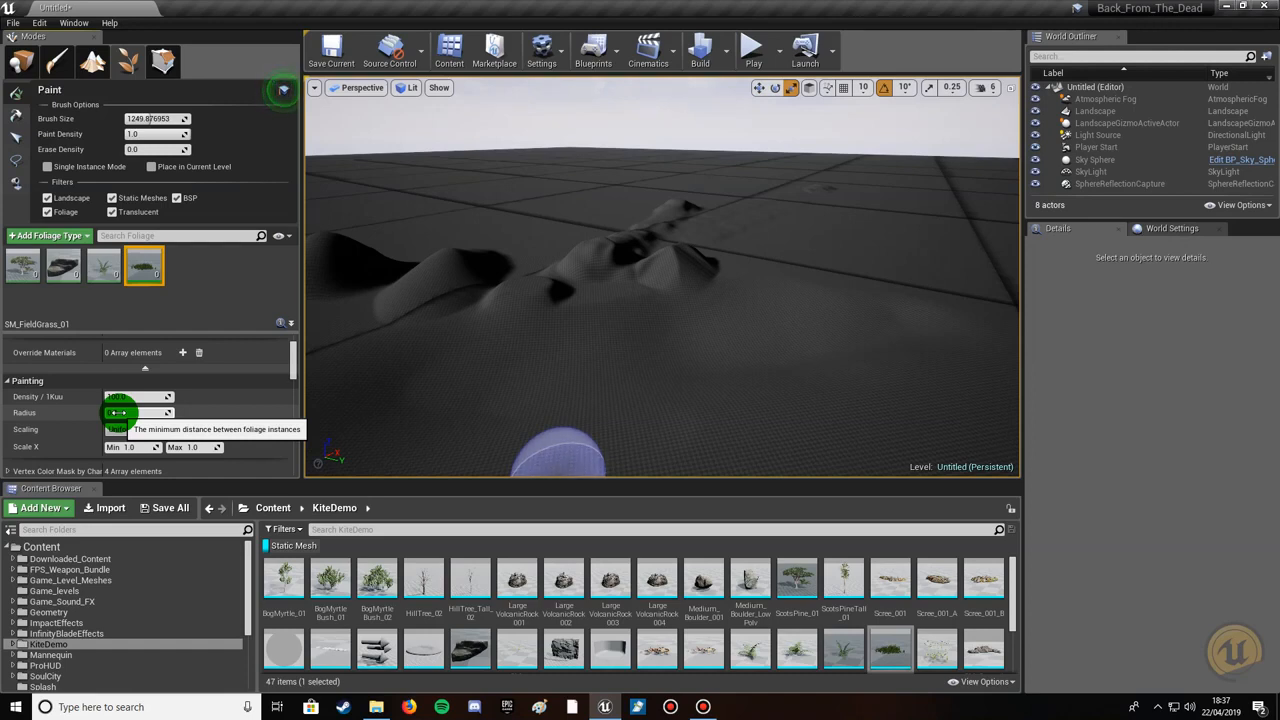
{"action": "left_click", "coordinate": [128, 396]}
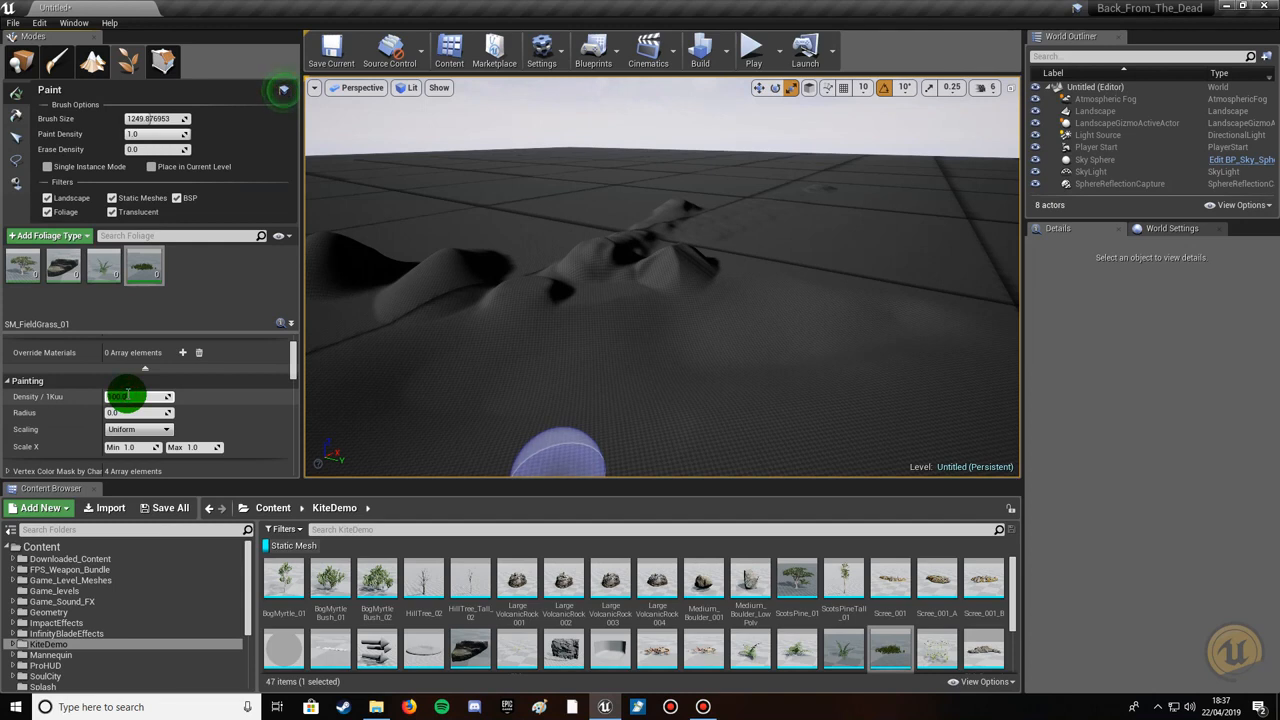
{"action": "type", "text": "50"}
{"action": "left_click", "coordinate": [120, 413]}
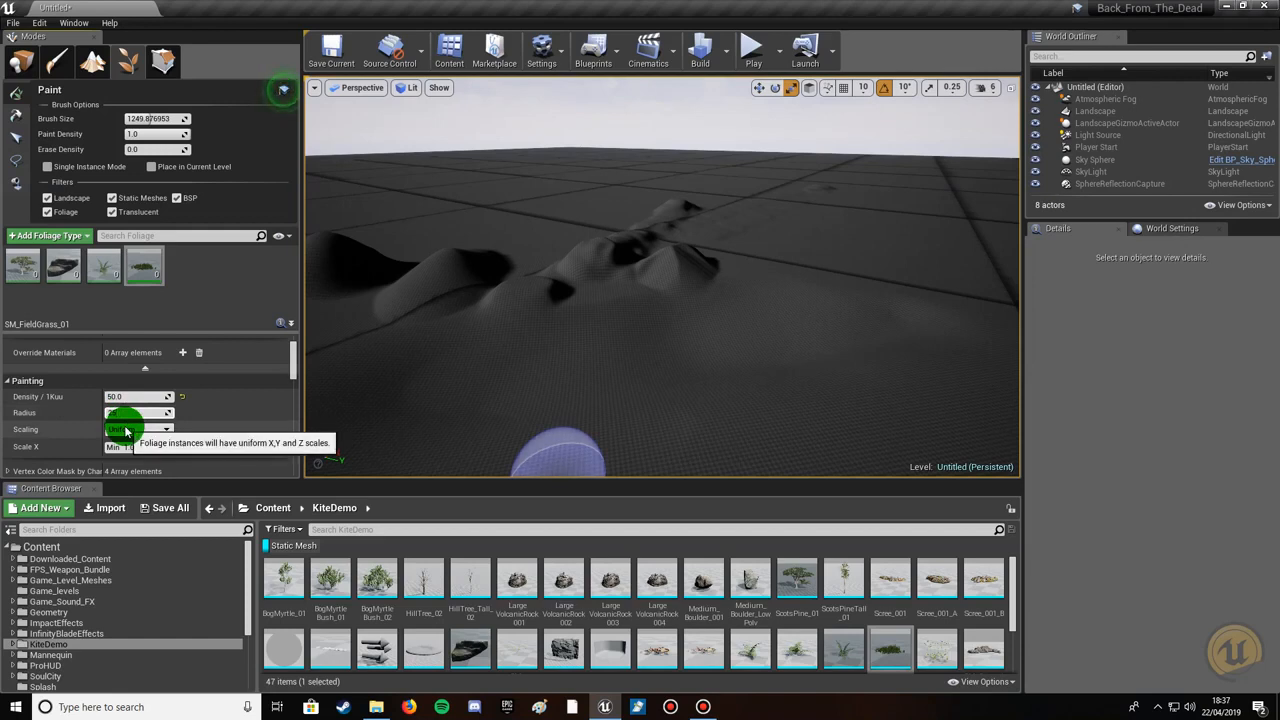
{"action": "scroll", "coordinate": [148, 446], "scroll_direction": "down", "scroll_amount": 1}
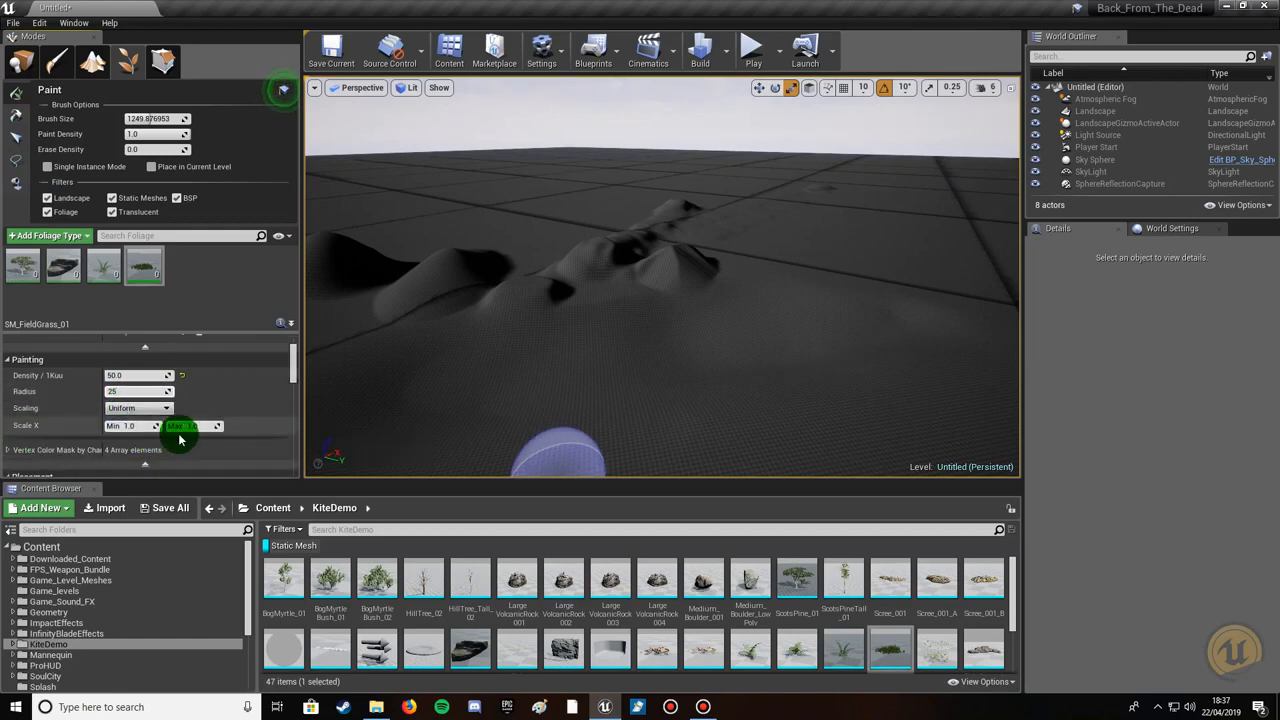
Set the field grass's uniform Scale X range to a minimum of 0.5 and a maximum of 1.5.
{"action": "left_click", "coordinate": [130, 427]}
{"action": "type", "text": ".5"}
{"action": "left_click", "coordinate": [193, 426]}
{"action": "type", "text": "1"}
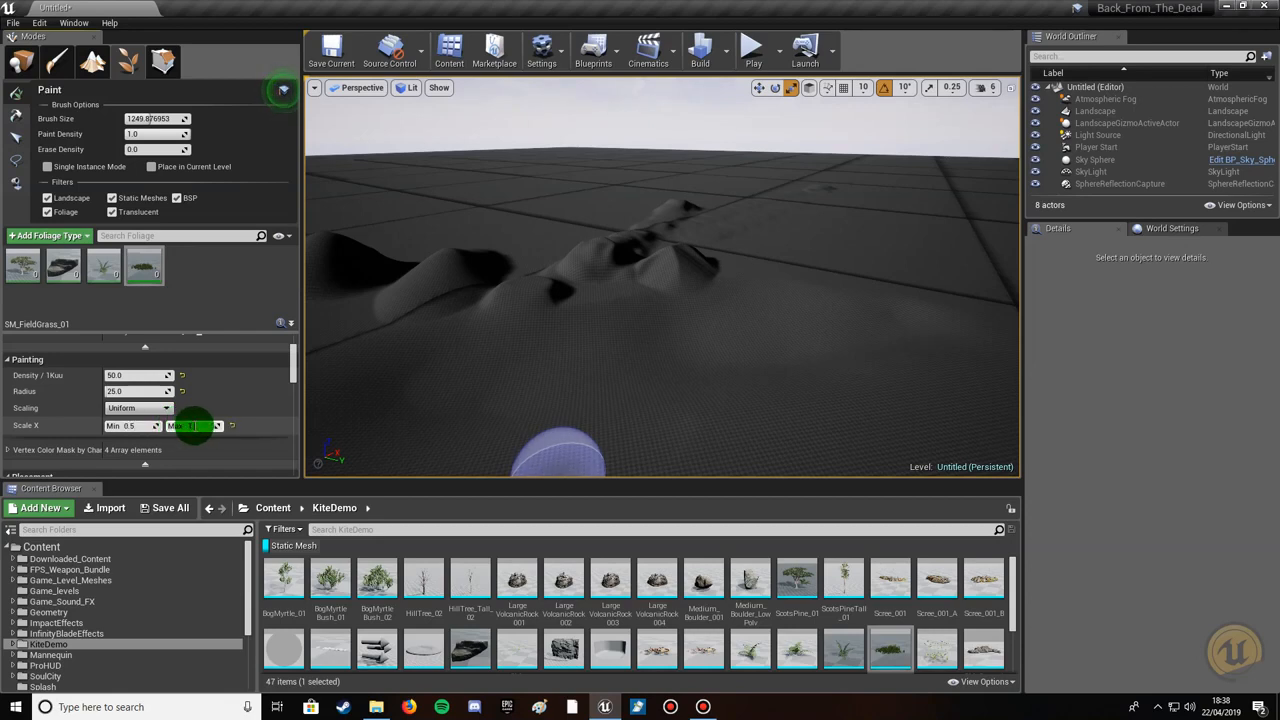
{"action": "type", "text": ".5"}
{"action": "key", "text": "Return"}
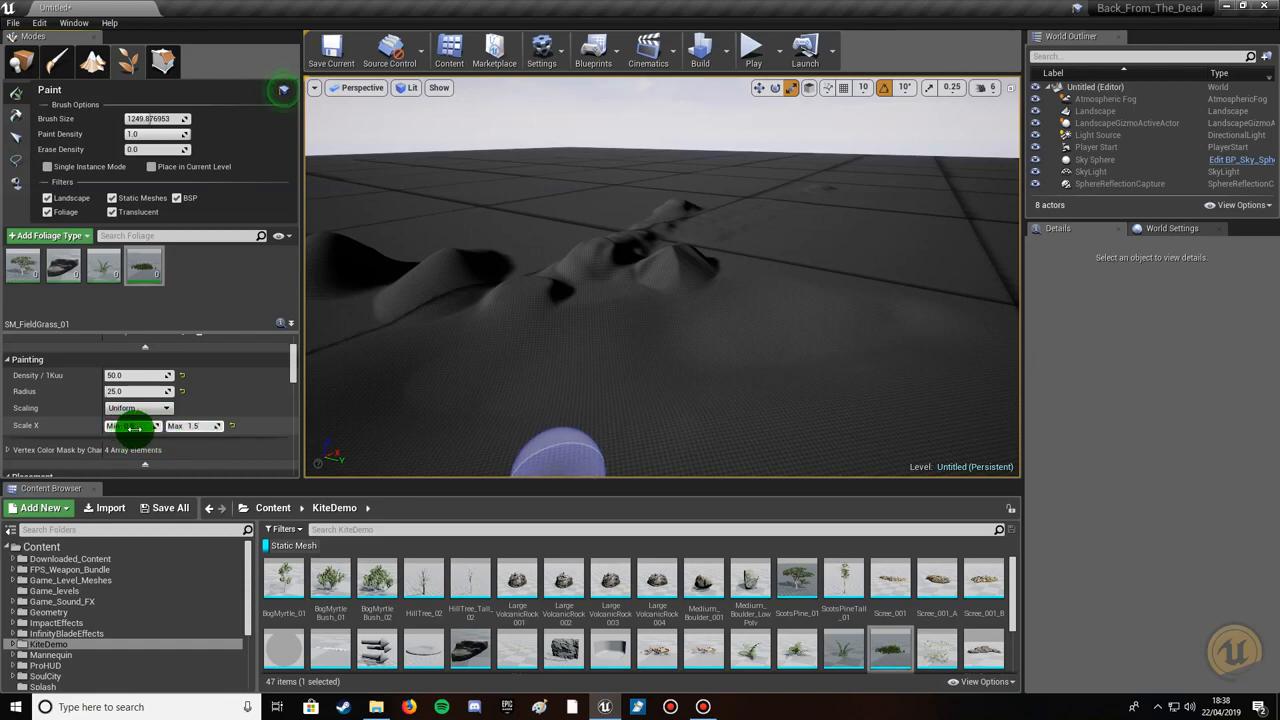
{"action": "left_click_drag", "start_coordinate": [133, 427], "coordinate": [171, 426]}
{"action": "left_click", "coordinate": [200, 427]}
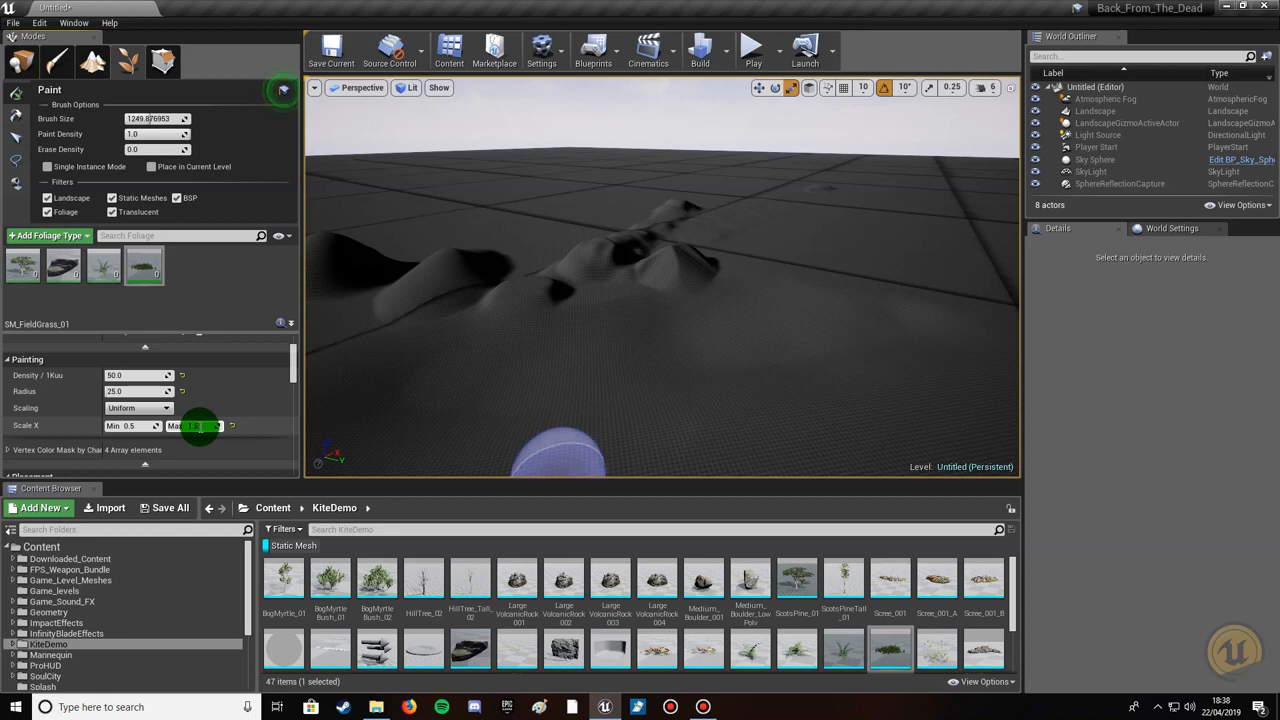
Examine the field grass's placement settings, including Z offset, normal alignment, random yaw, ground slope angle and height.
{"action": "scroll", "coordinate": [132, 457], "scroll_direction": "down", "scroll_amount": 2}
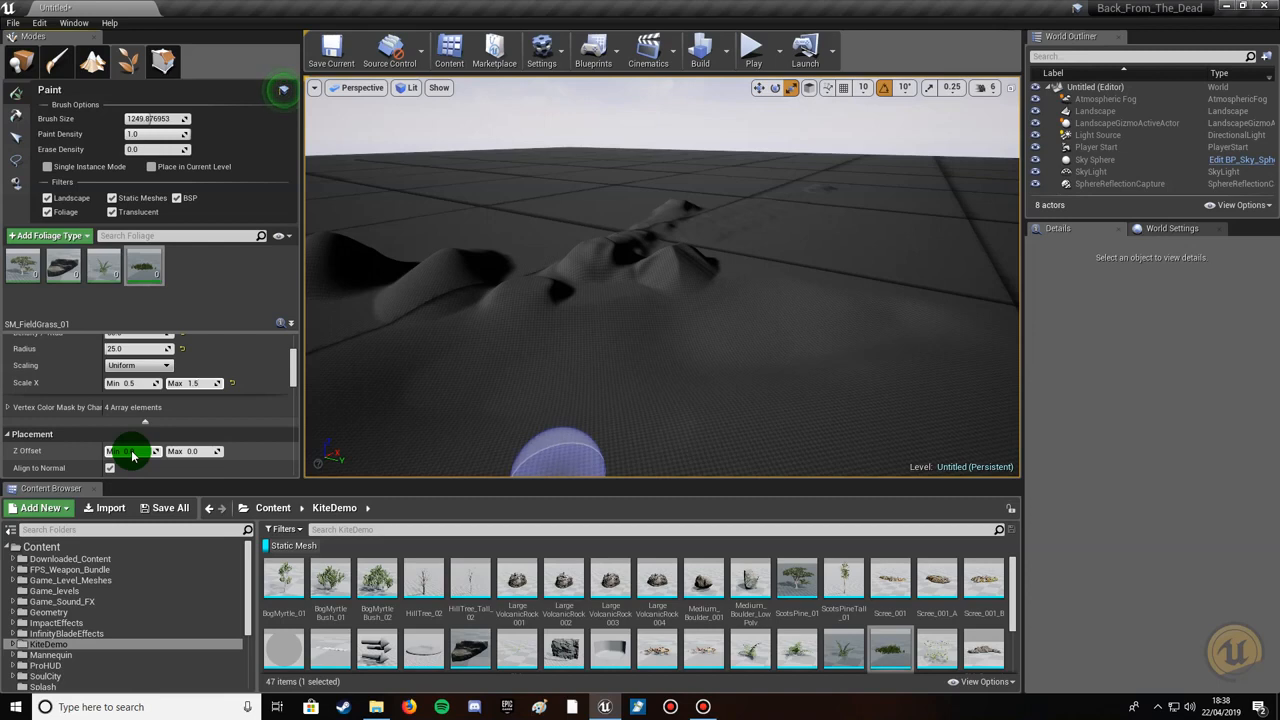
{"action": "scroll", "coordinate": [132, 452], "scroll_direction": "down", "scroll_amount": 3}
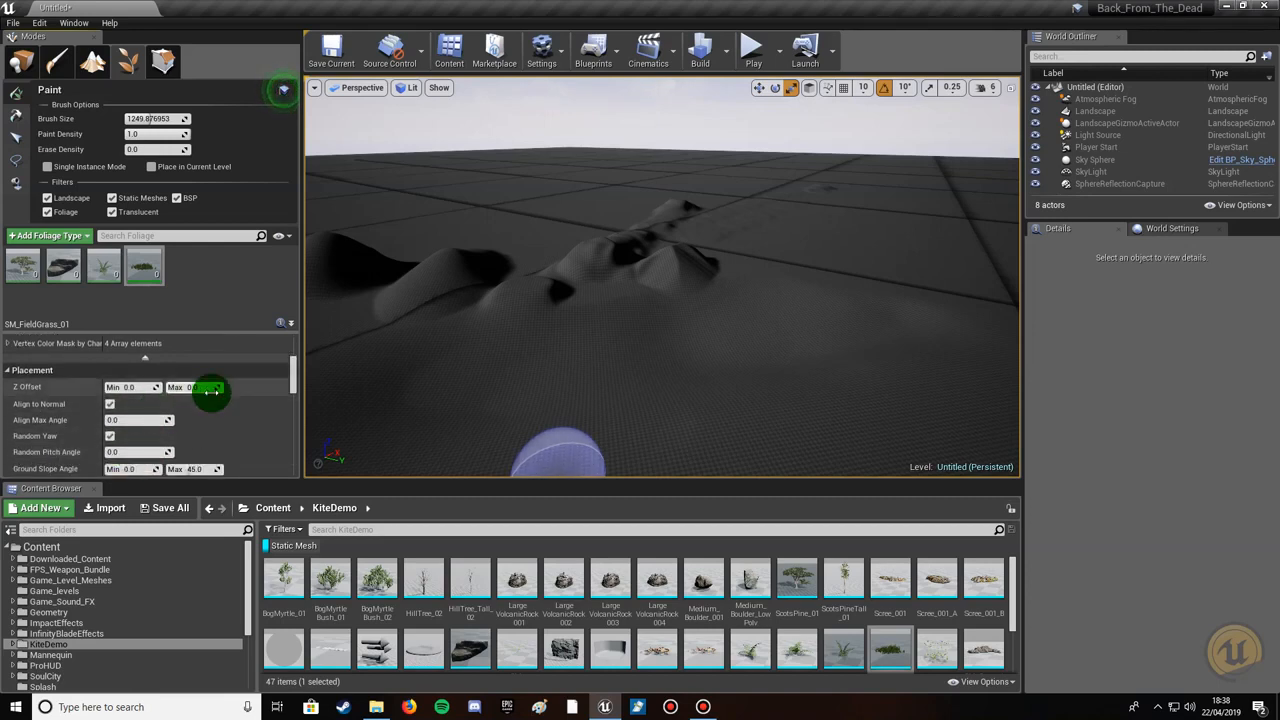
{"action": "left_click", "coordinate": [110, 436]}
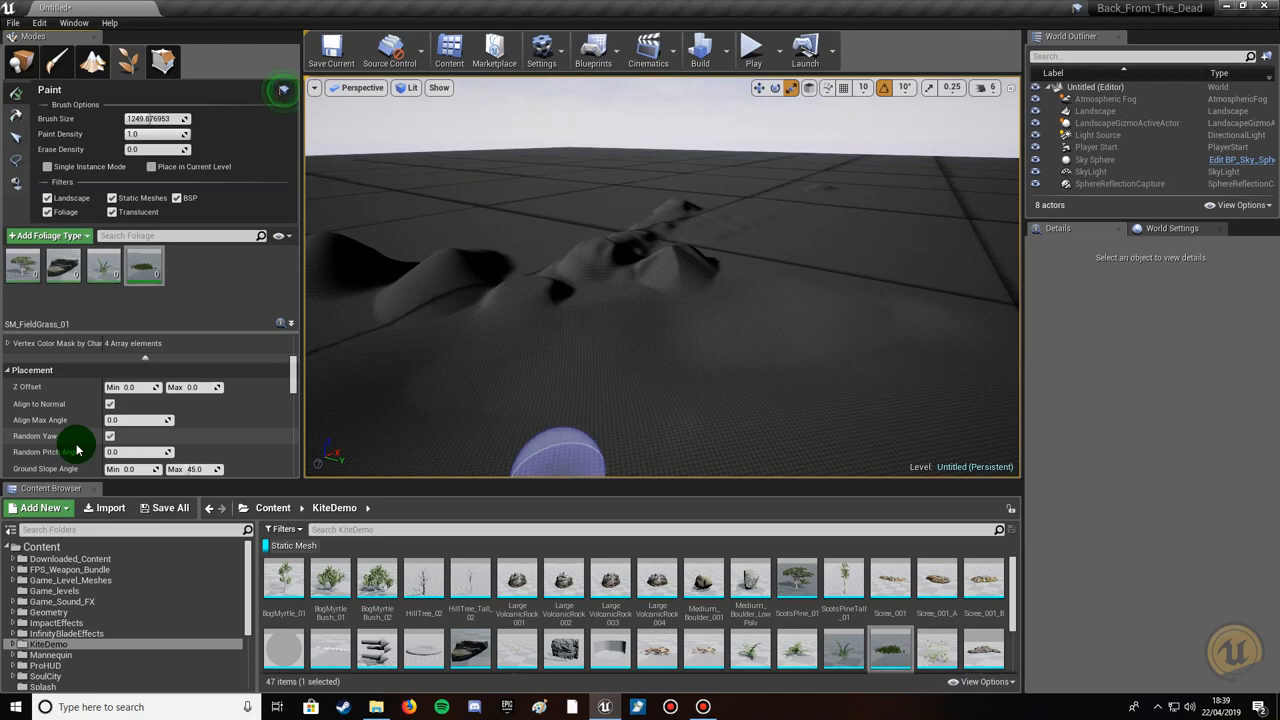
{"action": "scroll", "coordinate": [77, 450], "scroll_direction": "down", "scroll_amount": 1}
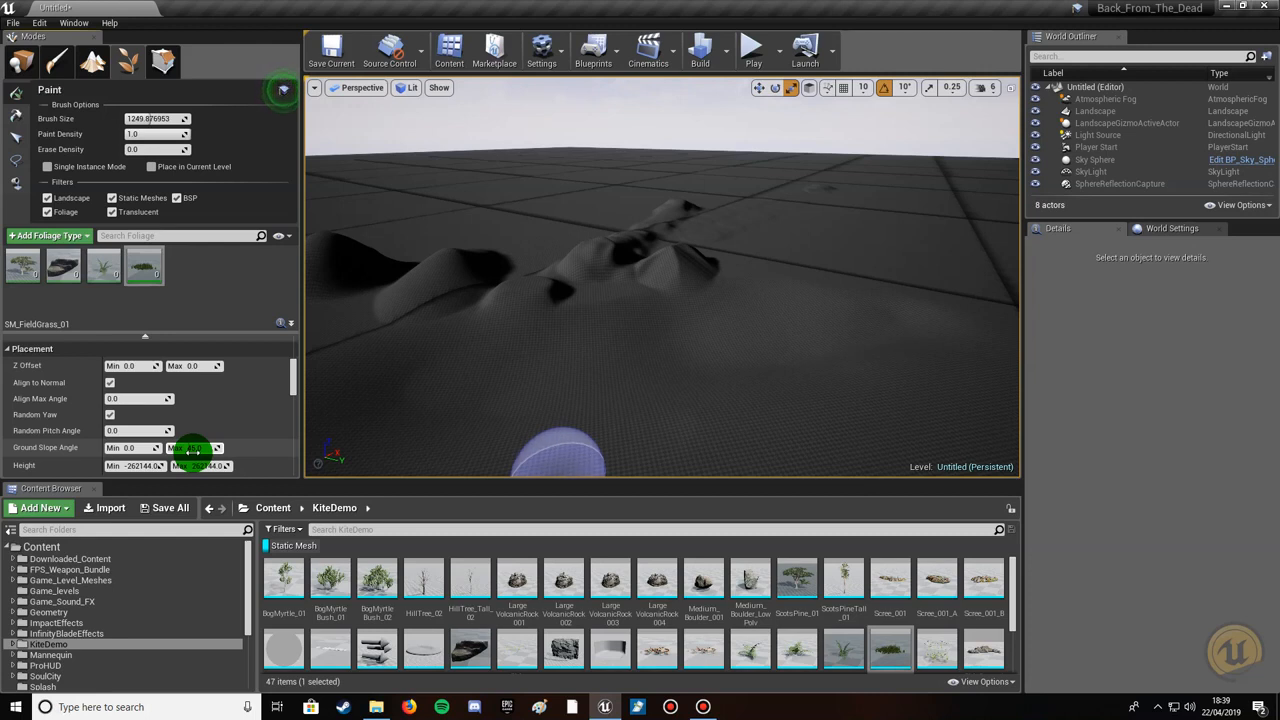
{"action": "scroll", "coordinate": [192, 449], "scroll_direction": "down", "scroll_amount": 1}
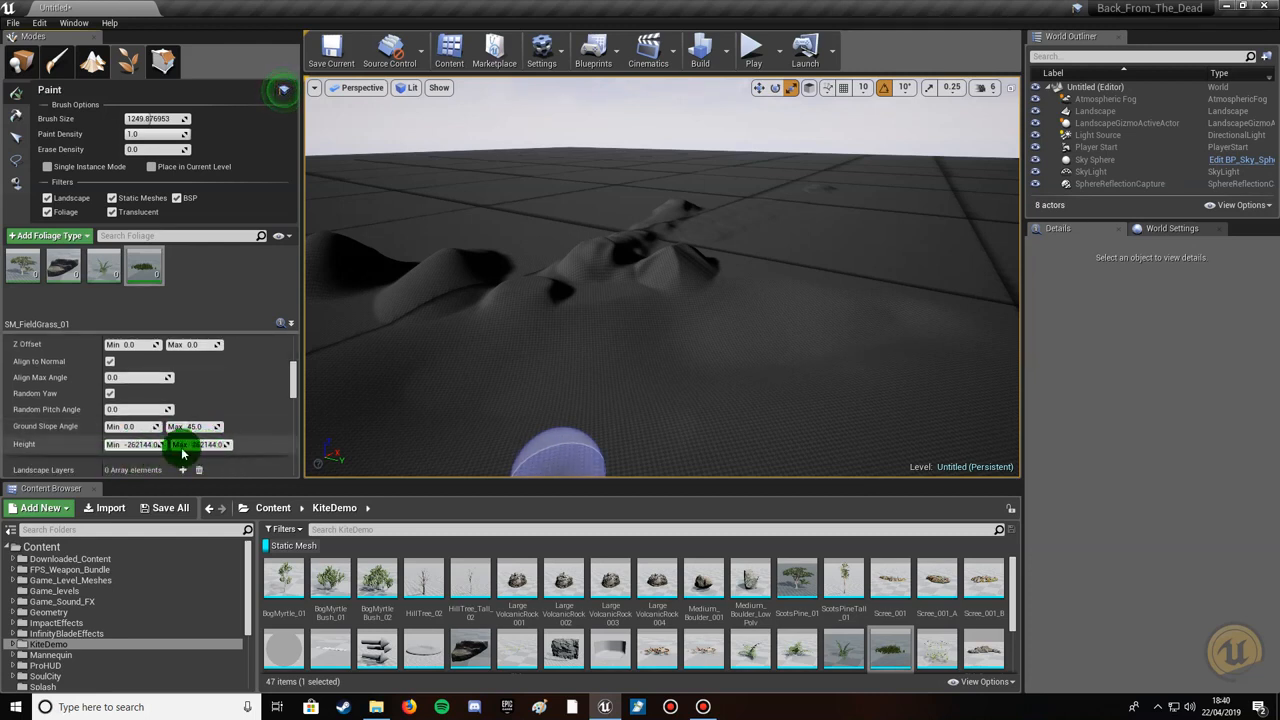
{"action": "scroll", "coordinate": [213, 449], "scroll_direction": "down", "scroll_amount": 2}
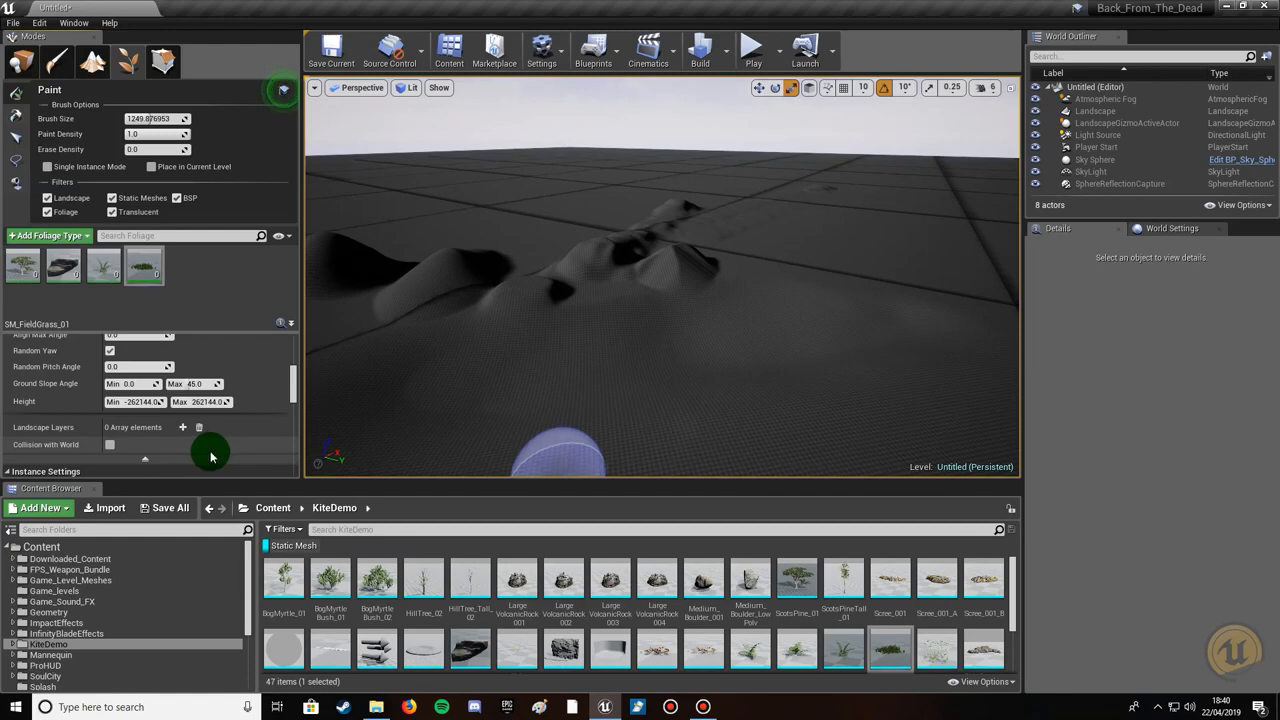
{"action": "scroll", "coordinate": [212, 455], "scroll_direction": "down", "scroll_amount": 1}
Set the field grass's maximum cull distance to 15000 and turn off its shadow casting.
{"action": "scroll", "coordinate": [212, 455], "scroll_direction": "down", "scroll_amount": 2}
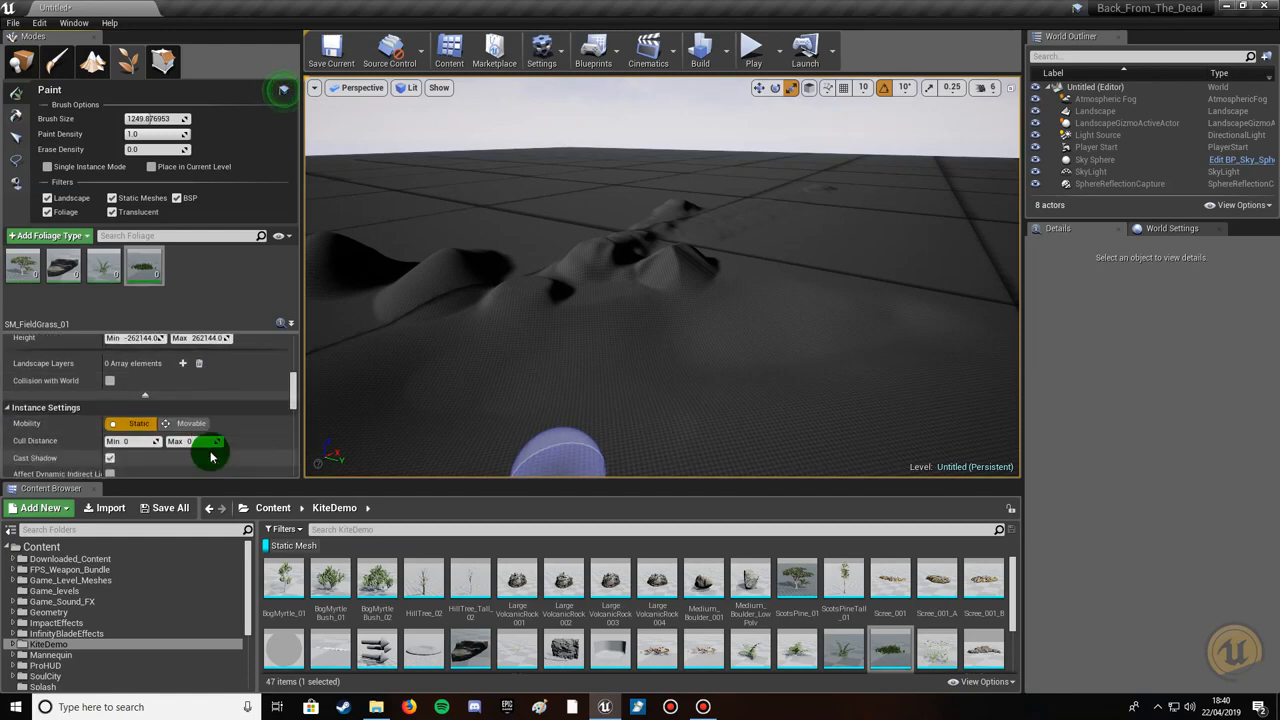
{"action": "scroll", "coordinate": [187, 453], "scroll_direction": "down", "scroll_amount": 1}
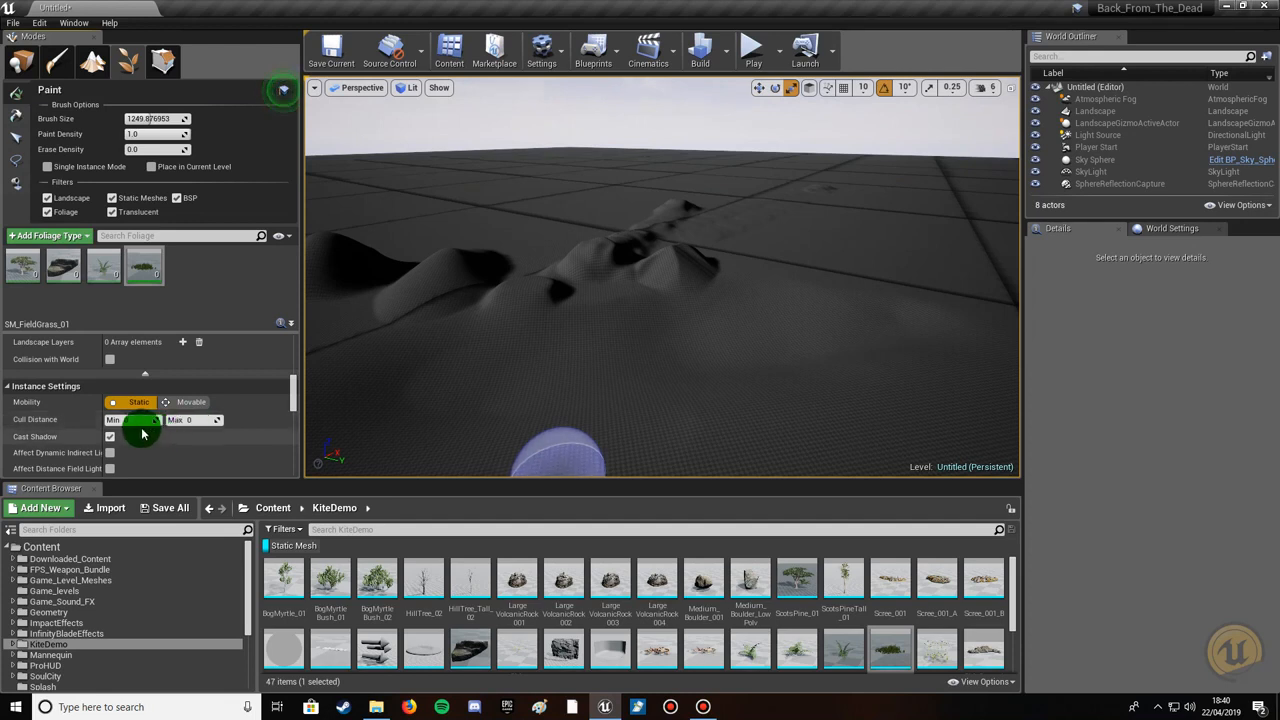
{"action": "left_click", "coordinate": [196, 422]}
{"action": "type", "text": "15000"}
{"action": "key", "text": "Return"}
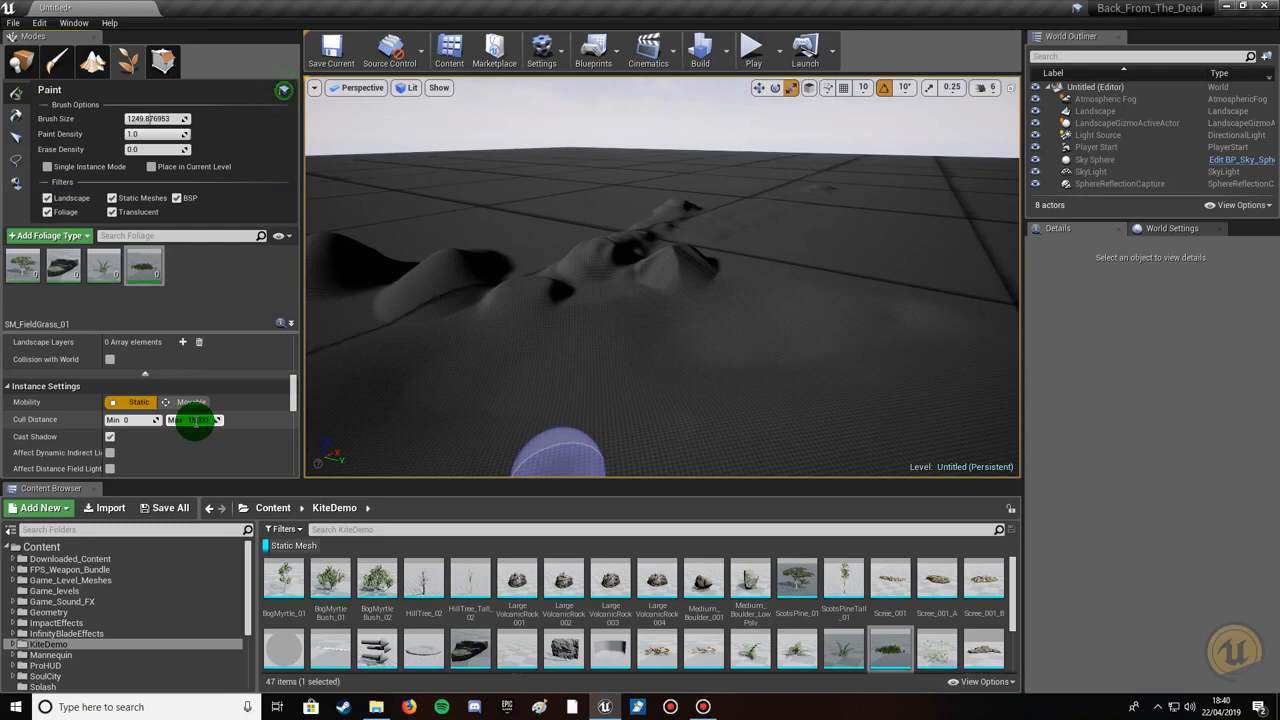
{"action": "left_click", "coordinate": [190, 422]}
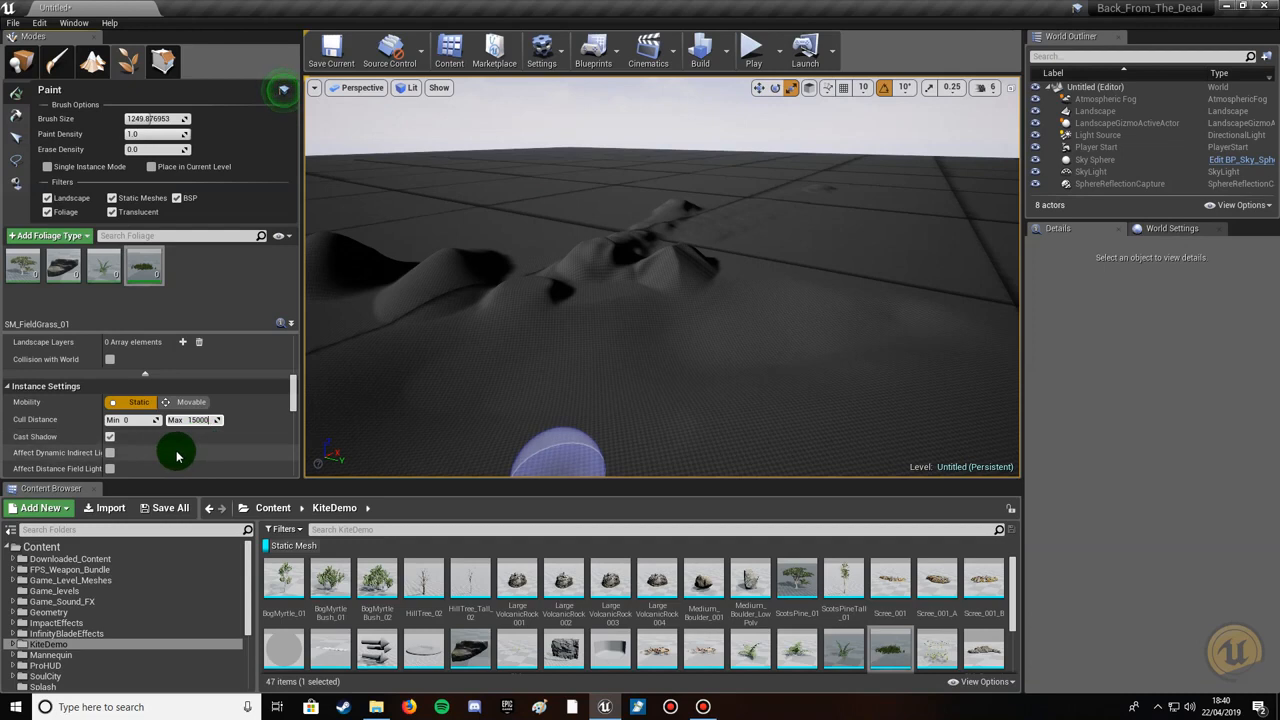
{"action": "scroll", "coordinate": [175, 449], "scroll_direction": "down", "scroll_amount": 1}
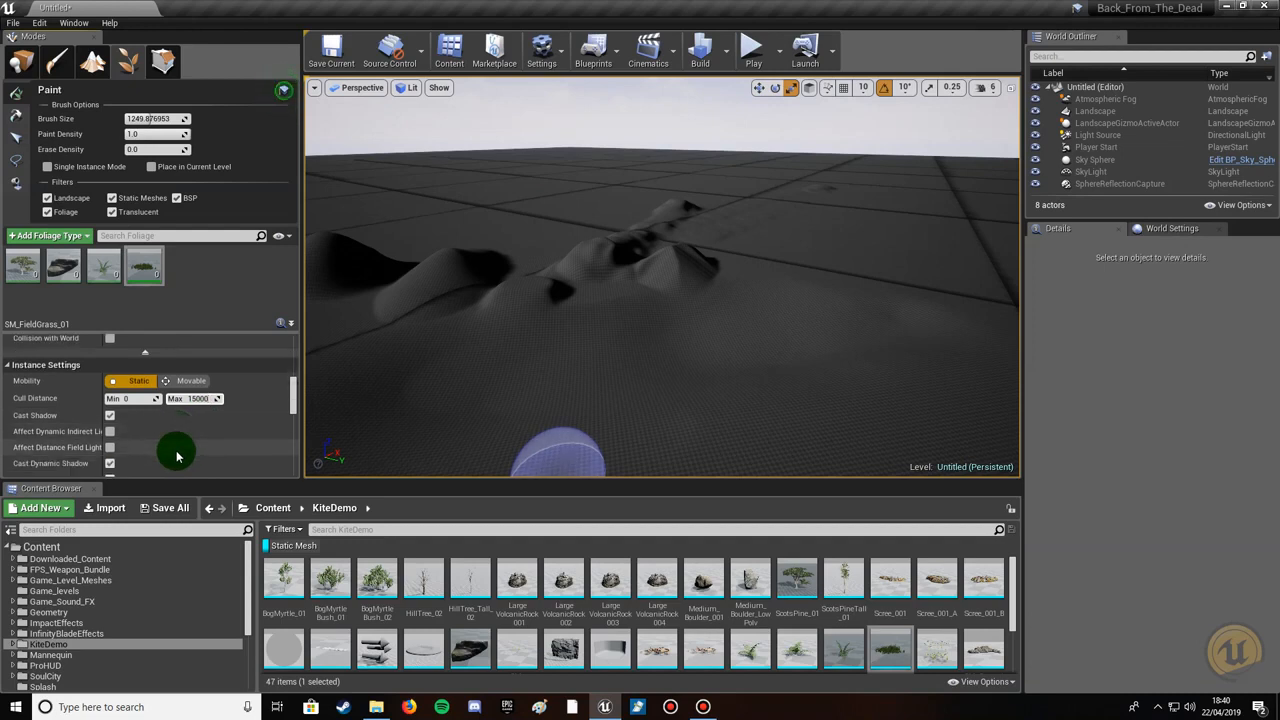
{"action": "left_click", "coordinate": [110, 418]}
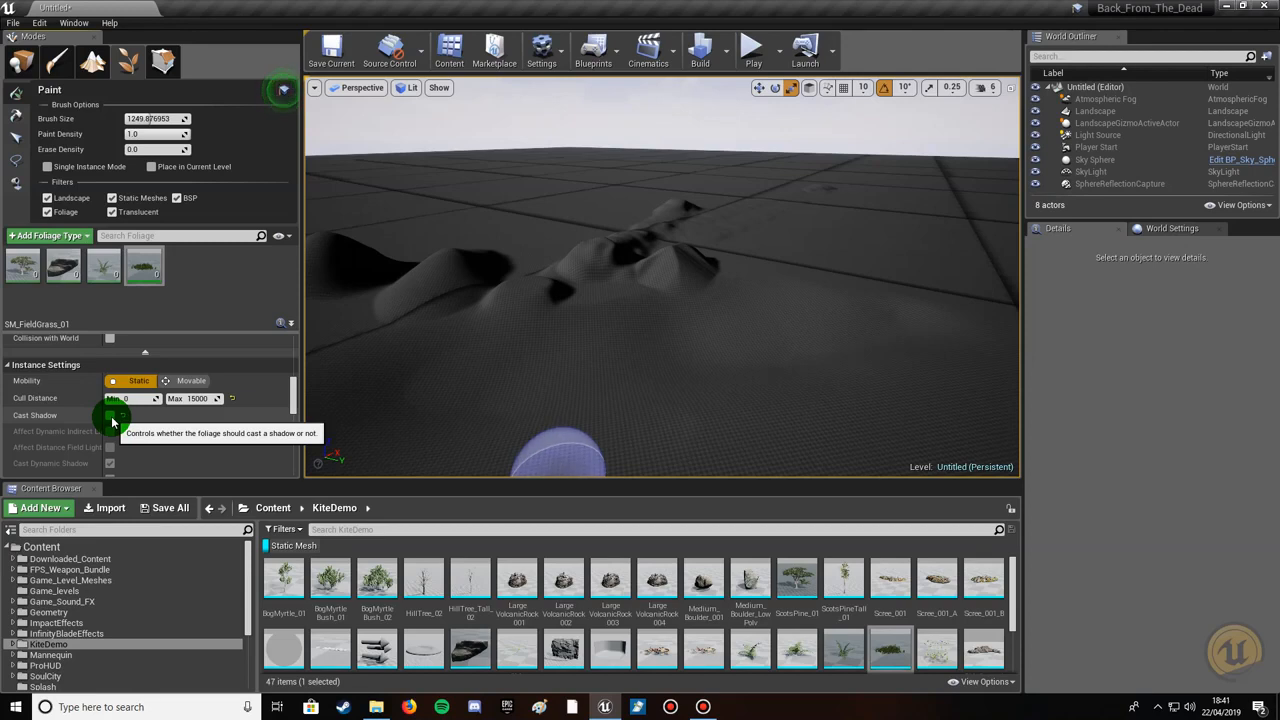
Switch the field grass's collision preset to Custom and examine its trace and object responses.
{"action": "scroll", "coordinate": [57, 405], "scroll_direction": "down", "scroll_amount": 1}
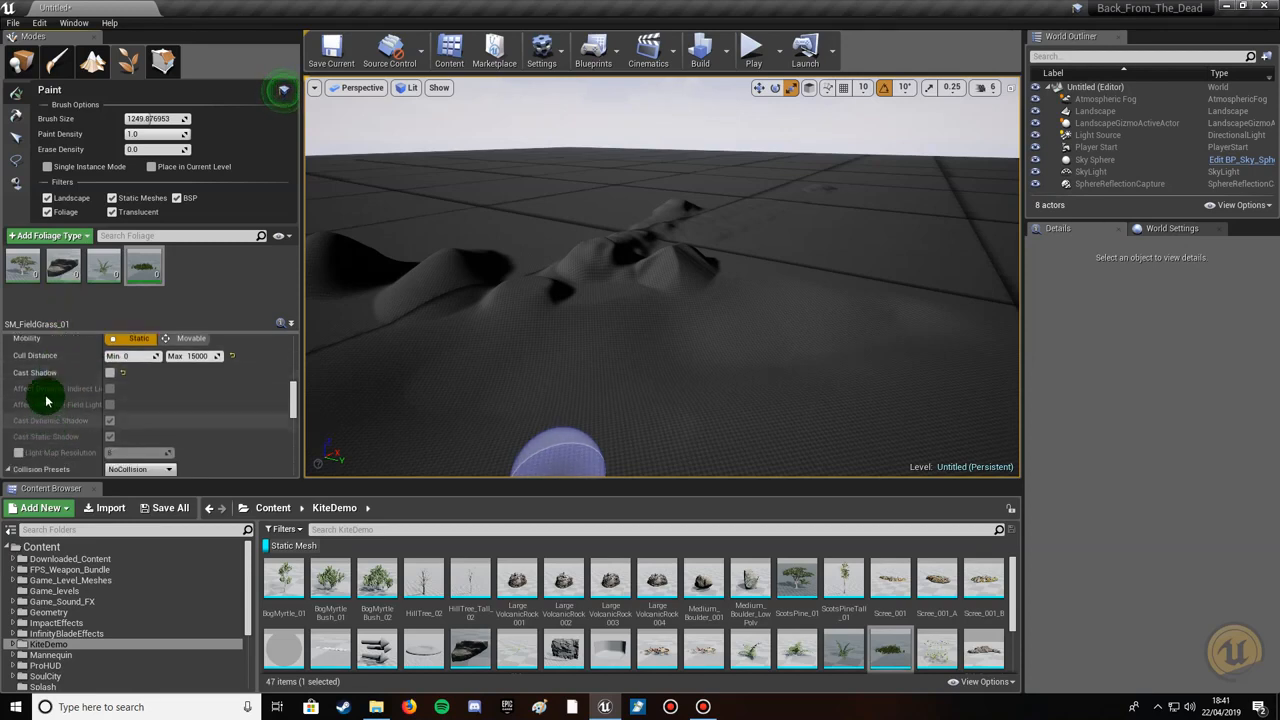
{"action": "scroll", "coordinate": [43, 412], "scroll_direction": "down", "scroll_amount": 1}
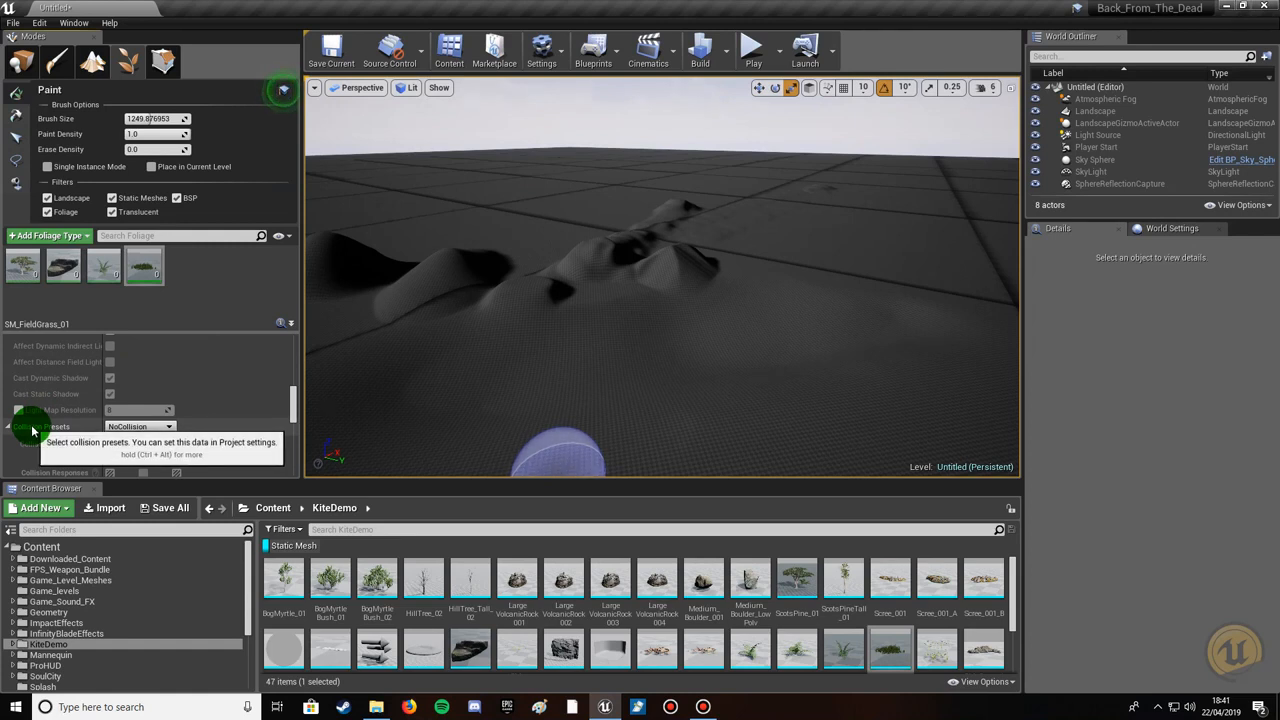
{"action": "left_click", "coordinate": [126, 430]}
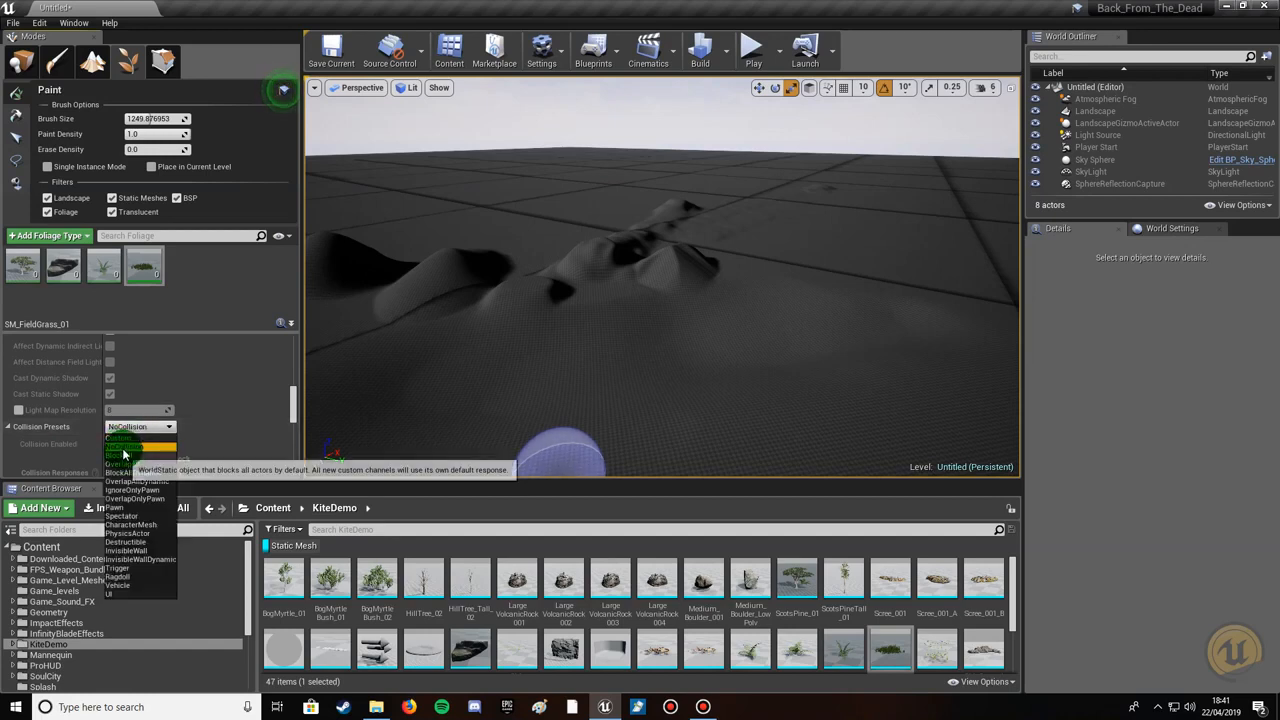
{"action": "left_click", "coordinate": [124, 437]}
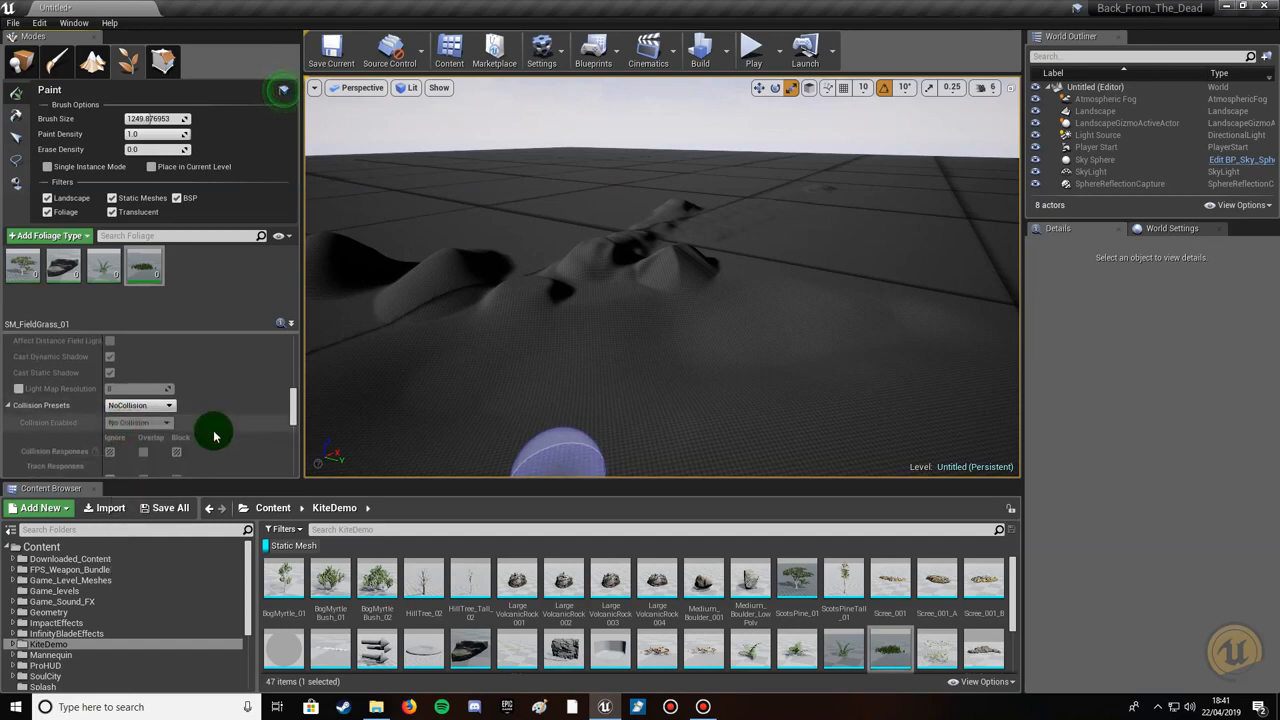
{"action": "scroll", "coordinate": [190, 420], "scroll_direction": "down", "scroll_amount": 1}
{"action": "left_click", "coordinate": [140, 405]}
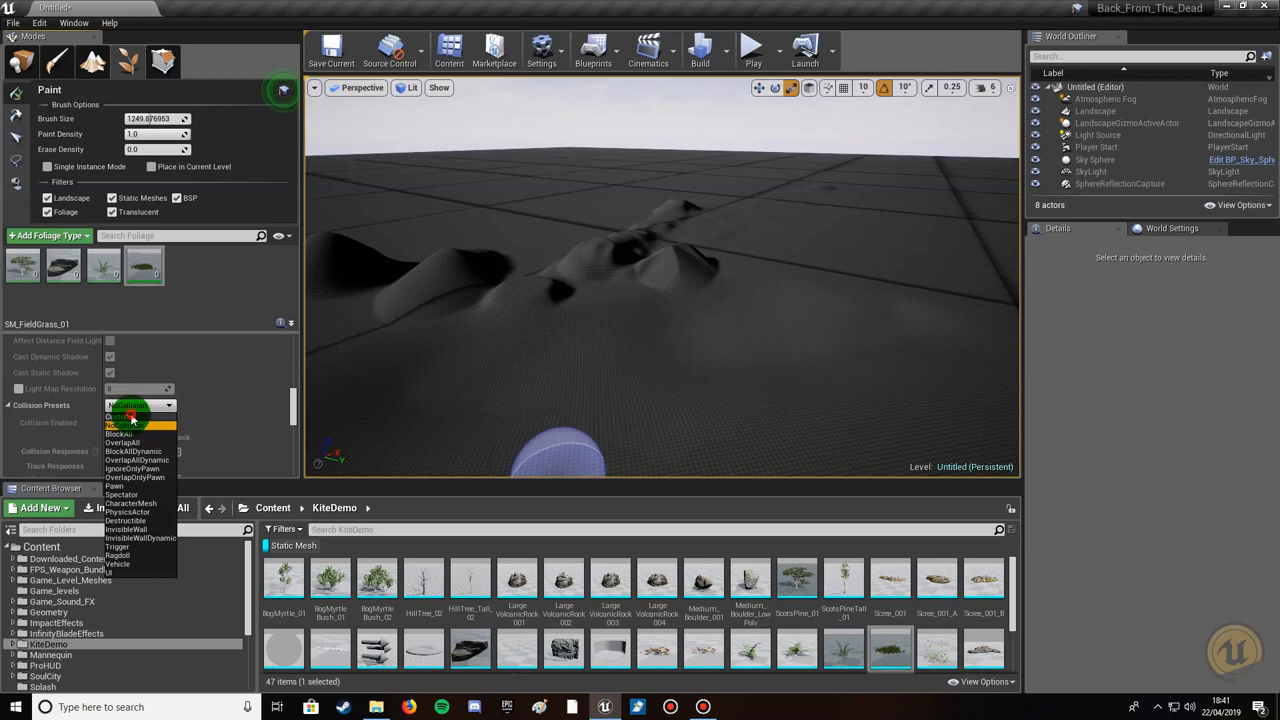
{"action": "left_click", "coordinate": [131, 432]}
{"action": "scroll", "coordinate": [163, 436], "scroll_direction": "down", "scroll_amount": 4}
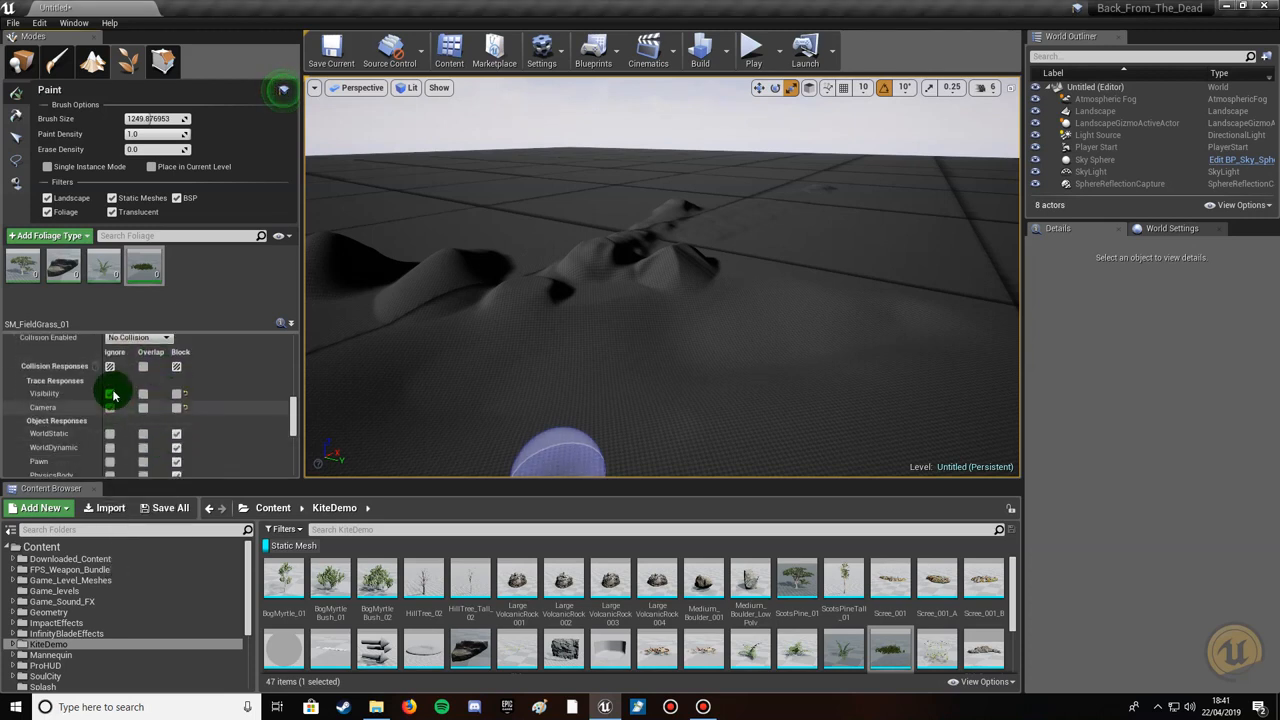
{"action": "scroll", "coordinate": [86, 380], "scroll_direction": "down", "scroll_amount": 4}
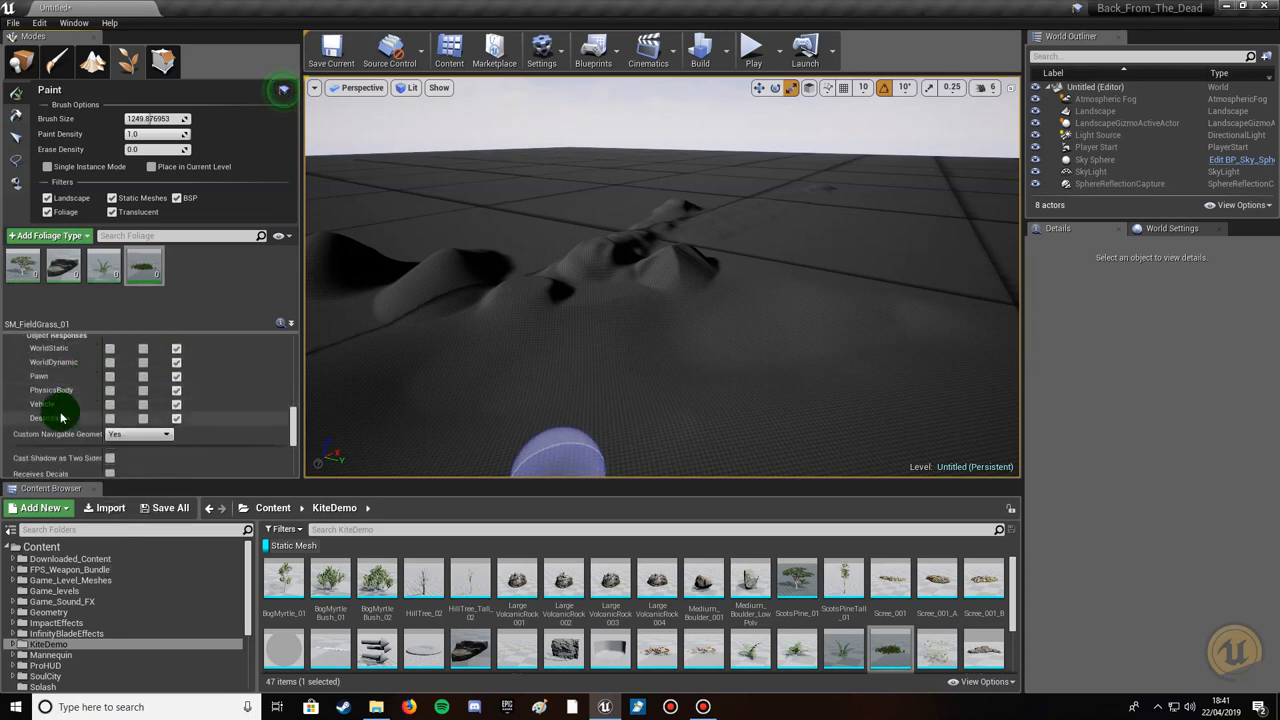
{"action": "scroll", "coordinate": [63, 420], "scroll_direction": "up", "scroll_amount": 2}
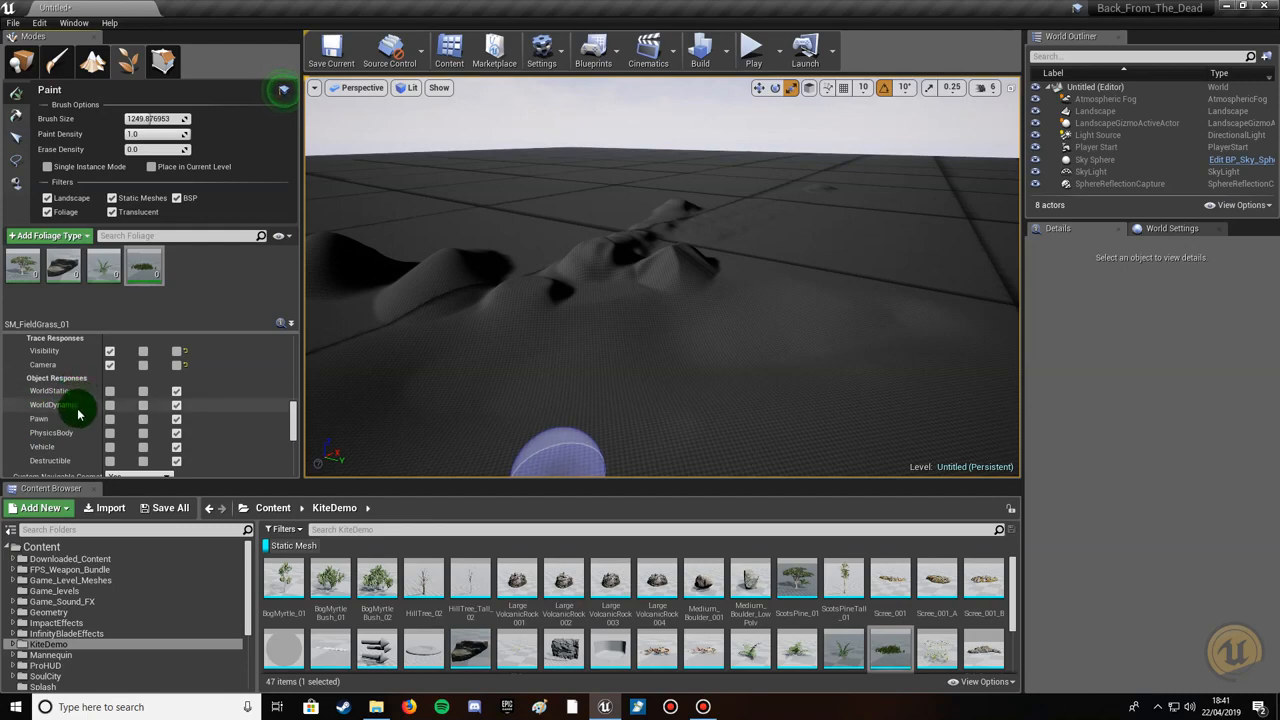
{"action": "scroll", "coordinate": [100, 392], "scroll_direction": "up", "scroll_amount": 2}
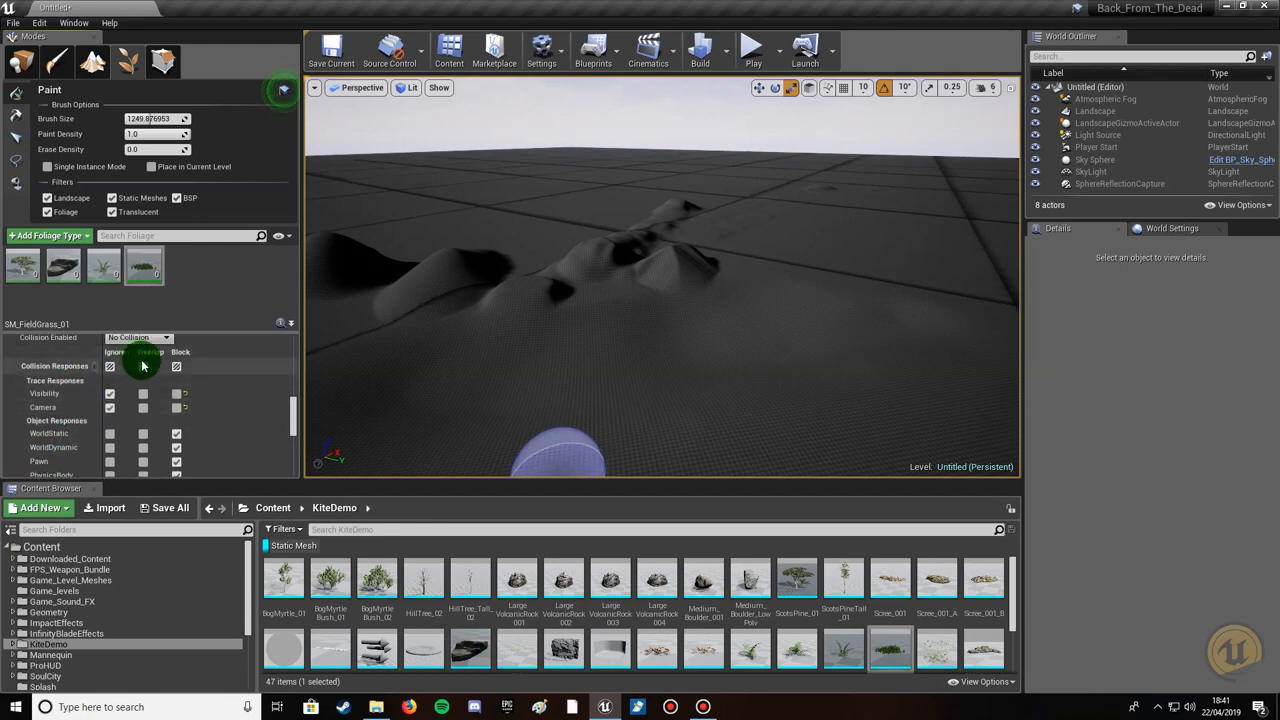
Return the field grass's collision preset to NoCollision.
{"action": "scroll", "coordinate": [180, 357], "scroll_direction": "up", "scroll_amount": 2}
{"action": "scroll", "coordinate": [173, 415], "scroll_direction": "up", "scroll_amount": 1}
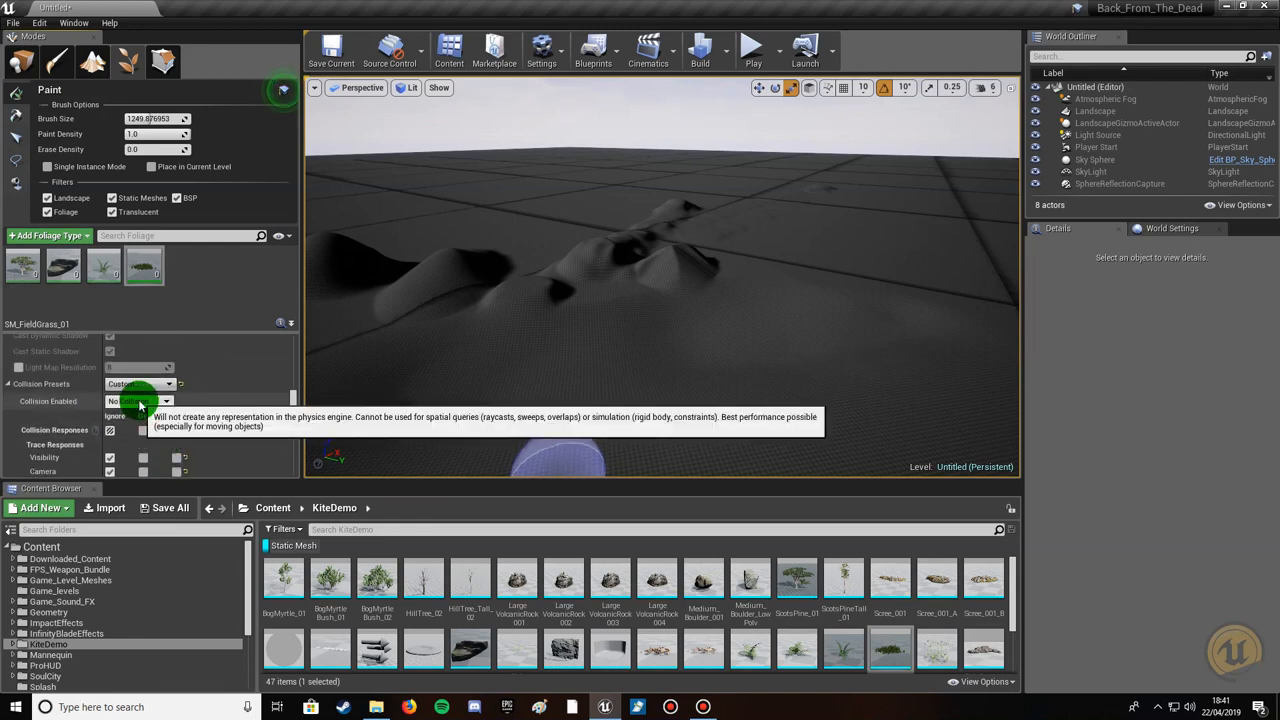
{"action": "left_click", "coordinate": [138, 384]}
{"action": "left_click", "coordinate": [150, 423]}
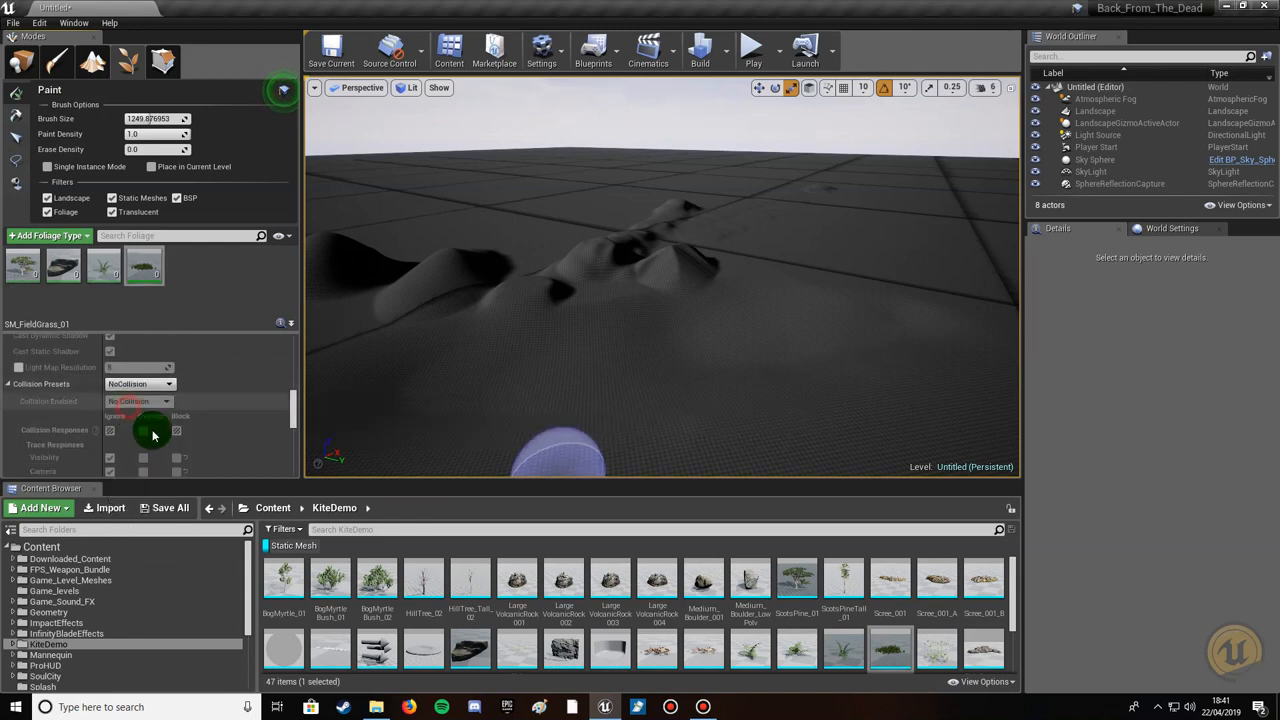
Set the field grass's lightmap type to Force Volumetric.
{"action": "scroll", "coordinate": [150, 430], "scroll_direction": "down", "scroll_amount": 2}
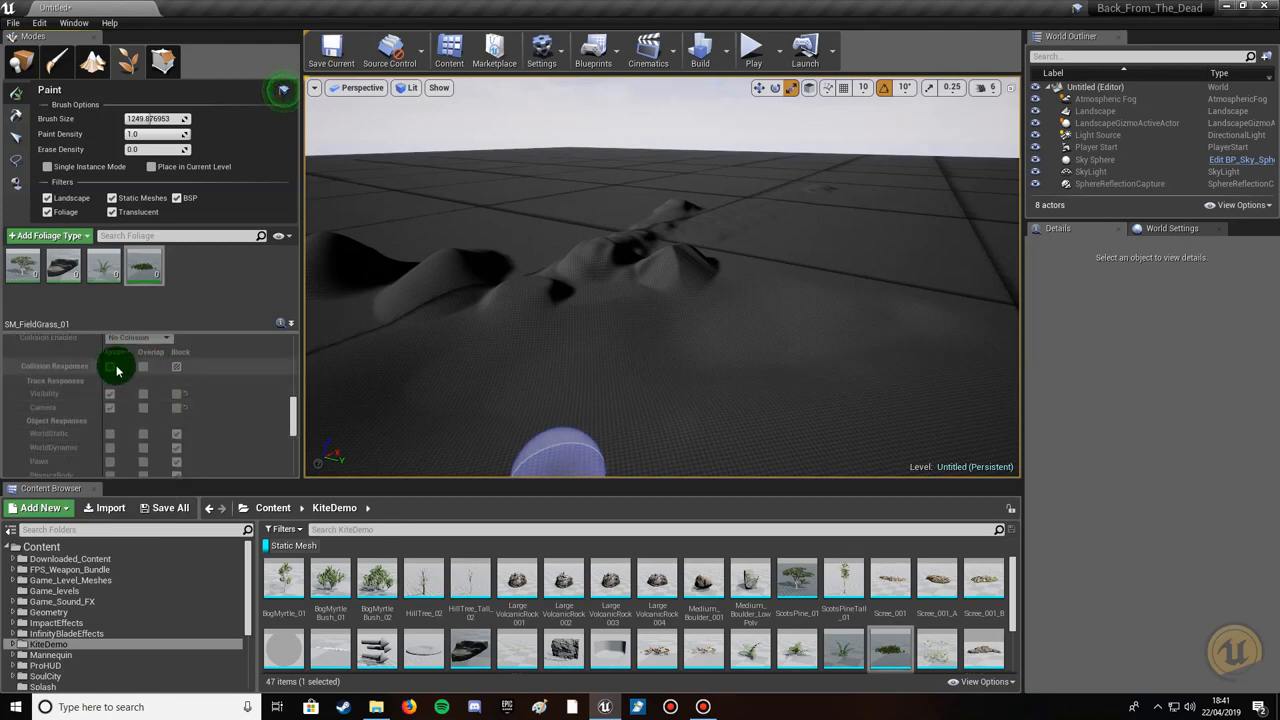
{"action": "scroll", "coordinate": [108, 435], "scroll_direction": "down", "scroll_amount": 2}
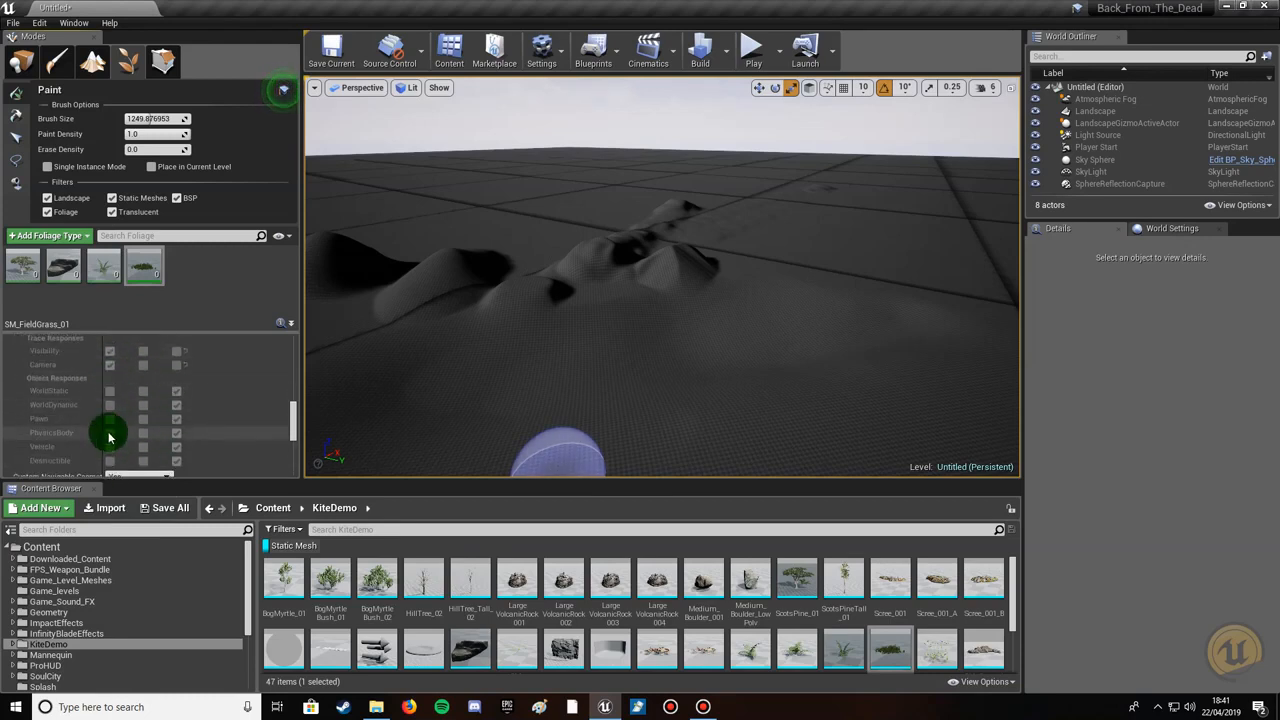
{"action": "scroll", "coordinate": [109, 436], "scroll_direction": "down", "scroll_amount": 3}
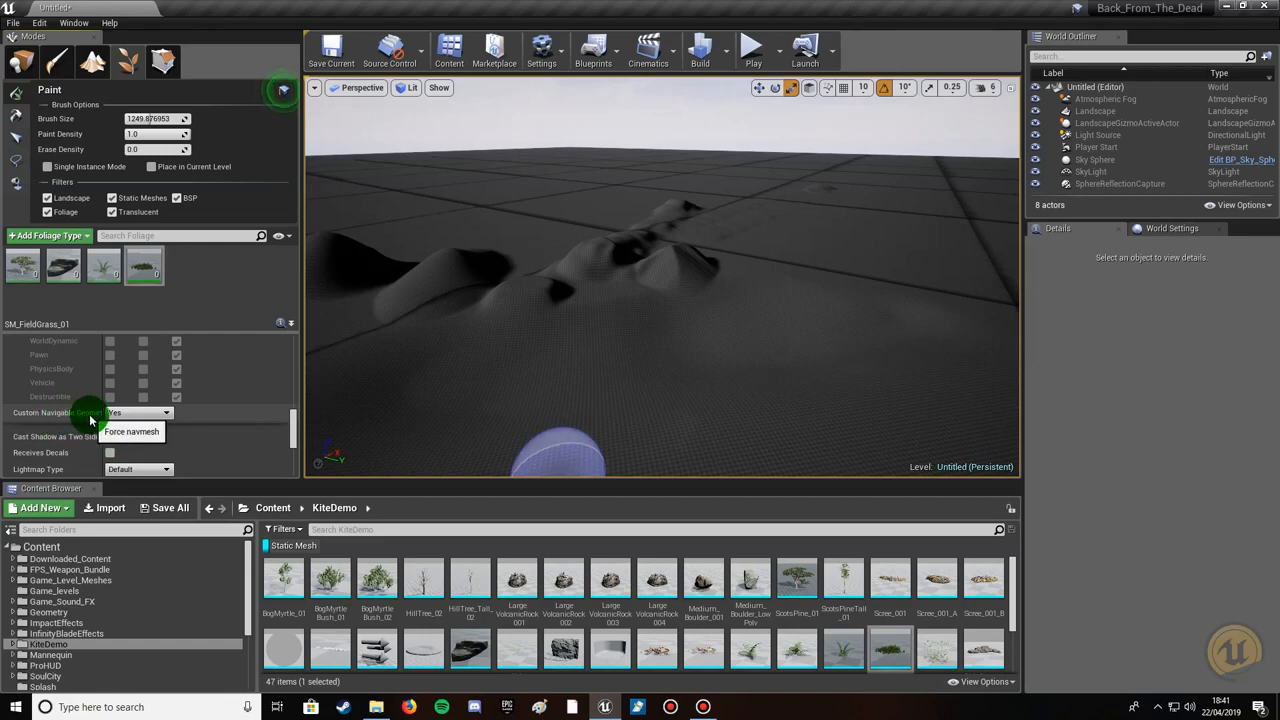
{"action": "scroll", "coordinate": [90, 420], "scroll_direction": "down", "scroll_amount": 2}
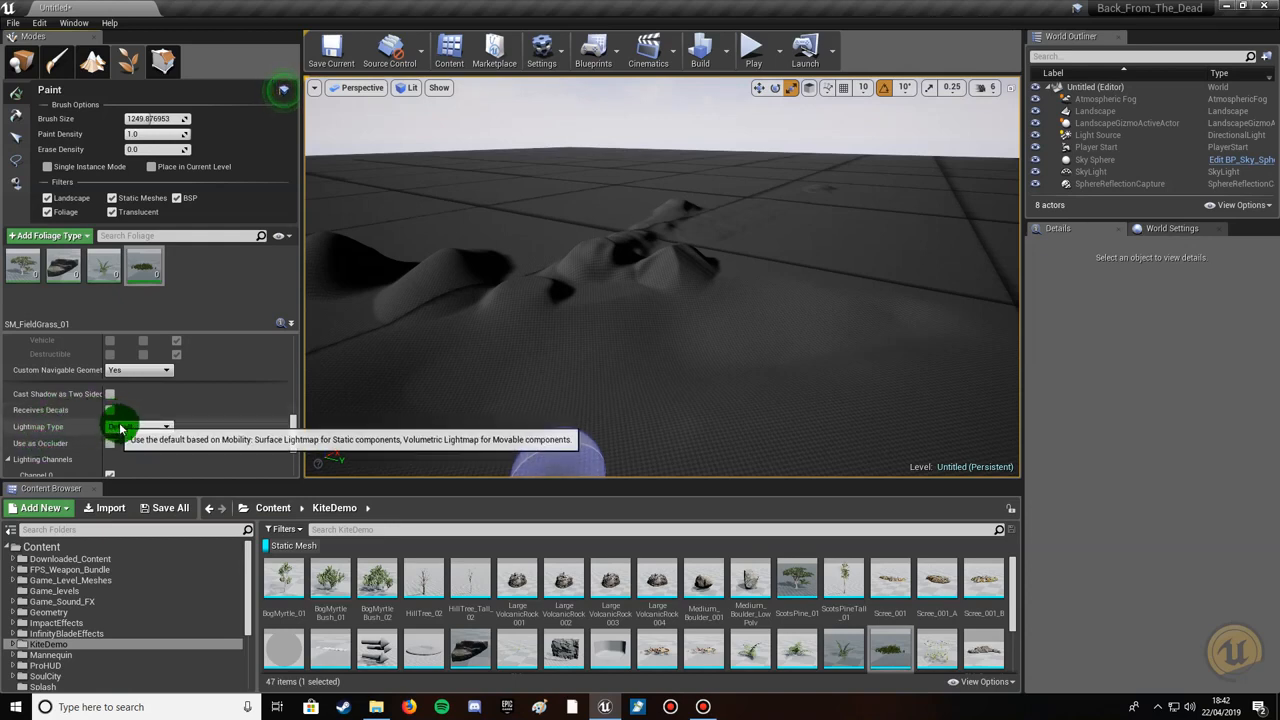
{"action": "left_click", "coordinate": [120, 429]}
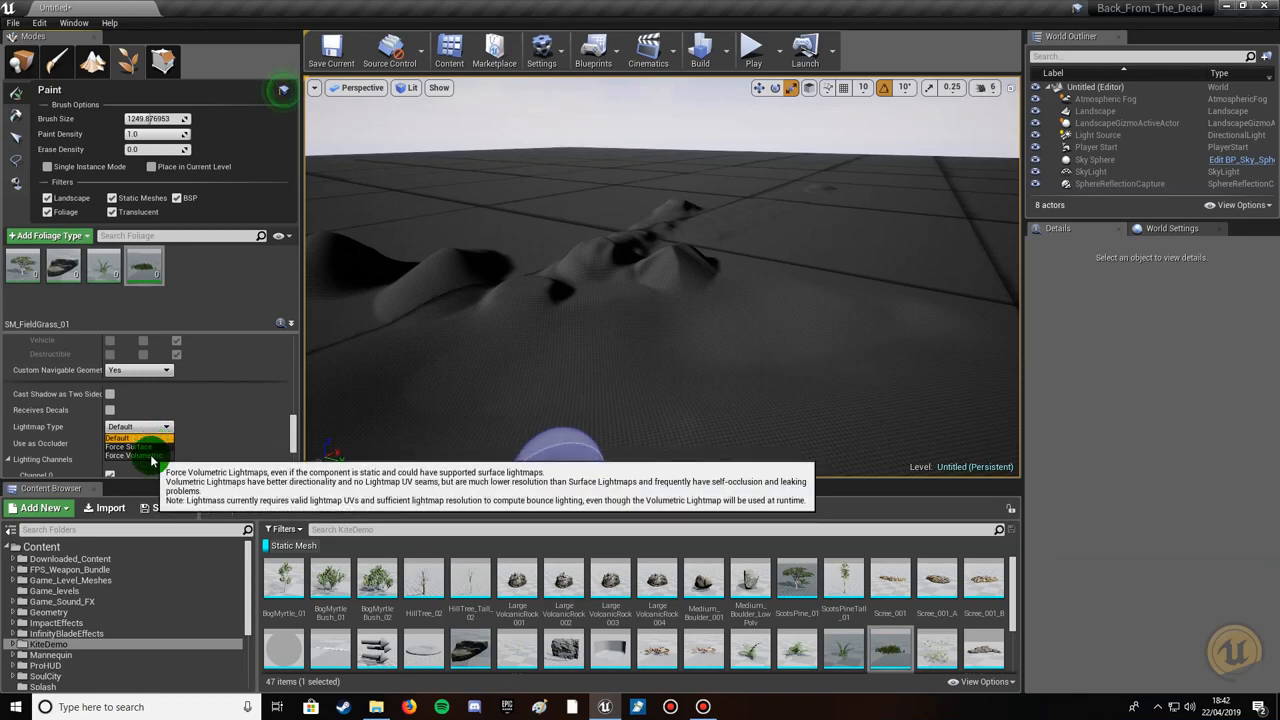
{"action": "left_click", "coordinate": [150, 456]}
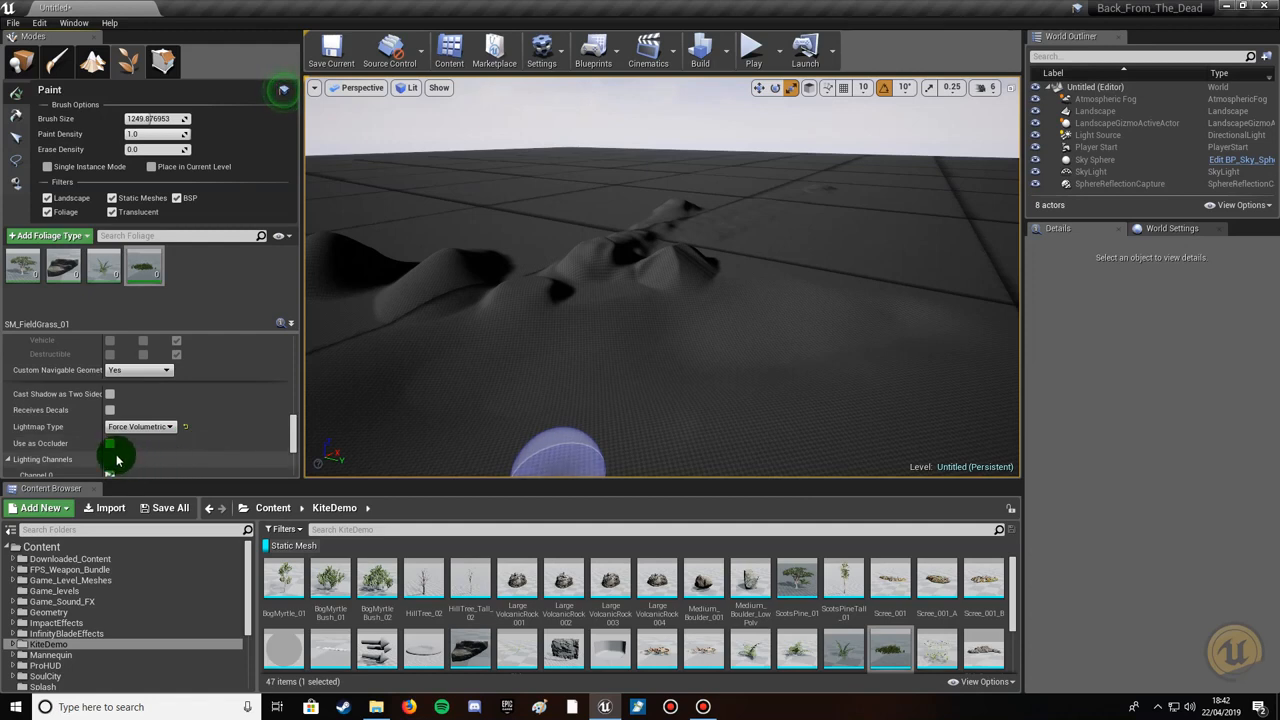
Make the field grass foliage type act as an occluder.
{"action": "scroll", "coordinate": [127, 438], "scroll_direction": "up", "scroll_amount": 5}
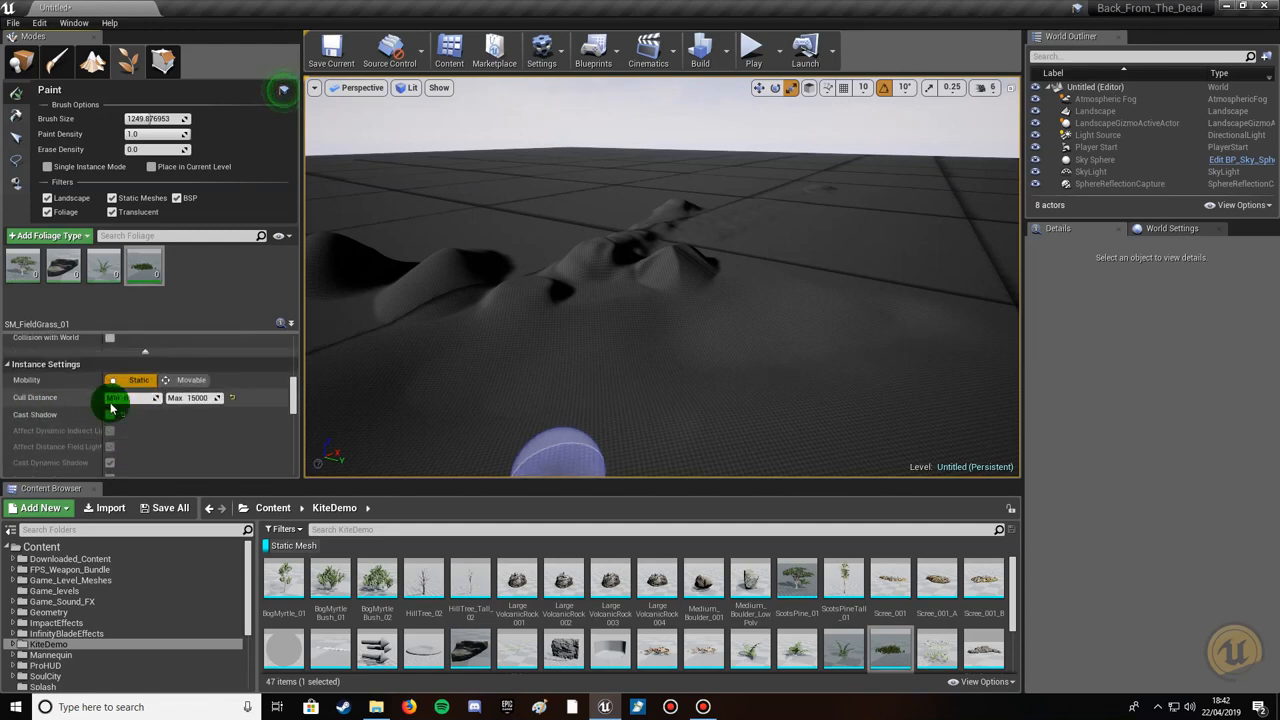
{"action": "scroll", "coordinate": [185, 434], "scroll_direction": "down", "scroll_amount": 5}
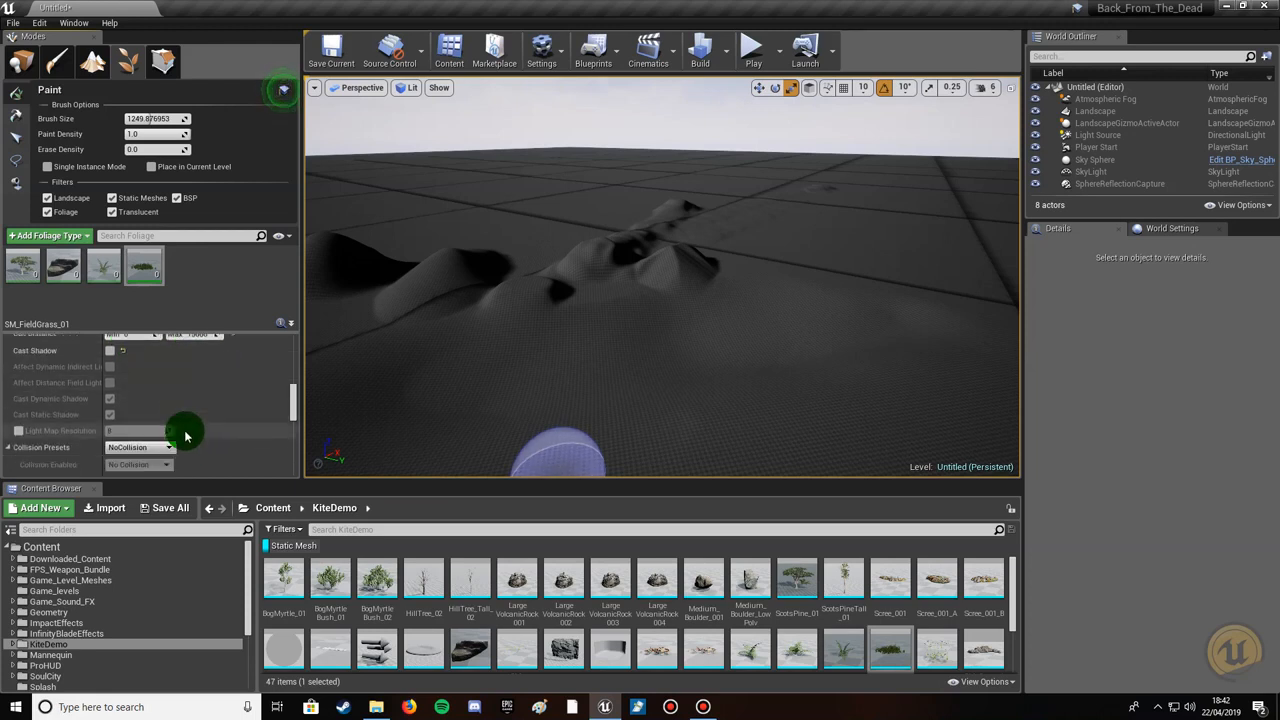
{"action": "scroll", "coordinate": [185, 434], "scroll_direction": "down", "scroll_amount": 4}
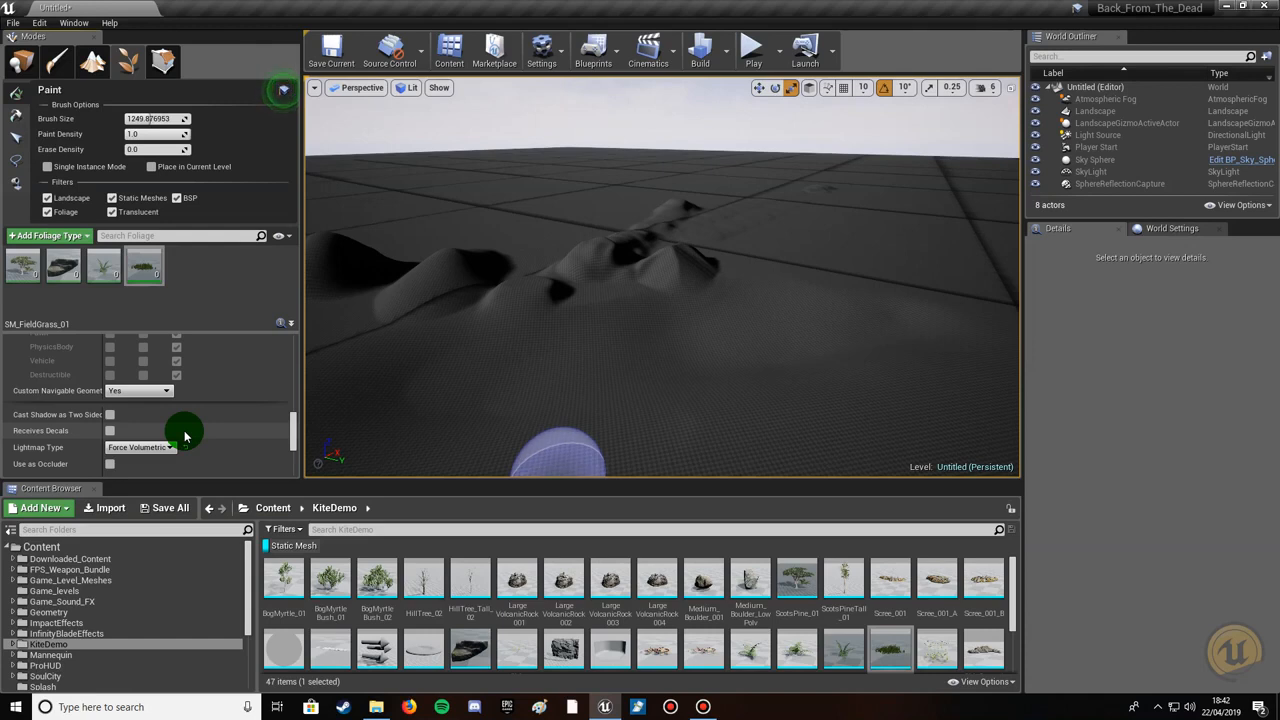
{"action": "left_click", "coordinate": [110, 464]}
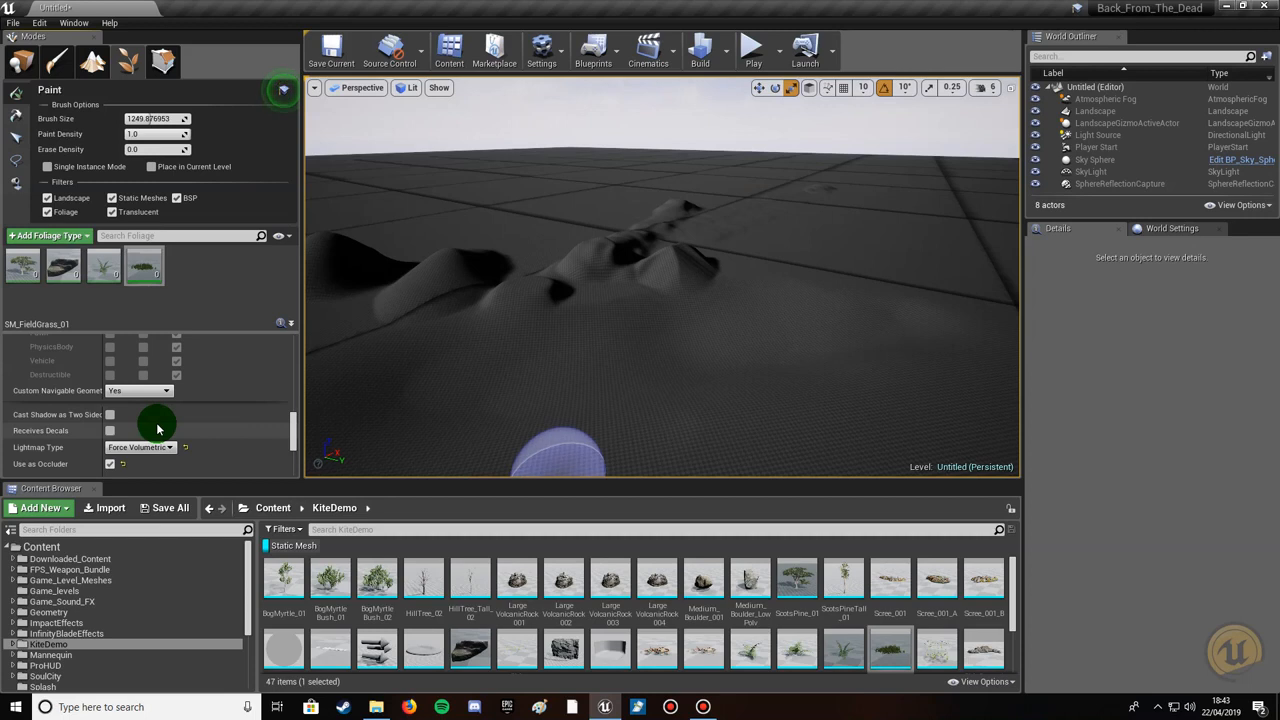
Enable density scaling in the field grass's scalability settings.
{"action": "scroll", "coordinate": [157, 429], "scroll_direction": "down", "scroll_amount": 2}
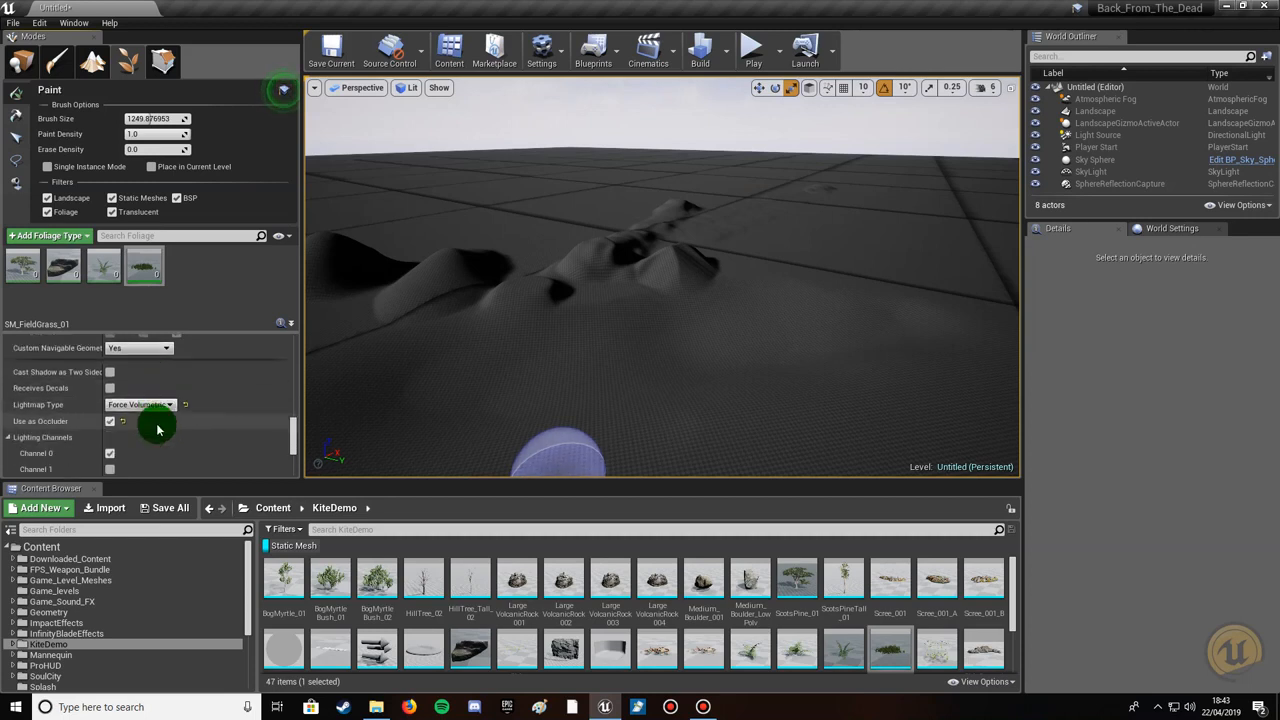
{"action": "scroll", "coordinate": [157, 429], "scroll_direction": "down", "scroll_amount": 1}
{"action": "scroll", "coordinate": [157, 429], "scroll_direction": "down", "scroll_amount": 2}
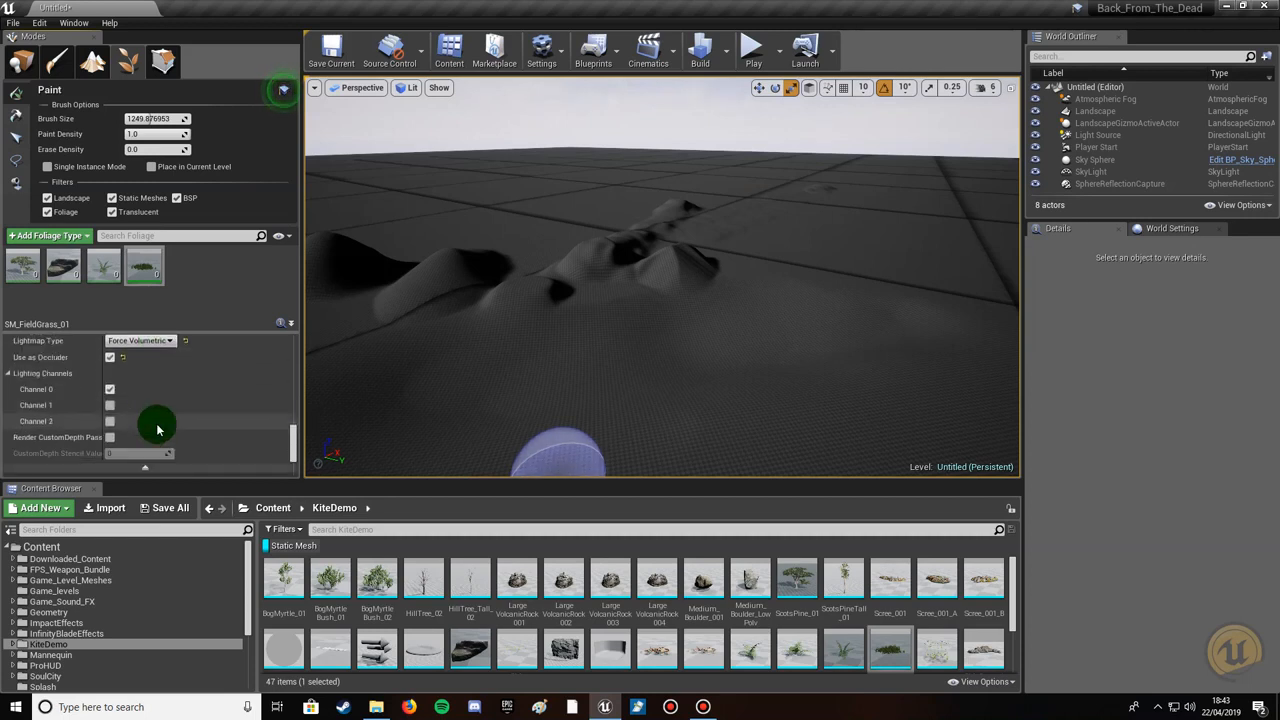
{"action": "scroll", "coordinate": [157, 429], "scroll_direction": "down", "scroll_amount": 4}
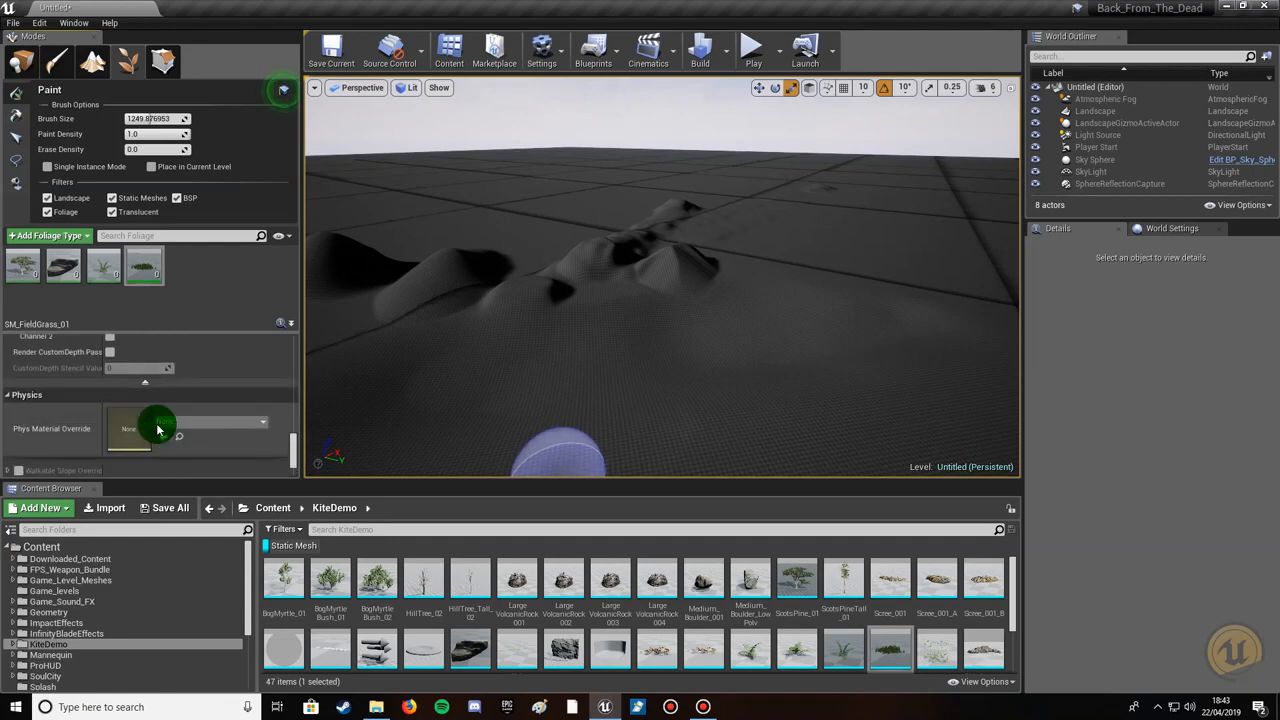
{"action": "scroll", "coordinate": [157, 429], "scroll_direction": "down", "scroll_amount": 2}
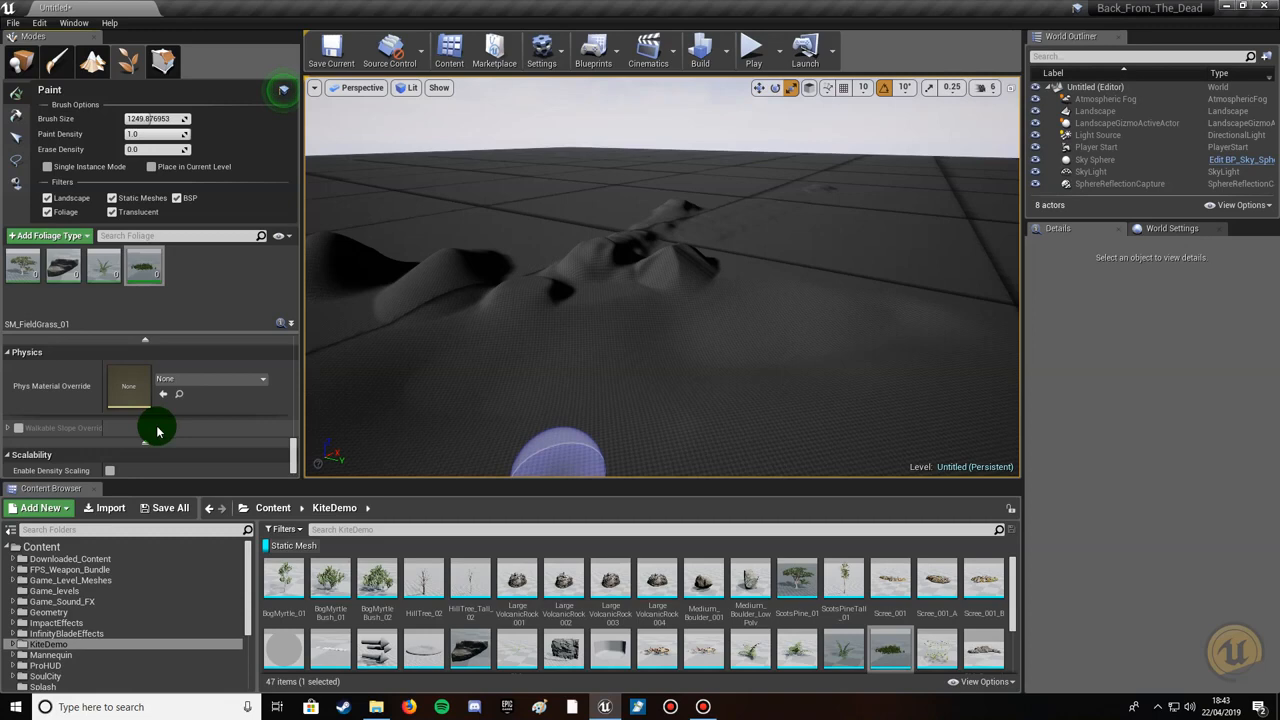
{"action": "scroll", "coordinate": [157, 429], "scroll_direction": "down", "scroll_amount": 1}
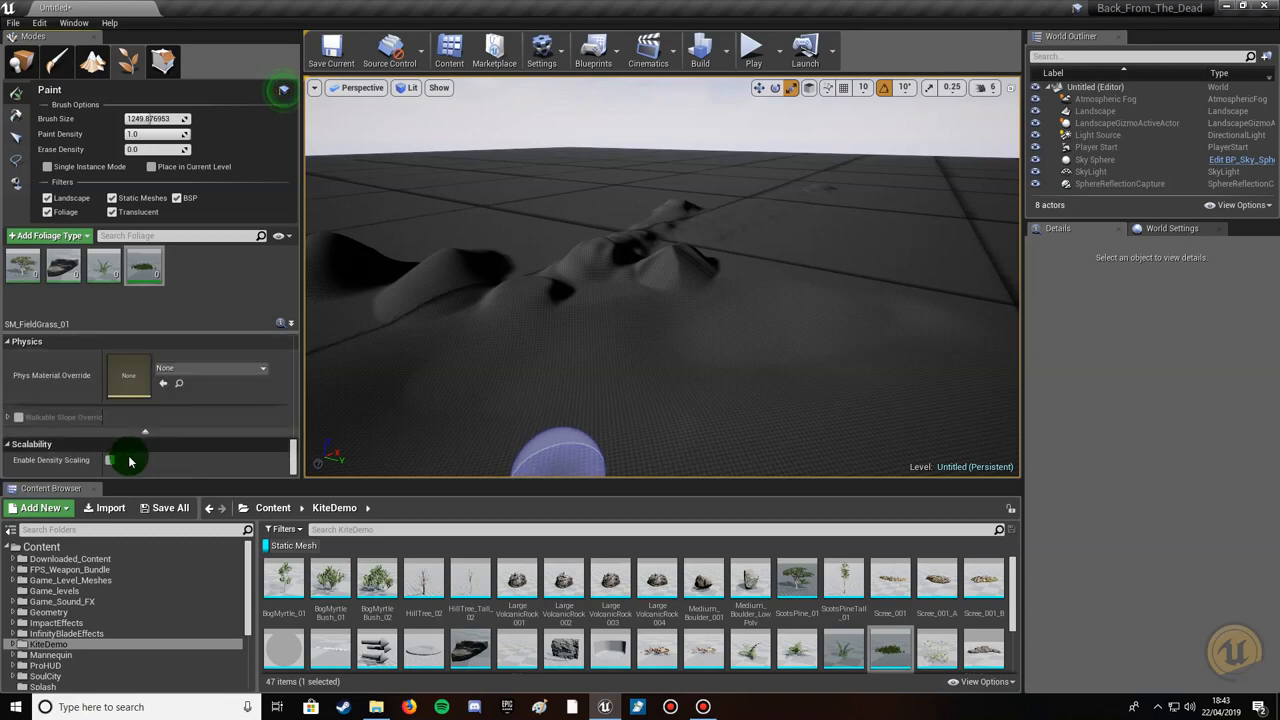
{"action": "mouse_move", "coordinate": [25, 459]}
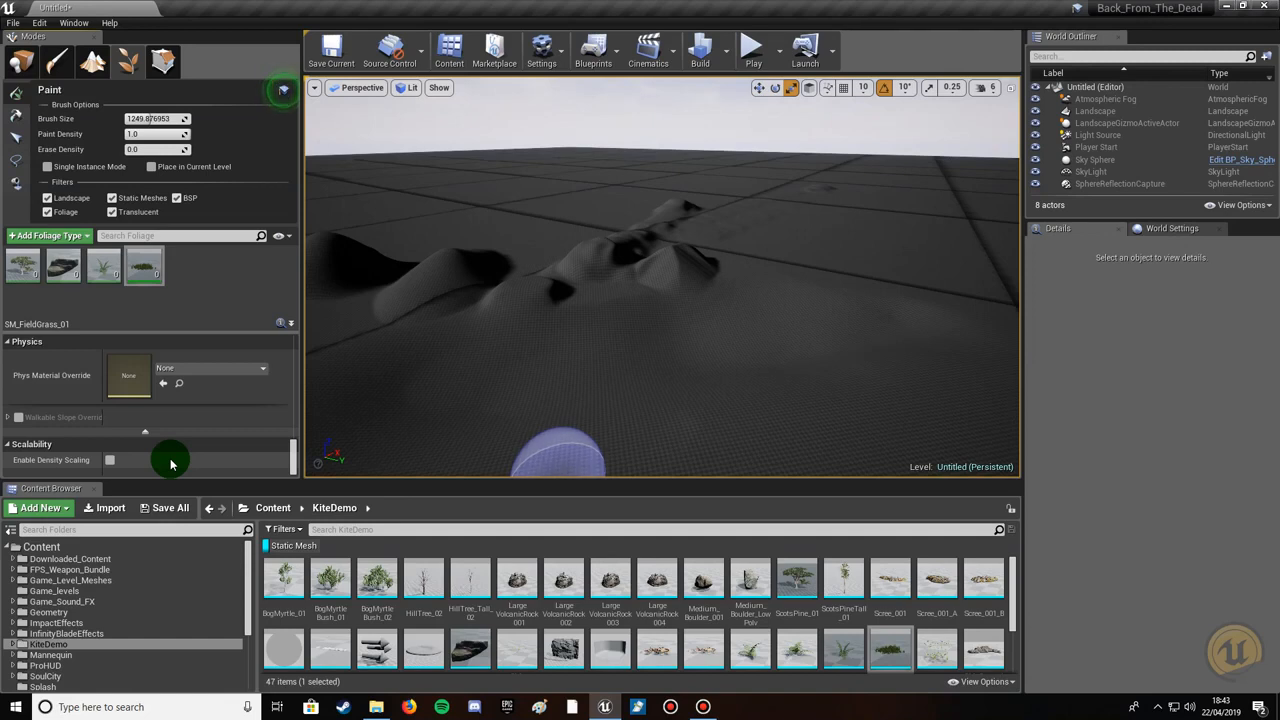
{"action": "left_click", "coordinate": [109, 462]}
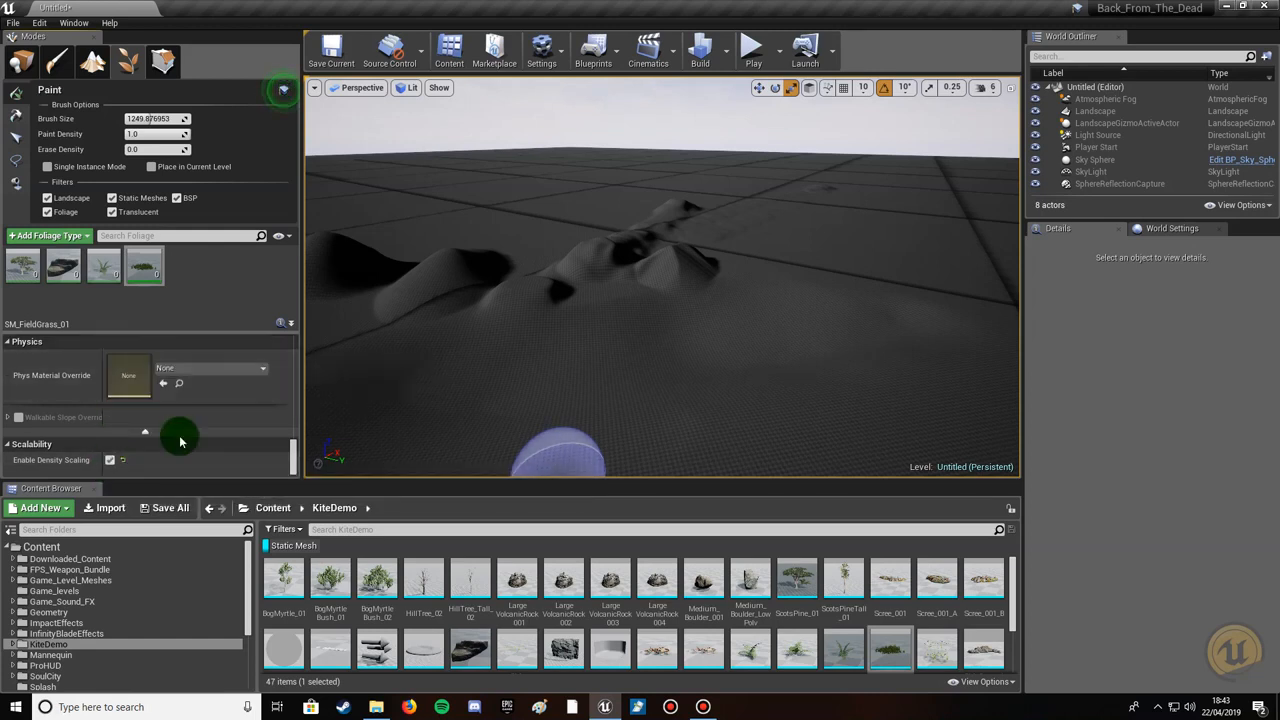
Enlarge the foliage brush to about 2597 and paint field grass on the flat ground beside the sculpted hills.
{"action": "scroll", "coordinate": [185, 423], "scroll_direction": "up", "scroll_amount": 5}
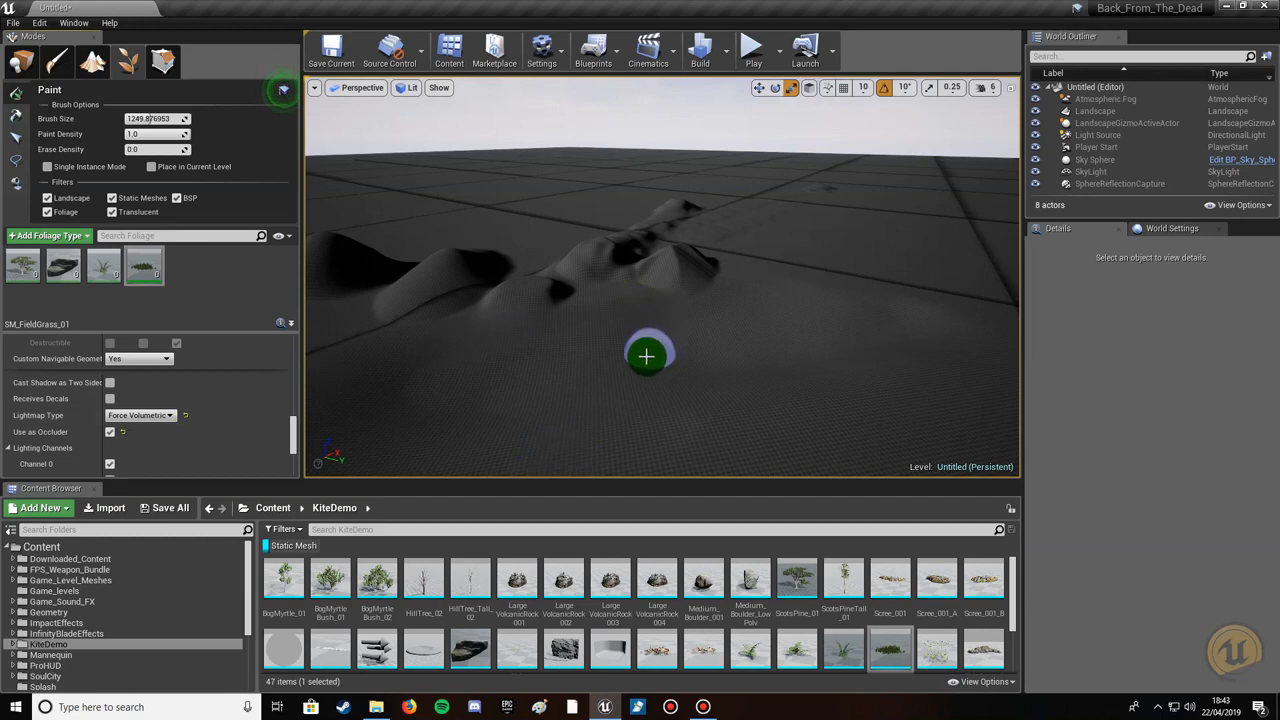
{"action": "left_click_drag", "start_coordinate": [150, 119], "coordinate": [169, 119]}
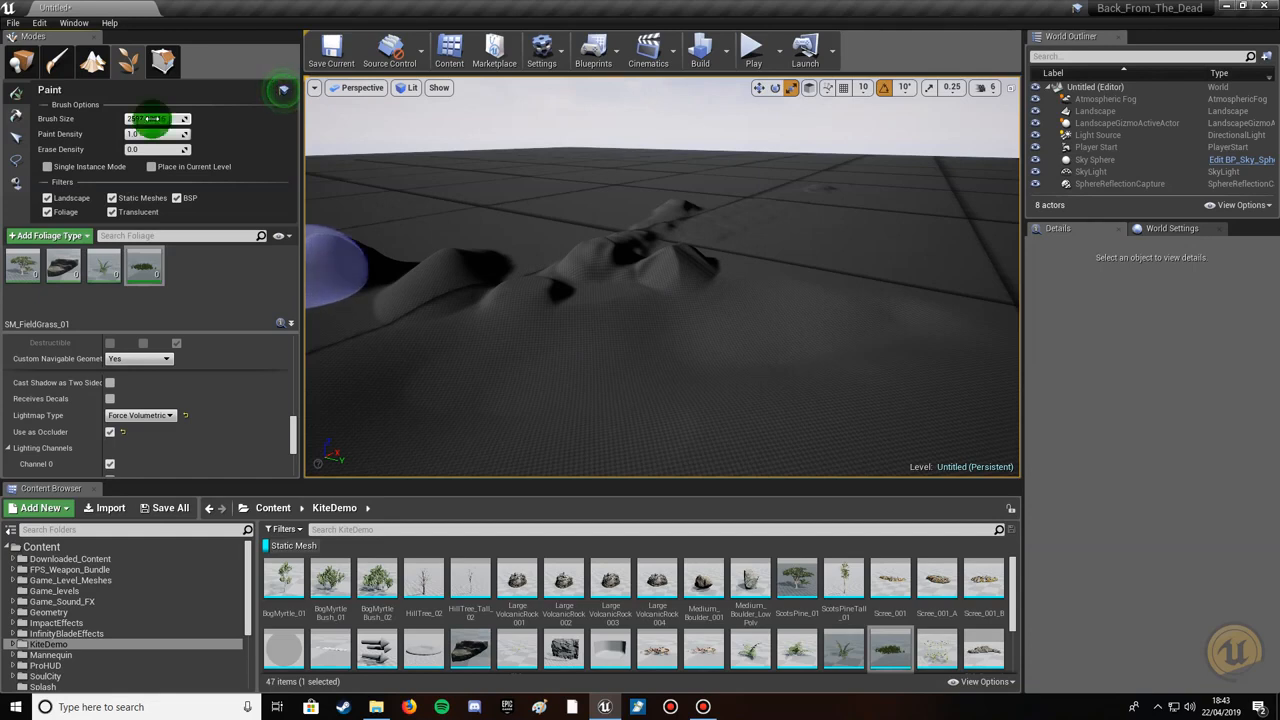
{"action": "mouse_move", "coordinate": [523, 345]}
{"action": "right_mouse_down"}
{"action": "mouse_move", "coordinate": [470, 365]}
{"action": "mouse_move", "coordinate": [369, 283]}
{"action": "right_mouse_up"}
{"action": "key", "text": "w"}
{"action": "right_click_drag", "start_coordinate": [518, 318], "coordinate": [523, 345]}
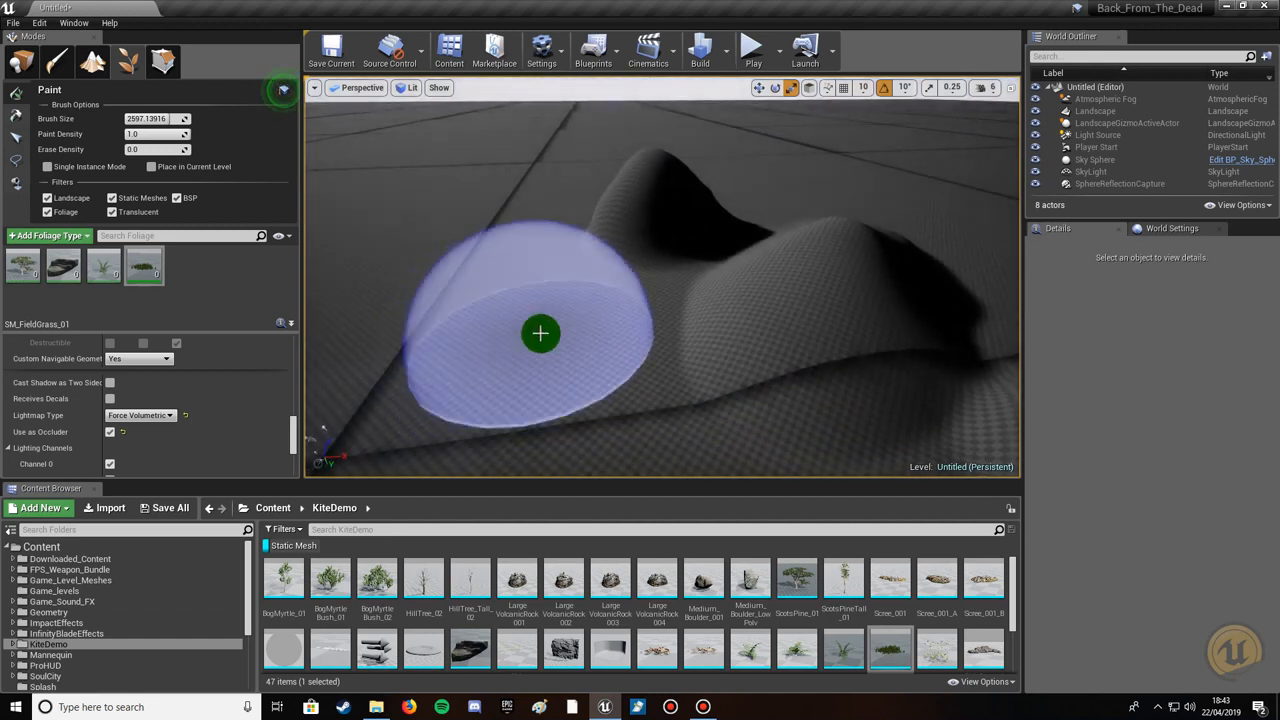
{"action": "mouse_move", "coordinate": [466, 317]}
{"action": "left_mouse_down"}
{"action": "mouse_move", "coordinate": [529, 349]}
{"action": "mouse_move", "coordinate": [511, 269]}
{"action": "mouse_move", "coordinate": [405, 287]}
{"action": "mouse_move", "coordinate": [474, 317]}
{"action": "left_mouse_up"}
Inspect the painted field grass from near and far to check its culling by distance.
{"action": "mouse_move", "coordinate": [524, 333]}
{"action": "right_mouse_down"}
{"action": "mouse_move", "coordinate": [525, 305]}
{"action": "mouse_move", "coordinate": [491, 307]}
{"action": "mouse_move", "coordinate": [580, 308]}
{"action": "mouse_move", "coordinate": [552, 305]}
{"action": "right_mouse_up"}
{"action": "key", "text": "w"}
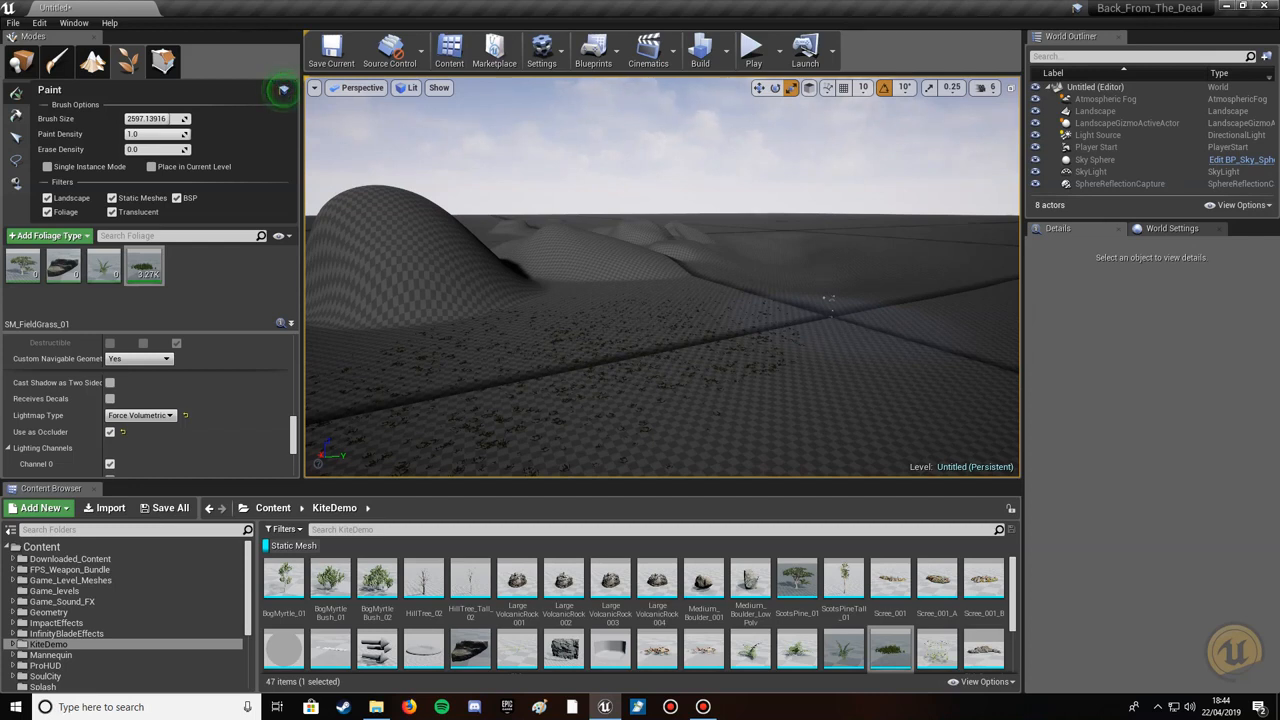
{"action": "right_click_drag", "start_coordinate": [662, 290], "coordinate": [667, 290]}
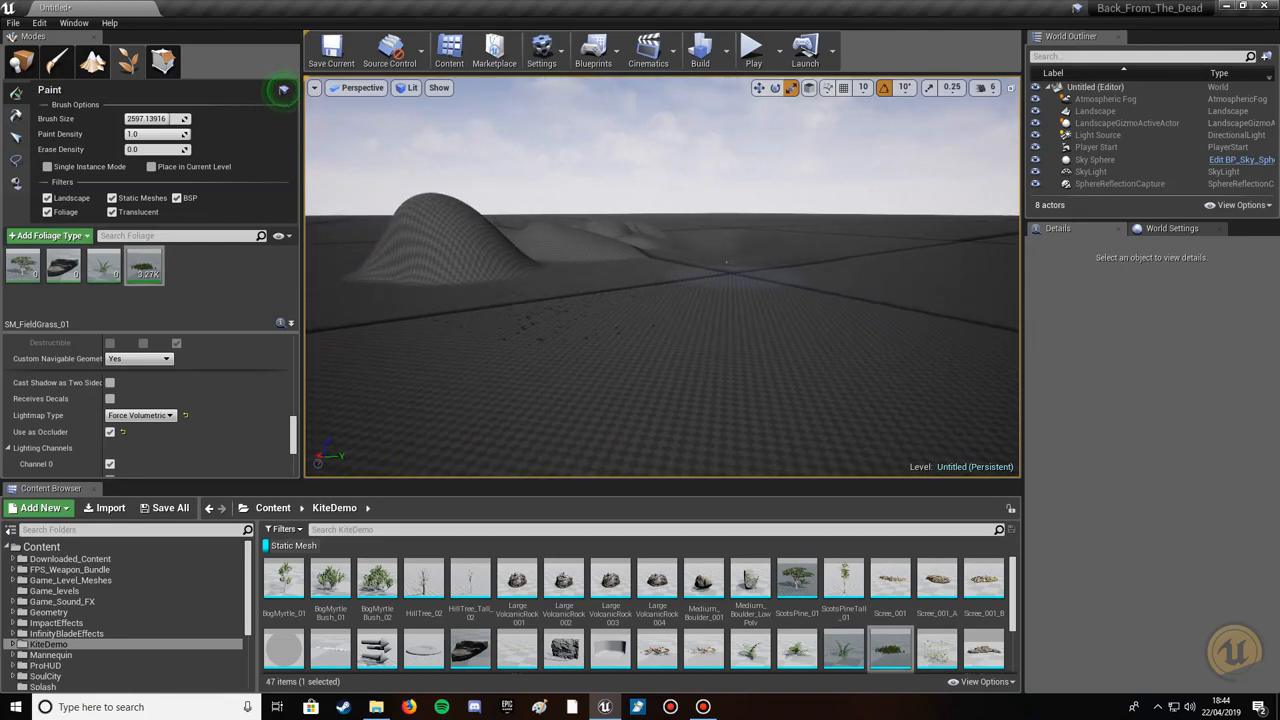
{"action": "right_click_drag", "start_coordinate": [667, 290], "coordinate": [661, 290]}
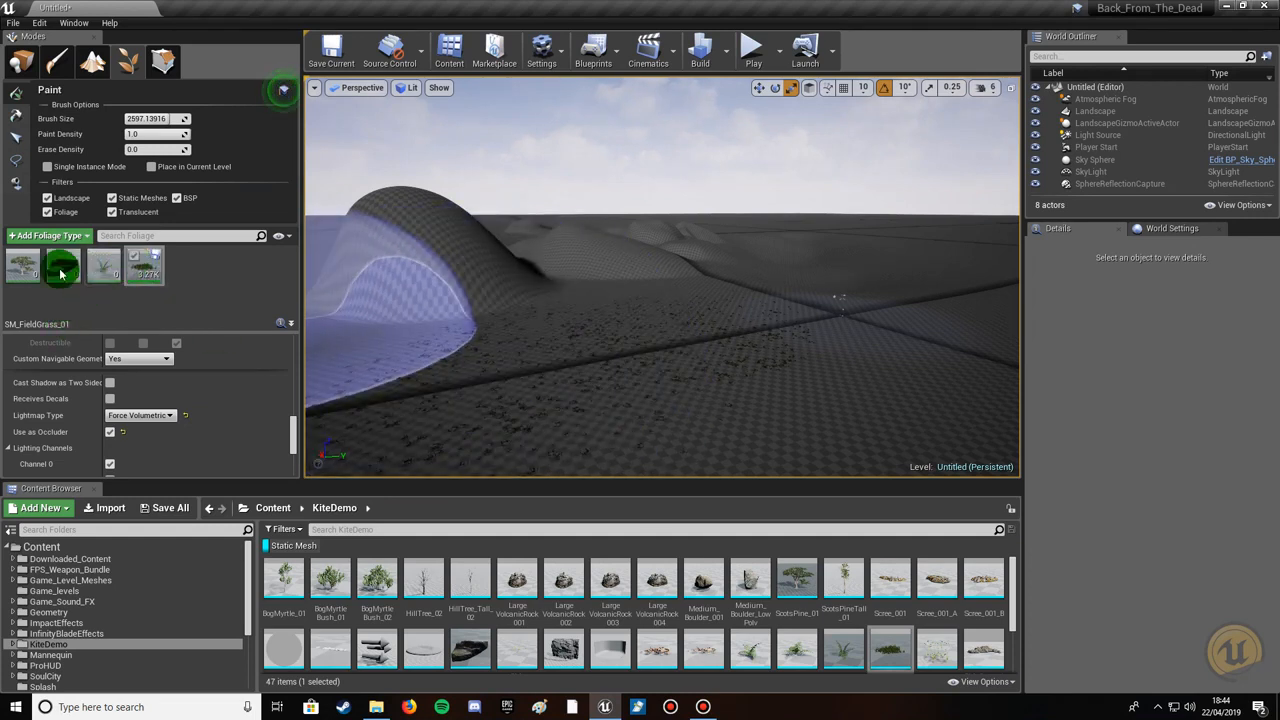
For the ScotsPine_01 foliage type, set the painting density to 0.1 and the radius to 1000.
{"action": "left_click", "coordinate": [20, 265]}
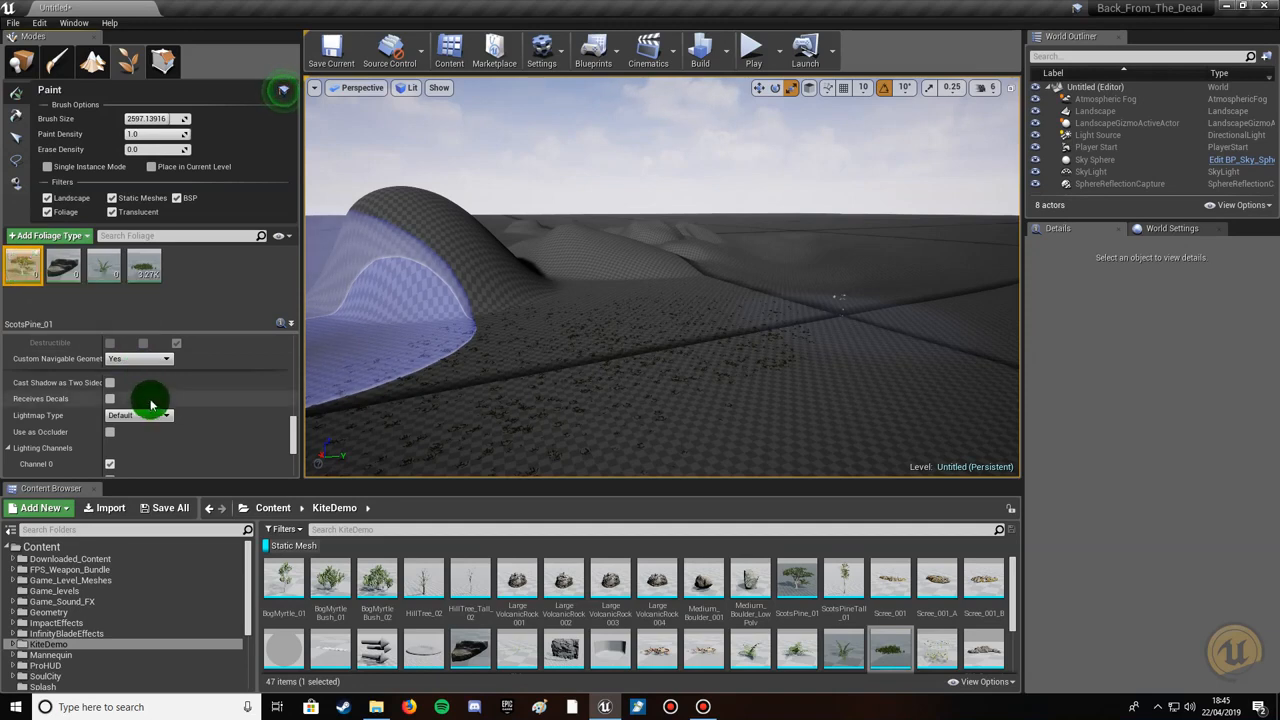
{"action": "scroll", "coordinate": [150, 400], "scroll_direction": "up", "scroll_amount": 6}
{"action": "scroll", "coordinate": [152, 400], "scroll_direction": "up", "scroll_amount": 8}
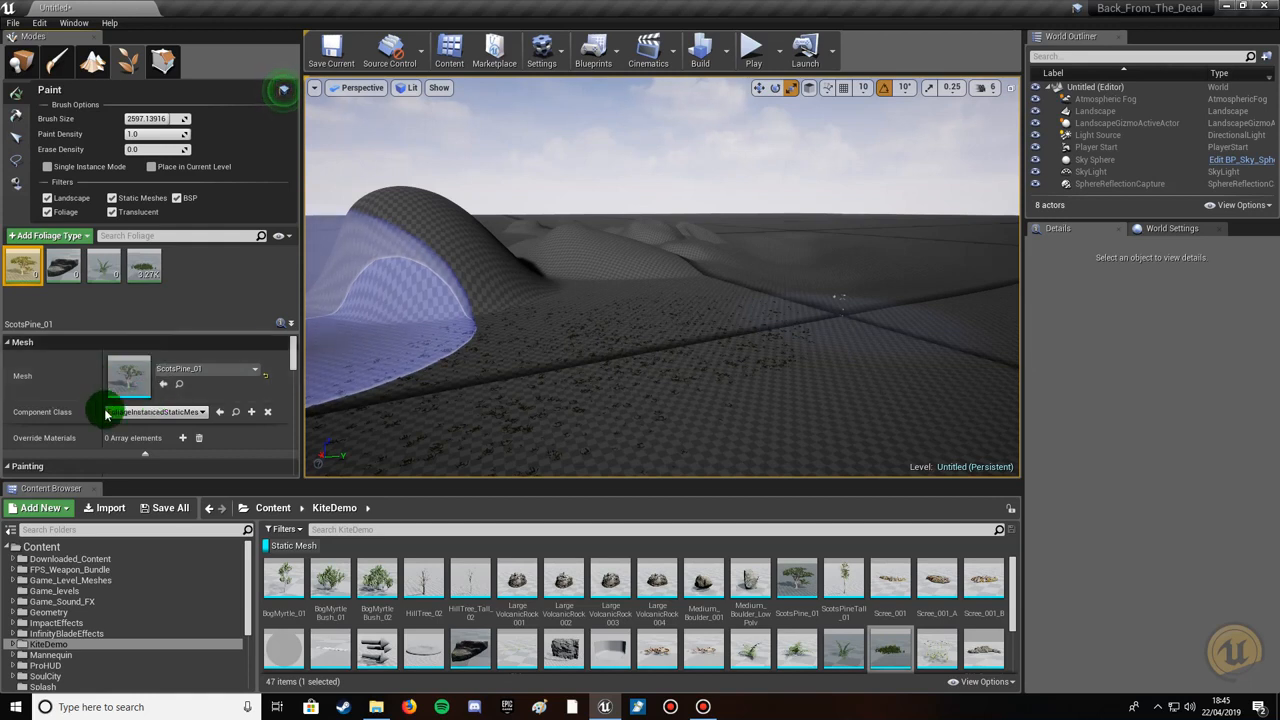
{"action": "scroll", "coordinate": [115, 435], "scroll_direction": "down", "scroll_amount": 3}
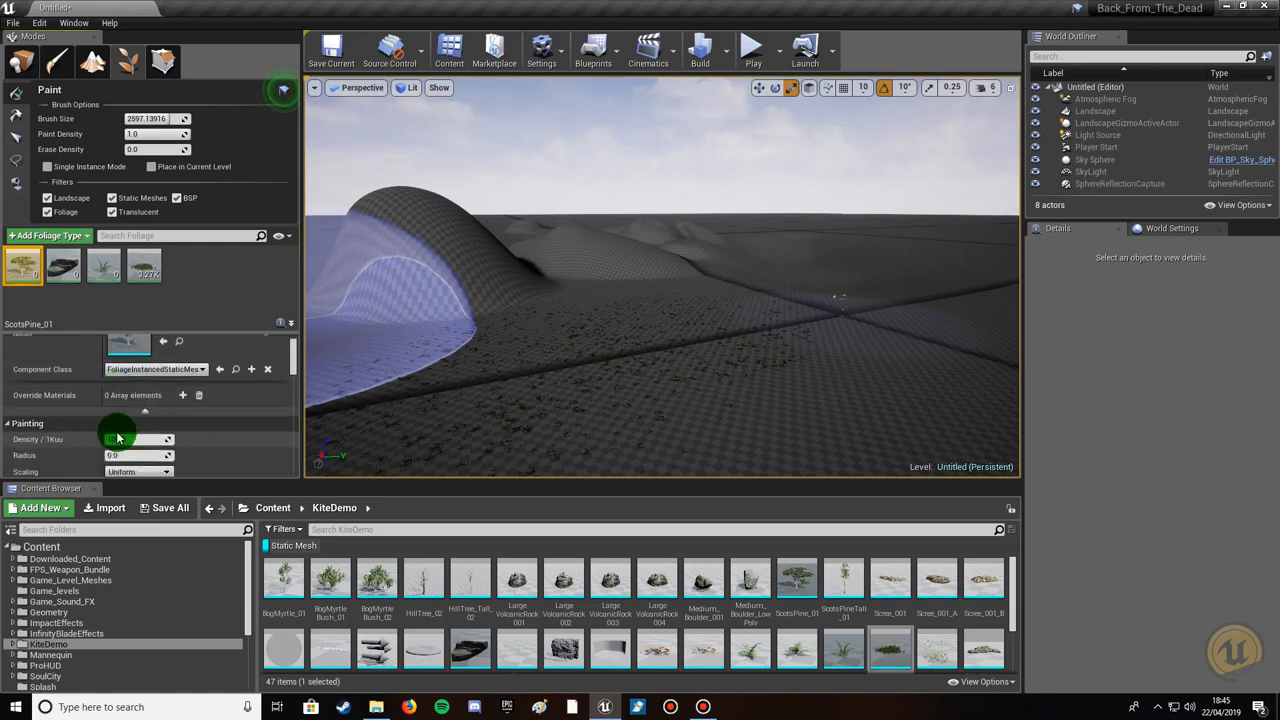
{"action": "left_click", "coordinate": [117, 397]}
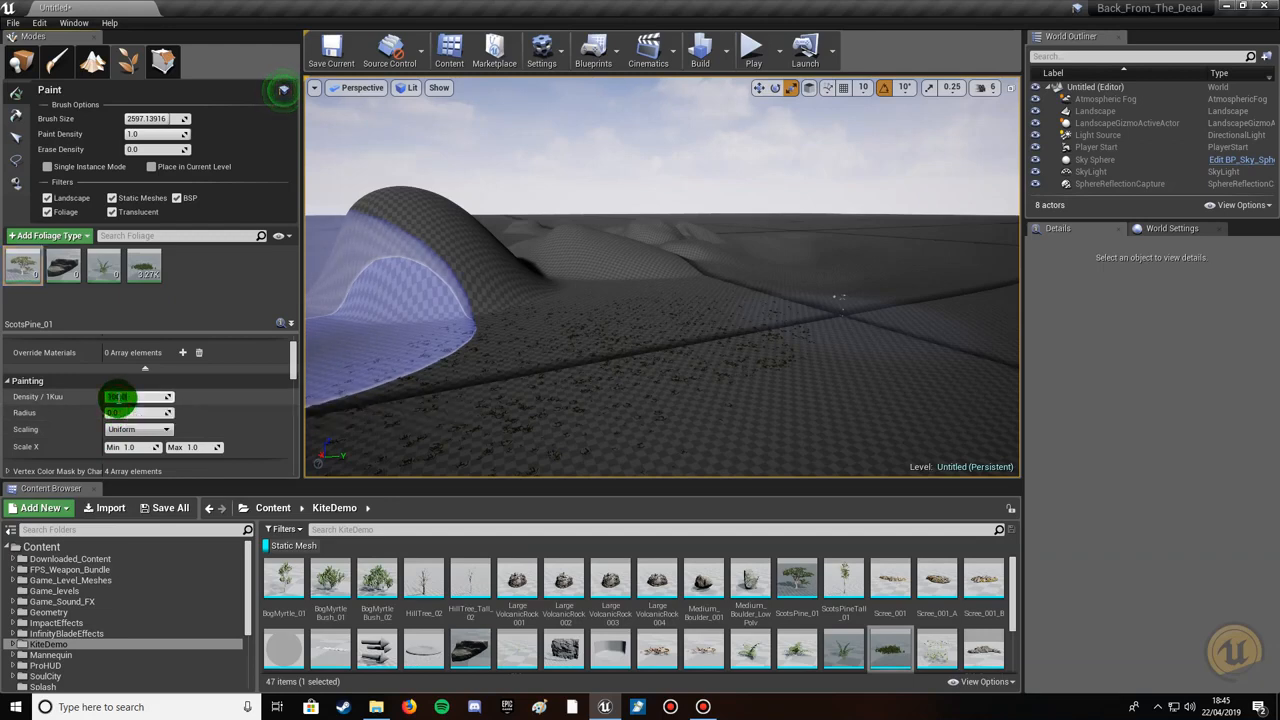
{"action": "type", "text": "0.1"}
{"action": "left_click", "coordinate": [115, 412]}
{"action": "type", "text": "10000"}
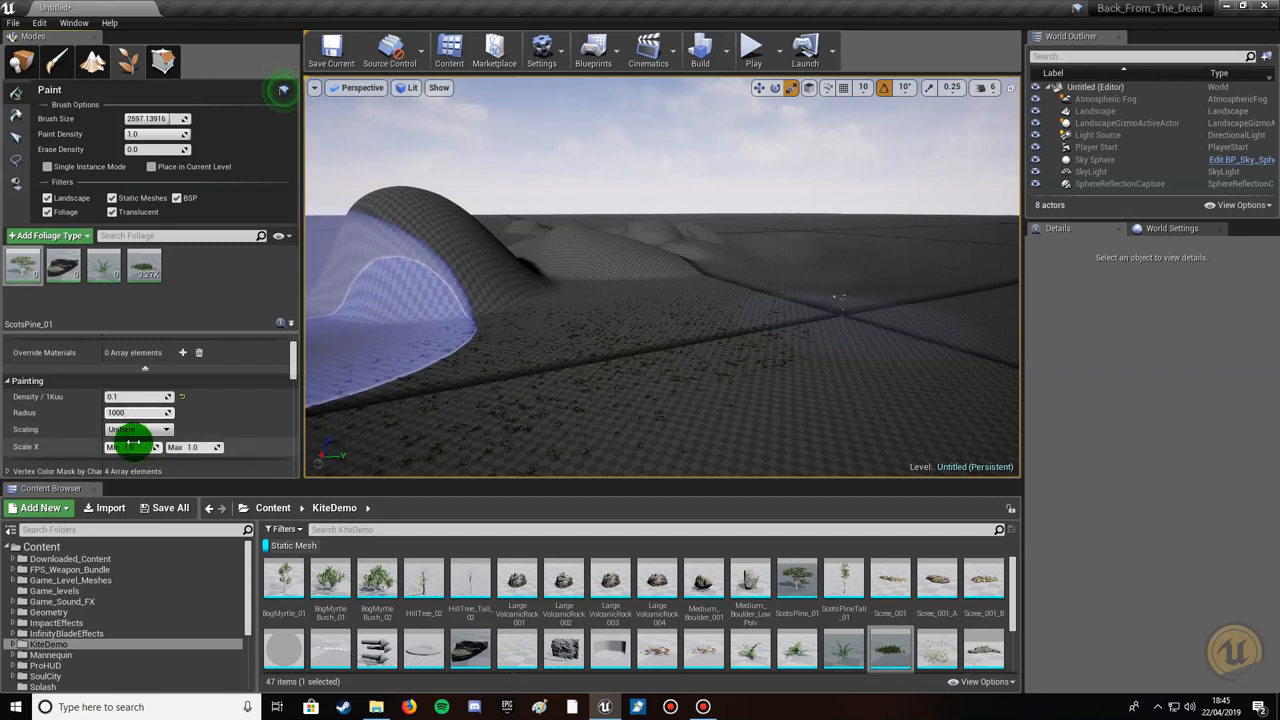
Set the Scots pine's uniform Scale X range to a minimum of 0.9 and a maximum of 1.4.
{"action": "scroll", "coordinate": [136, 441], "scroll_direction": "down", "scroll_amount": 1}
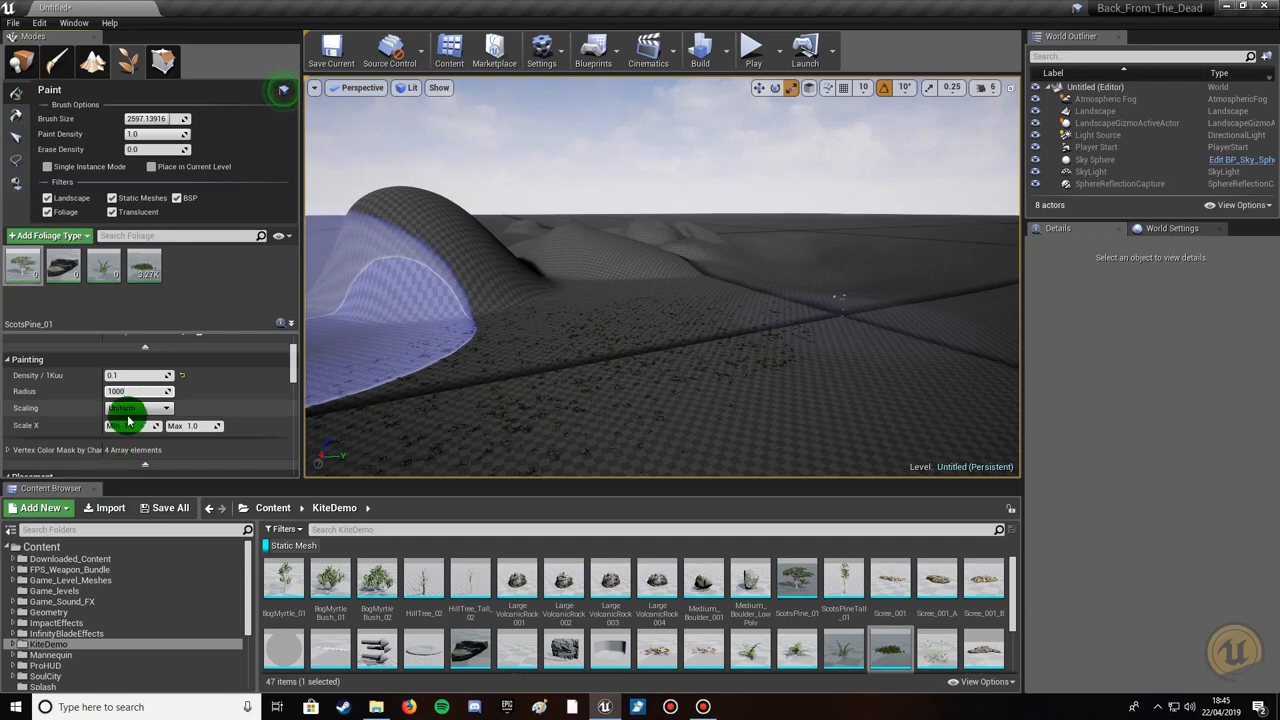
{"action": "left_click", "coordinate": [131, 426]}
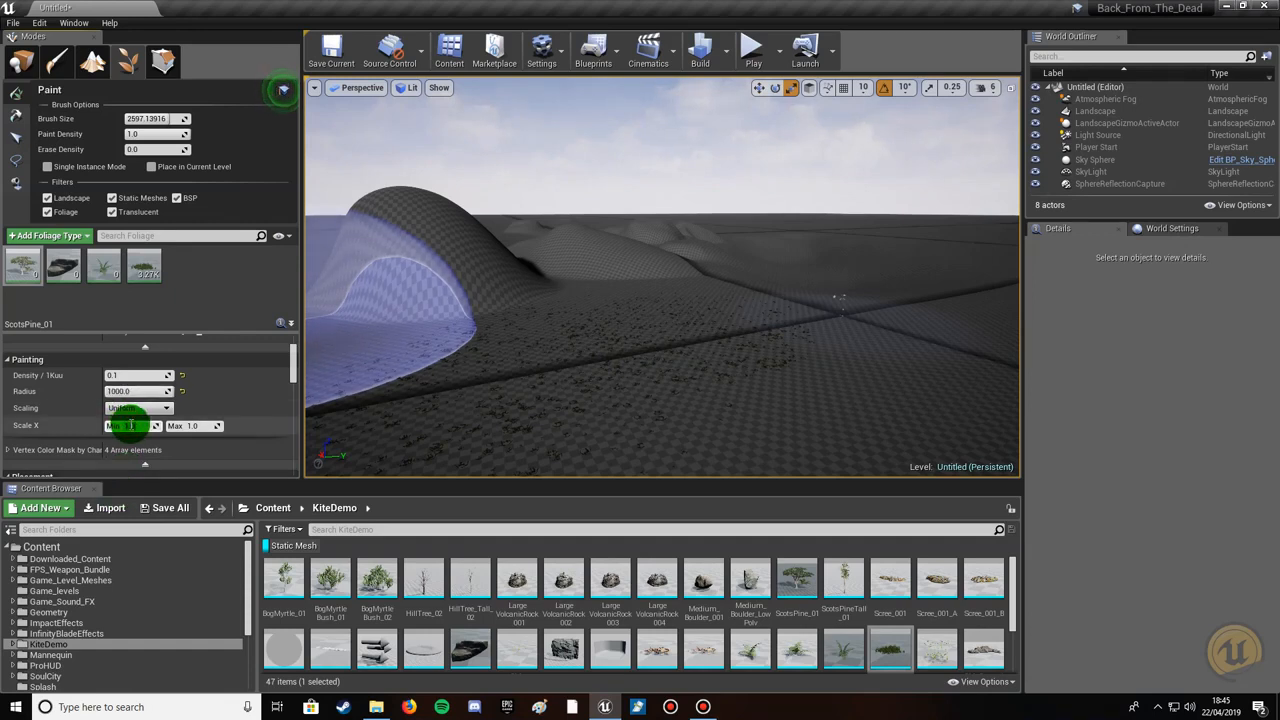
{"action": "left_click_drag", "start_coordinate": [130, 425], "coordinate": [181, 444]}
Set the Scots pine's maximum cull distance to 15000 in its instance settings.
{"action": "scroll", "coordinate": [190, 430], "scroll_direction": "down", "scroll_amount": 2}
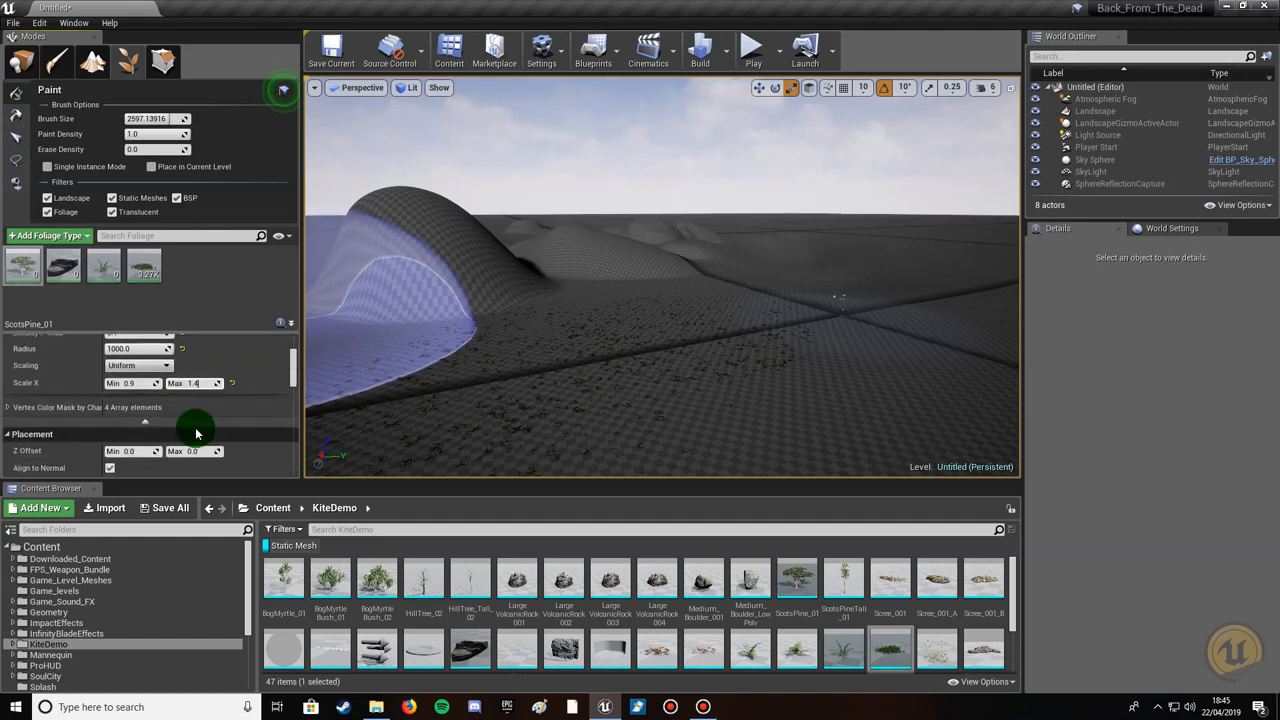
{"action": "scroll", "coordinate": [196, 433], "scroll_direction": "down", "scroll_amount": 1}
{"action": "scroll", "coordinate": [196, 433], "scroll_direction": "down", "scroll_amount": 2}
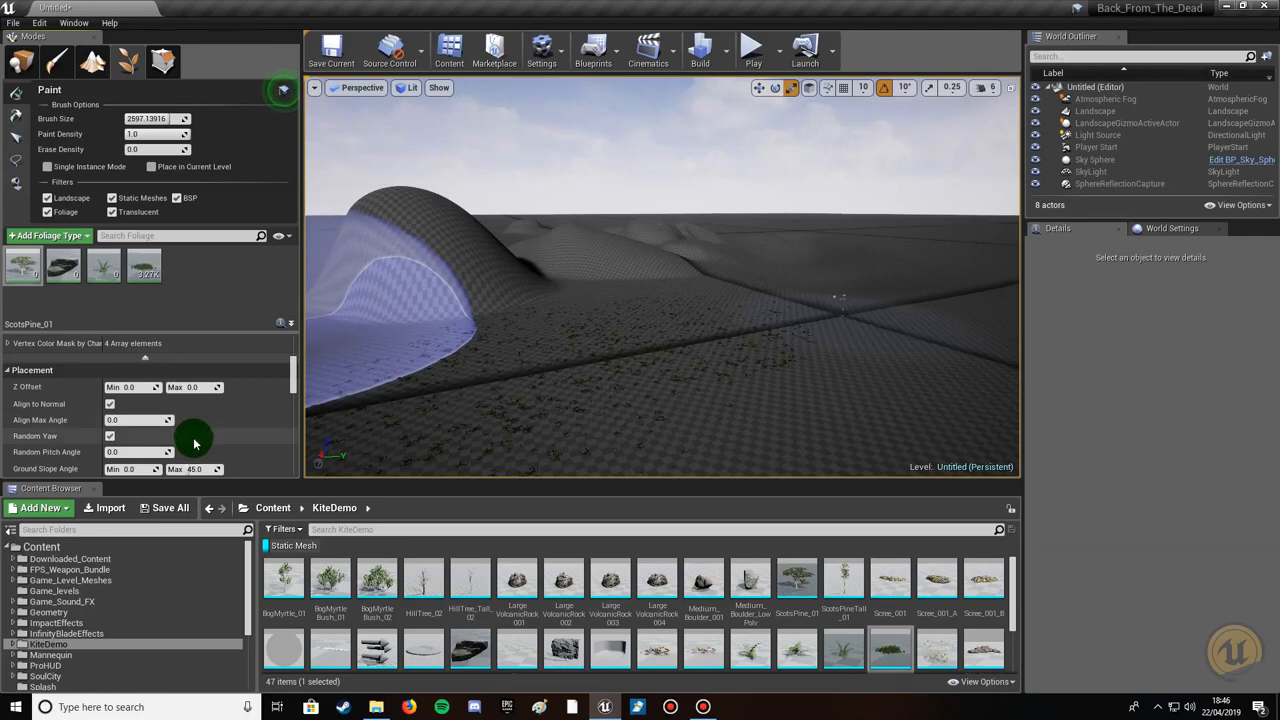
{"action": "scroll", "coordinate": [194, 443], "scroll_direction": "down", "scroll_amount": 1}
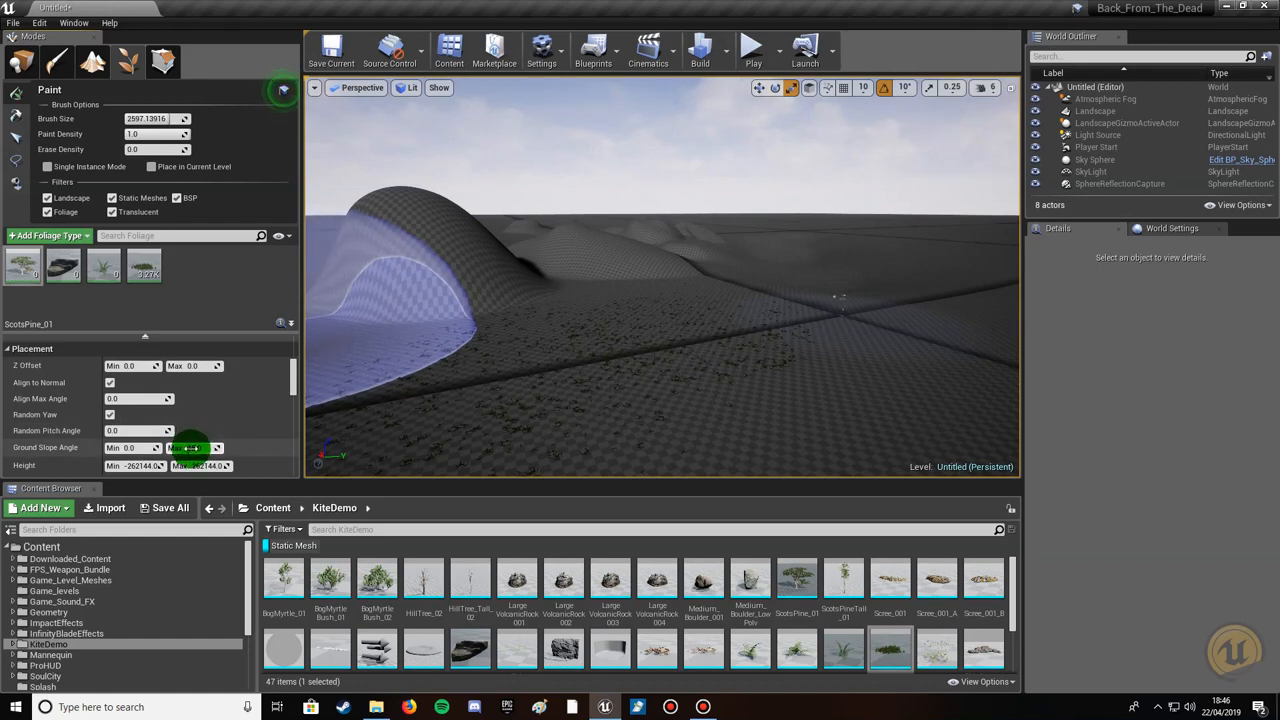
{"action": "scroll", "coordinate": [190, 448], "scroll_direction": "down", "scroll_amount": 2}
{"action": "scroll", "coordinate": [190, 448], "scroll_direction": "down", "scroll_amount": 4}
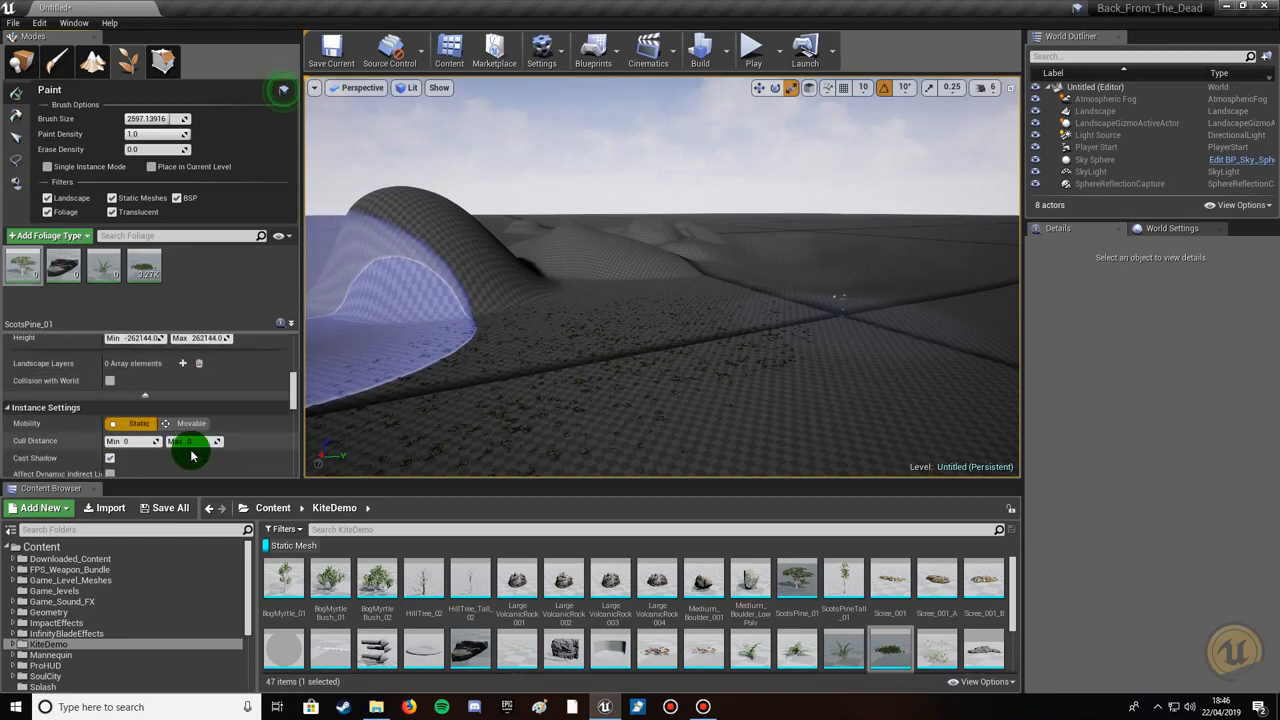
{"action": "left_click", "coordinate": [195, 442]}
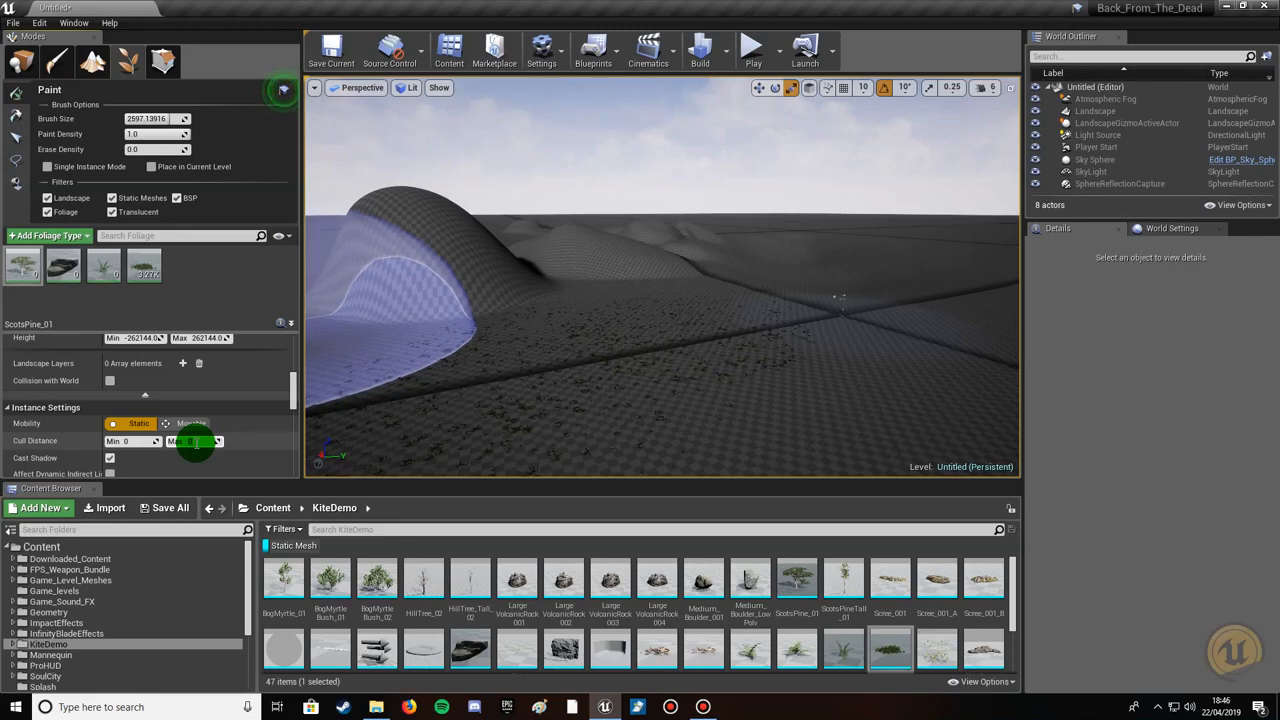
{"action": "type", "text": "25000"}
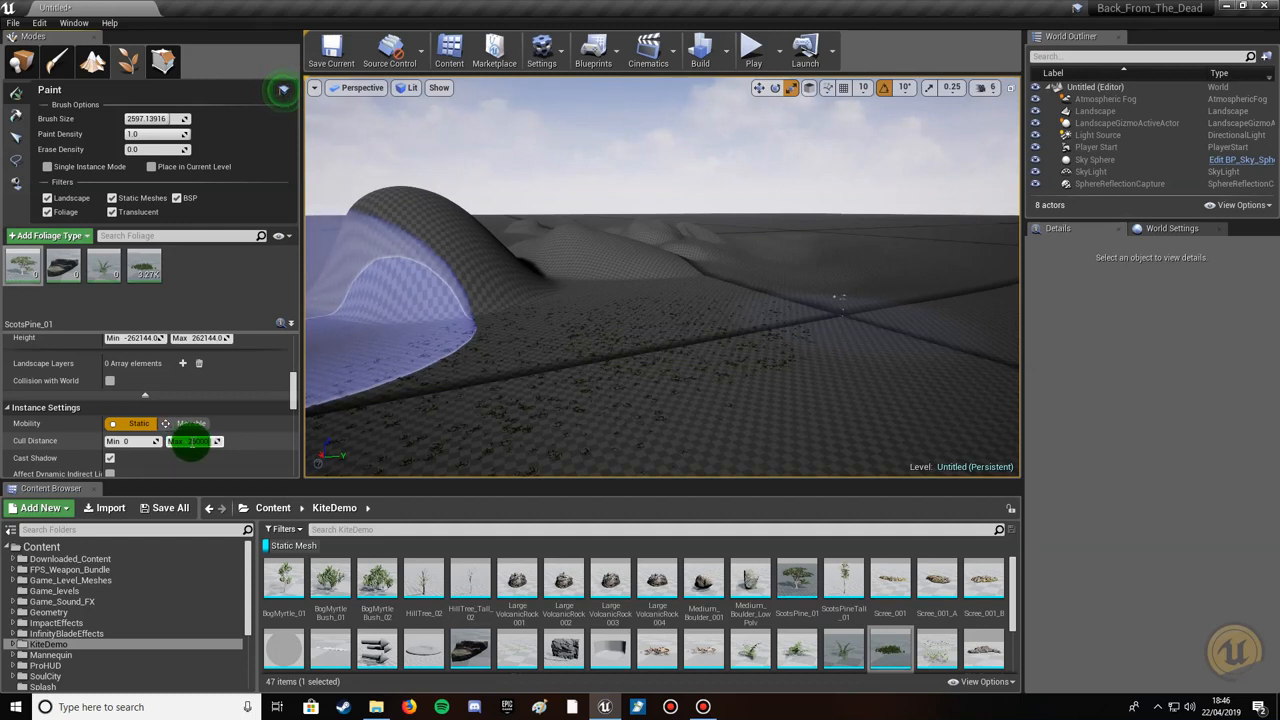
{"action": "left_click_drag", "start_coordinate": [187, 442], "coordinate": [223, 442]}
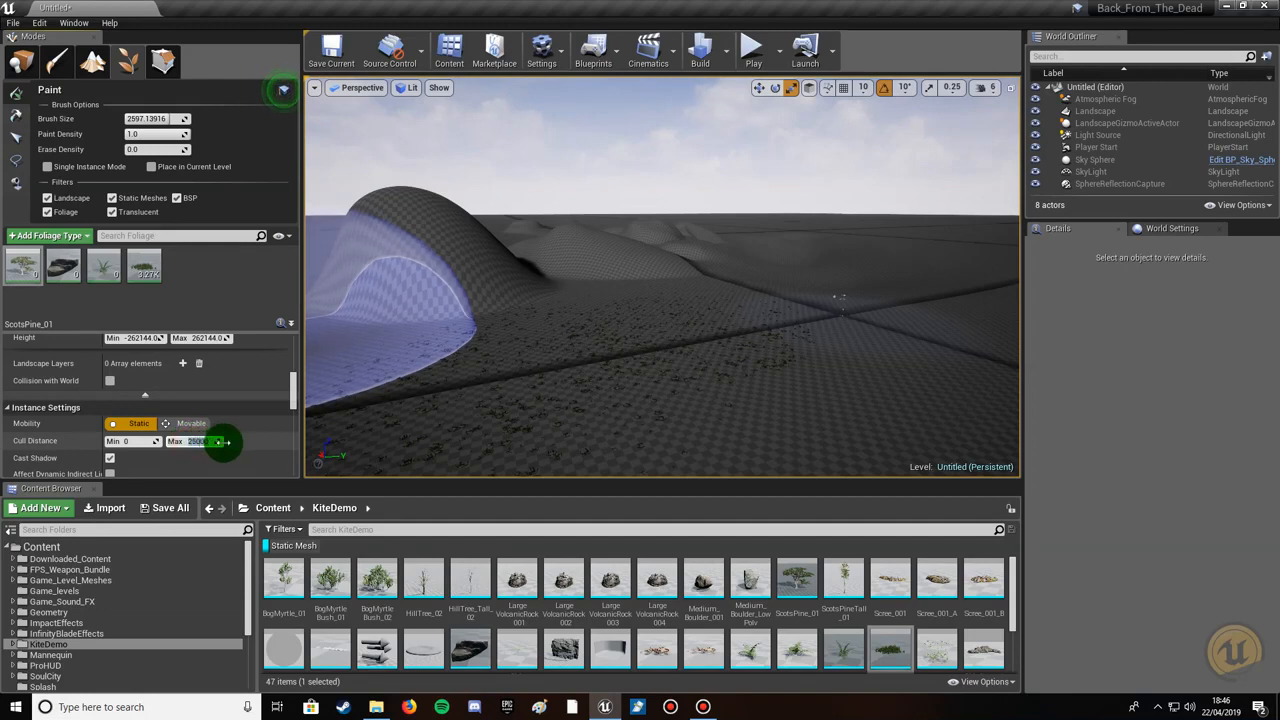
{"action": "key", "text": "BackSpace"}
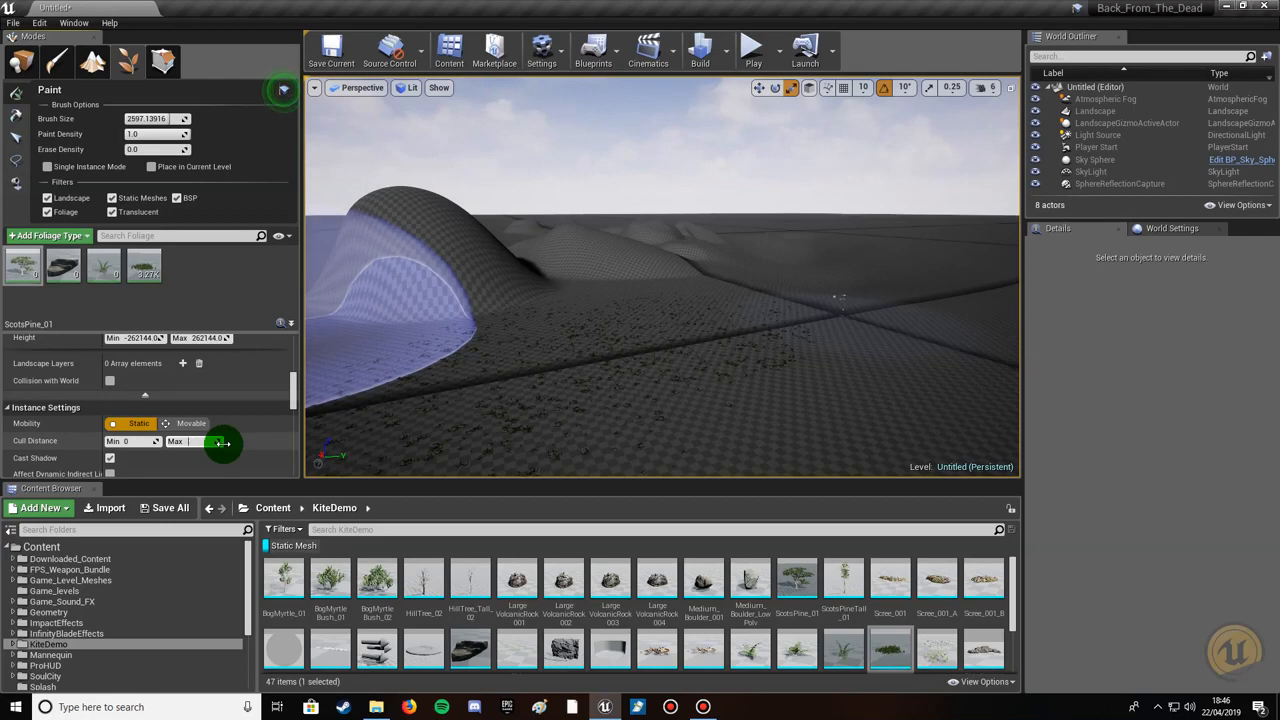
{"action": "type", "text": "9000"}
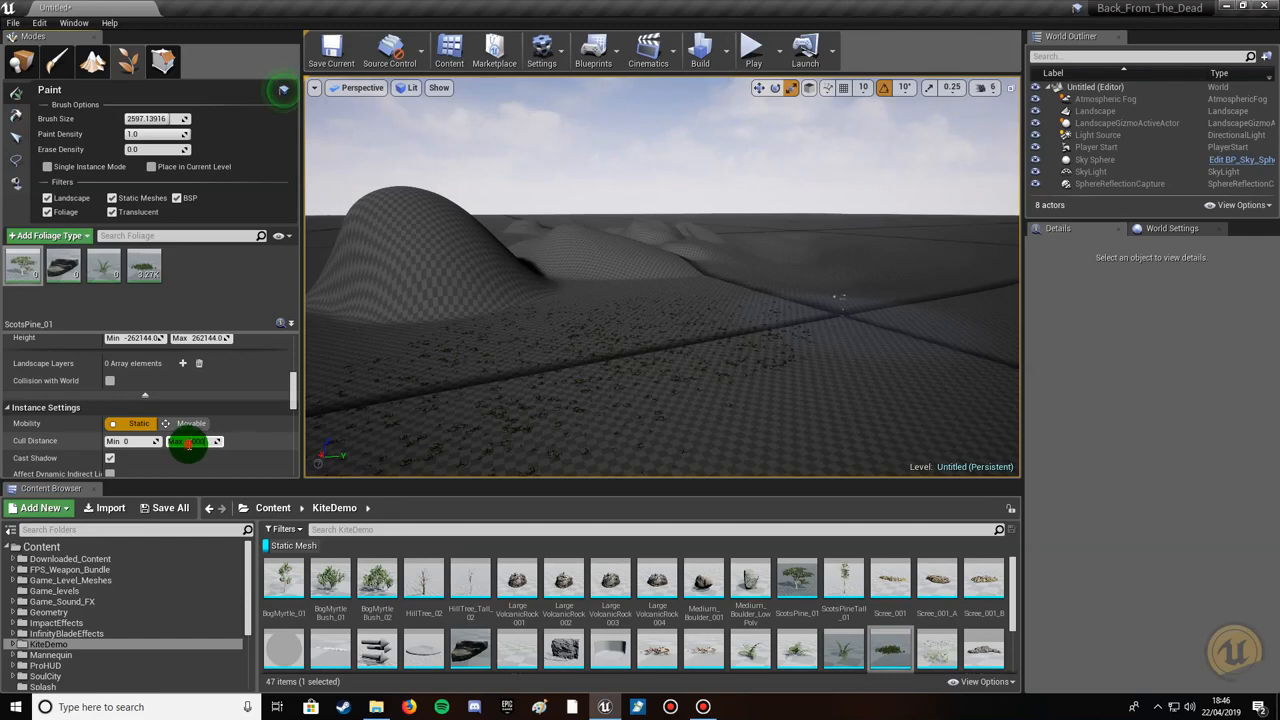
{"action": "type", "text": "15000"}
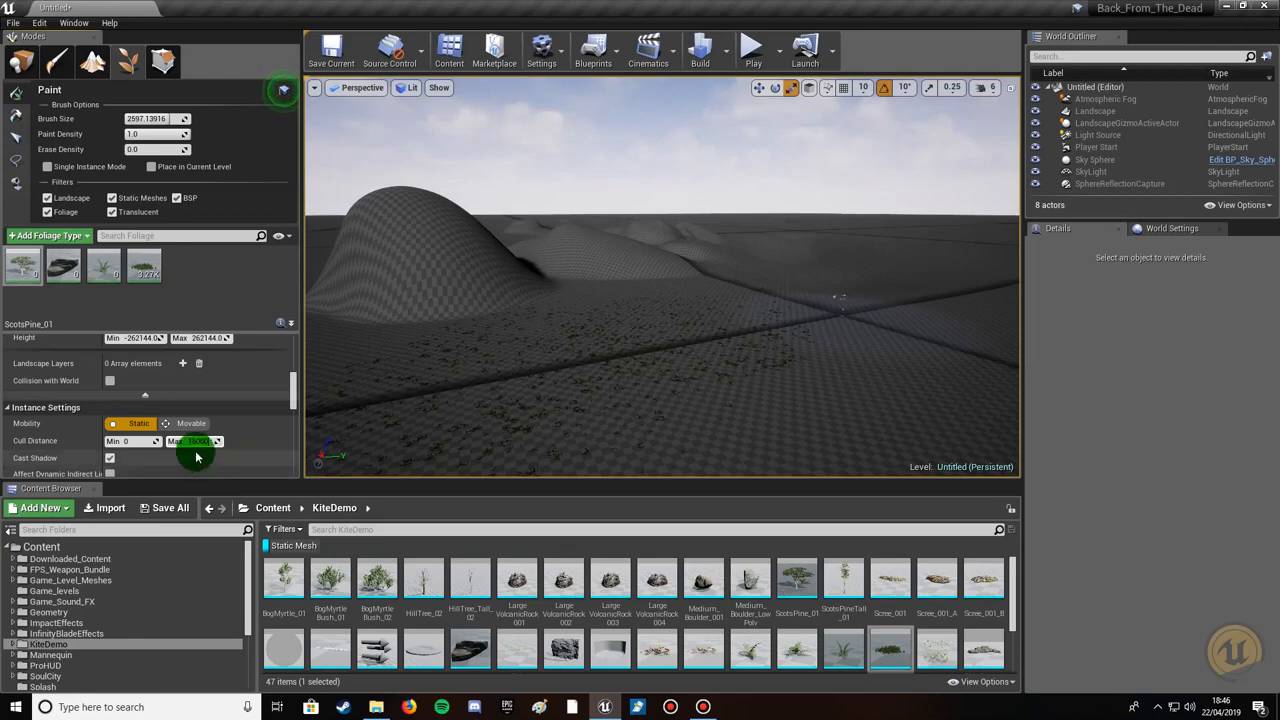
Disable static shadow casting for the Scots pine and leave dynamic shadow casting enabled.
{"action": "scroll", "coordinate": [195, 459], "scroll_direction": "down", "scroll_amount": 2}
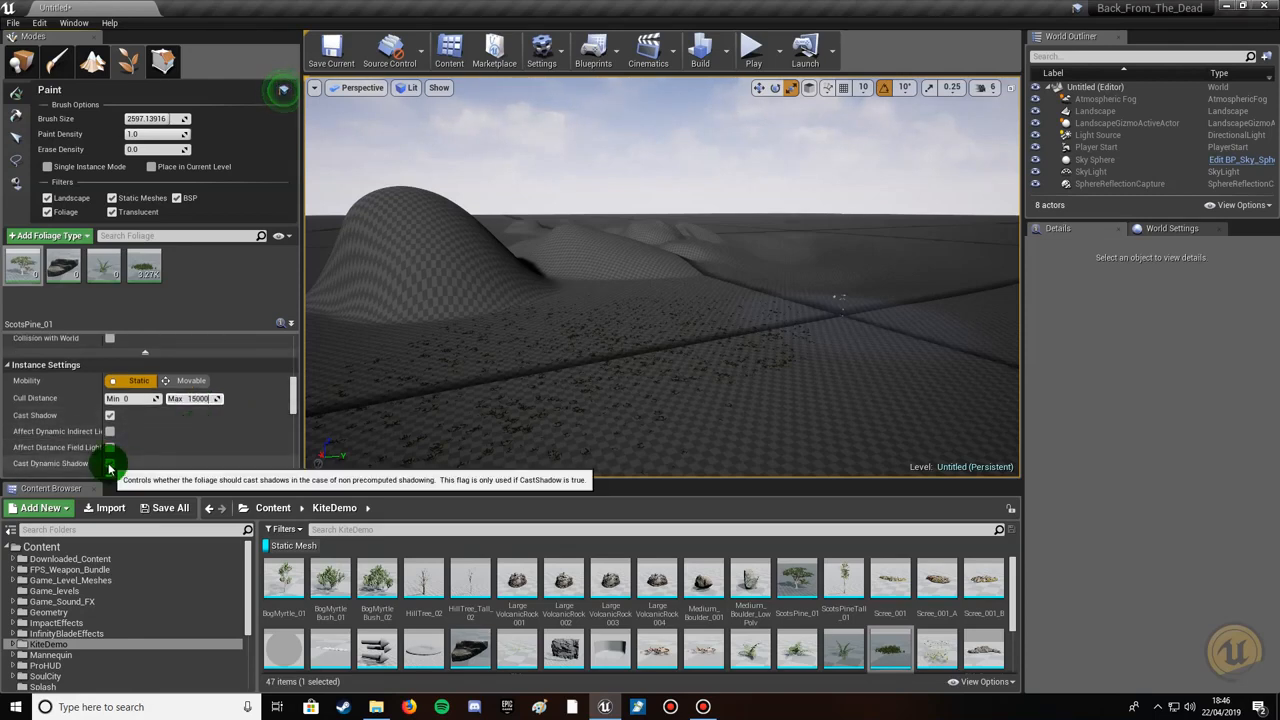
{"action": "left_click", "coordinate": [110, 465]}
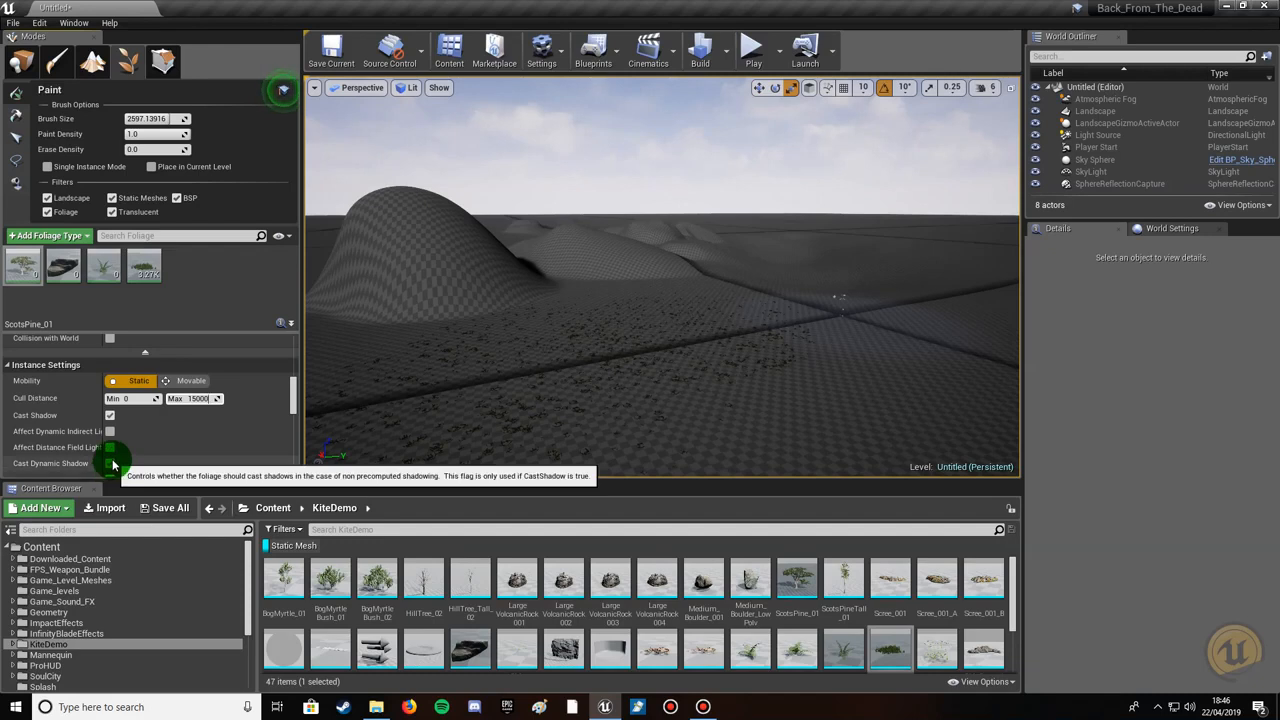
{"action": "scroll", "coordinate": [112, 465], "scroll_direction": "down", "scroll_amount": 1}
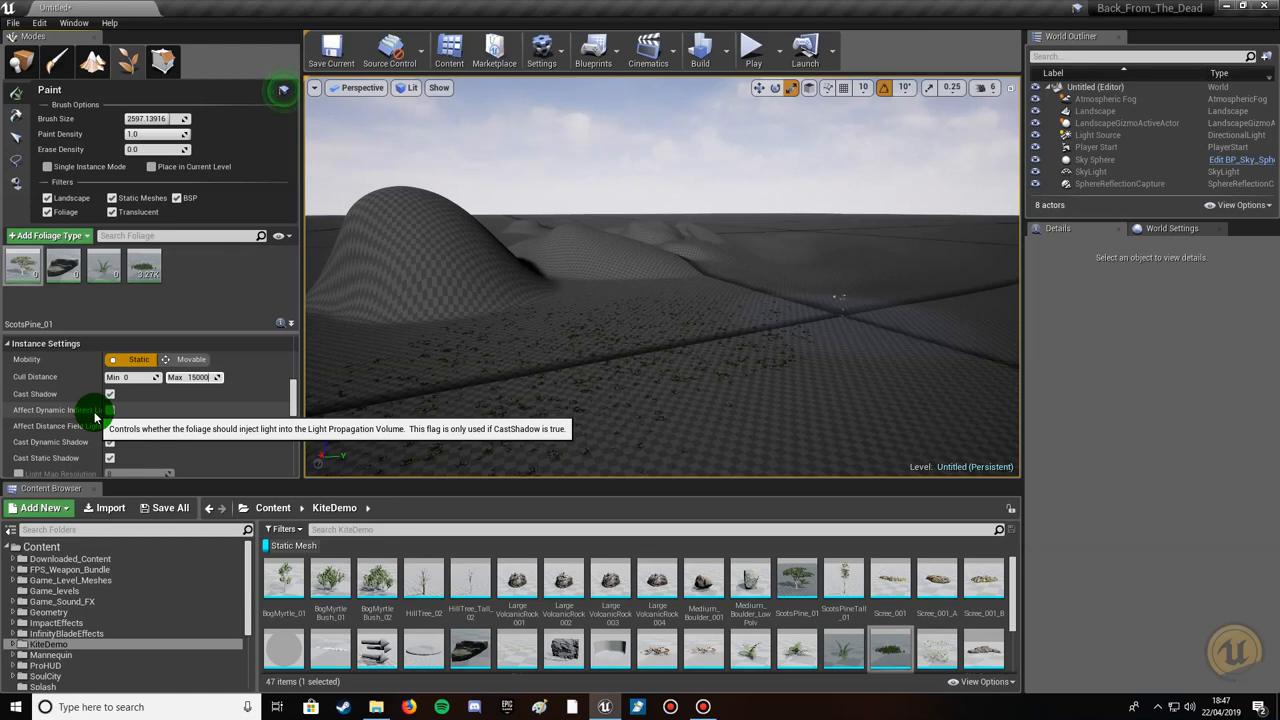
{"action": "left_click", "coordinate": [107, 410]}
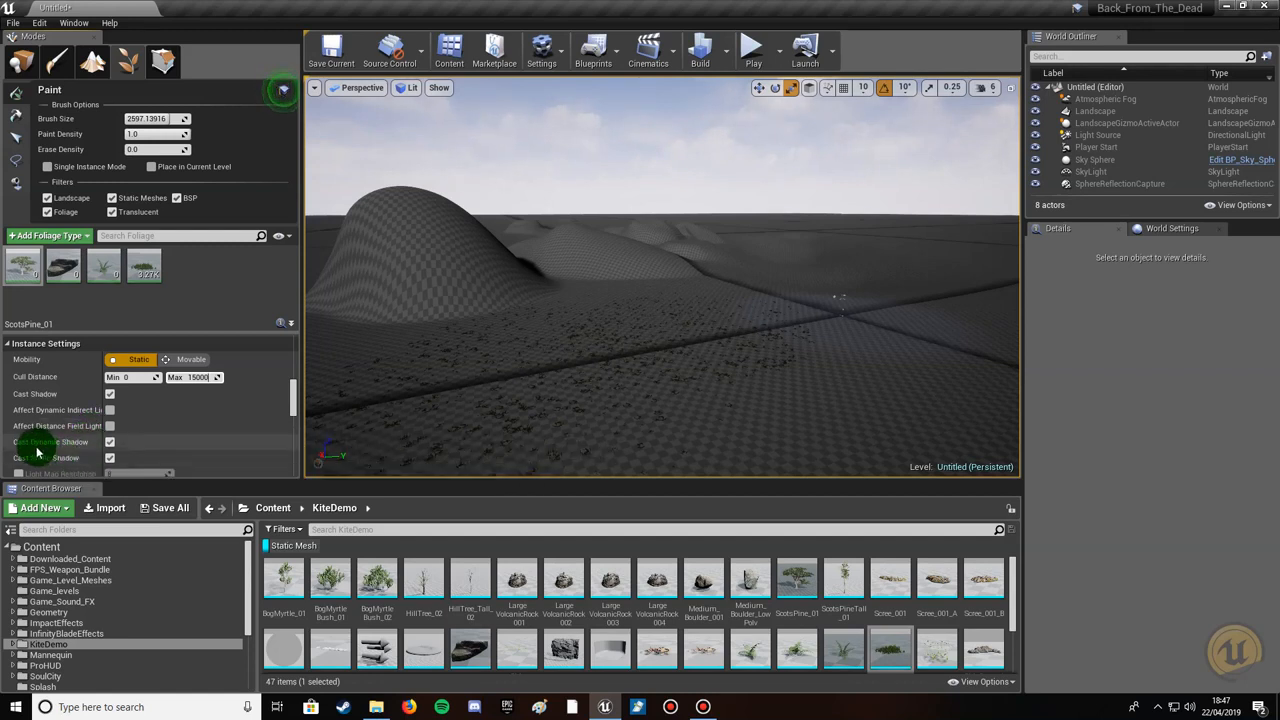
{"action": "left_click", "coordinate": [110, 441]}
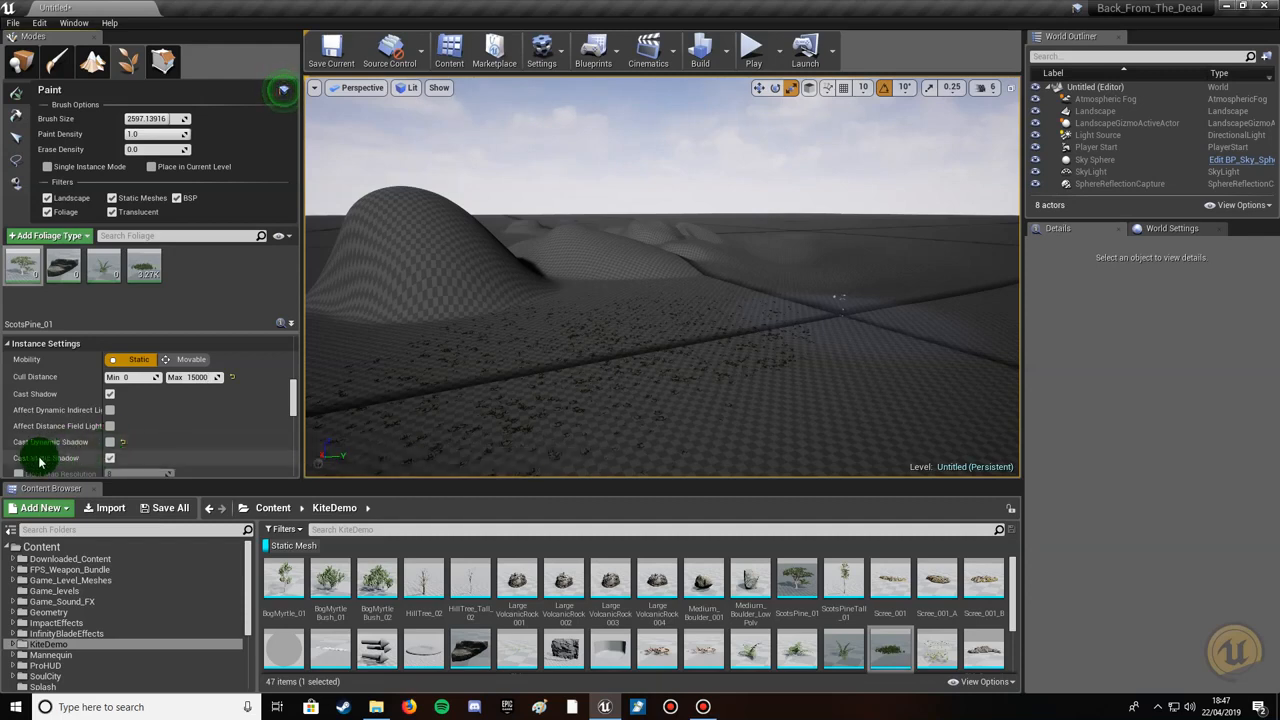
{"action": "left_click", "coordinate": [111, 459]}
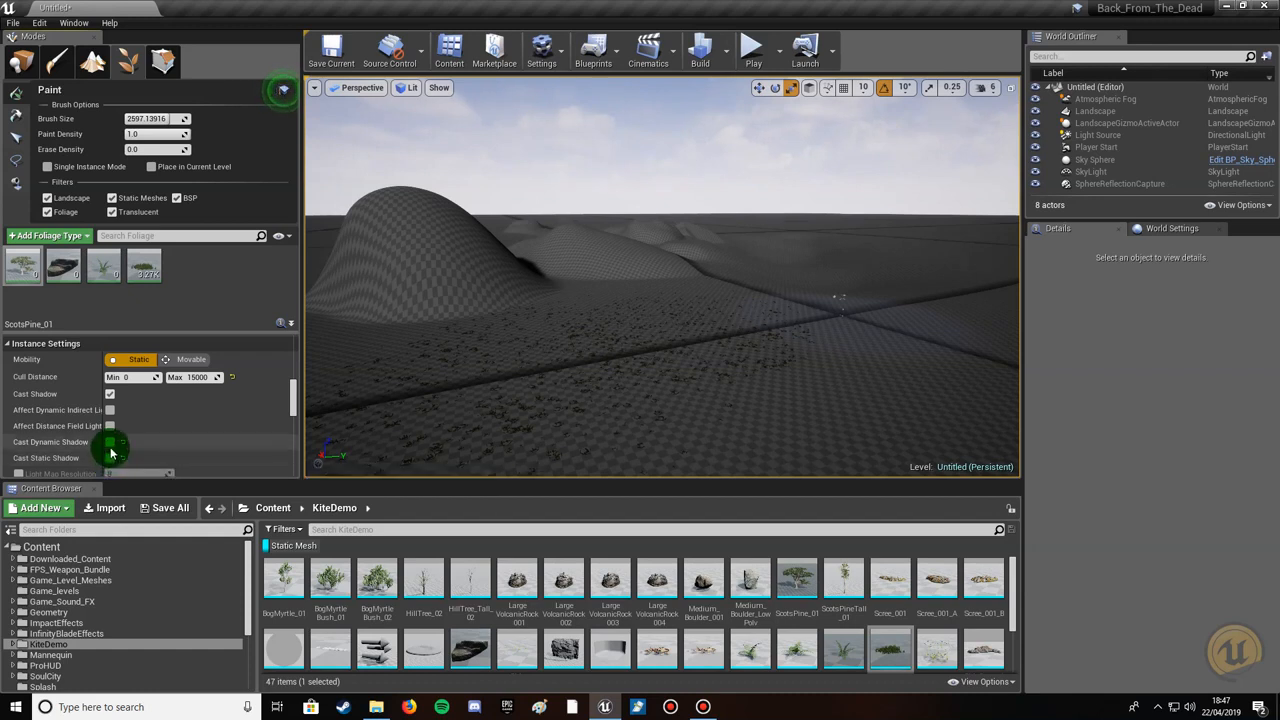
{"action": "left_click", "coordinate": [110, 442]}
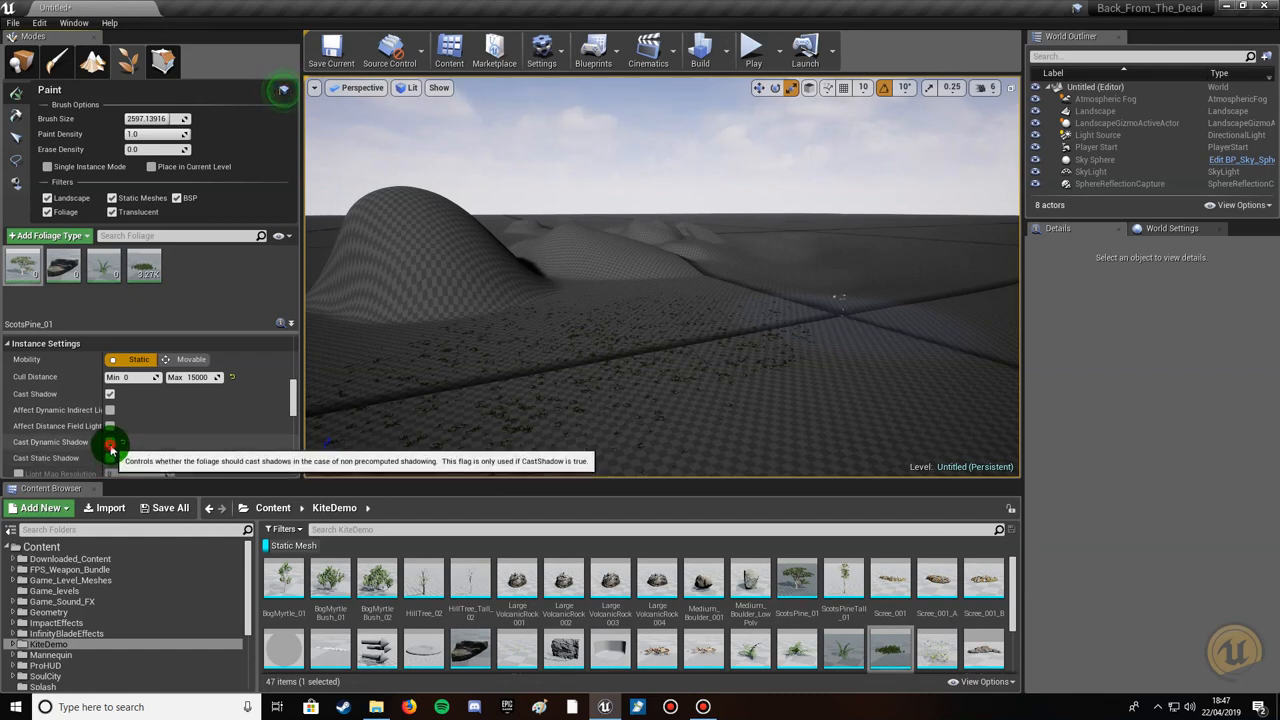
Try static instead of dynamic shadows on the Scots pine with a light map resolution override of 4, and return to dynamic shadows.
{"action": "scroll", "coordinate": [170, 430], "scroll_direction": "down", "scroll_amount": 1}
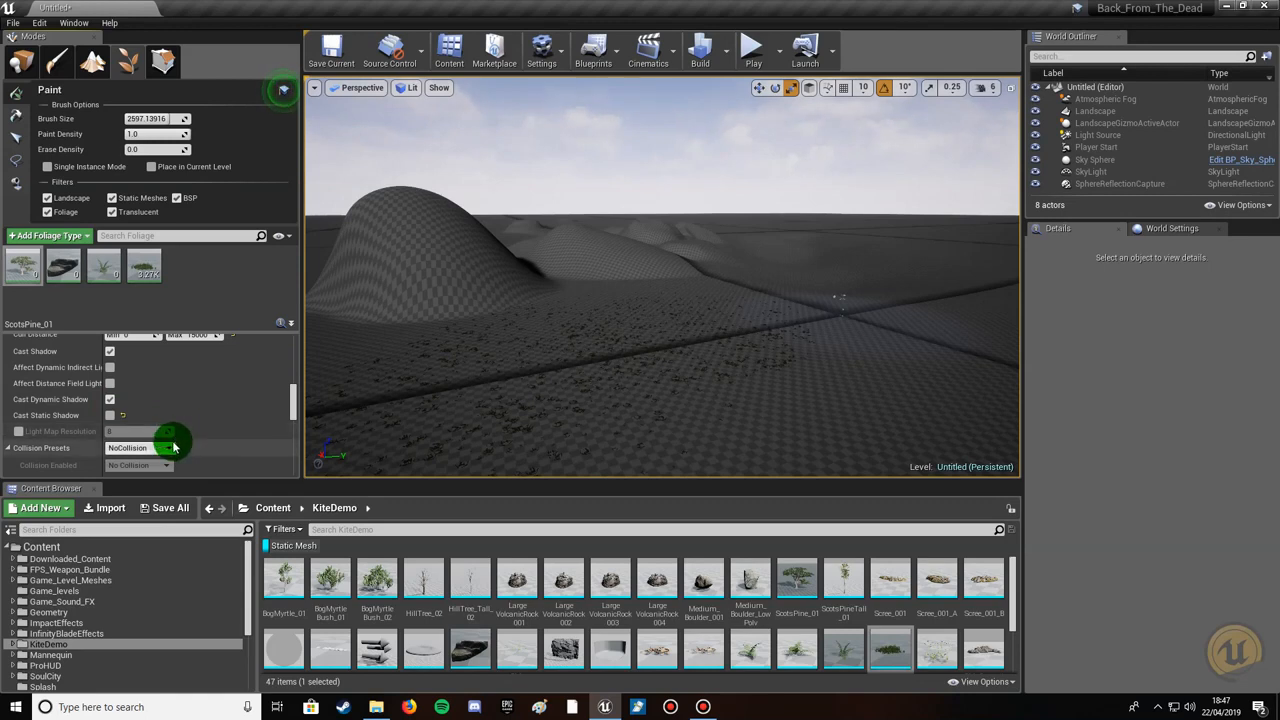
{"action": "left_click", "coordinate": [111, 400]}
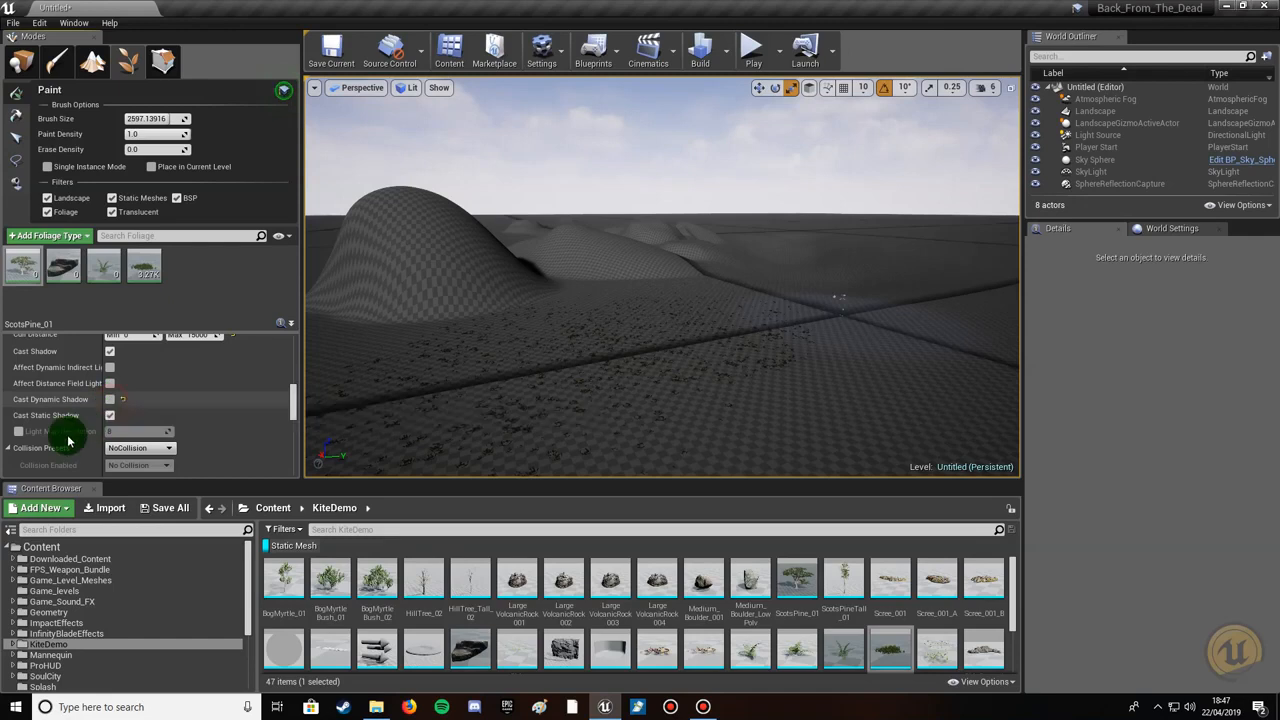
{"action": "left_click", "coordinate": [17, 432]}
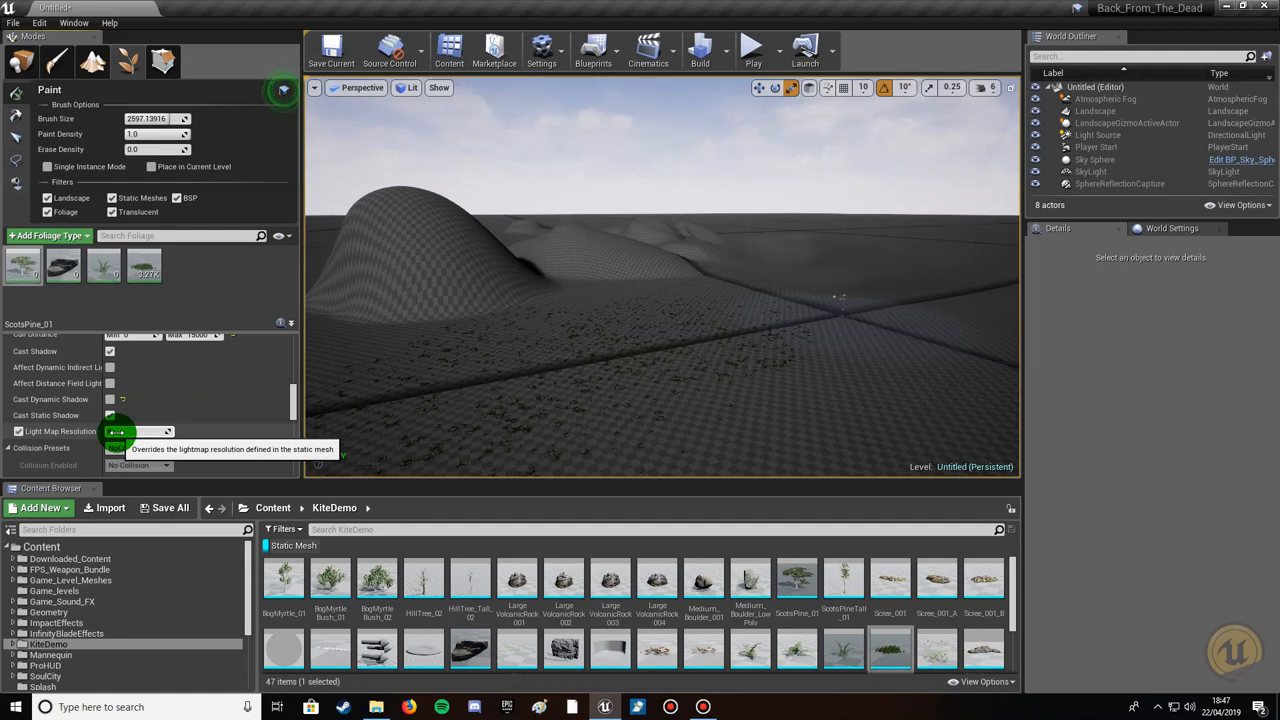
{"action": "left_click_drag", "start_coordinate": [115, 432], "coordinate": [131, 434]}
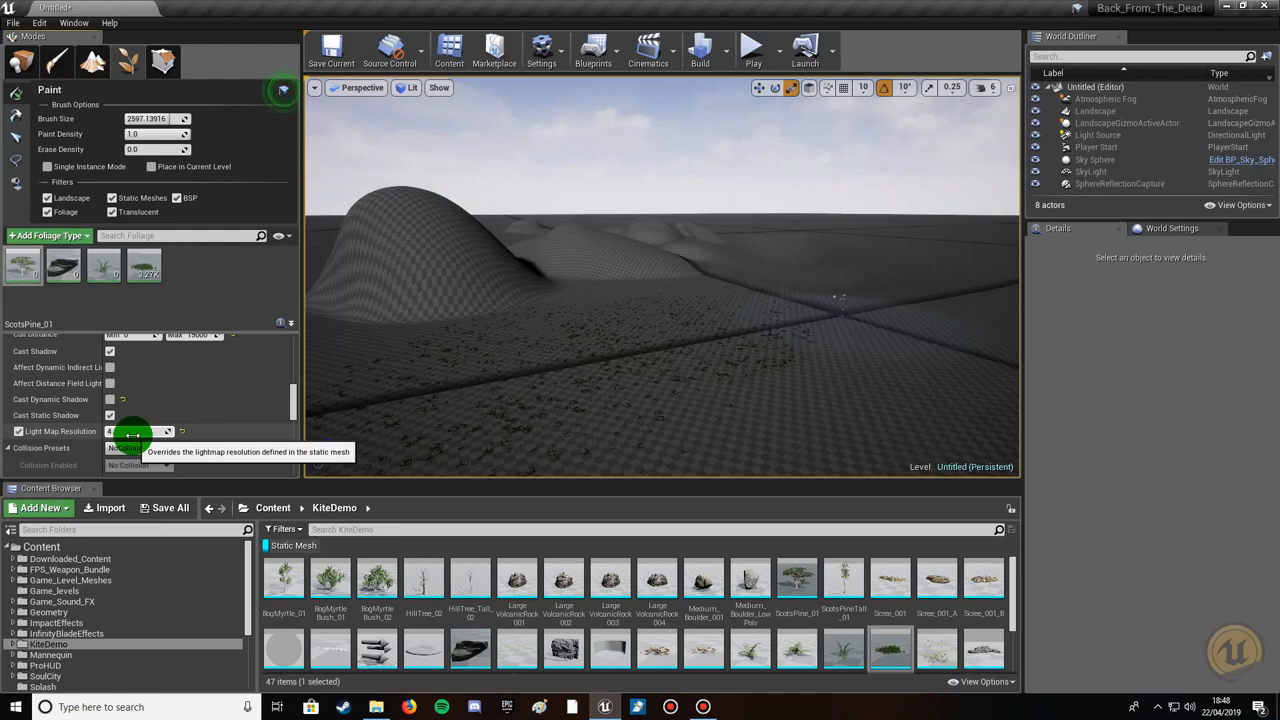
{"action": "left_click", "coordinate": [19, 432]}
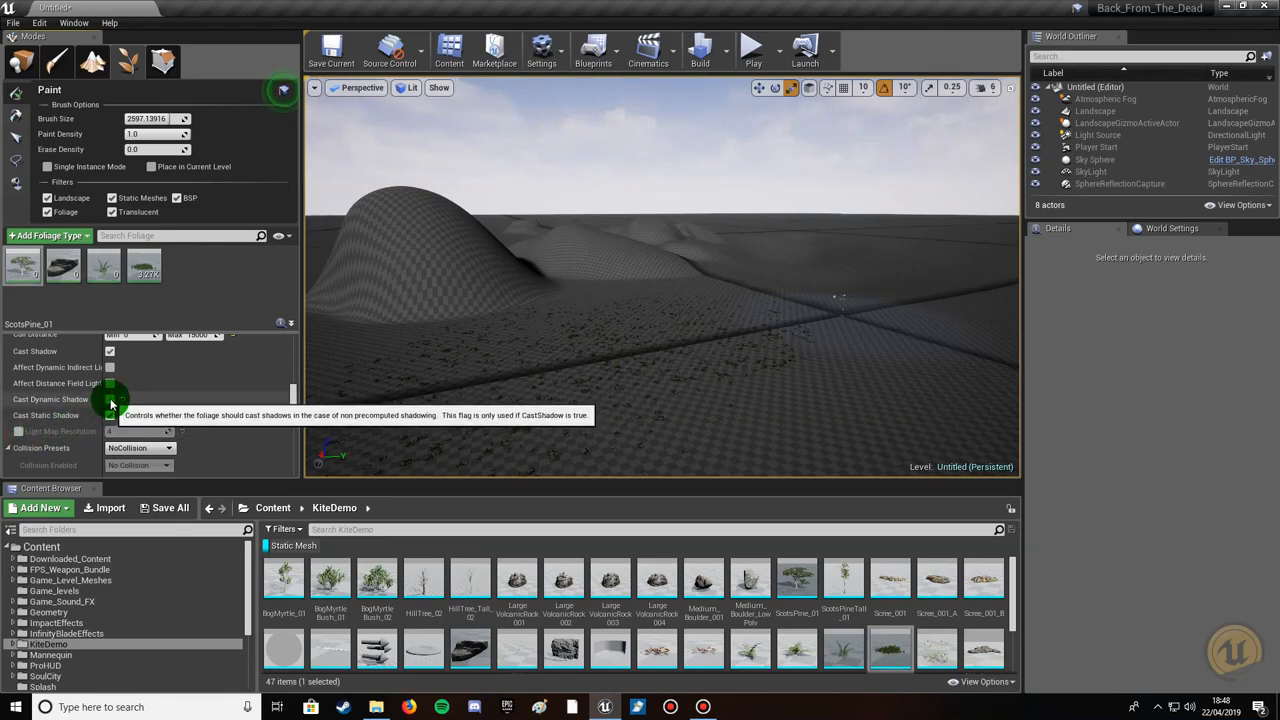
{"action": "left_click", "coordinate": [110, 400]}
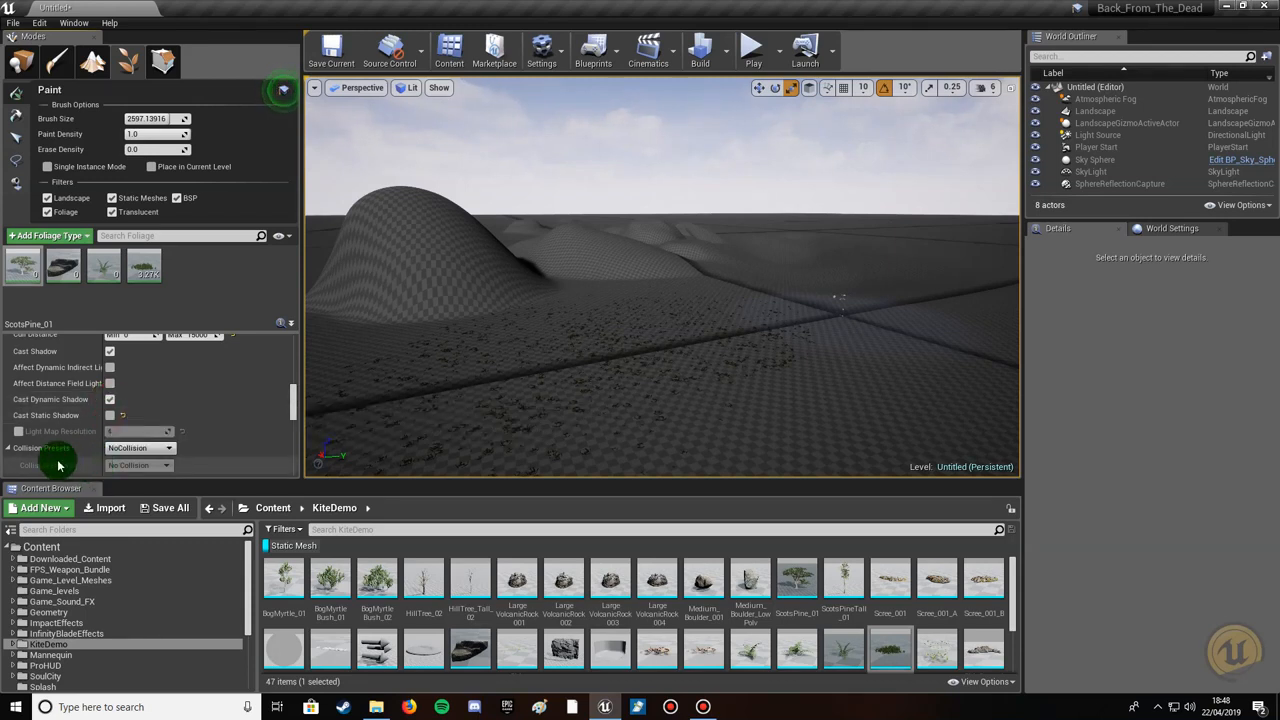
Set the Scots pine's collision preset to BlockAll.
{"action": "left_click", "coordinate": [148, 452]}
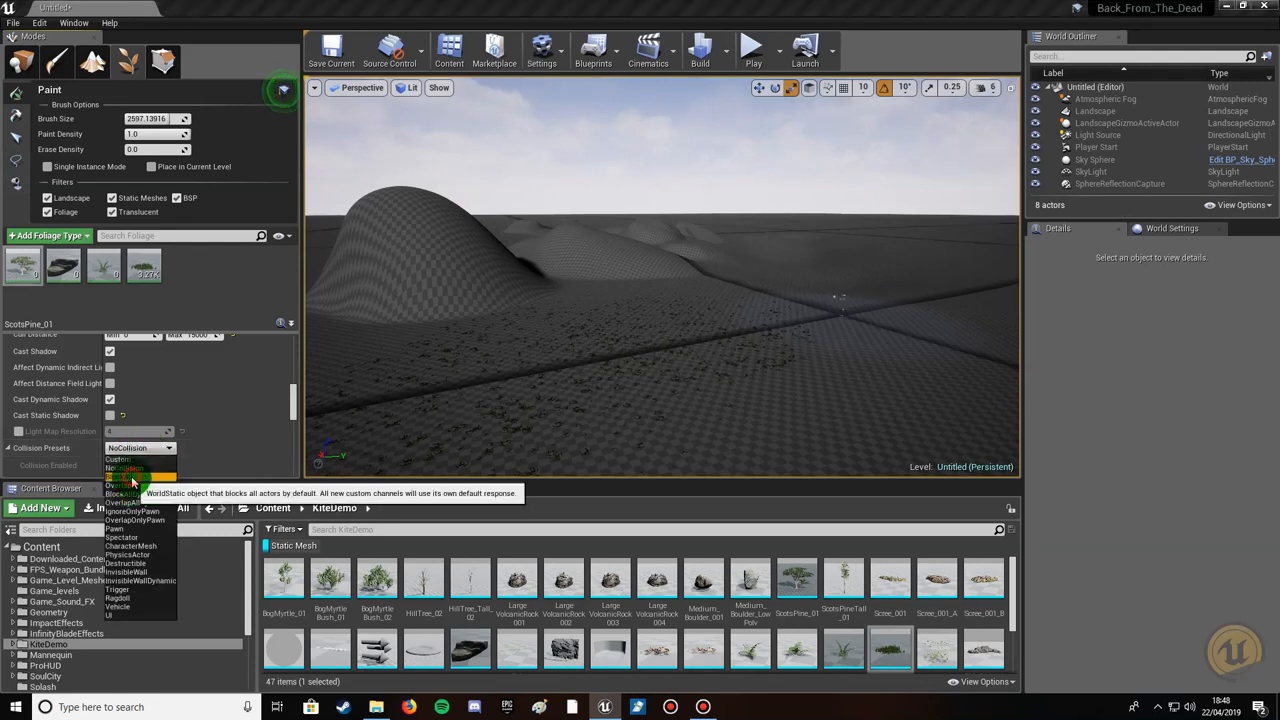
{"action": "left_click", "coordinate": [125, 477]}
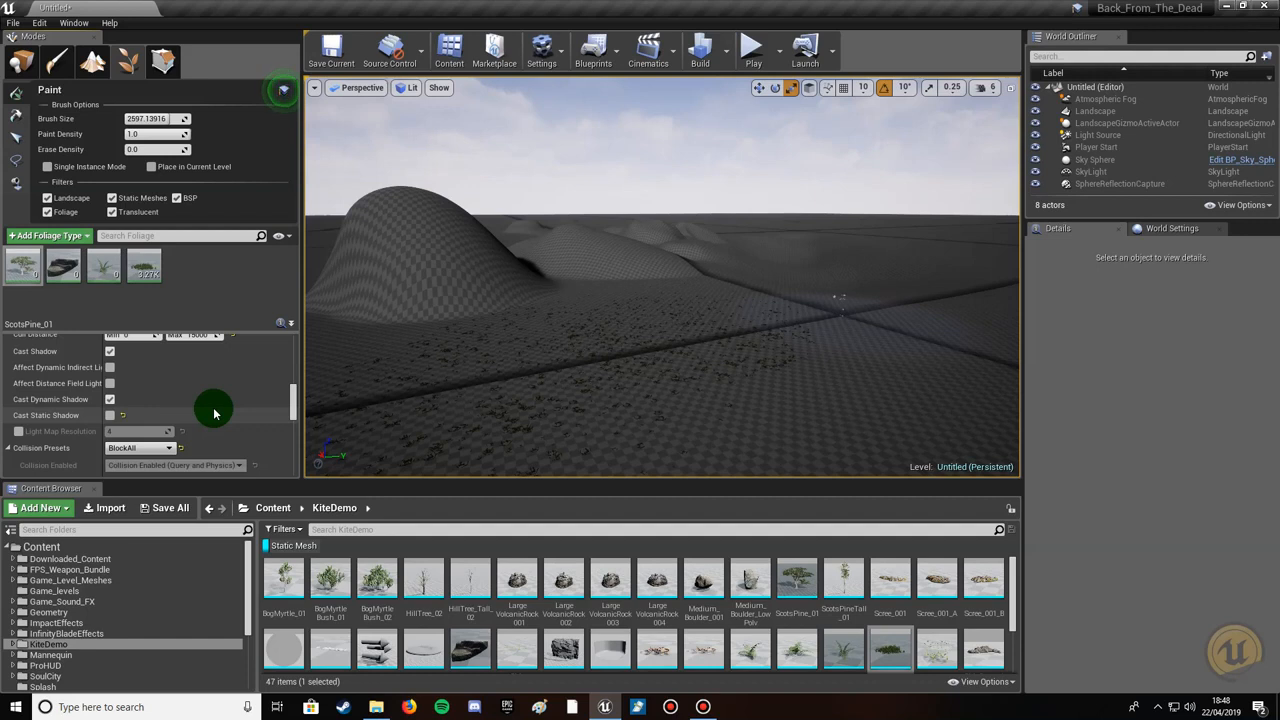
{"action": "scroll", "coordinate": [213, 412], "scroll_direction": "down", "scroll_amount": 5}
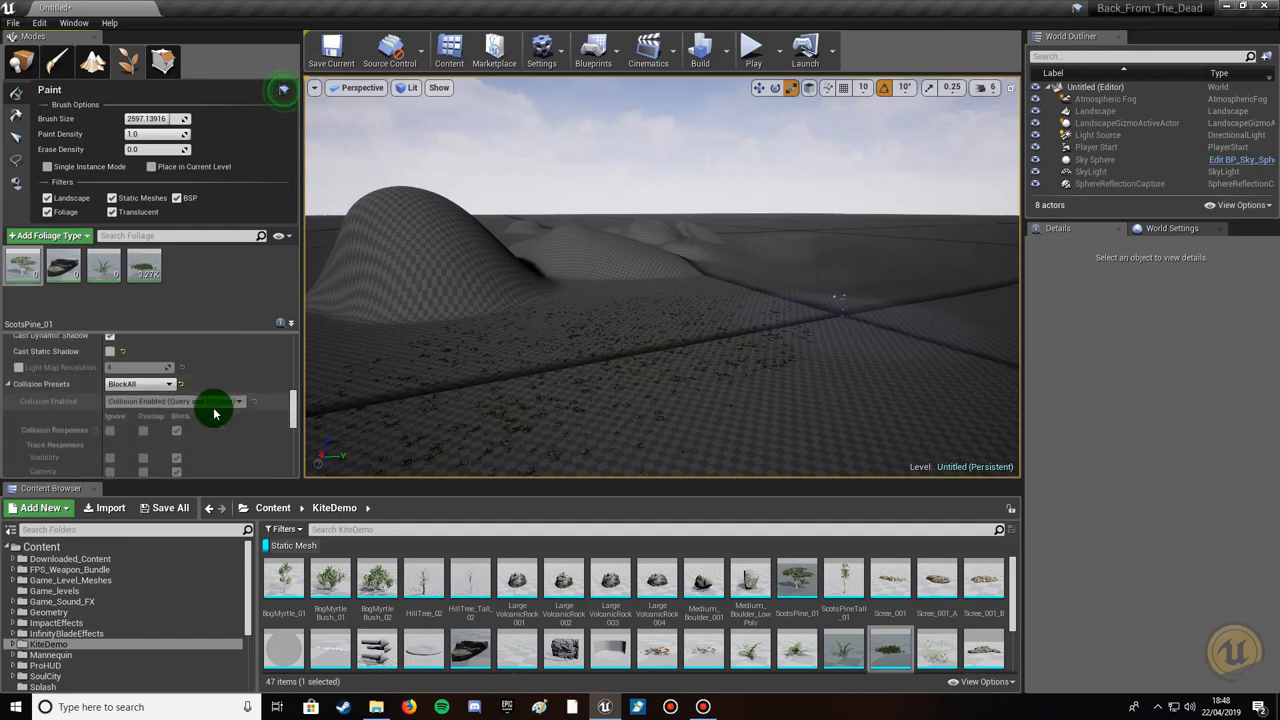
{"action": "scroll", "coordinate": [213, 412], "scroll_direction": "down", "scroll_amount": 2}
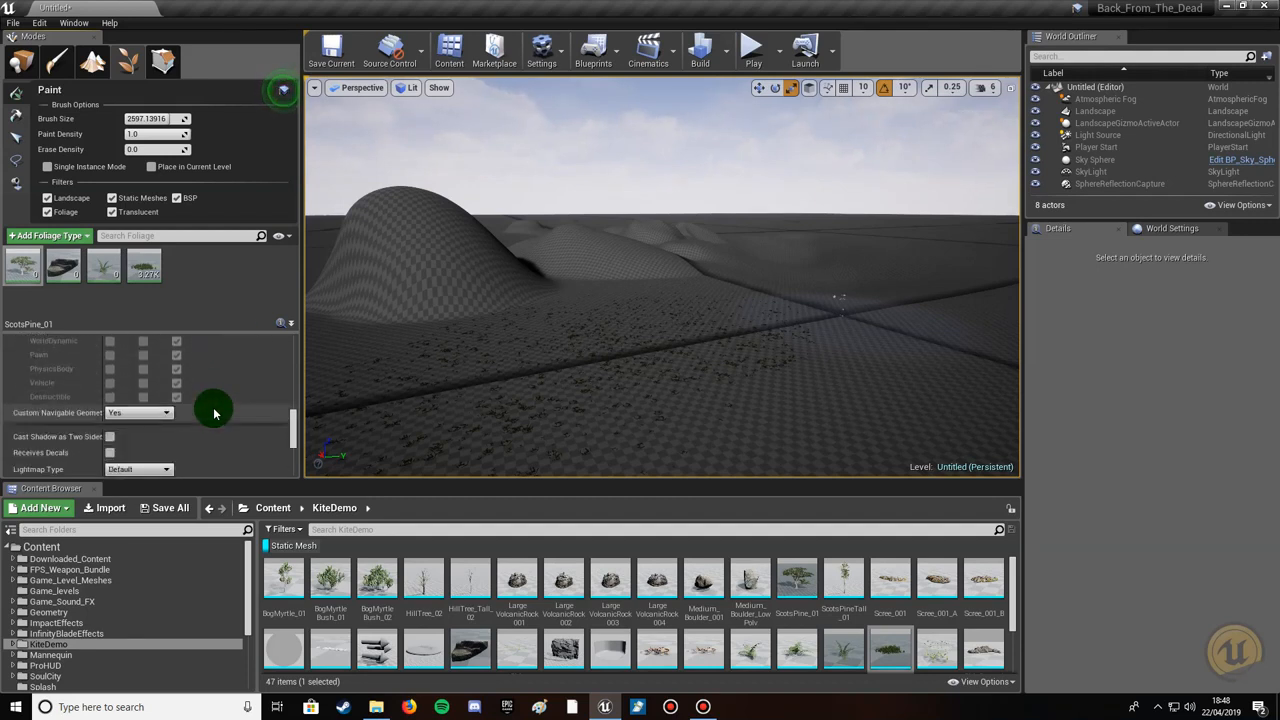
{"action": "scroll", "coordinate": [213, 412], "scroll_direction": "down", "scroll_amount": 1}
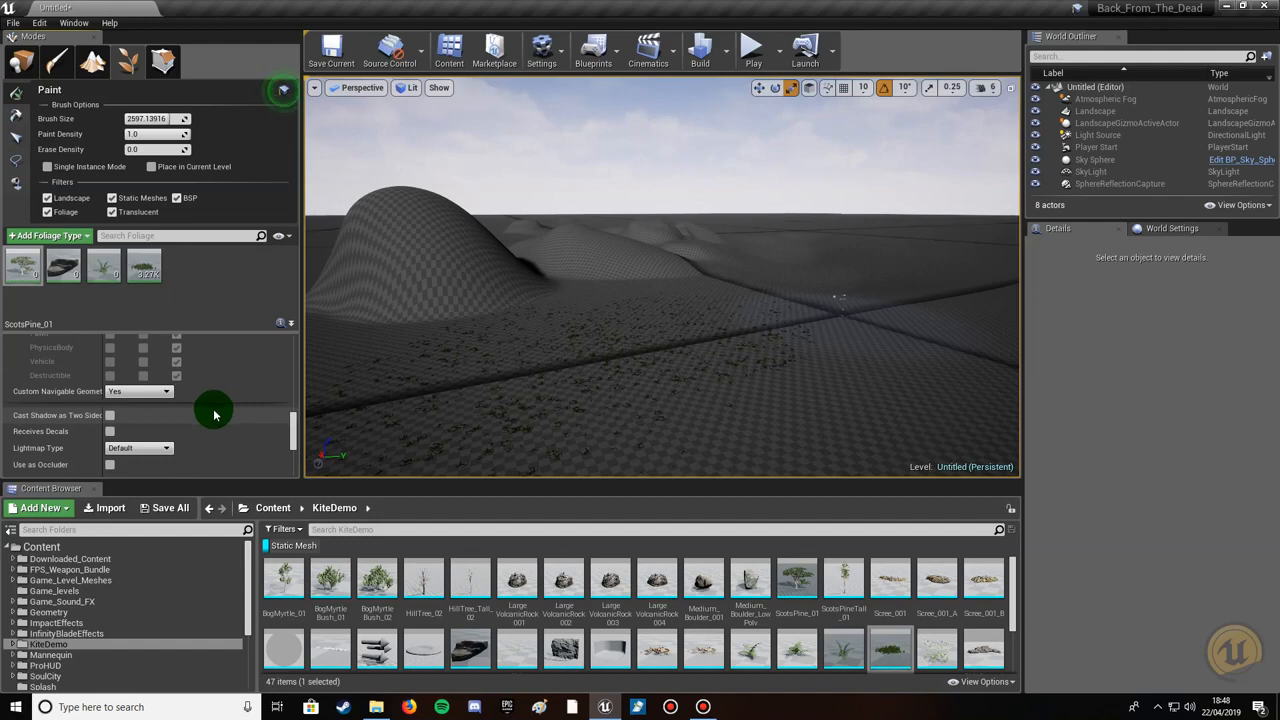
Set the Scots pine's lightmap type to Force Volumetric.
{"action": "scroll", "coordinate": [213, 412], "scroll_direction": "down", "scroll_amount": 2}
{"action": "left_click", "coordinate": [126, 406]}
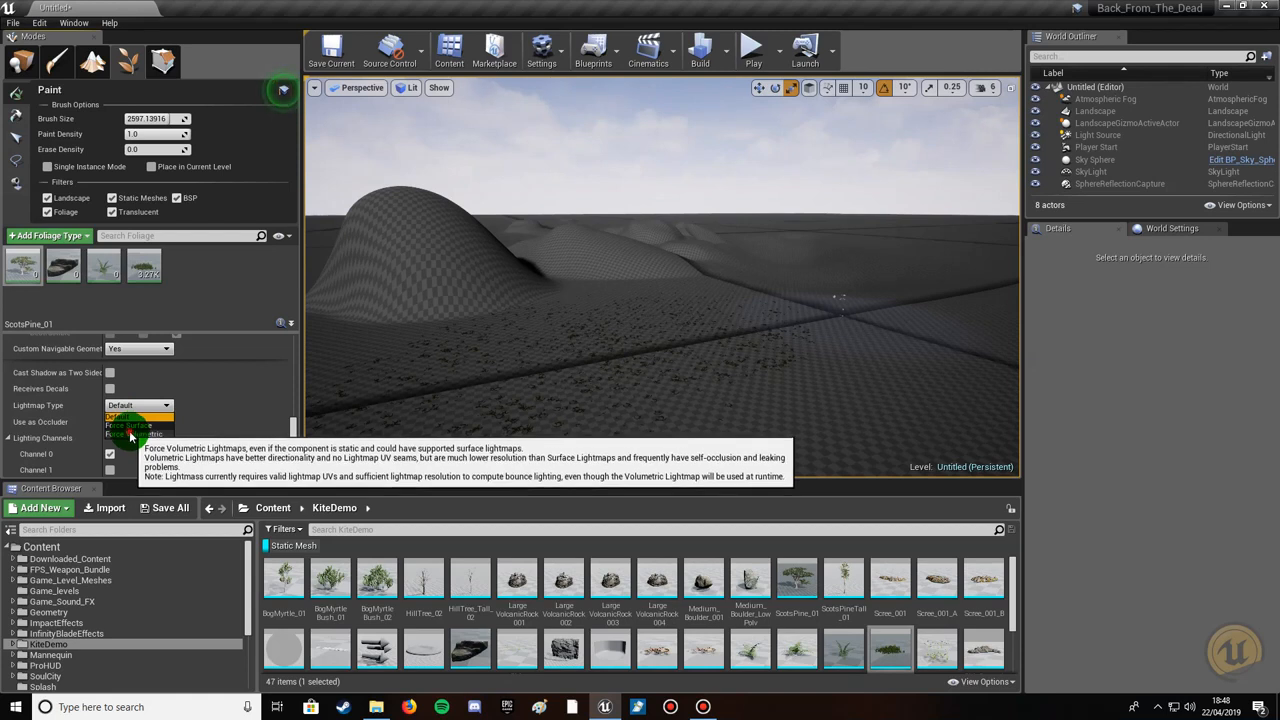
{"action": "left_click", "coordinate": [130, 436]}
Review the Scots pine's lighting channels, physics material override and density scaling option.
{"action": "scroll", "coordinate": [130, 434], "scroll_direction": "down", "scroll_amount": 4}
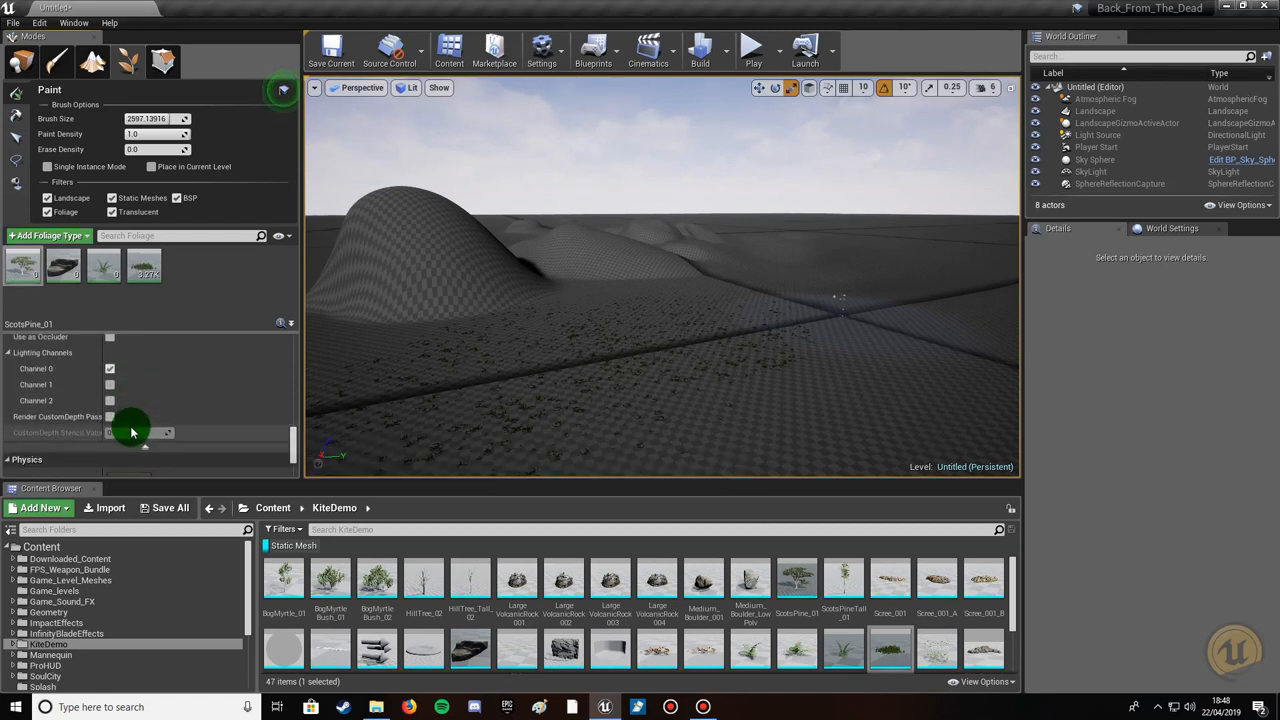
{"action": "scroll", "coordinate": [130, 432], "scroll_direction": "down", "scroll_amount": 3}
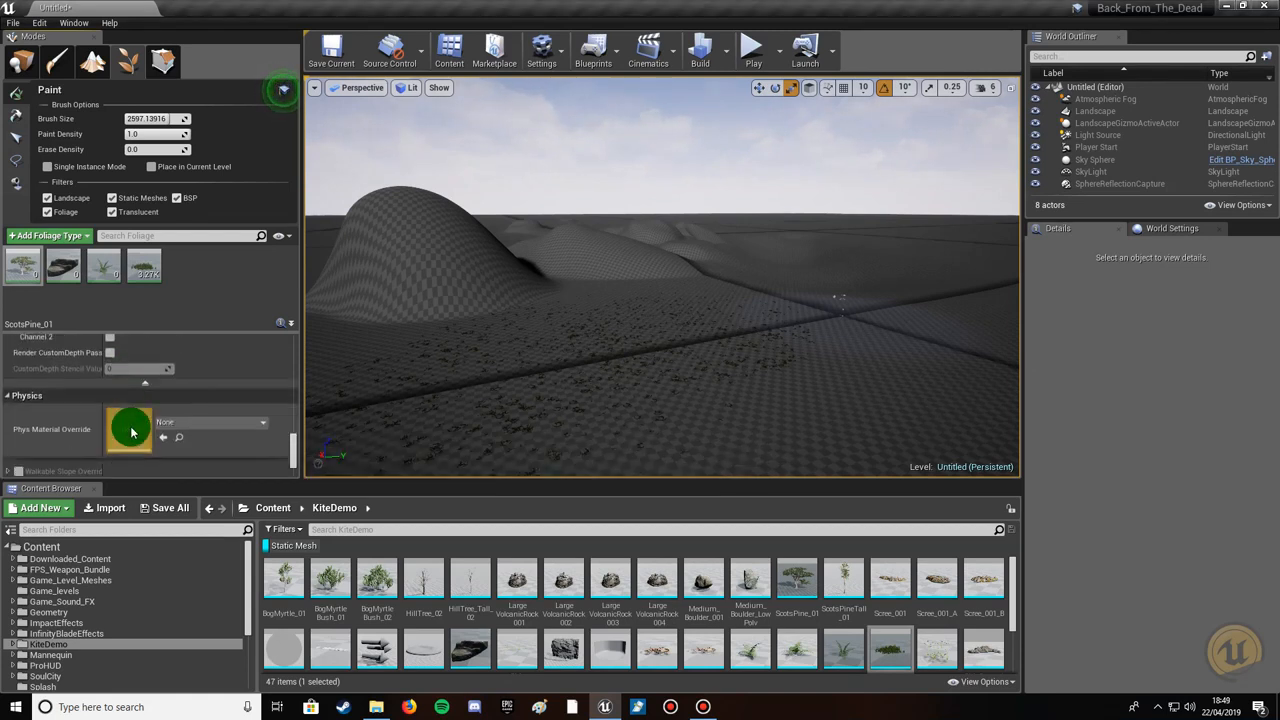
{"action": "scroll", "coordinate": [131, 441], "scroll_direction": "down", "scroll_amount": 2}
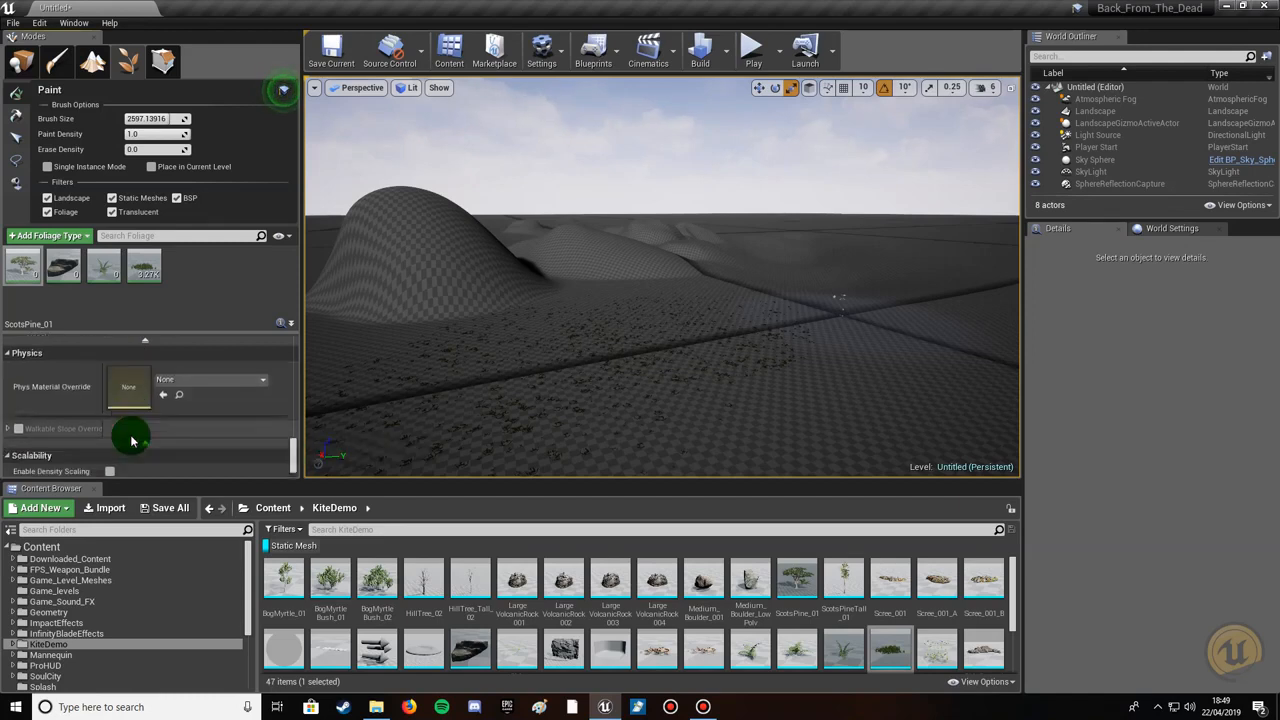
{"action": "scroll", "coordinate": [131, 441], "scroll_direction": "down", "scroll_amount": 1}
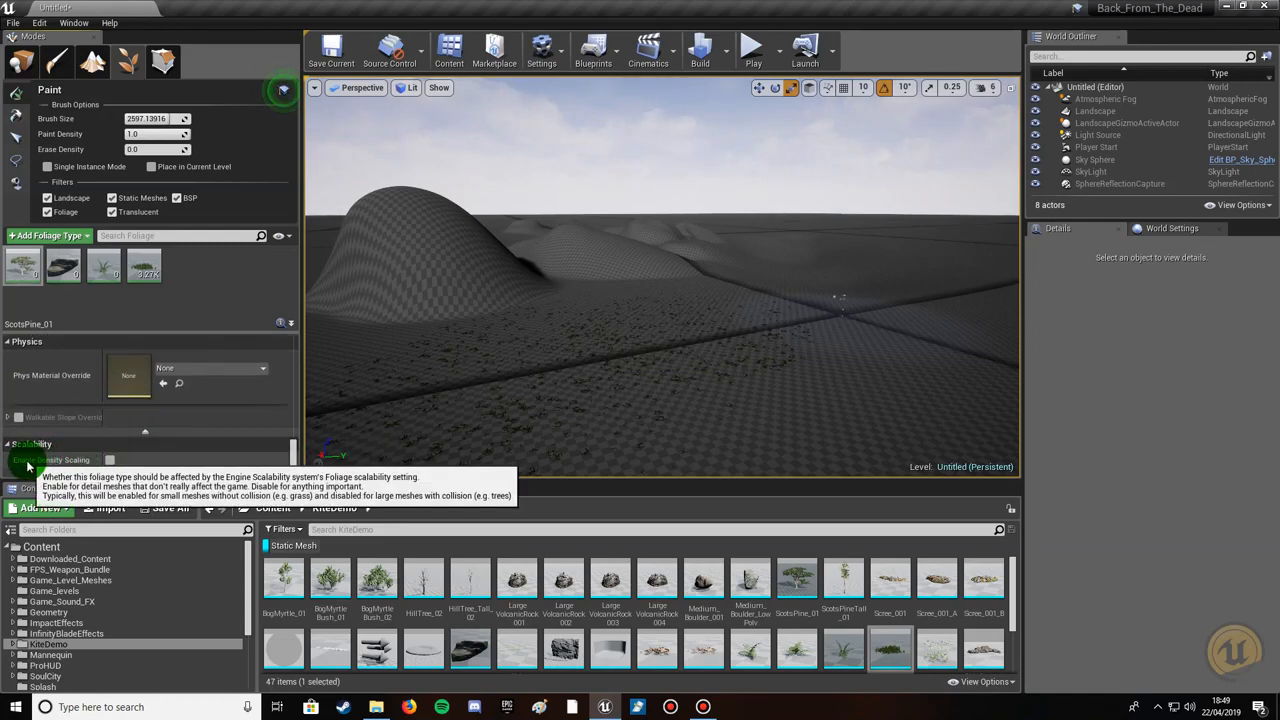
{"action": "left_click", "coordinate": [109, 461]}
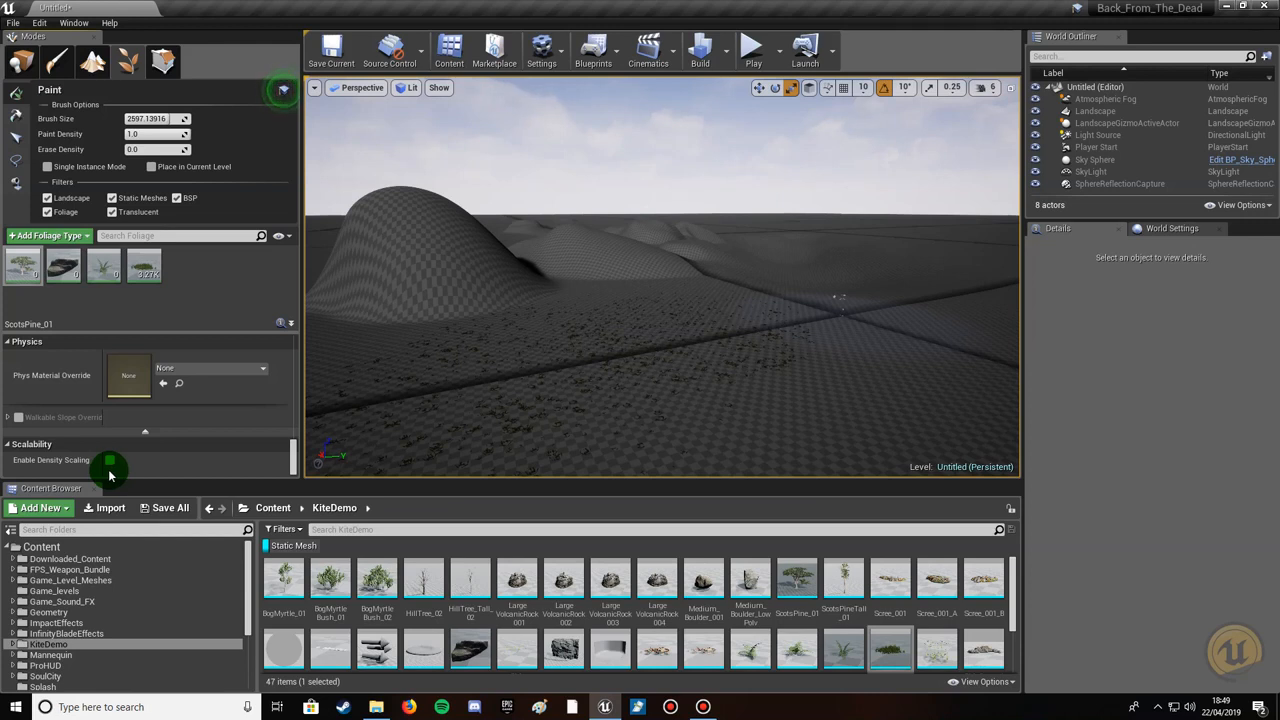
Activate the Scots pine foliage type and paint a first few trees over the grassy patch of the landscape.
{"action": "left_click", "coordinate": [15, 262]}
{"action": "right_click_drag", "start_coordinate": [554, 364], "coordinate": [320, 329]}
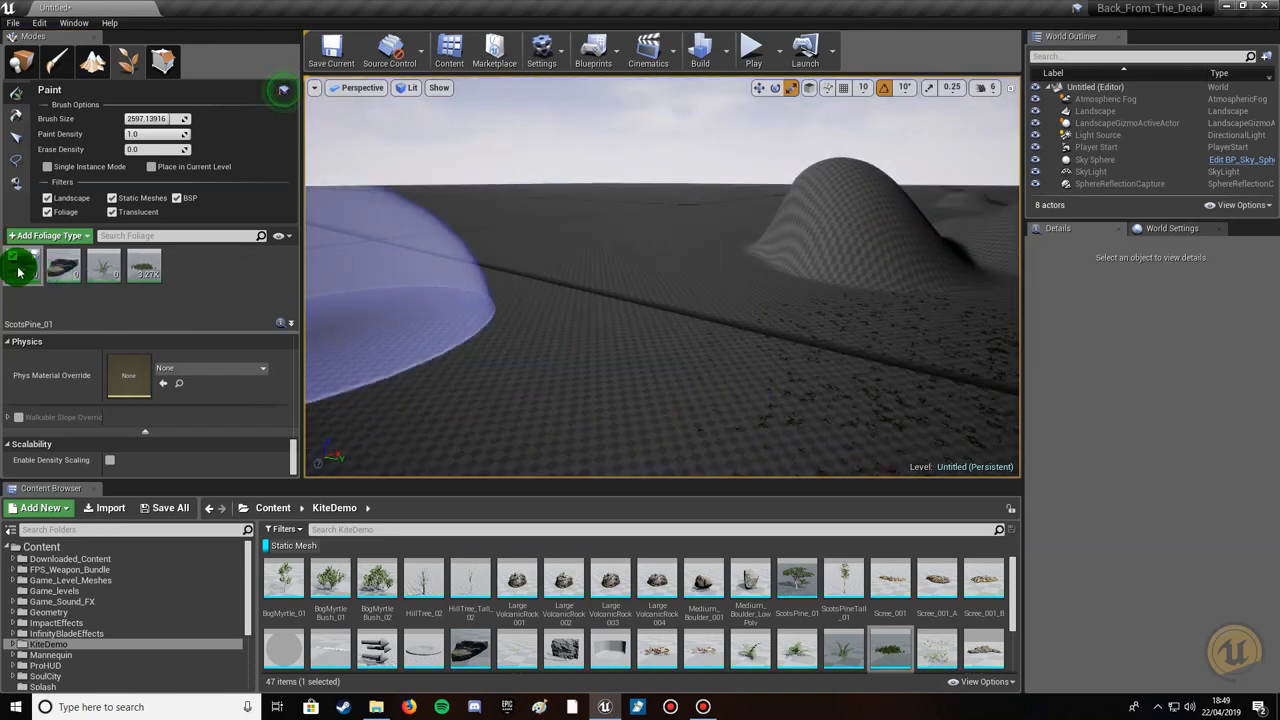
{"action": "left_click", "coordinate": [48, 258]}
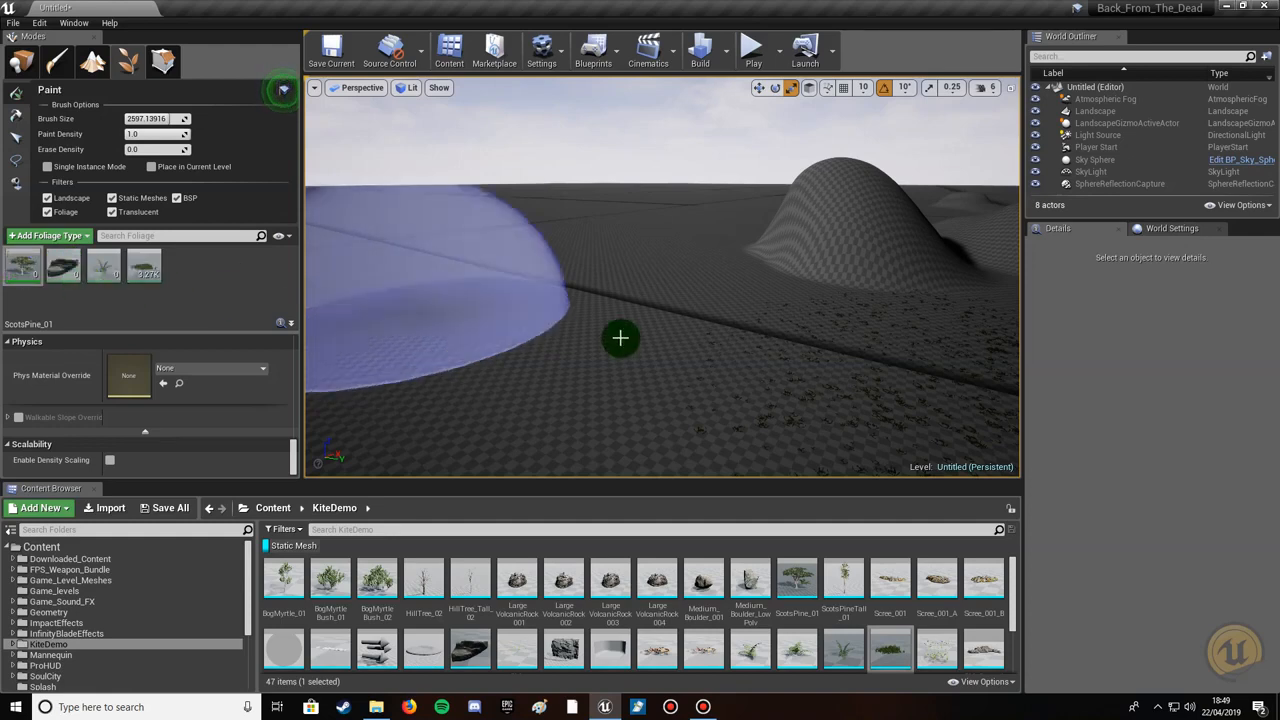
{"action": "right_click_drag", "start_coordinate": [636, 336], "coordinate": [671, 340]}
{"action": "left_click_drag", "start_coordinate": [680, 337], "coordinate": [740, 329]}
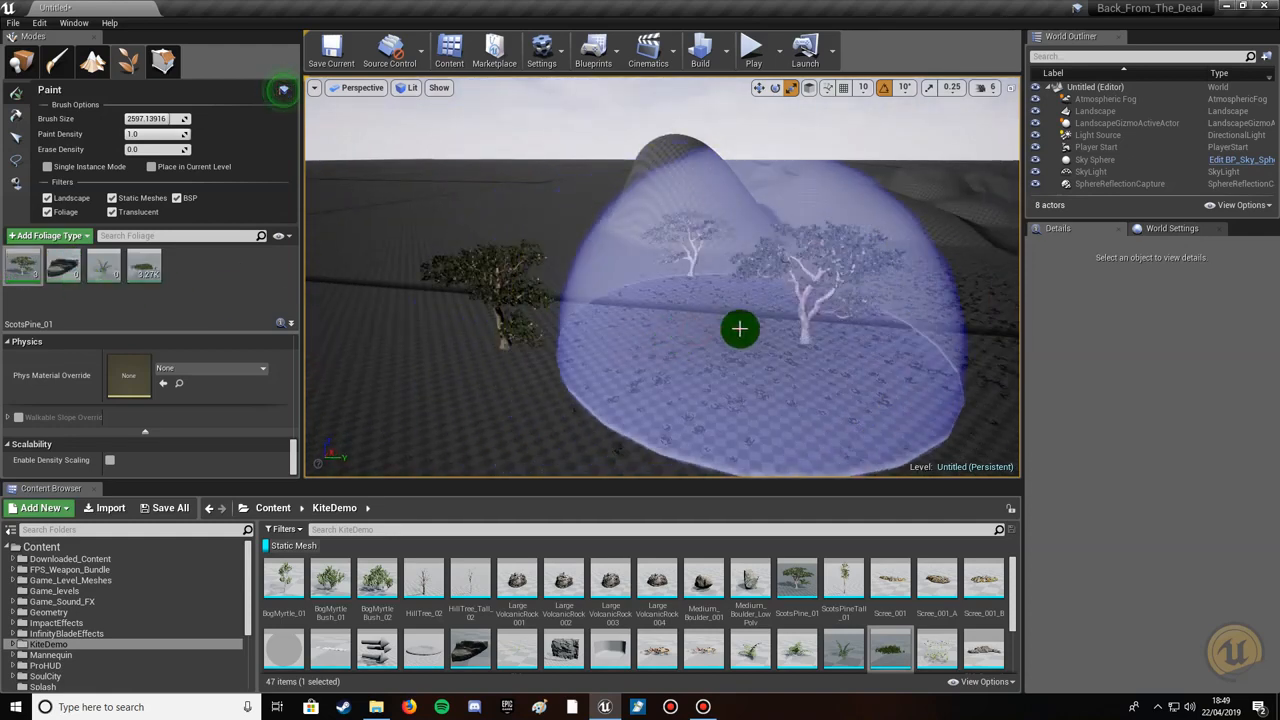
Paint additional Scots pines around the first group, spreading them across the landscape near the hill.
{"action": "right_click_drag", "start_coordinate": [740, 329], "coordinate": [740, 329]}
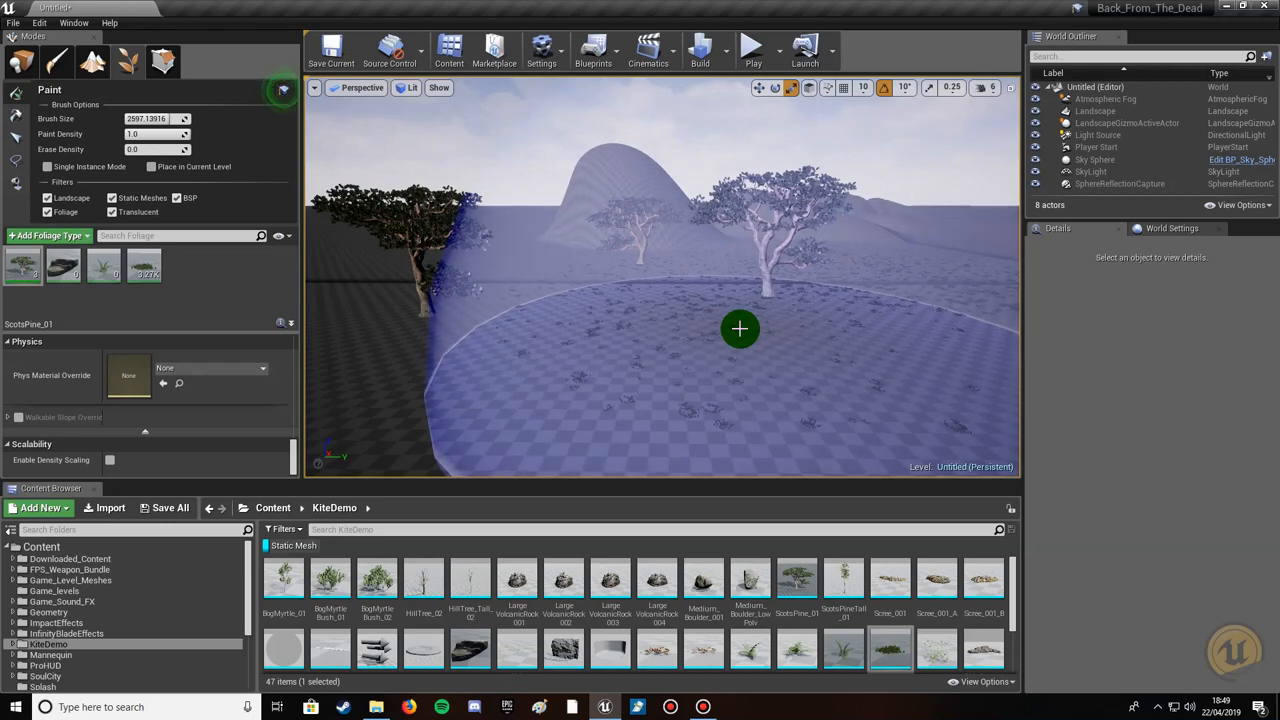
{"action": "mouse_move", "coordinate": [710, 322]}
{"action": "right_mouse_down"}
{"action": "mouse_move", "coordinate": [716, 356]}
{"action": "mouse_move", "coordinate": [800, 378]}
{"action": "right_mouse_up"}
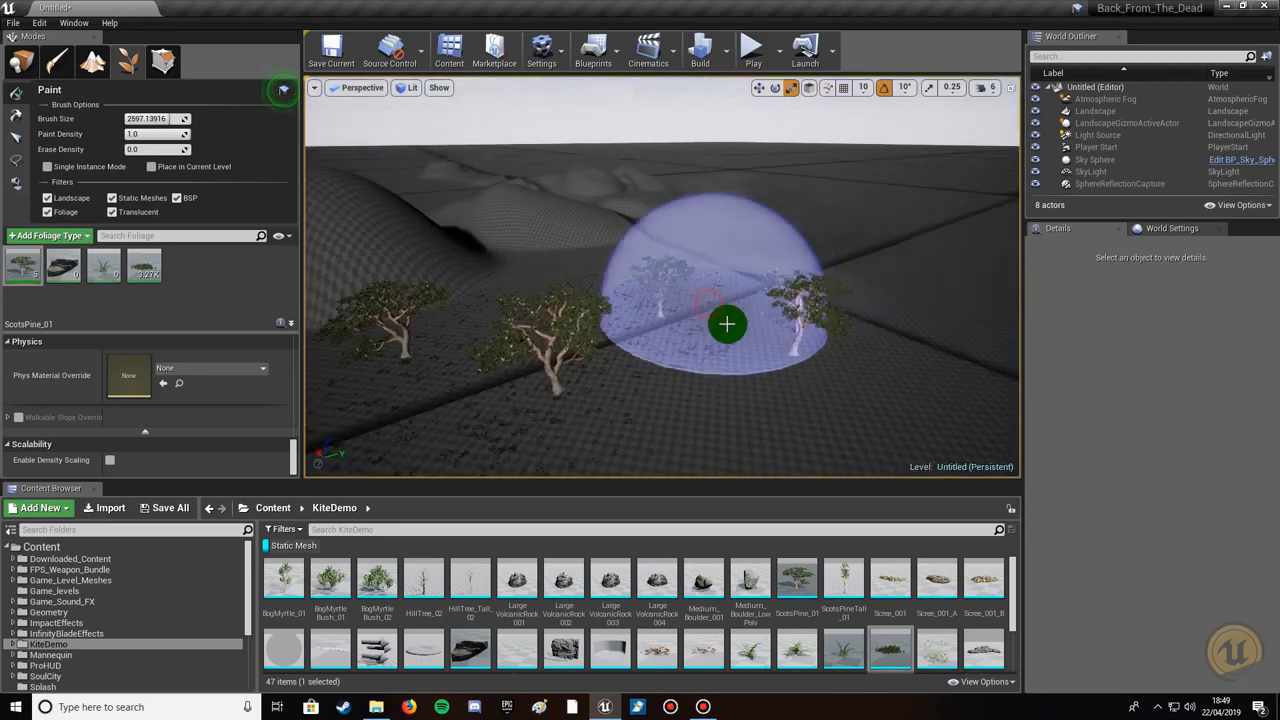
{"action": "right_click_drag", "start_coordinate": [604, 286], "coordinate": [597, 385]}
{"action": "left_click", "coordinate": [591, 226]}
{"action": "mouse_move", "coordinate": [591, 226]}
{"action": "right_mouse_down"}
{"action": "mouse_move", "coordinate": [580, 180]}
{"action": "mouse_move", "coordinate": [660, 155]}
{"action": "mouse_move", "coordinate": [696, 160]}
{"action": "right_mouse_up"}
{"action": "left_click", "coordinate": [680, 322]}
{"action": "mouse_move", "coordinate": [674, 322]}
{"action": "right_mouse_down"}
{"action": "mouse_move", "coordinate": [630, 290]}
{"action": "mouse_move", "coordinate": [676, 321]}
{"action": "right_mouse_up"}
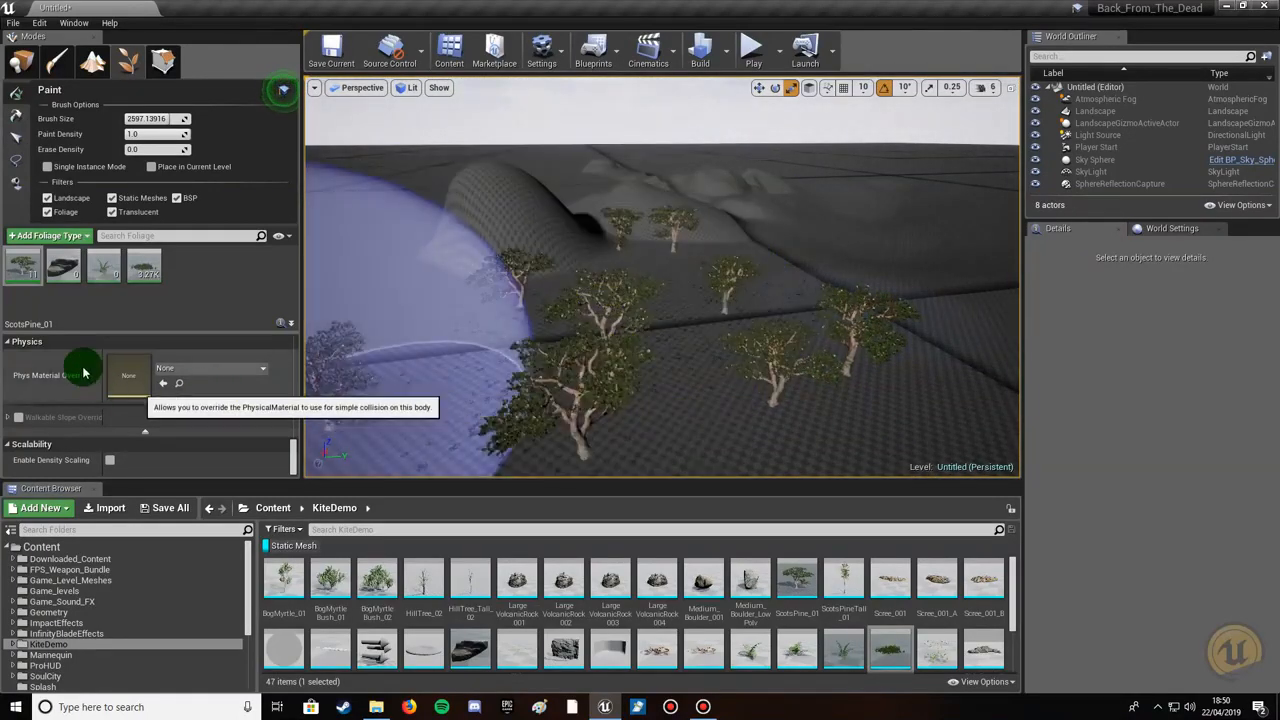
Activate the SM_Boulder05a foliage type and set its Scale X minimum and maximum to 5.
{"action": "left_click", "coordinate": [60, 264]}
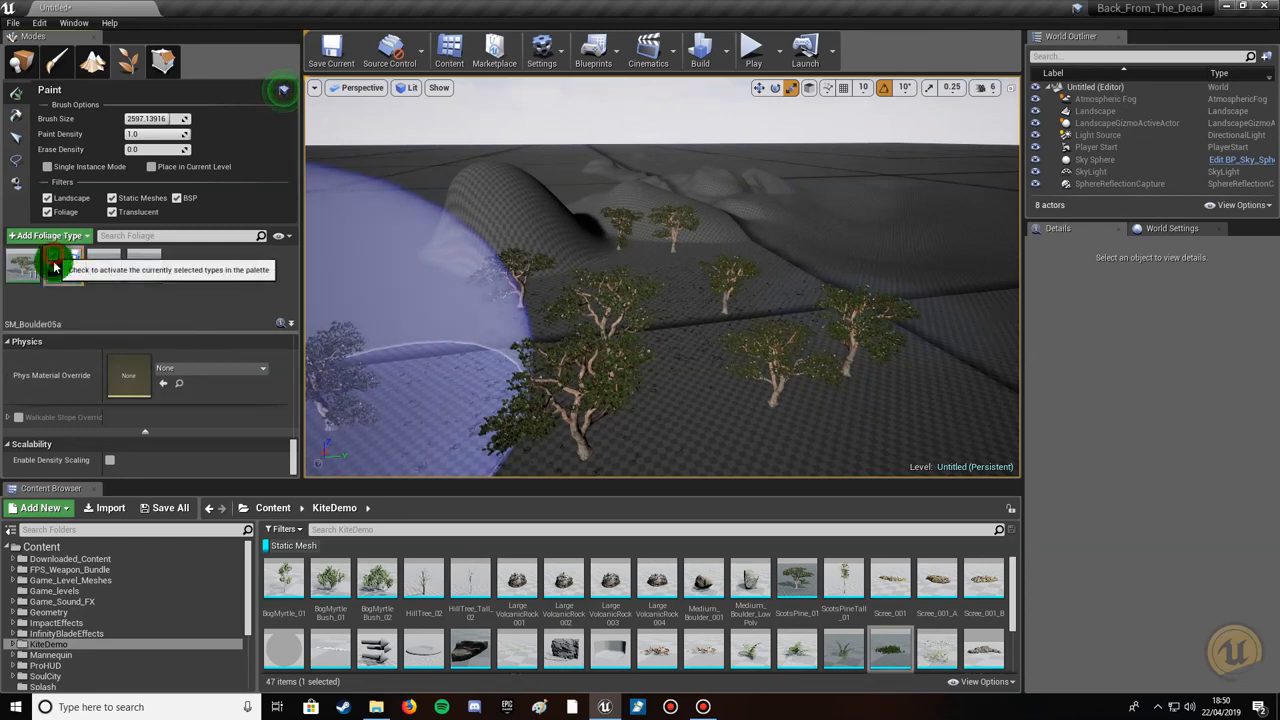
{"action": "scroll", "coordinate": [138, 416], "scroll_direction": "down", "scroll_amount": 10}
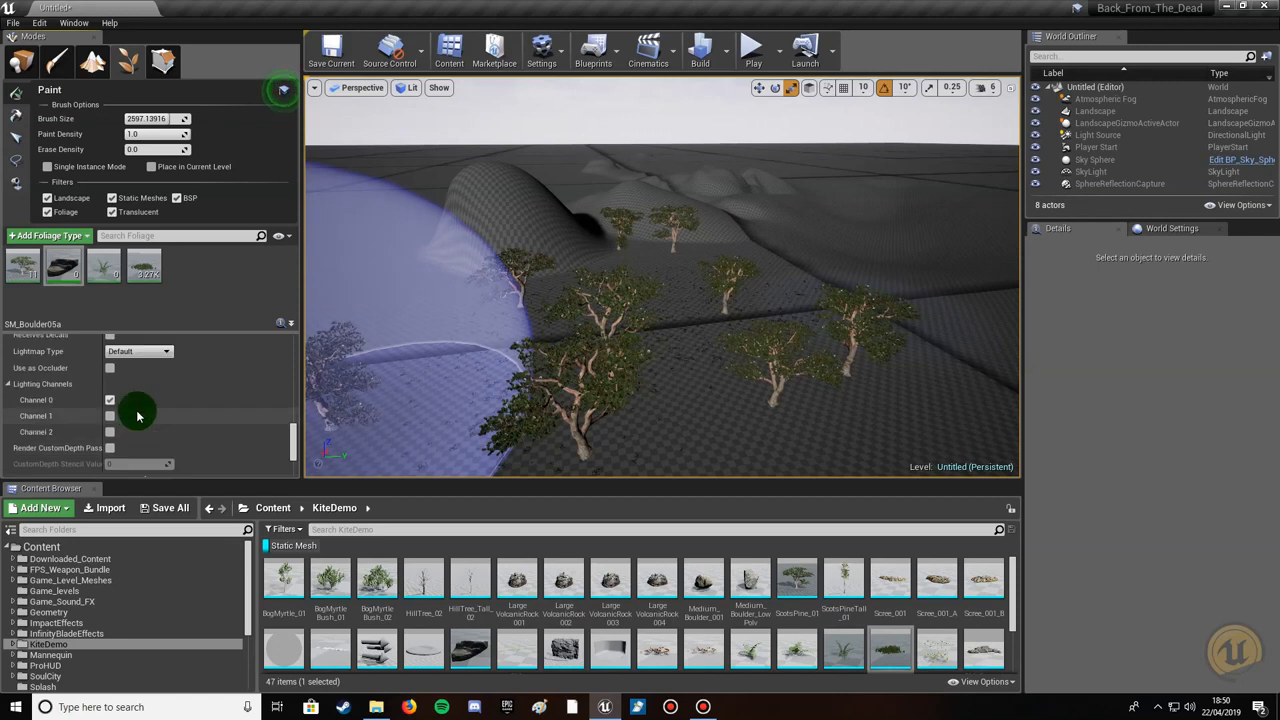
{"action": "scroll", "coordinate": [138, 416], "scroll_direction": "up", "scroll_amount": 15}
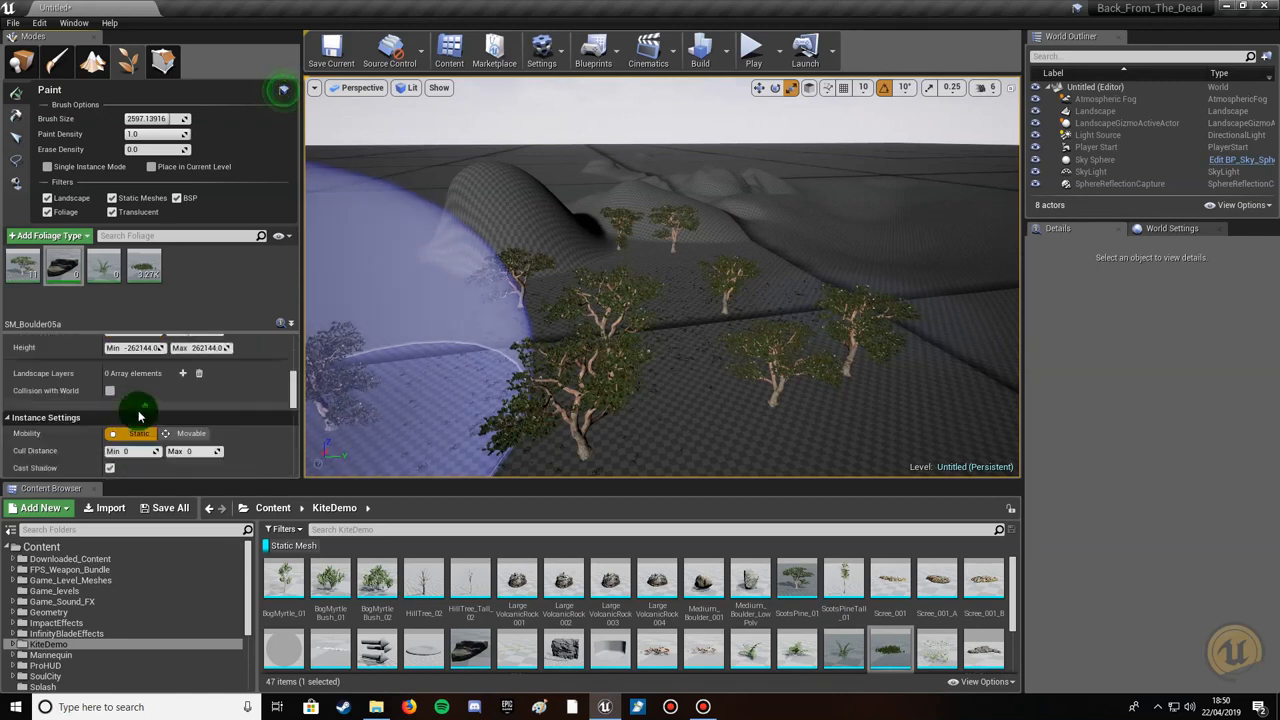
{"action": "scroll", "coordinate": [138, 416], "scroll_direction": "down", "scroll_amount": 4}
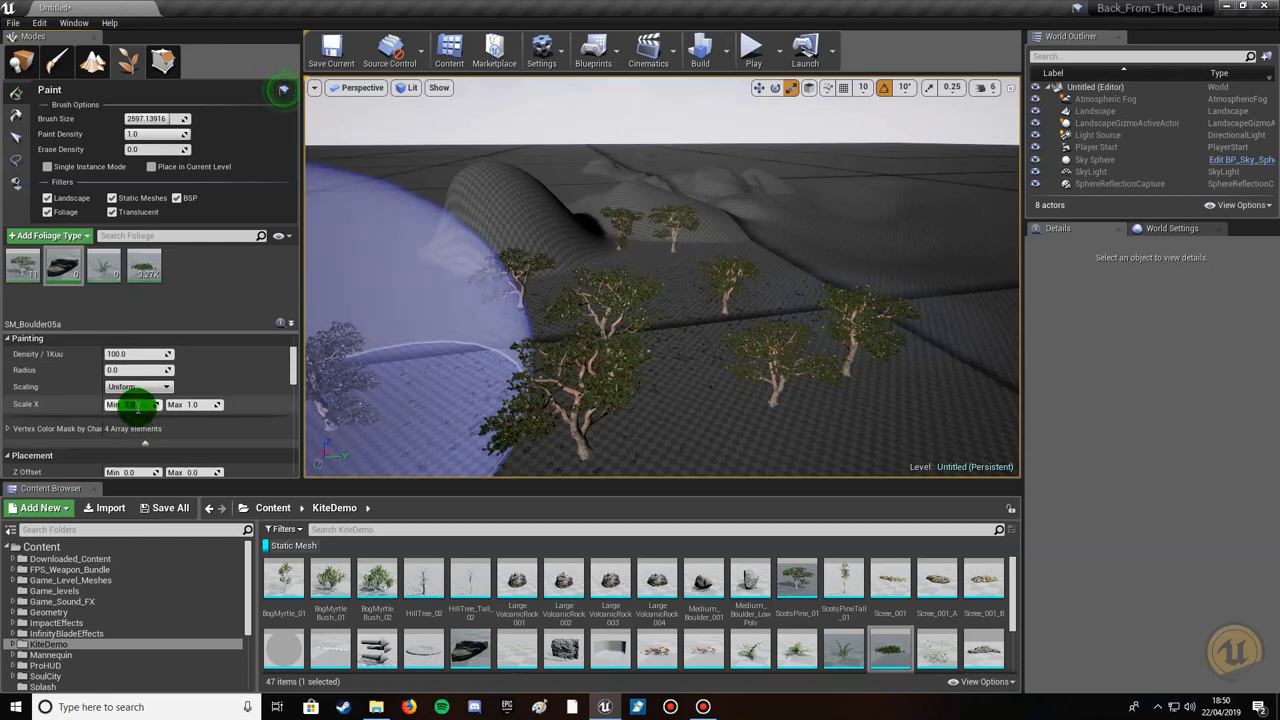
{"action": "type", "text": "59"}
{"action": "left_click", "coordinate": [173, 455]}
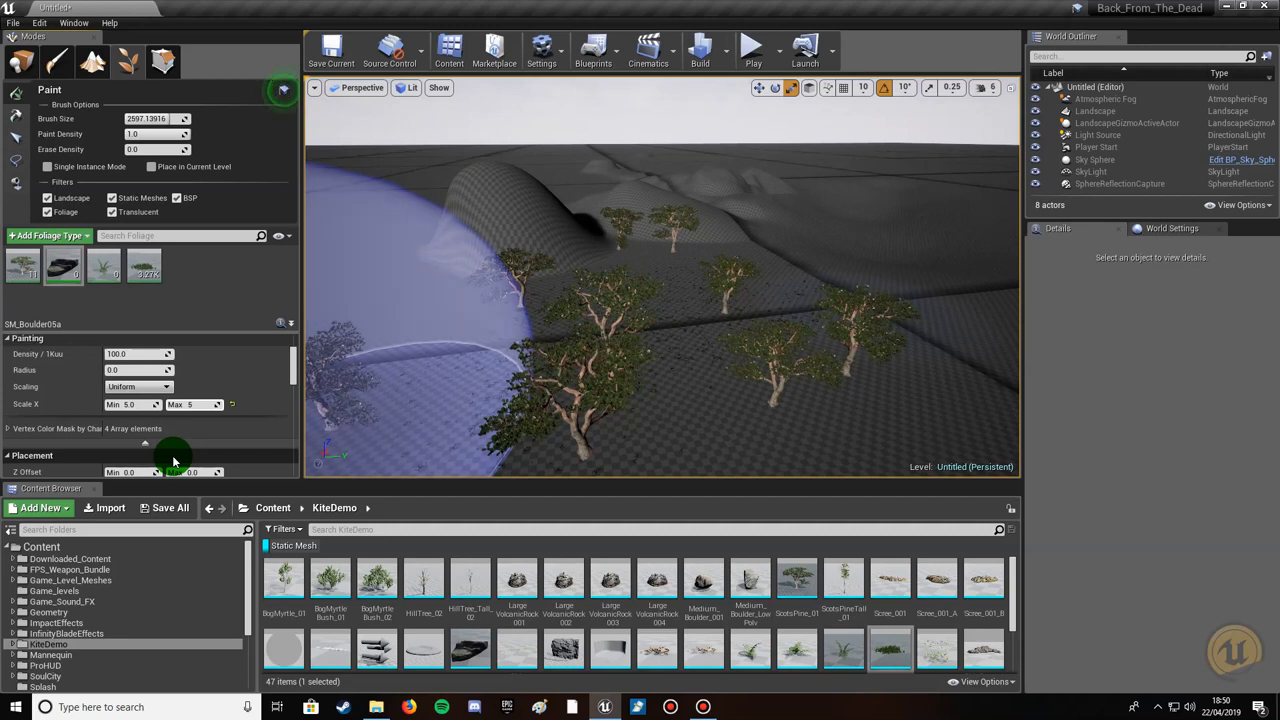
Set the boulder's maximum cull distance to 15000 and disable its static shadow casting.
{"action": "scroll", "coordinate": [173, 462], "scroll_direction": "down", "scroll_amount": 5}
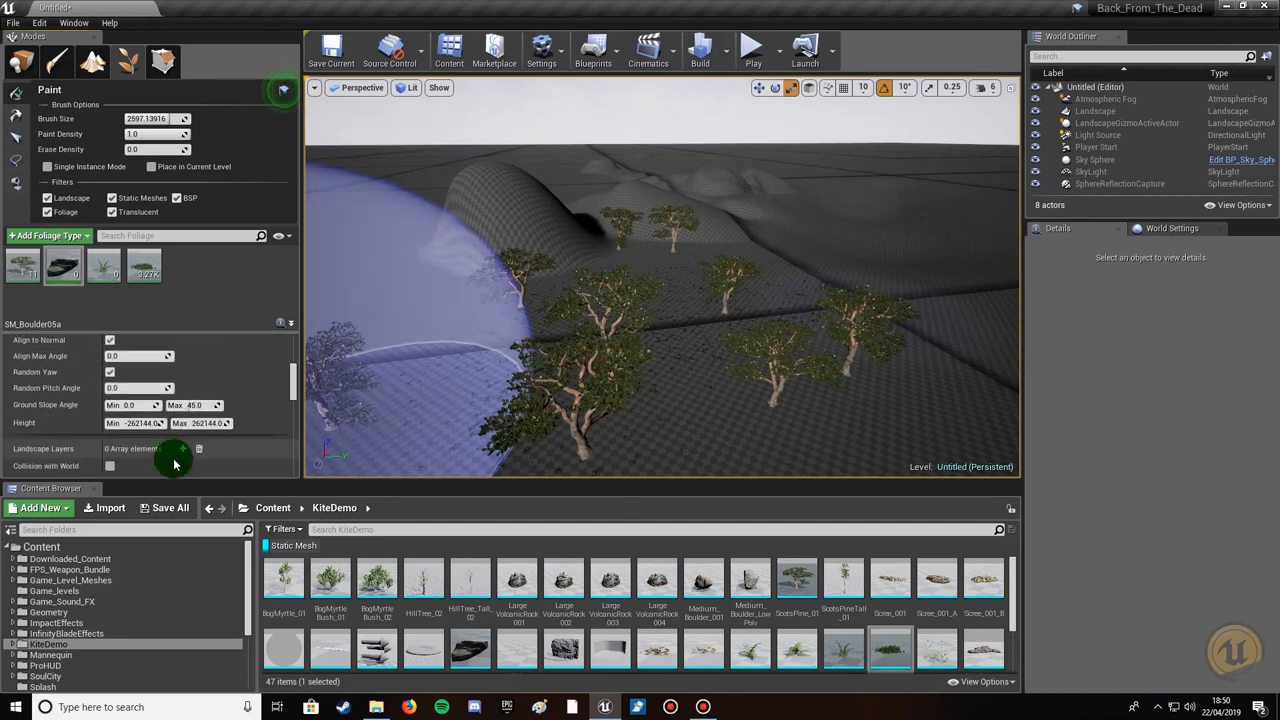
{"action": "scroll", "coordinate": [173, 463], "scroll_direction": "down", "scroll_amount": 2}
{"action": "scroll", "coordinate": [175, 466], "scroll_direction": "down", "scroll_amount": 3}
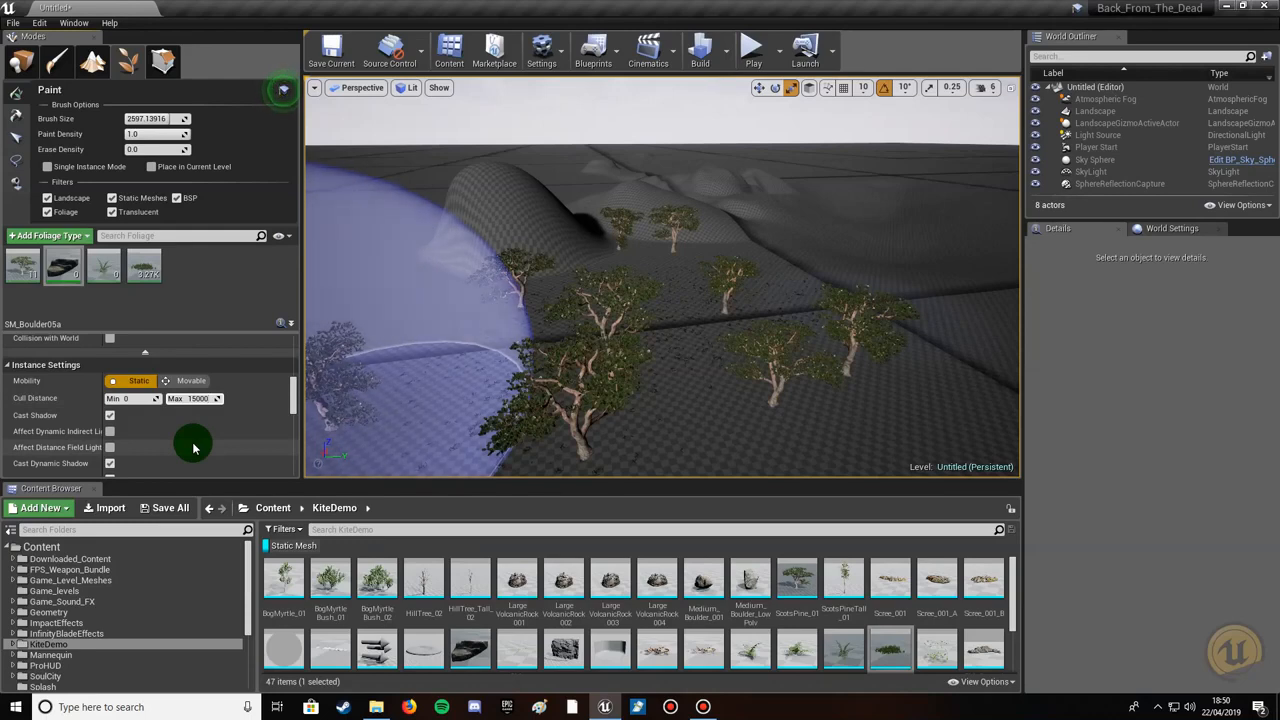
{"action": "scroll", "coordinate": [125, 457], "scroll_direction": "down", "scroll_amount": 1}
{"action": "left_click", "coordinate": [111, 458]}
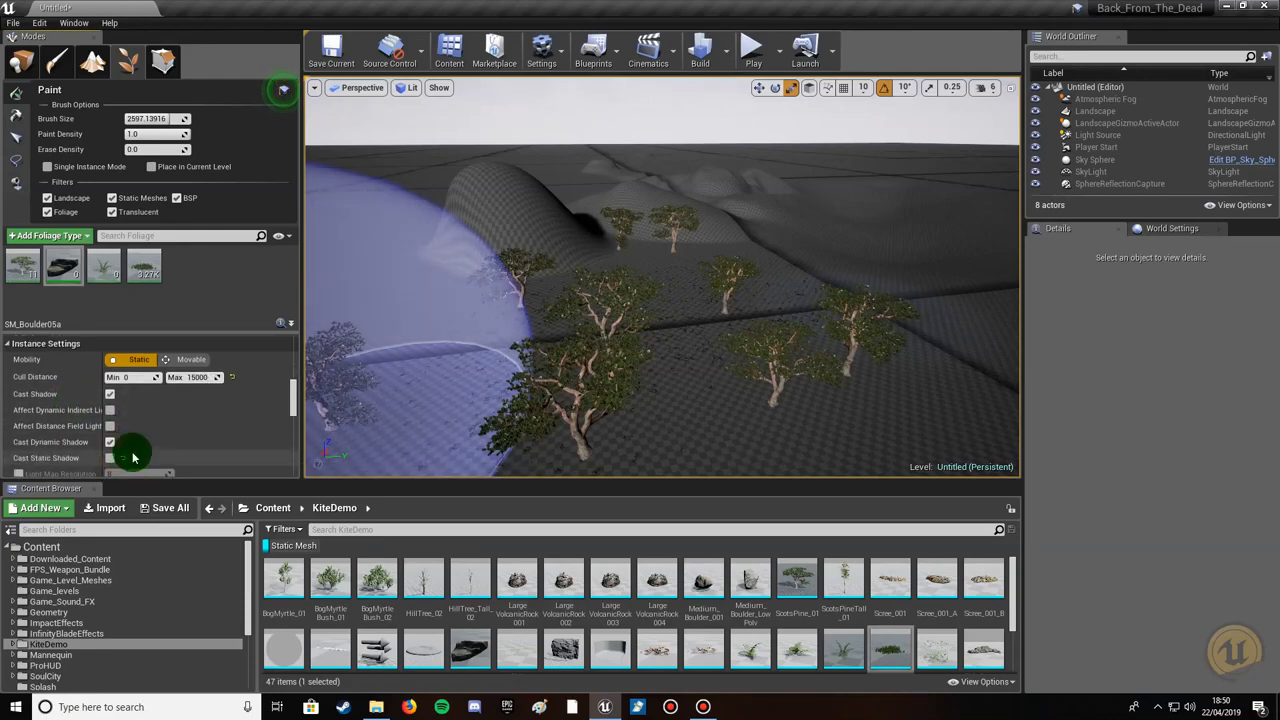
Set the boulder's collision preset to BlockAll.
{"action": "scroll", "coordinate": [133, 457], "scroll_direction": "down", "scroll_amount": 2}
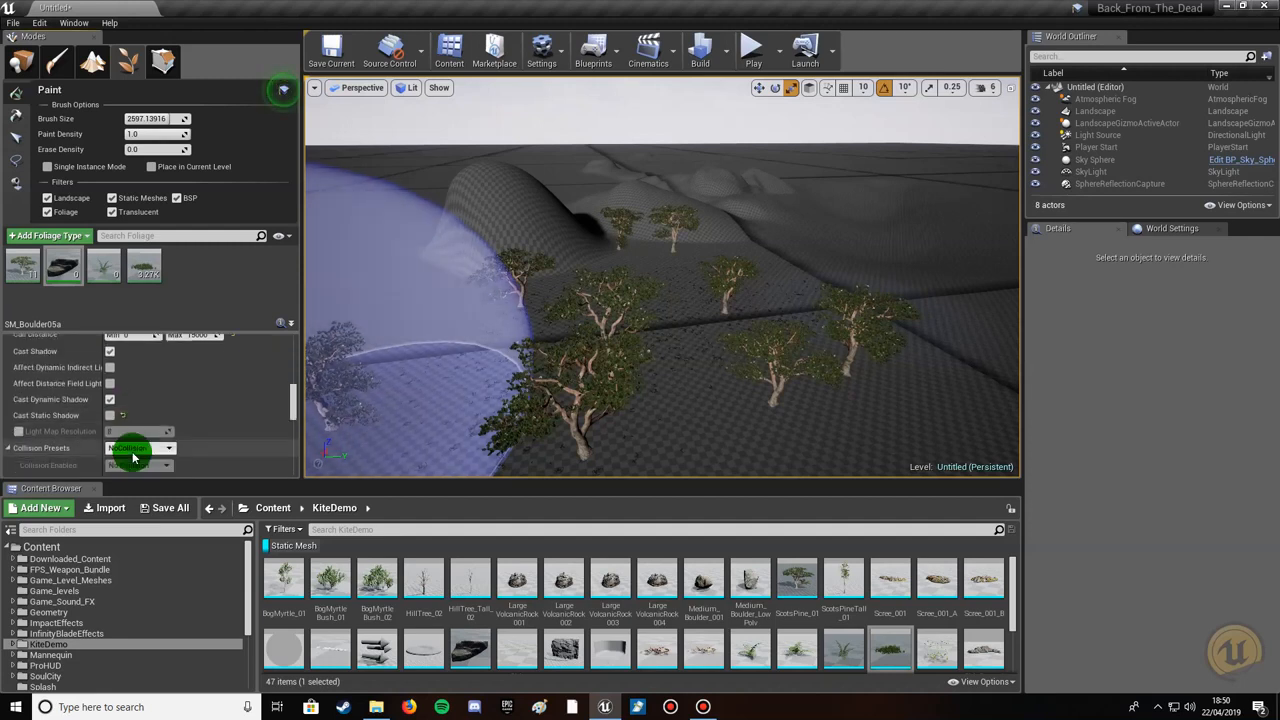
{"action": "left_click", "coordinate": [133, 450]}
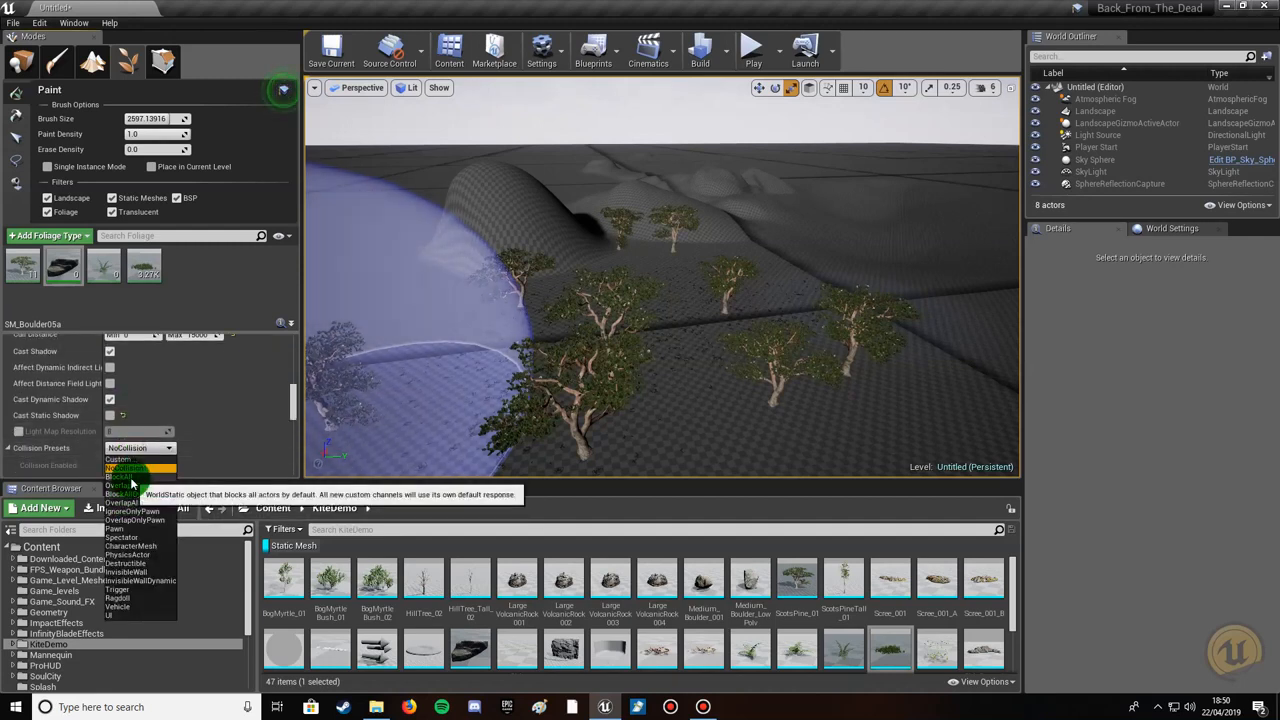
{"action": "left_click", "coordinate": [131, 484]}
Set the boulder's painting density to 1 and its radius to 750.
{"action": "scroll", "coordinate": [172, 423], "scroll_direction": "up", "scroll_amount": 3}
{"action": "scroll", "coordinate": [179, 428], "scroll_direction": "up", "scroll_amount": 6}
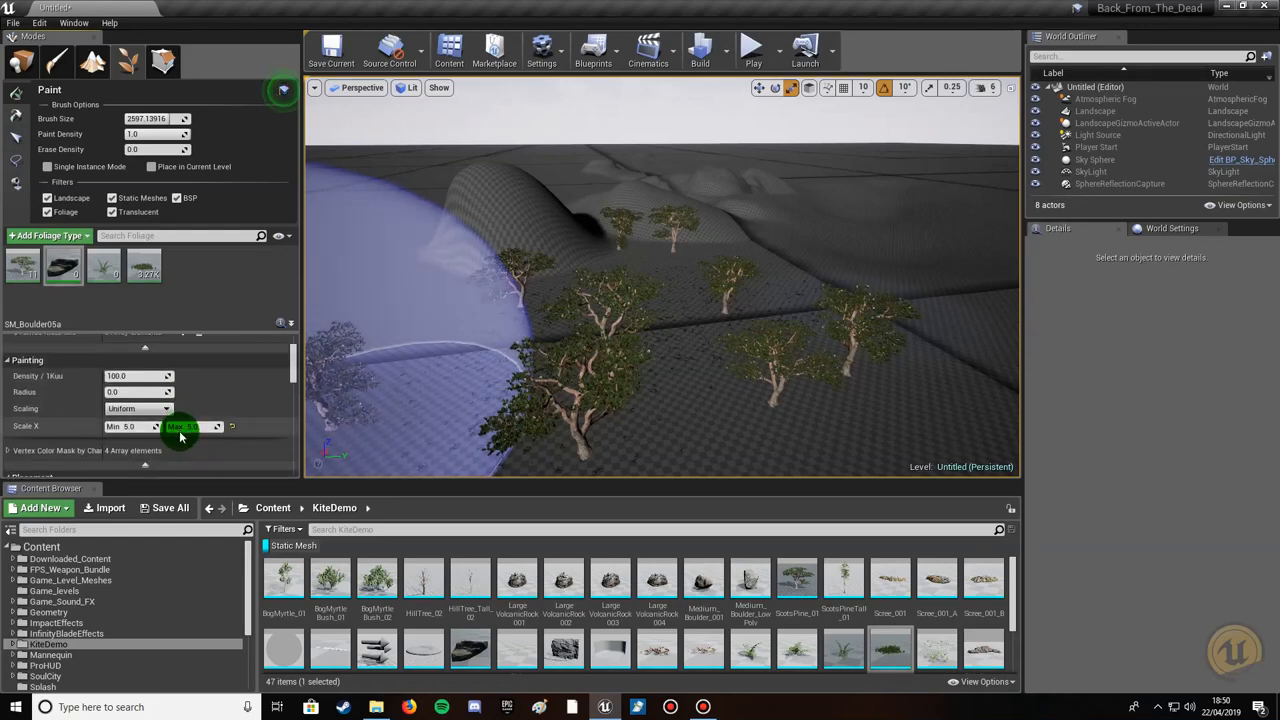
{"action": "left_click", "coordinate": [131, 379]}
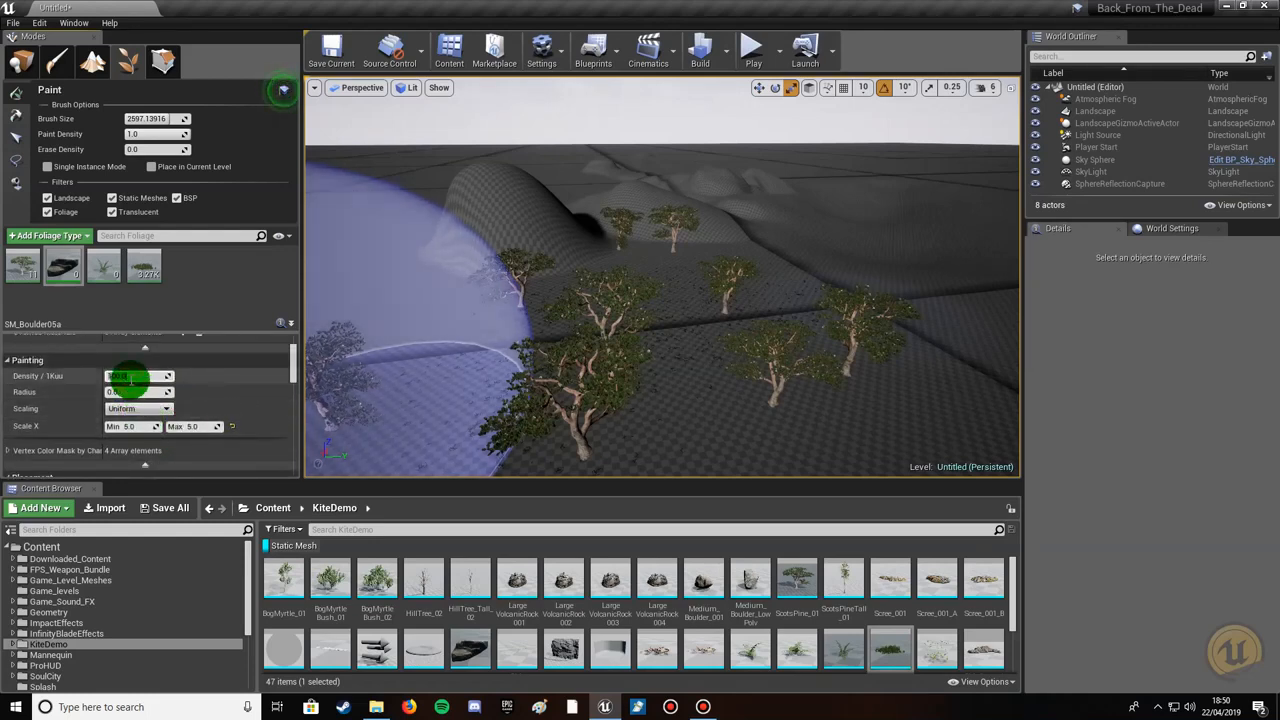
{"action": "type", "text": "1"}
{"action": "left_click", "coordinate": [128, 392]}
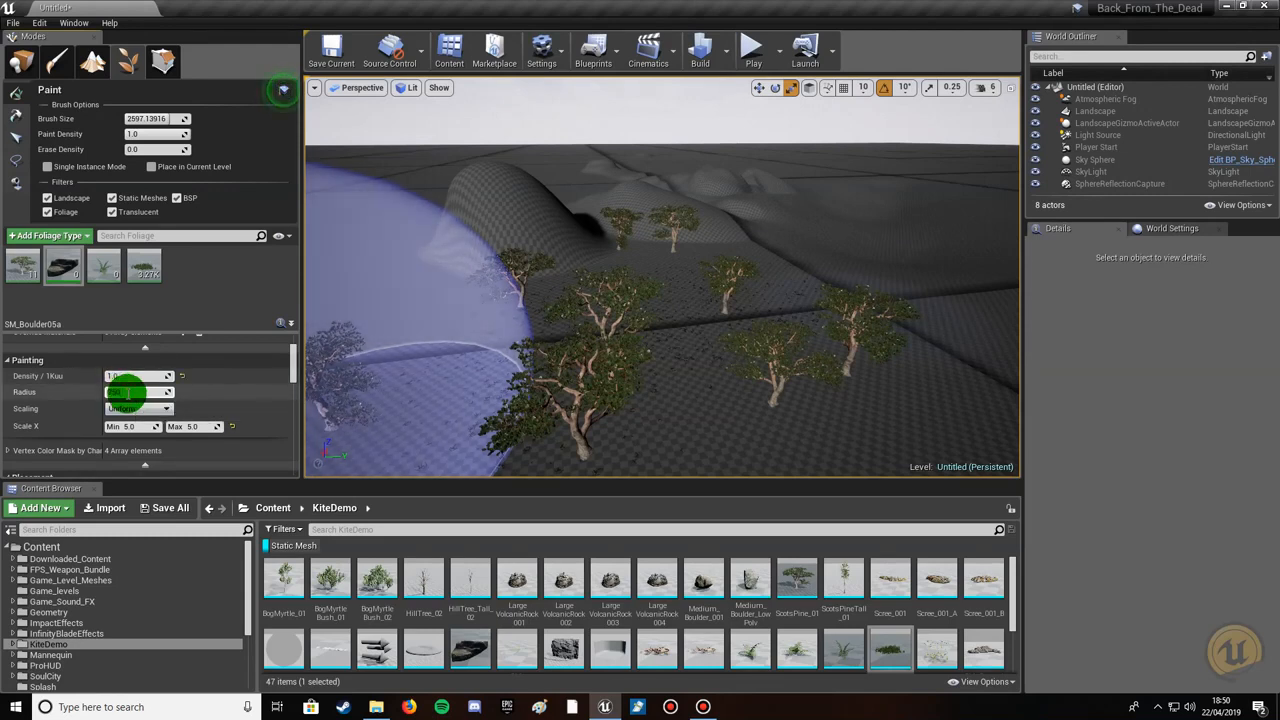
Paint several patches of boulders on the landscape beside and among the Scots pines.
{"action": "right_click_drag", "start_coordinate": [580, 310], "coordinate": [860, 312]}
{"action": "left_click", "coordinate": [497, 320]}
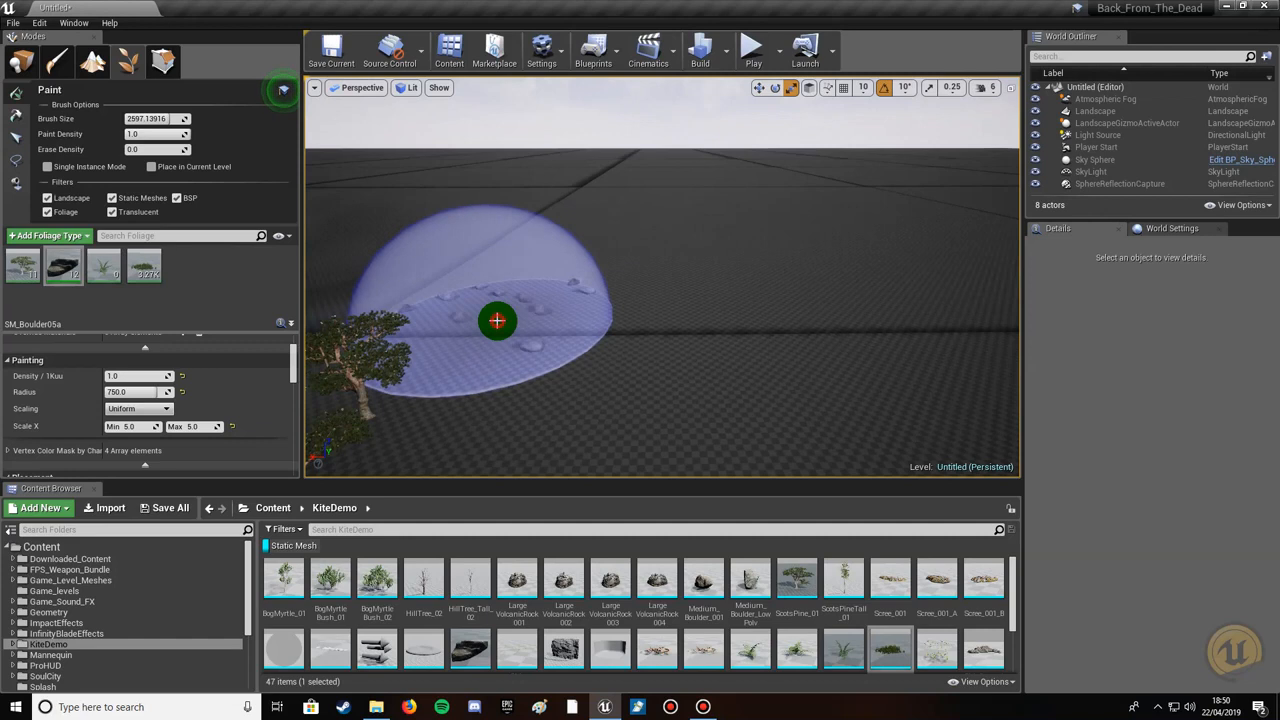
{"action": "right_click_drag", "start_coordinate": [543, 248], "coordinate": [450, 236]}
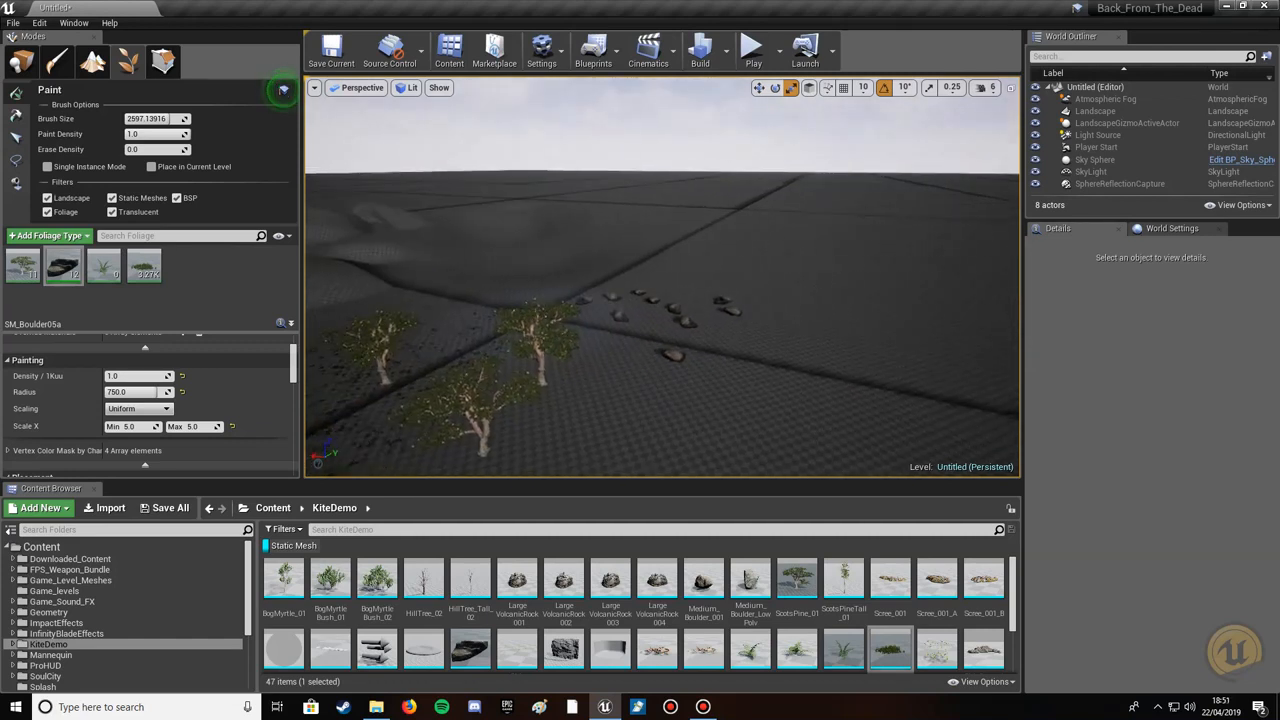
{"action": "left_click", "coordinate": [466, 293]}
{"action": "right_click_drag", "start_coordinate": [467, 291], "coordinate": [400, 325]}
{"action": "left_click", "coordinate": [478, 286]}
{"action": "mouse_move", "coordinate": [478, 287]}
{"action": "right_mouse_down"}
{"action": "mouse_move", "coordinate": [440, 285]}
{"action": "mouse_move", "coordinate": [420, 258]}
{"action": "right_mouse_up"}
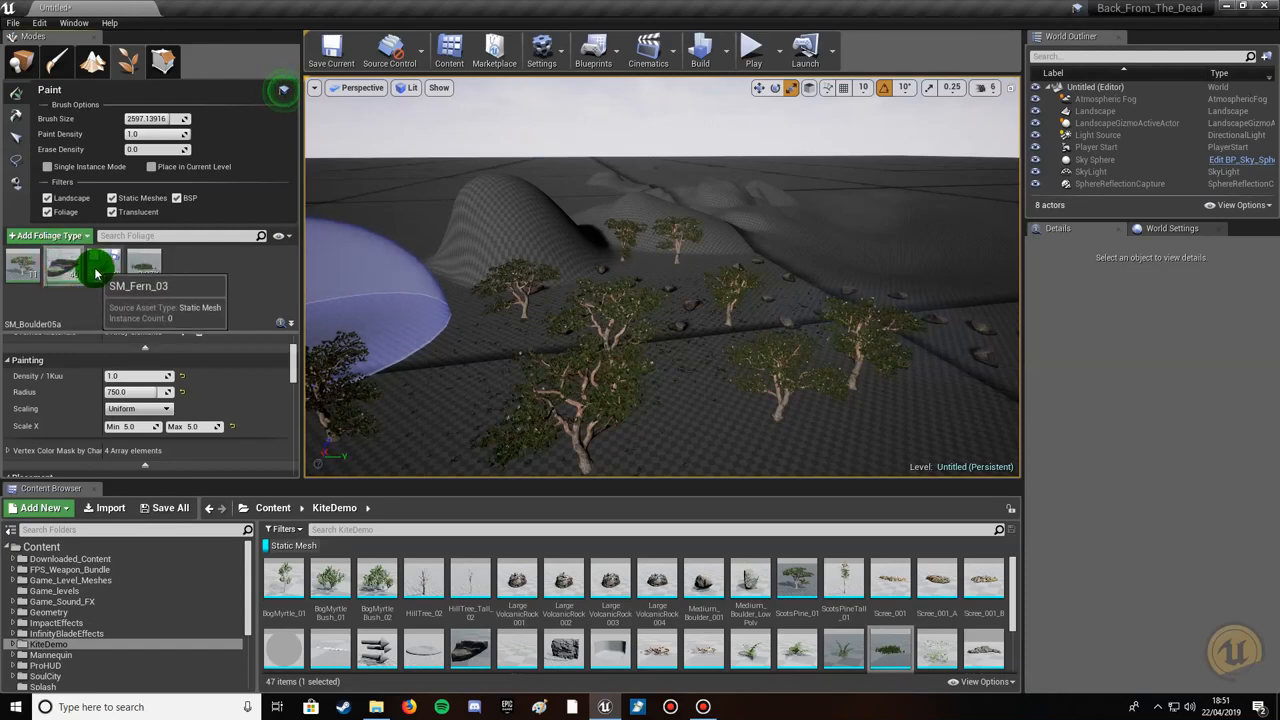
Select the SM_Fern_03 foliage type and set its painting density to 25 and its radius to 210.
{"action": "left_click", "coordinate": [100, 270]}
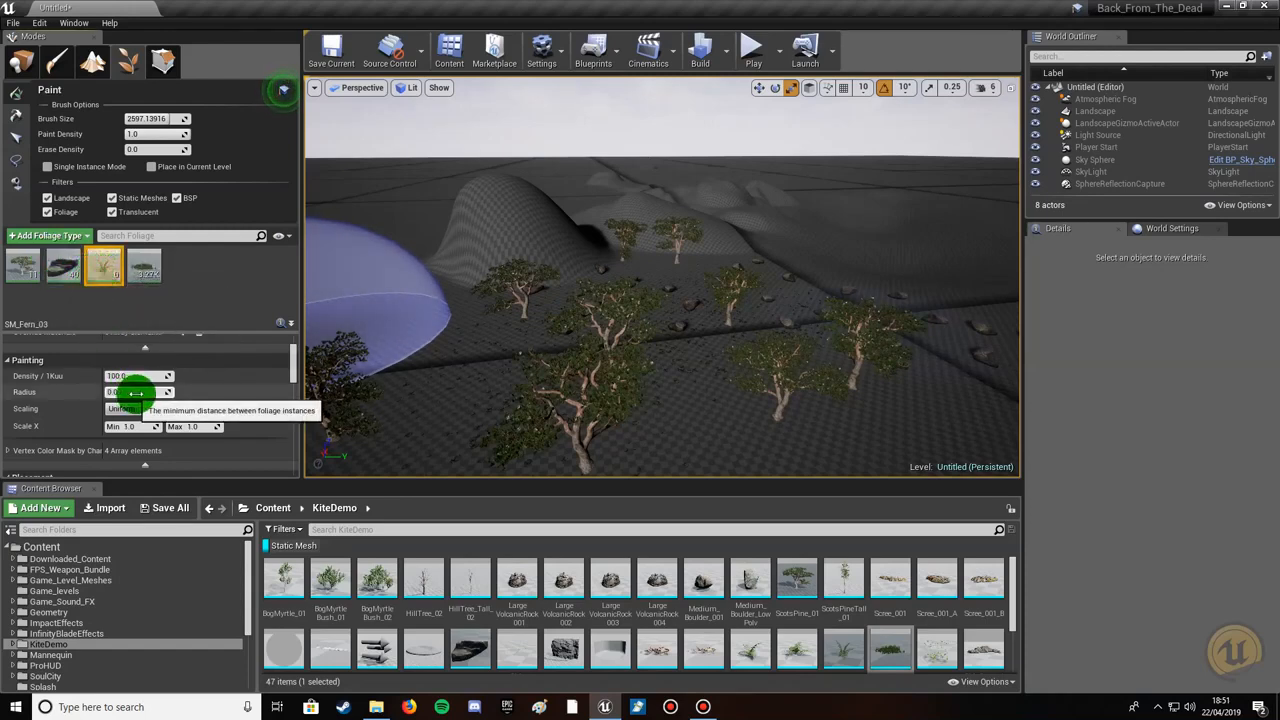
{"action": "scroll", "coordinate": [141, 400], "scroll_direction": "up", "scroll_amount": 5}
{"action": "scroll", "coordinate": [141, 400], "scroll_direction": "down", "scroll_amount": 3}
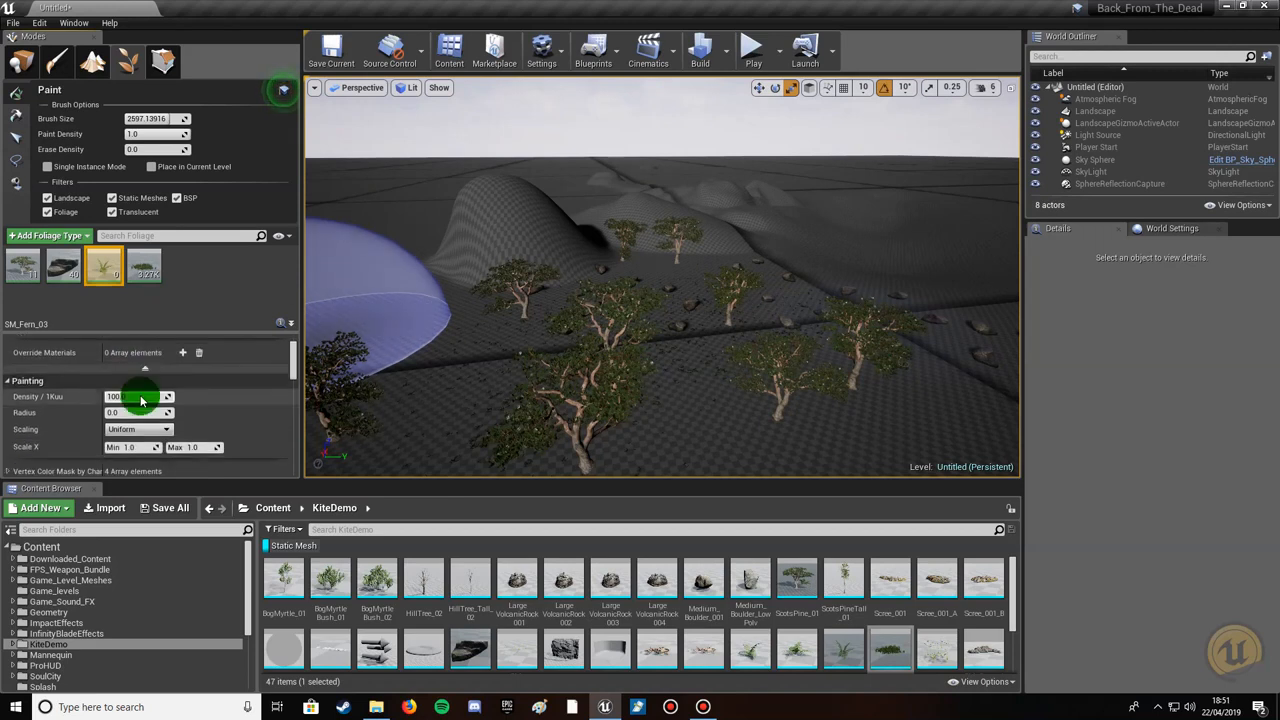
{"action": "left_click", "coordinate": [139, 398]}
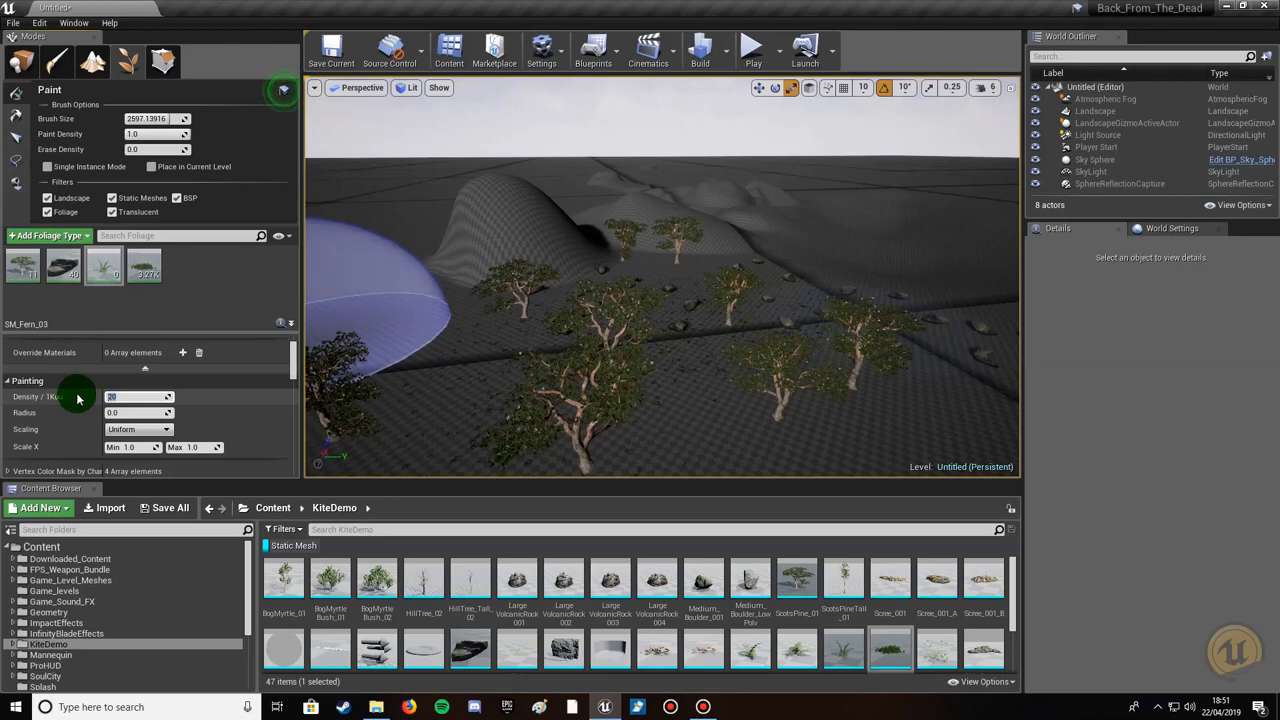
{"action": "left_click", "coordinate": [116, 413]}
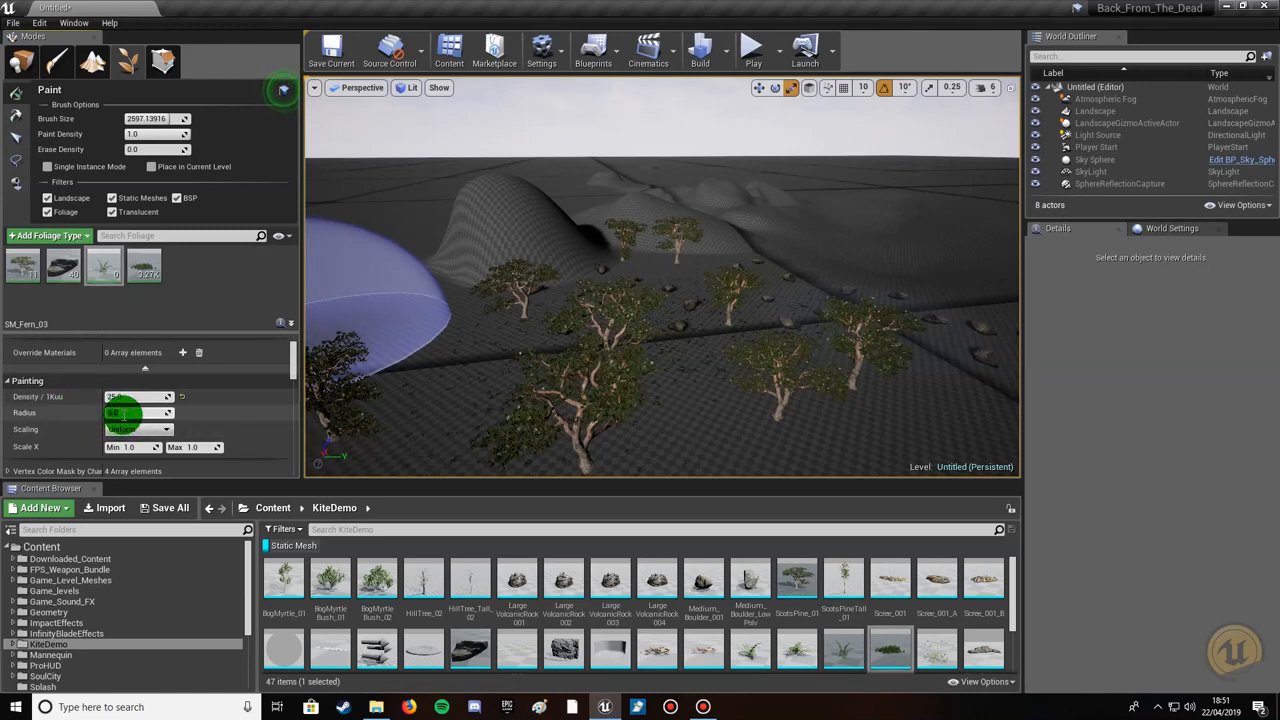
{"action": "type", "text": "210"}
Set the fern's Scale X range to a minimum of 0.5 and a maximum of 1.35.
{"action": "left_click", "coordinate": [110, 448]}
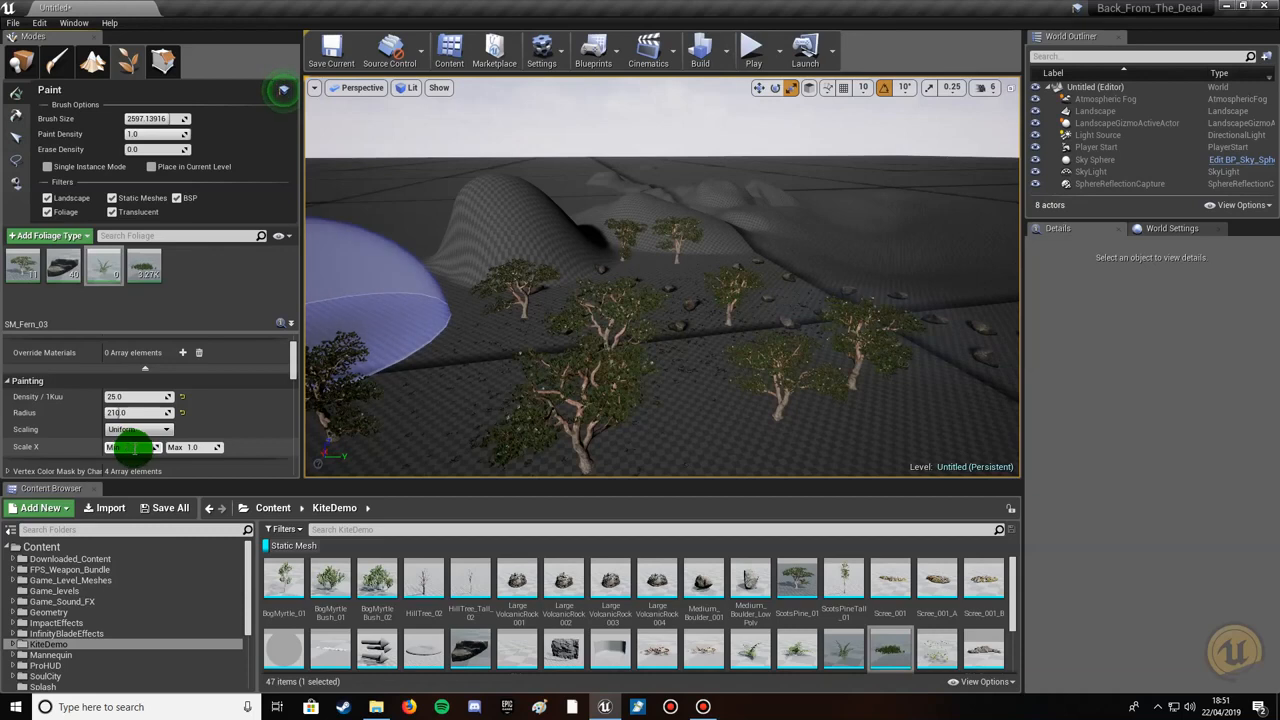
{"action": "type", "text": "5"}
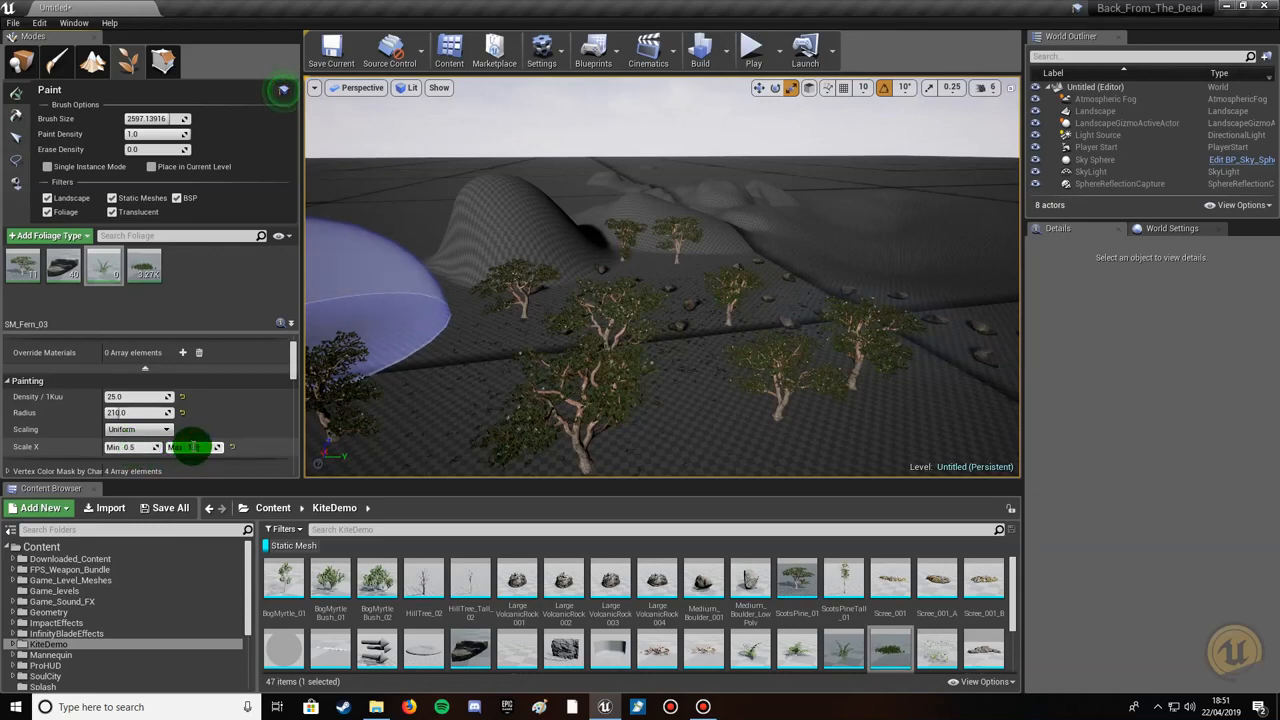
{"action": "scroll", "coordinate": [193, 447], "scroll_direction": "down", "scroll_amount": 3}
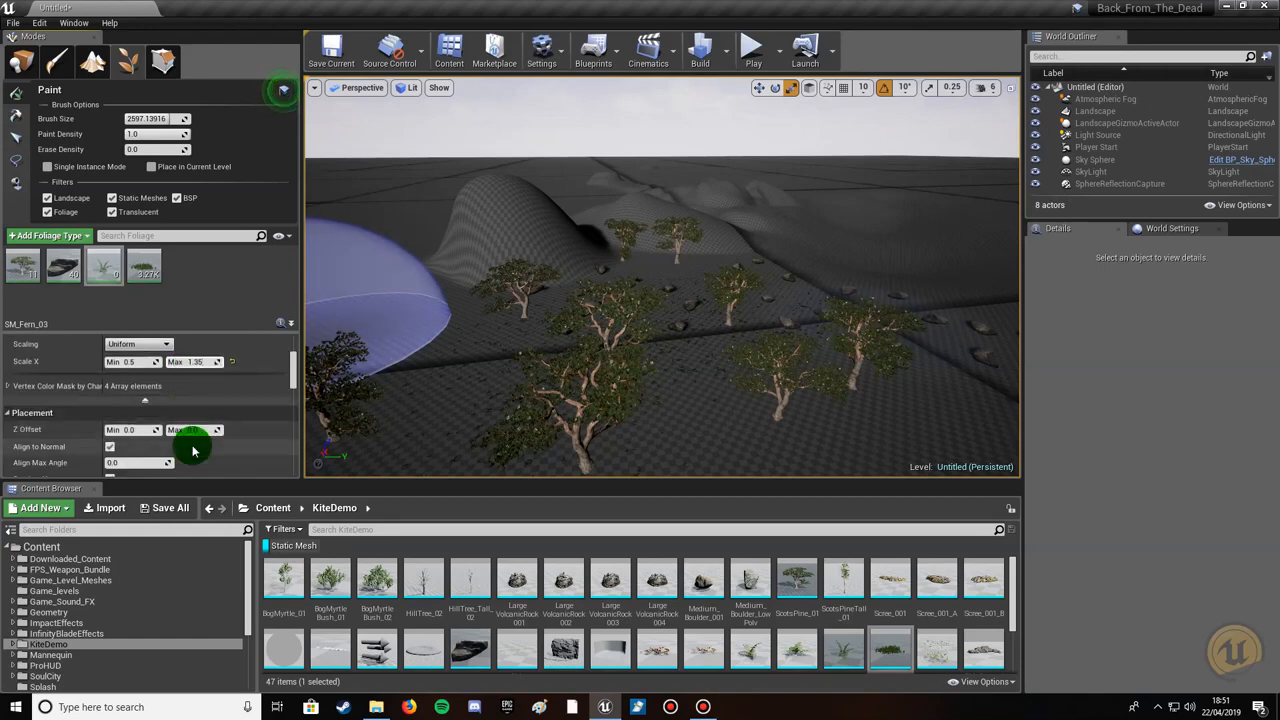
Turn off shadow casting in the instance settings of the SM_Fern_03 foliage type.
{"action": "scroll", "coordinate": [193, 451], "scroll_direction": "down", "scroll_amount": 2}
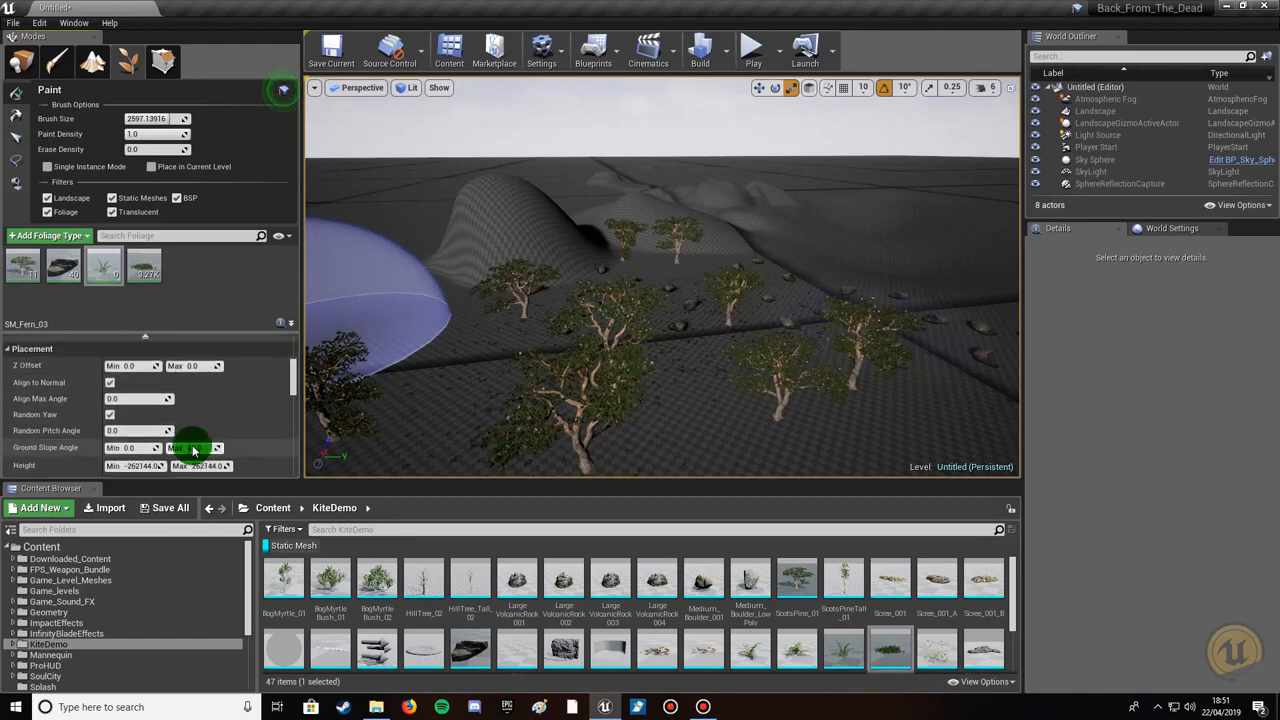
{"action": "scroll", "coordinate": [193, 450], "scroll_direction": "down", "scroll_amount": 5}
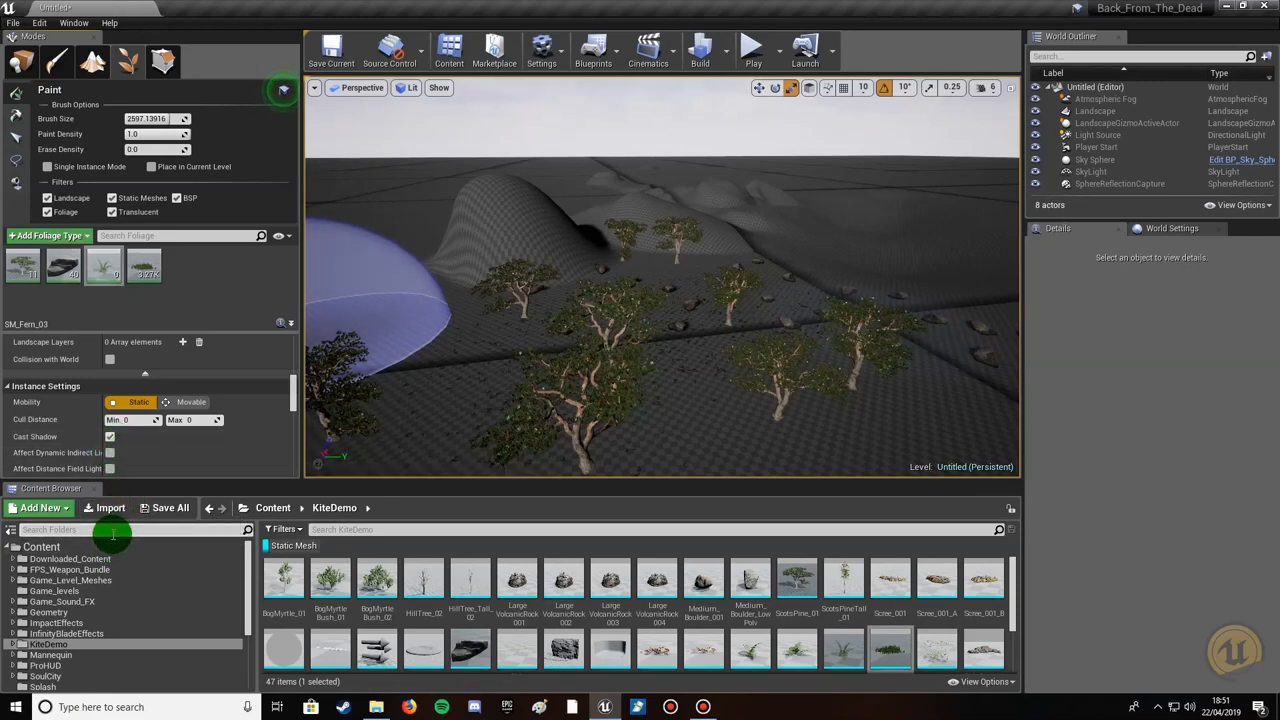
{"action": "left_click", "coordinate": [110, 436]}
{"action": "scroll", "coordinate": [166, 460], "scroll_direction": "down", "scroll_amount": 1}
{"action": "scroll", "coordinate": [168, 472], "scroll_direction": "down", "scroll_amount": 2}
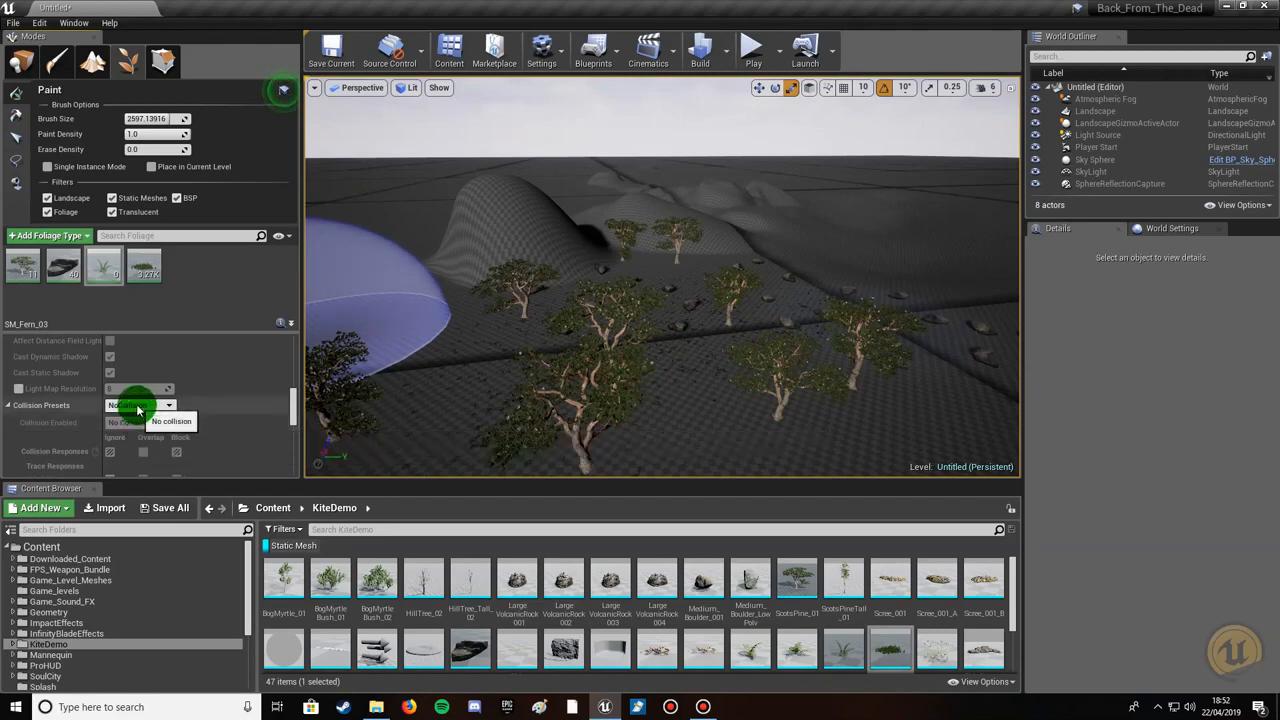
Review the fern's remaining collision, lighting, physics and density scaling settings.
{"action": "scroll", "coordinate": [151, 431], "scroll_direction": "down", "scroll_amount": 7}
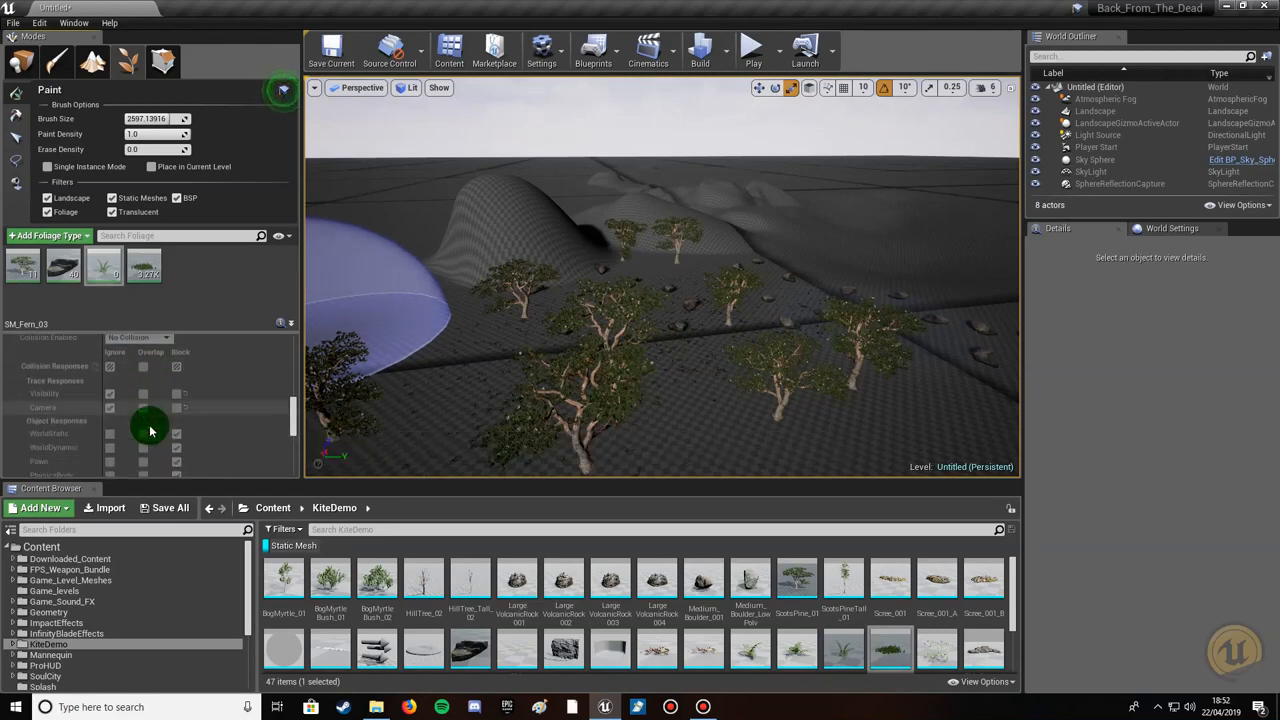
{"action": "scroll", "coordinate": [151, 431], "scroll_direction": "down", "scroll_amount": 10}
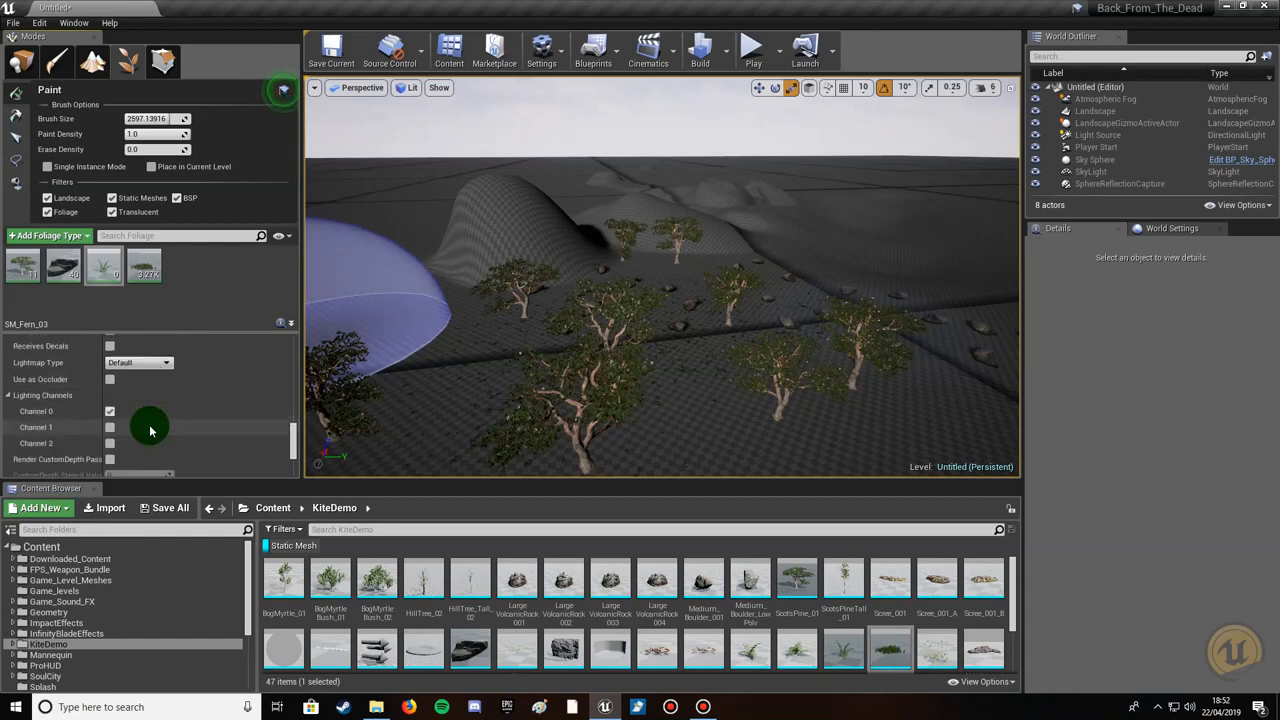
{"action": "scroll", "coordinate": [151, 431], "scroll_direction": "down", "scroll_amount": 2}
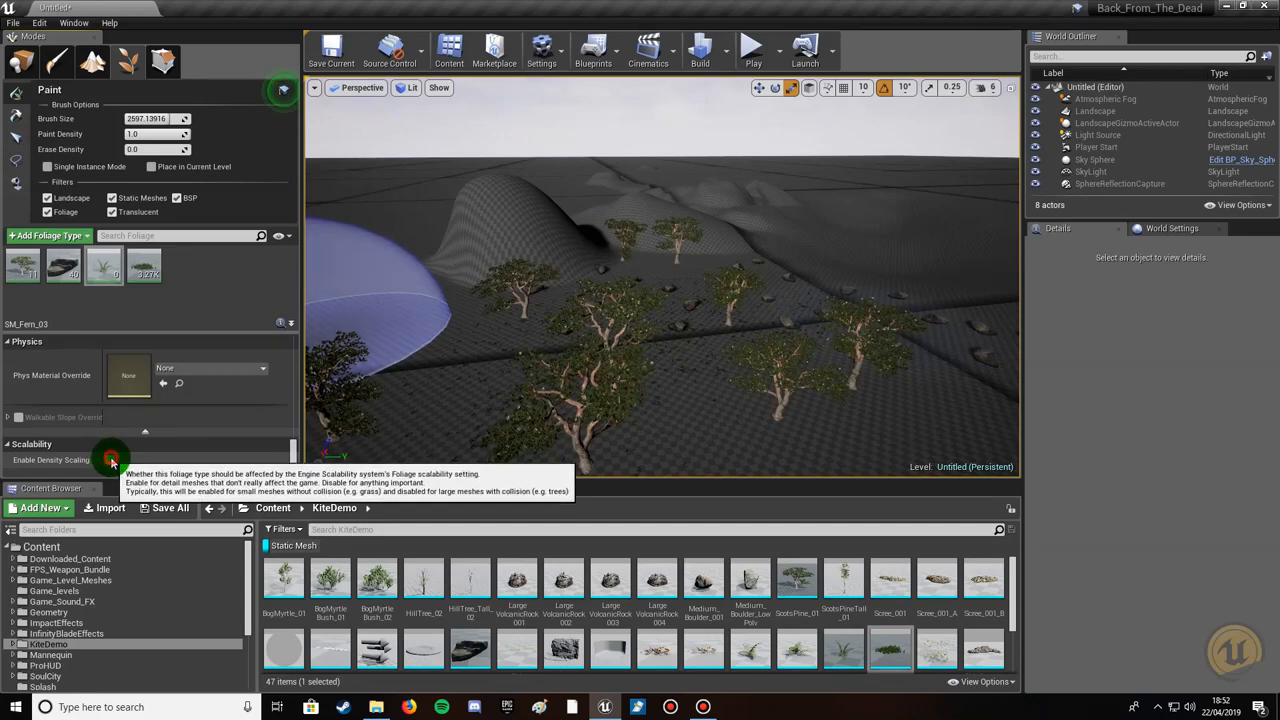
{"action": "scroll", "coordinate": [145, 445], "scroll_direction": "up", "scroll_amount": 2}
{"action": "scroll", "coordinate": [147, 447], "scroll_direction": "up", "scroll_amount": 5}
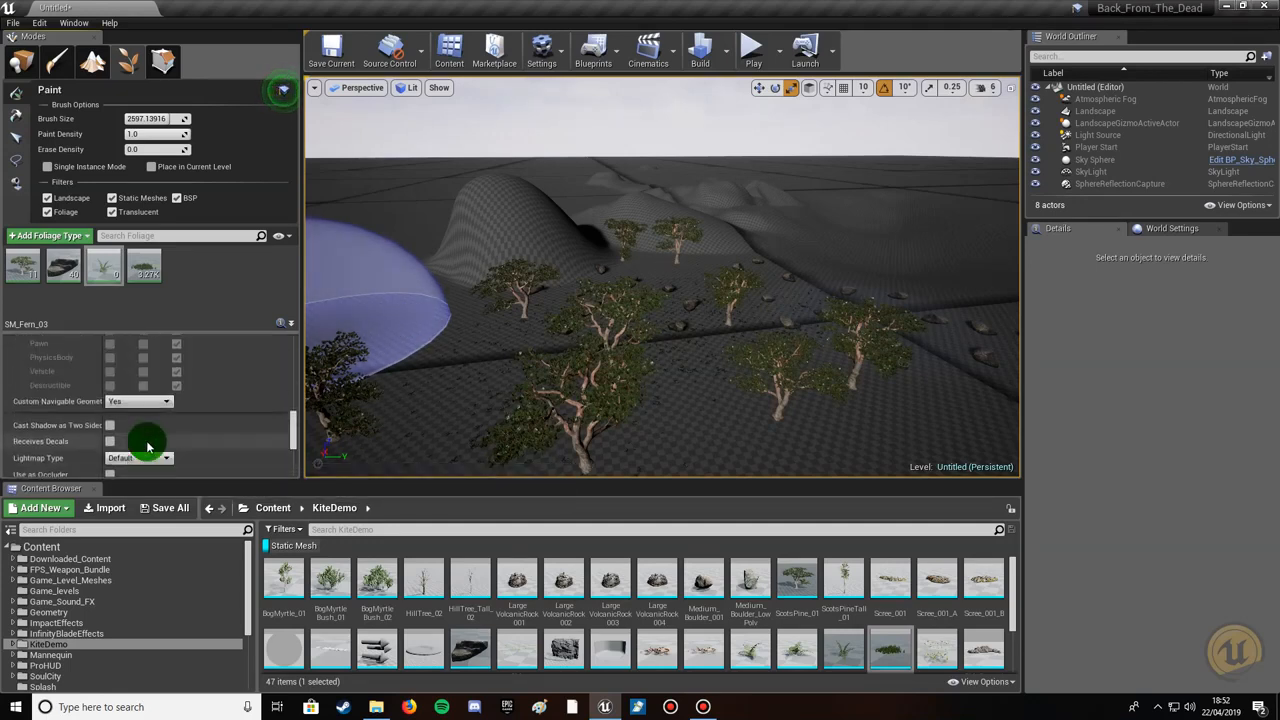
{"action": "scroll", "coordinate": [147, 447], "scroll_direction": "up", "scroll_amount": 4}
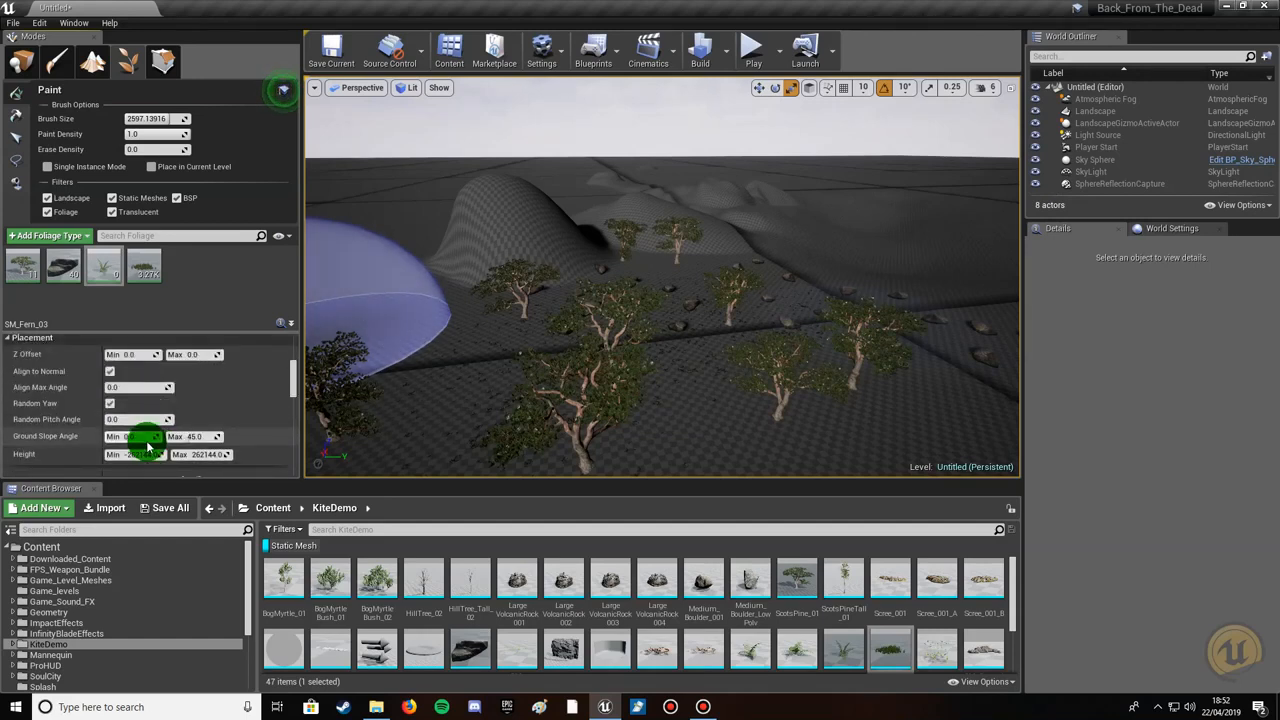
{"action": "scroll", "coordinate": [147, 447], "scroll_direction": "up", "scroll_amount": 3}
{"action": "scroll", "coordinate": [147, 447], "scroll_direction": "up", "scroll_amount": 2}
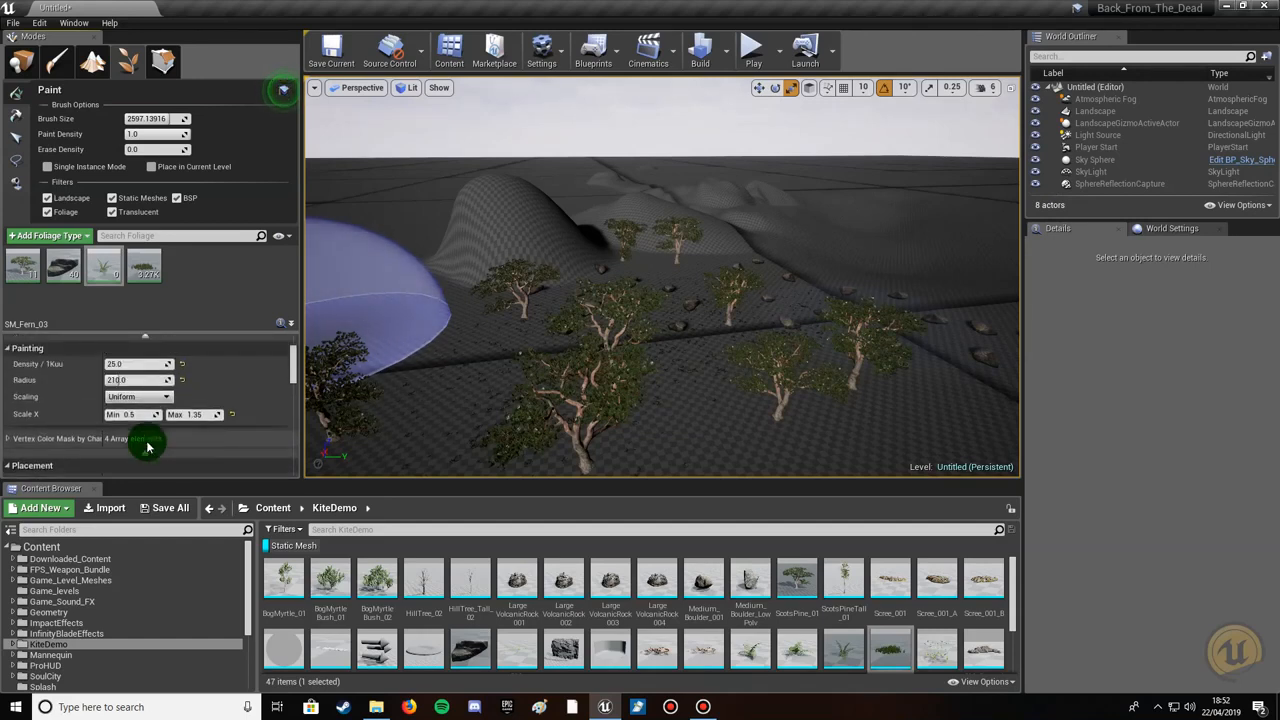
Paint SM_Fern_03 ferns on the grassy ground around the Scots pines.
{"action": "mouse_move", "coordinate": [490, 300]}
{"action": "right_mouse_down"}
{"action": "mouse_move", "coordinate": [490, 330]}
{"action": "mouse_move", "coordinate": [503, 274]}
{"action": "right_mouse_up"}
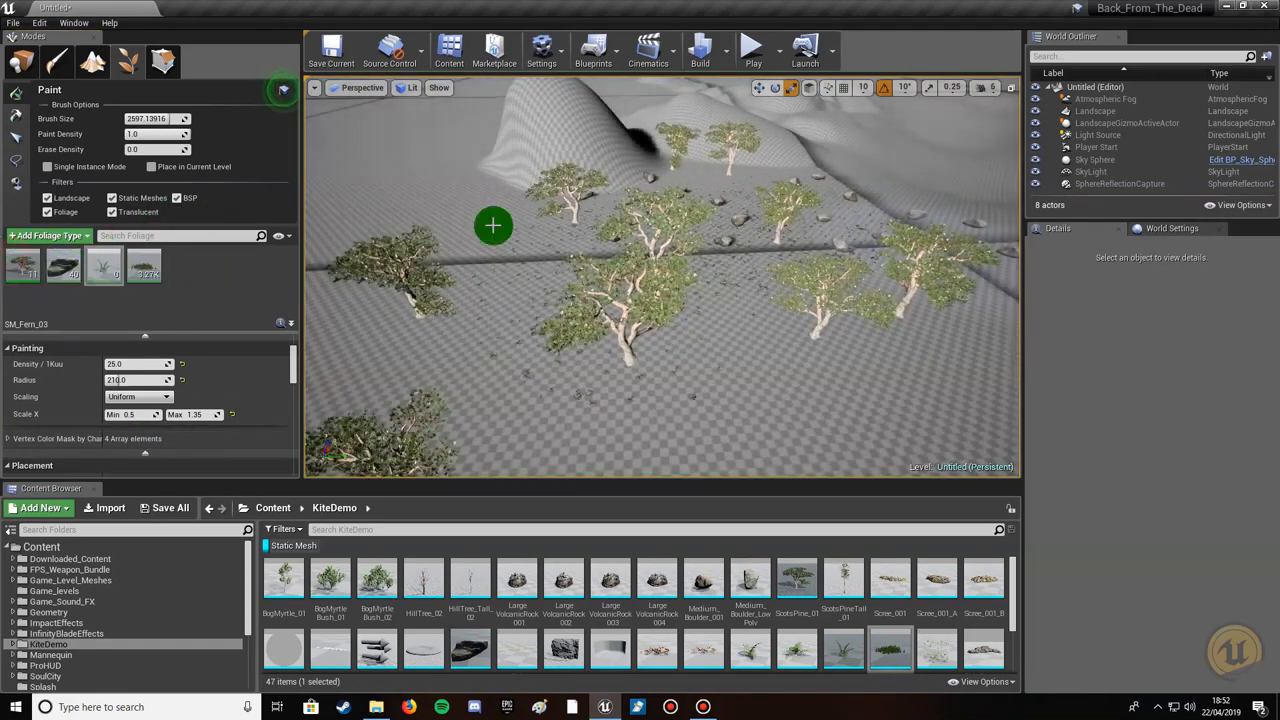
{"action": "right_click_drag", "start_coordinate": [494, 222], "coordinate": [494, 200]}
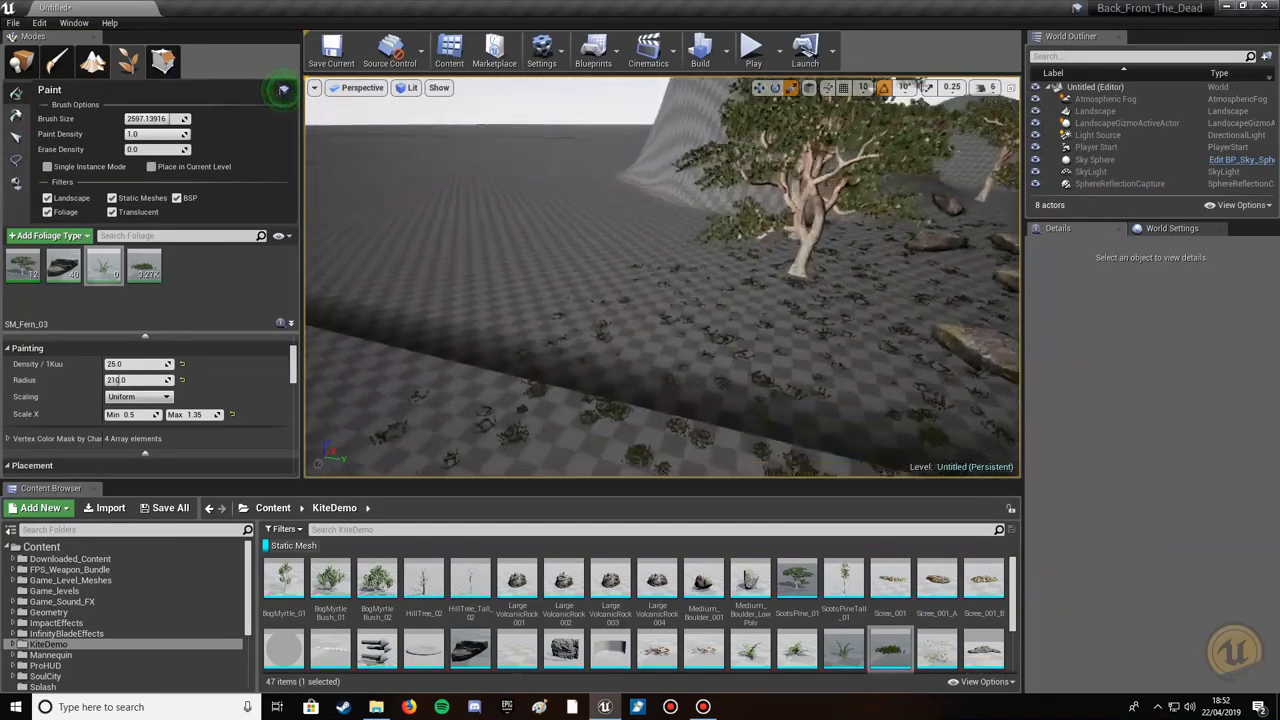
{"action": "mouse_move", "coordinate": [494, 222]}
{"action": "right_mouse_down"}
{"action": "mouse_move", "coordinate": [482, 226]}
{"action": "mouse_move", "coordinate": [494, 262]}
{"action": "right_mouse_up"}
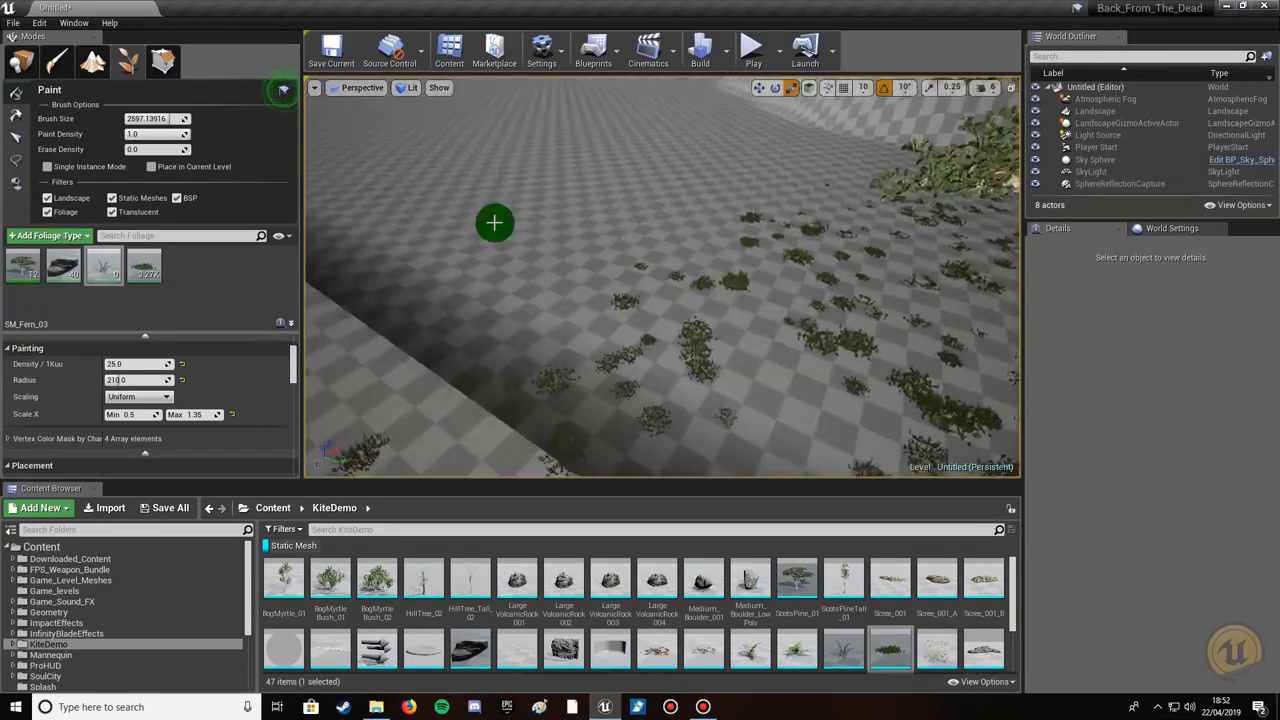
{"action": "right_click_drag", "start_coordinate": [494, 189], "coordinate": [500, 204]}
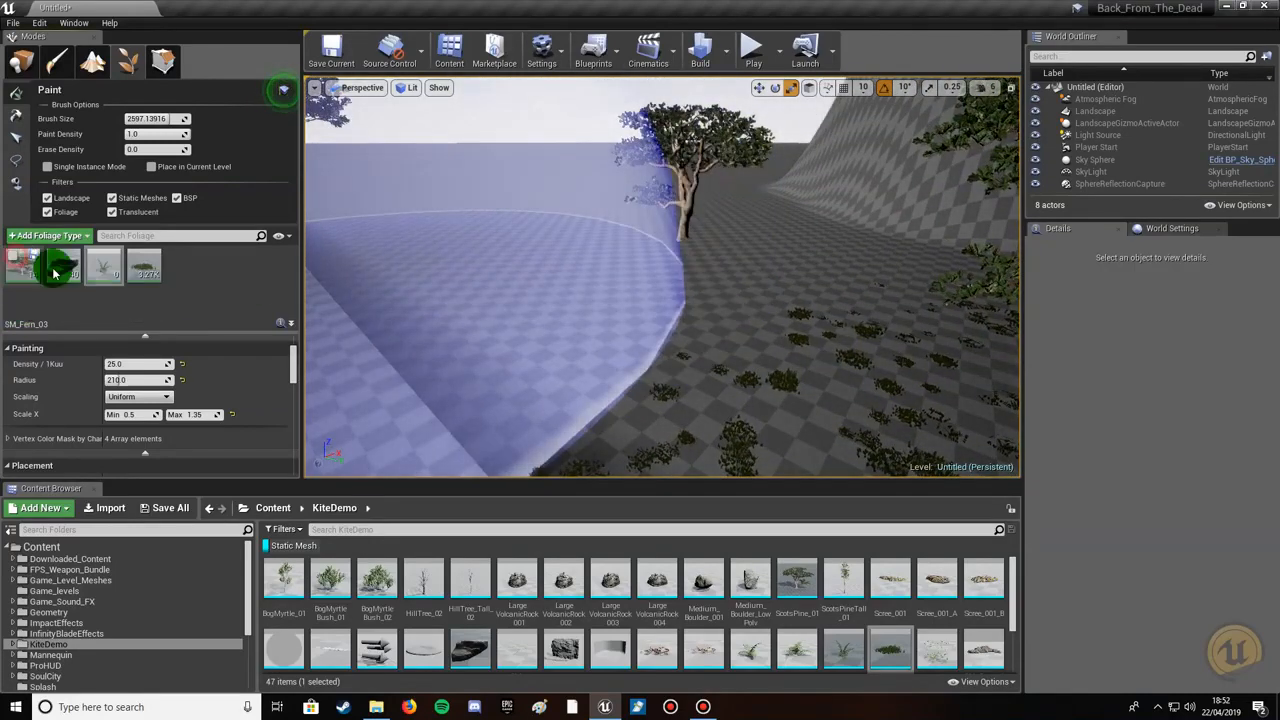
{"action": "left_click", "coordinate": [97, 260]}
{"action": "mouse_move", "coordinate": [502, 260]}
{"action": "right_mouse_down"}
{"action": "mouse_move", "coordinate": [520, 268]}
{"action": "mouse_move", "coordinate": [430, 262]}
{"action": "mouse_move", "coordinate": [576, 276]}
{"action": "mouse_move", "coordinate": [539, 272]}
{"action": "right_mouse_up"}
{"action": "key", "text": "w"}
{"action": "key", "text": "s"}
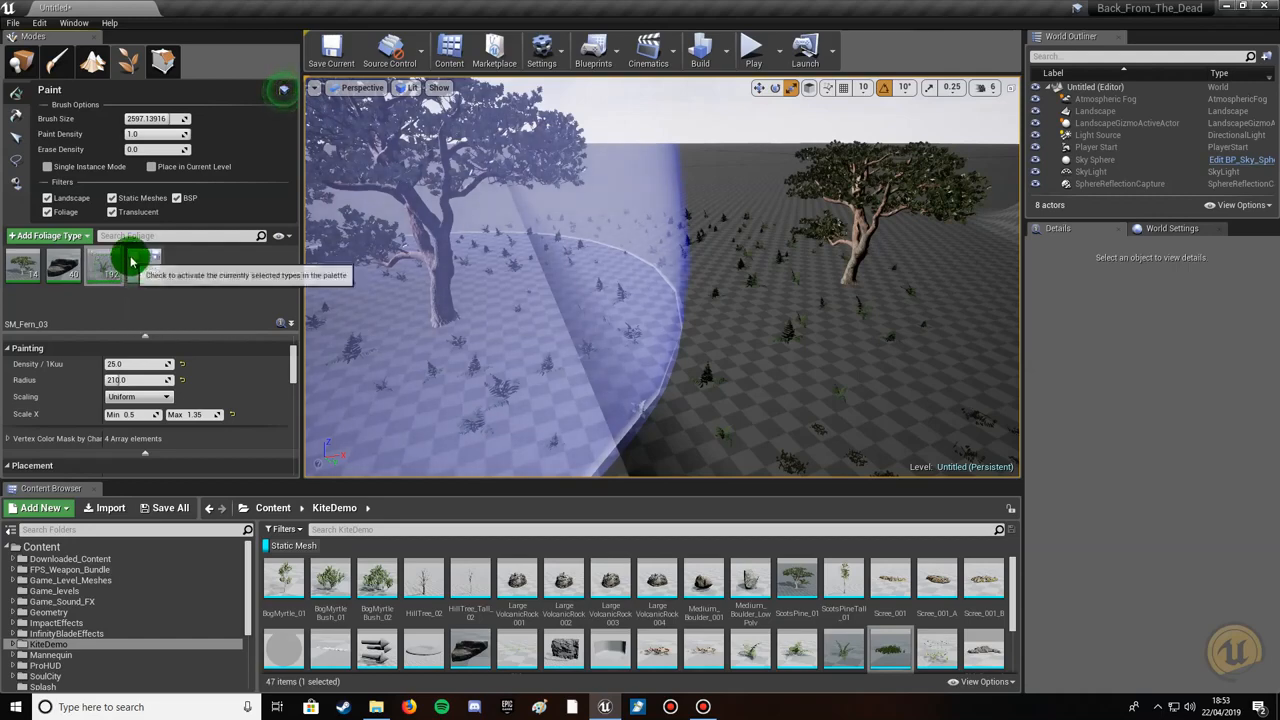
Paint a mixed patch of Scots pines, boulders, ferns and grass on the bare ground beside the existing trees.
{"action": "key", "text": "w"}
{"action": "mouse_move", "coordinate": [639, 280]}
{"action": "right_mouse_down"}
{"action": "mouse_move", "coordinate": [530, 260]}
{"action": "mouse_move", "coordinate": [770, 294]}
{"action": "mouse_move", "coordinate": [735, 280]}
{"action": "right_mouse_up"}
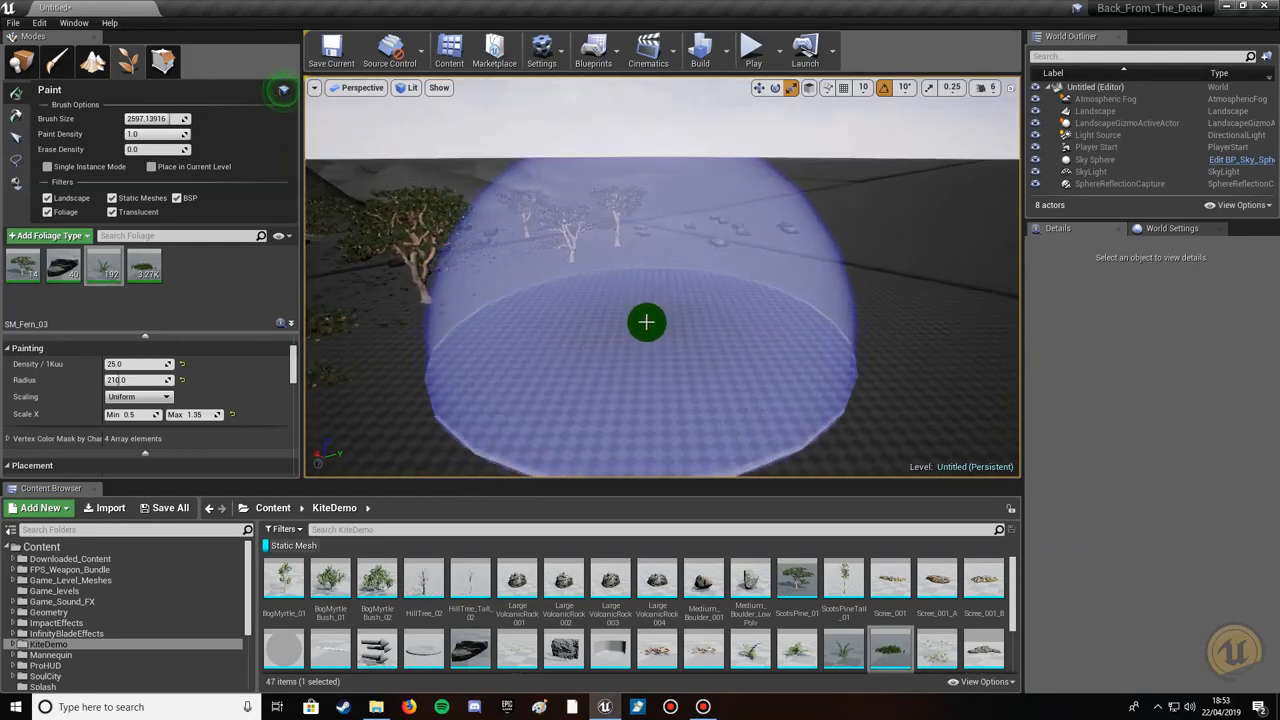
{"action": "mouse_move", "coordinate": [650, 321]}
{"action": "left_mouse_down"}
{"action": "mouse_move", "coordinate": [823, 274]}
{"action": "mouse_move", "coordinate": [929, 200]}
{"action": "mouse_move", "coordinate": [869, 220]}
{"action": "left_mouse_up"}
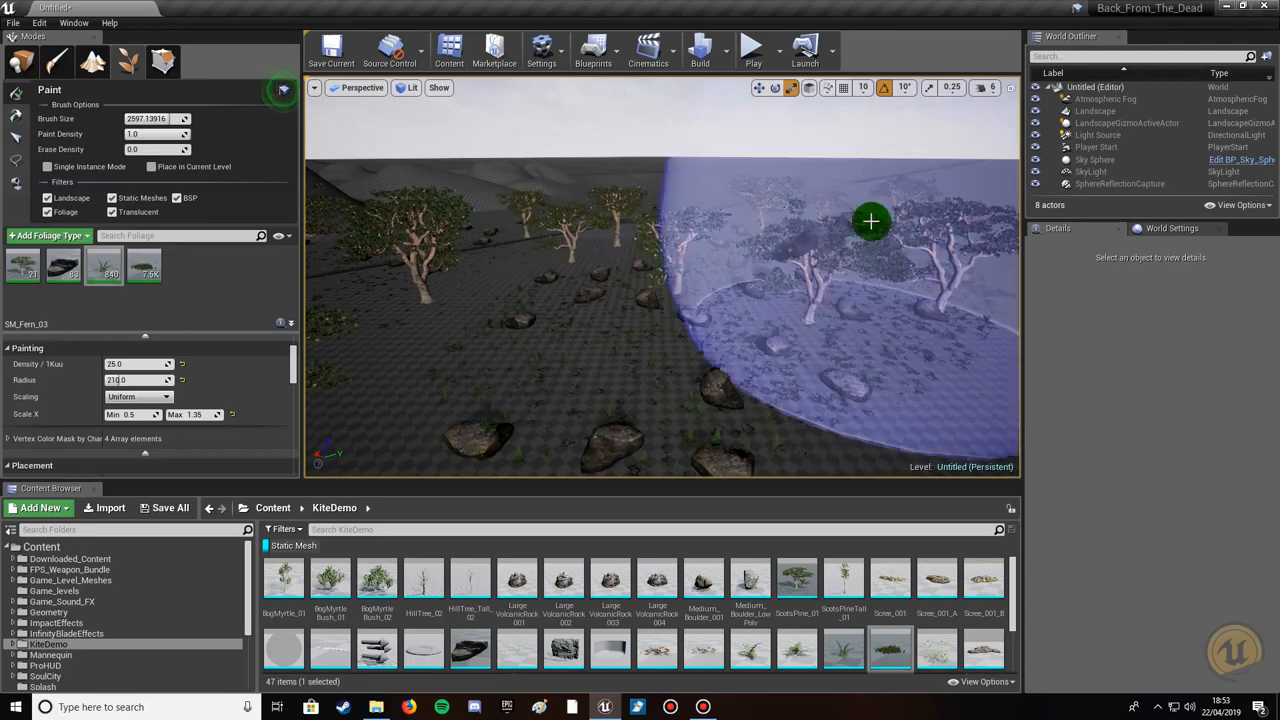
Cover the open landscape and the hills with the mix of all four foliage types.
{"action": "key", "text": "s"}
{"action": "mouse_move", "coordinate": [869, 220]}
{"action": "right_mouse_down"}
{"action": "mouse_move", "coordinate": [785, 202]}
{"action": "mouse_move", "coordinate": [857, 240]}
{"action": "mouse_move", "coordinate": [838, 246]}
{"action": "mouse_move", "coordinate": [843, 202]}
{"action": "mouse_move", "coordinate": [868, 198]}
{"action": "mouse_move", "coordinate": [832, 212]}
{"action": "right_mouse_up"}
{"action": "key", "text": "w"}
{"action": "key", "text": "w"}
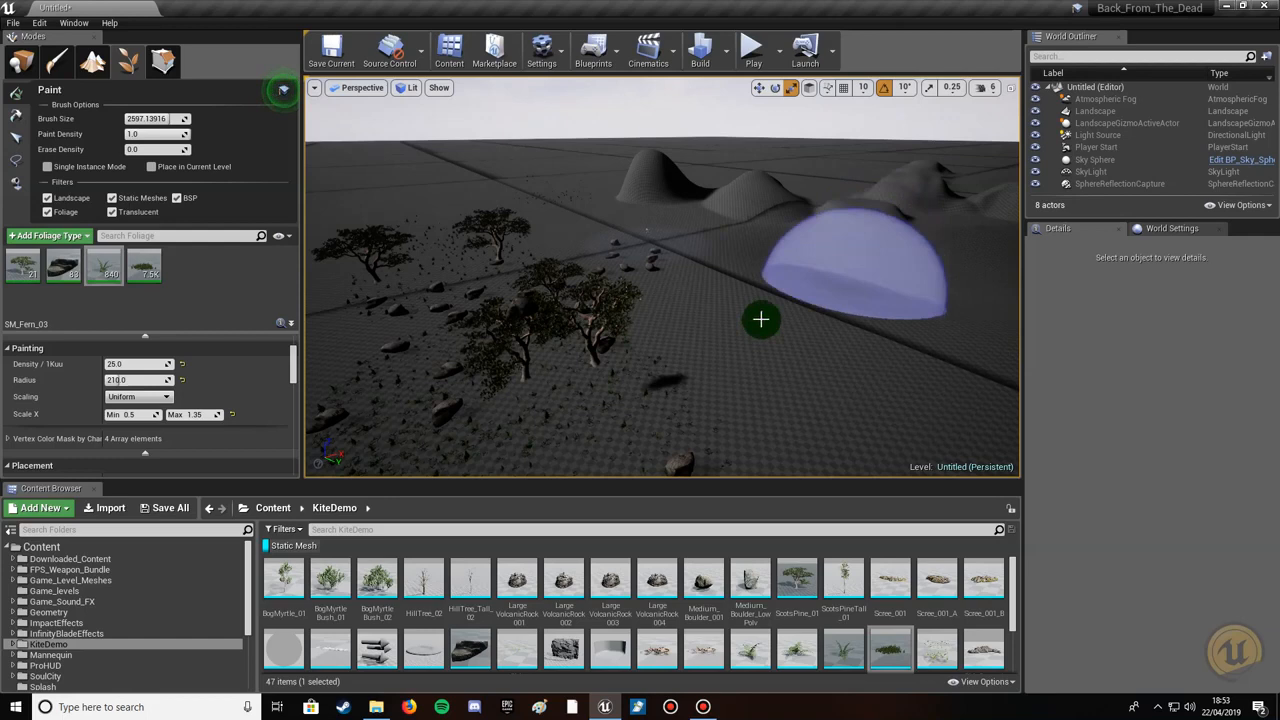
{"action": "mouse_move", "coordinate": [832, 302]}
{"action": "left_mouse_down"}
{"action": "mouse_move", "coordinate": [863, 191]}
{"action": "mouse_move", "coordinate": [718, 181]}
{"action": "mouse_move", "coordinate": [831, 191]}
{"action": "mouse_move", "coordinate": [966, 160]}
{"action": "mouse_move", "coordinate": [1014, 194]}
{"action": "mouse_move", "coordinate": [647, 191]}
{"action": "mouse_move", "coordinate": [660, 177]}
{"action": "mouse_move", "coordinate": [883, 211]}
{"action": "mouse_move", "coordinate": [700, 229]}
{"action": "mouse_move", "coordinate": [640, 451]}
{"action": "mouse_move", "coordinate": [706, 214]}
{"action": "mouse_move", "coordinate": [274, 314]}
{"action": "mouse_move", "coordinate": [526, 140]}
{"action": "mouse_move", "coordinate": [423, 206]}
{"action": "left_mouse_up"}
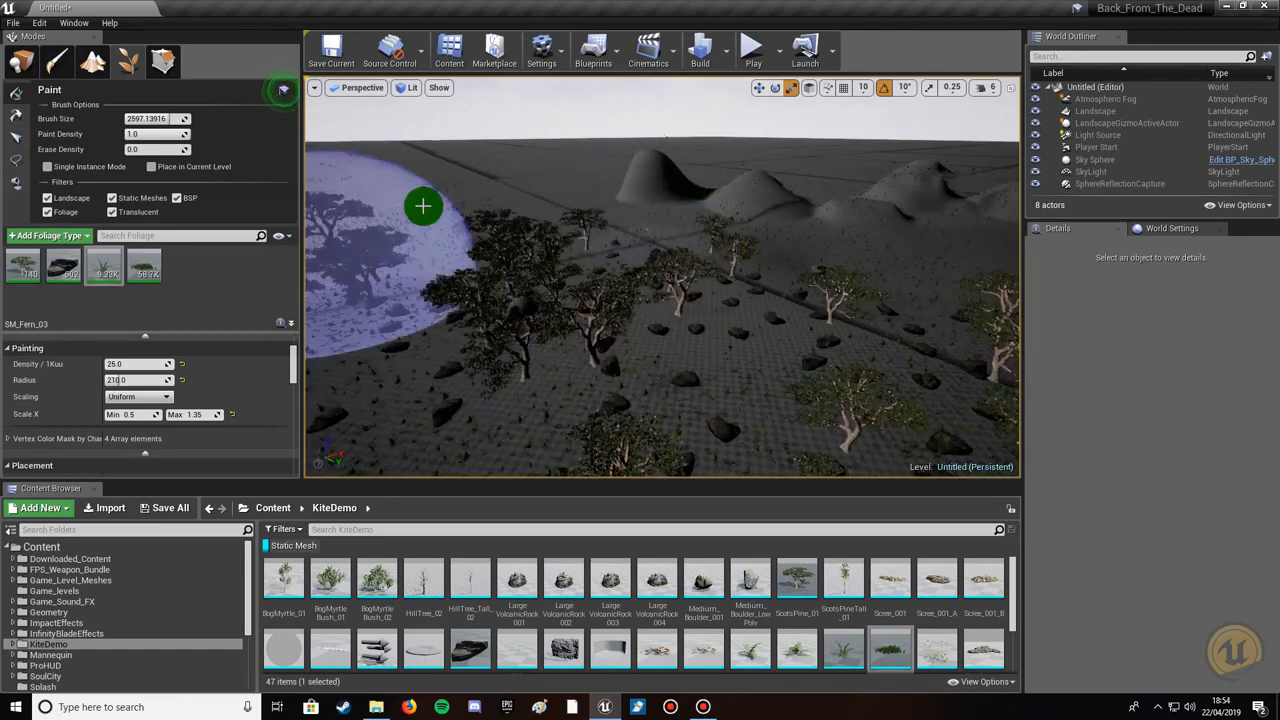
Switch from foliage painting to Place mode and start a play preview from a ground spot among the Scots pines.
{"action": "left_click", "coordinate": [20, 62]}
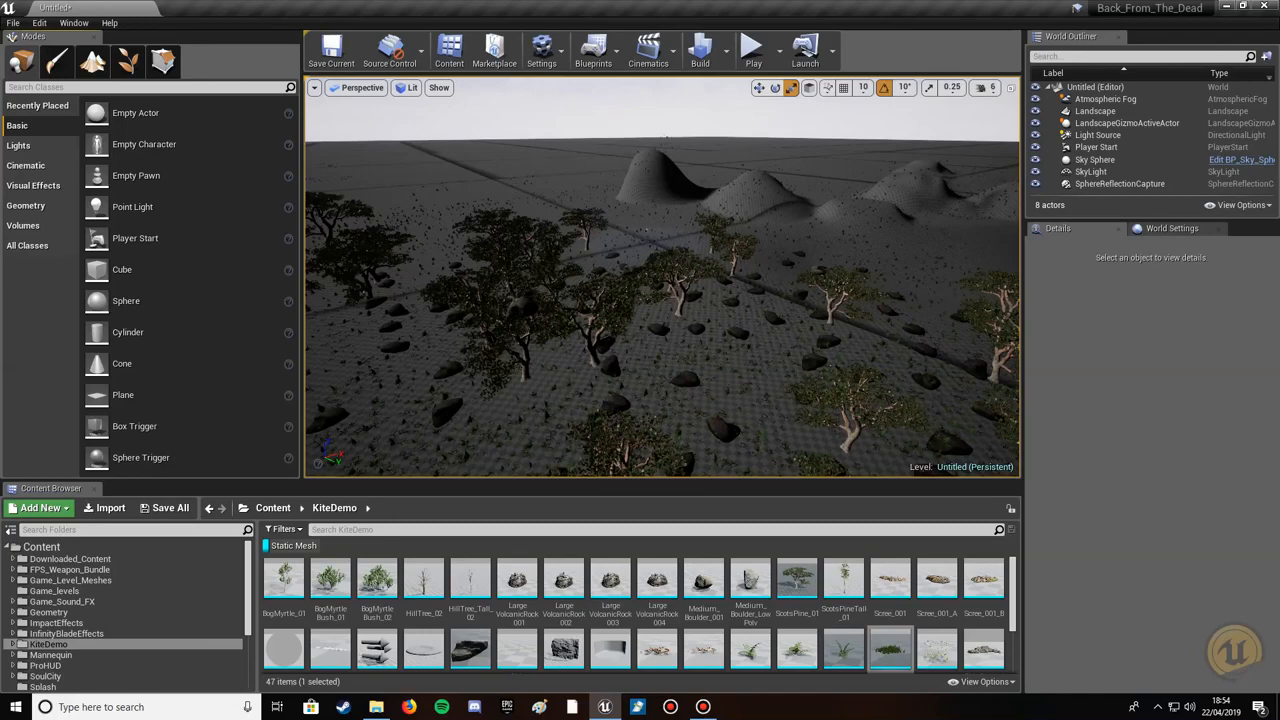
{"action": "right_click_drag", "start_coordinate": [662, 277], "coordinate": [643, 309]}
{"action": "key", "text": "q"}
{"action": "key", "text": "w"}
{"action": "key", "text": "w"}
{"action": "right_click", "coordinate": [604, 396]}
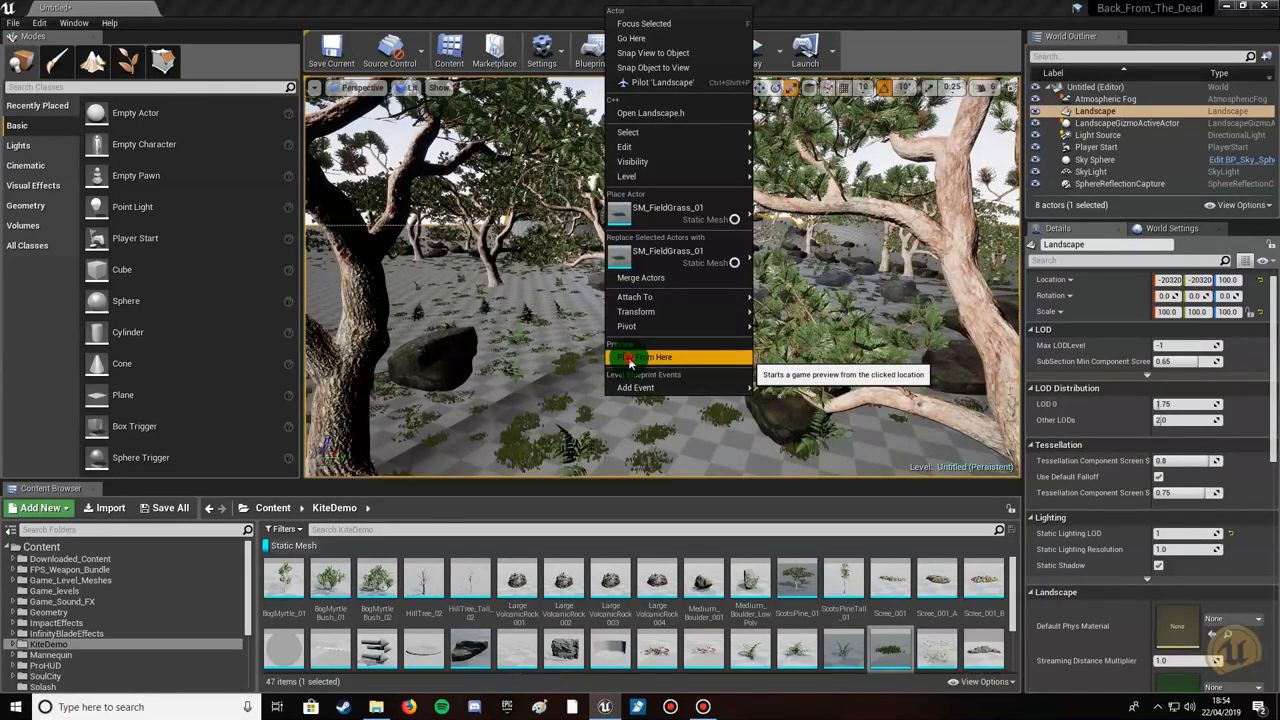
{"action": "left_click", "coordinate": [629, 358]}
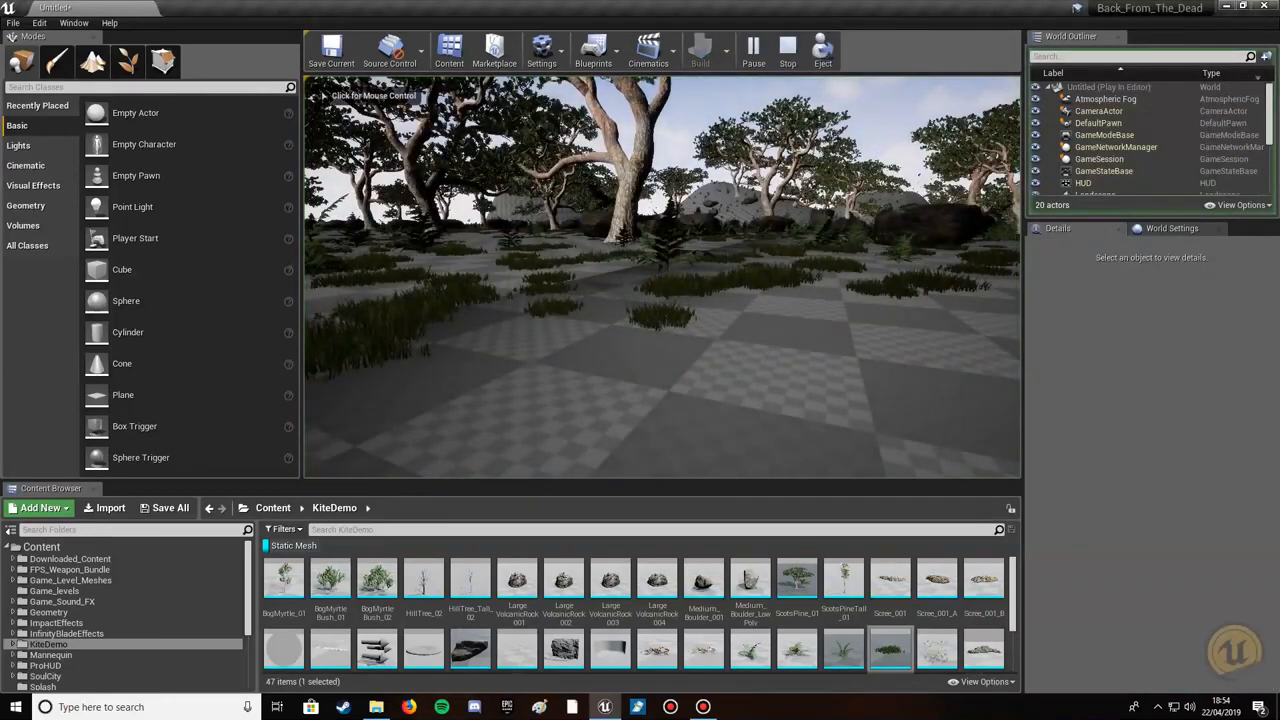
{"action": "left_click", "coordinate": [629, 358]}
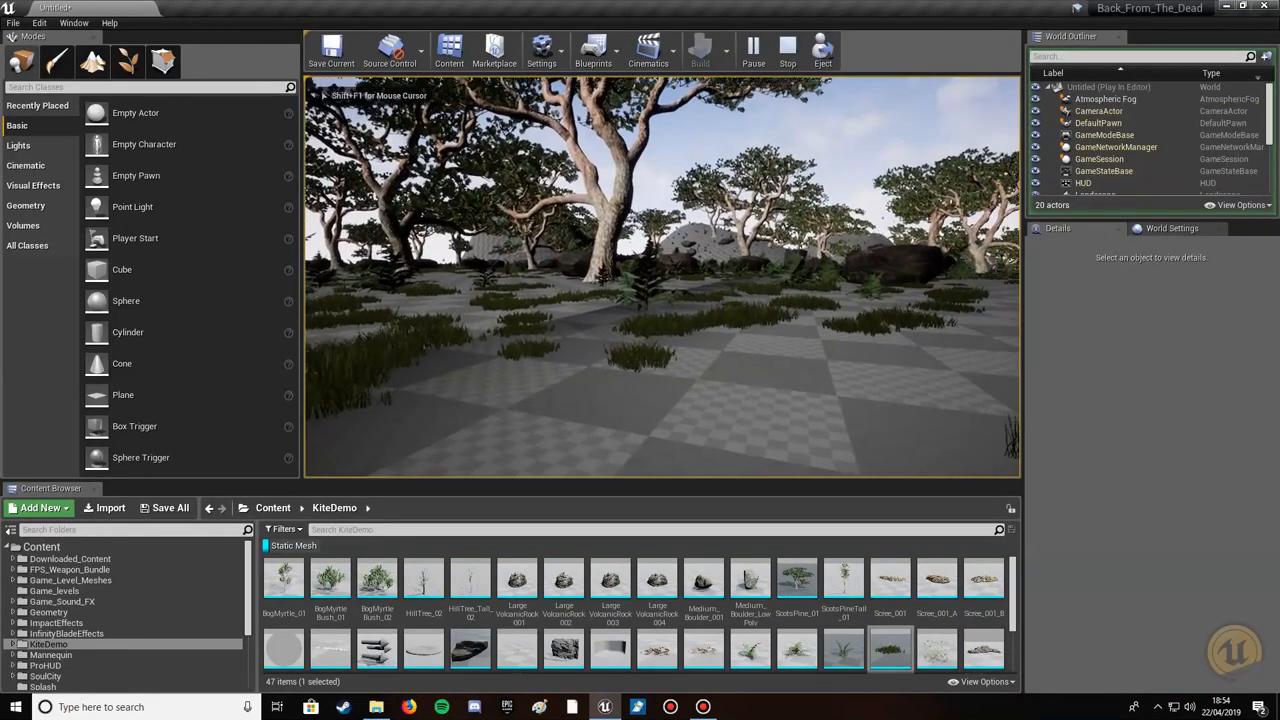
Move through the running level to examine the painted trees, boulders, ferns and grass up close.
{"action": "key", "text": "w"}
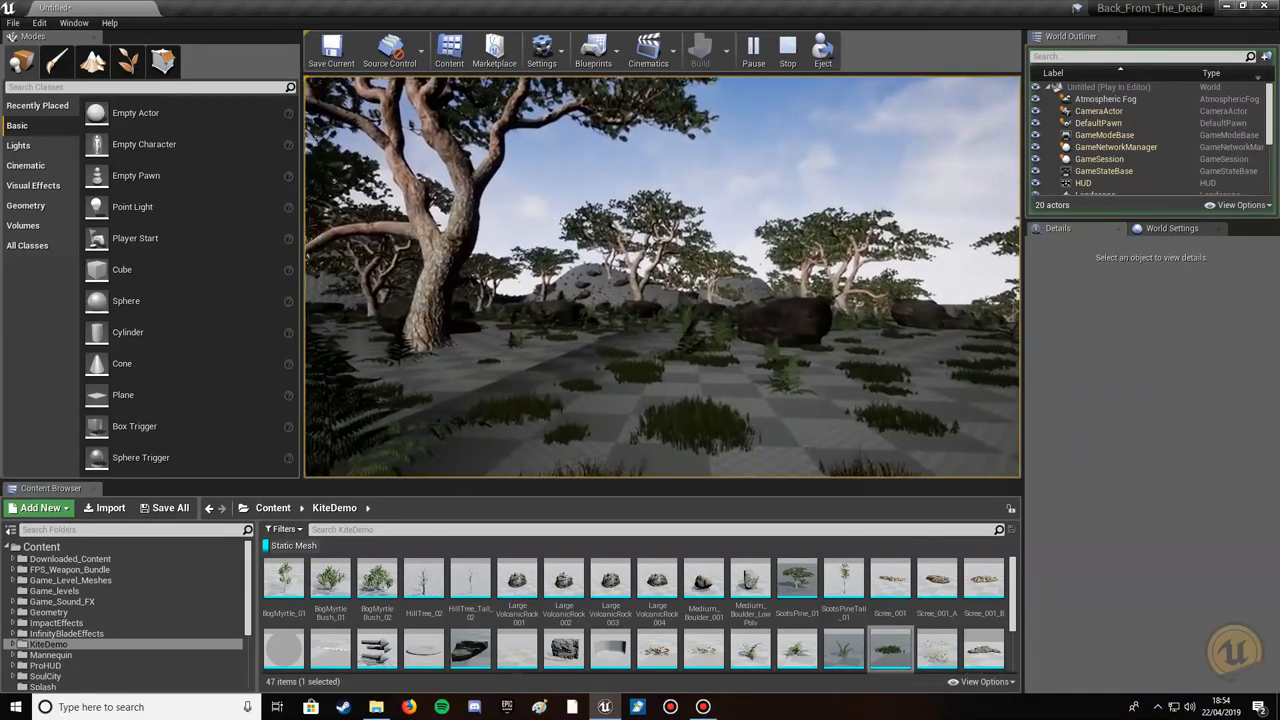
{"action": "key", "text": "w"}
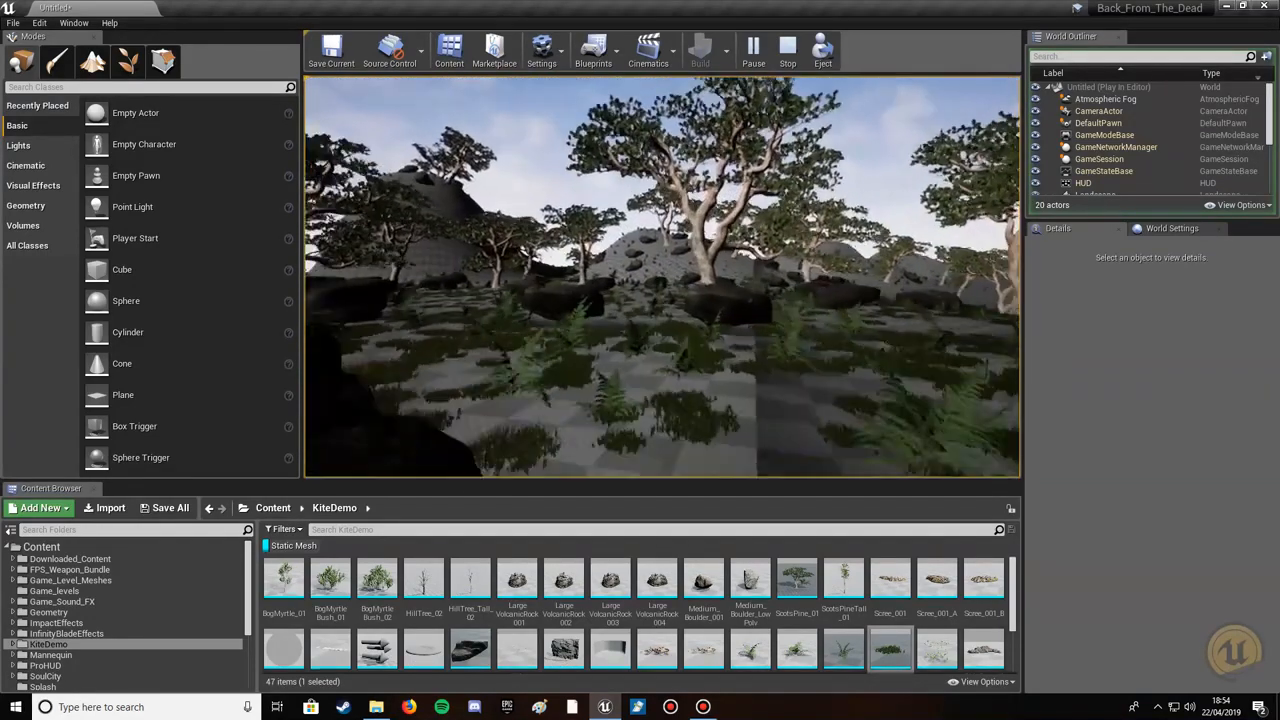
{"action": "key", "text": "w"}
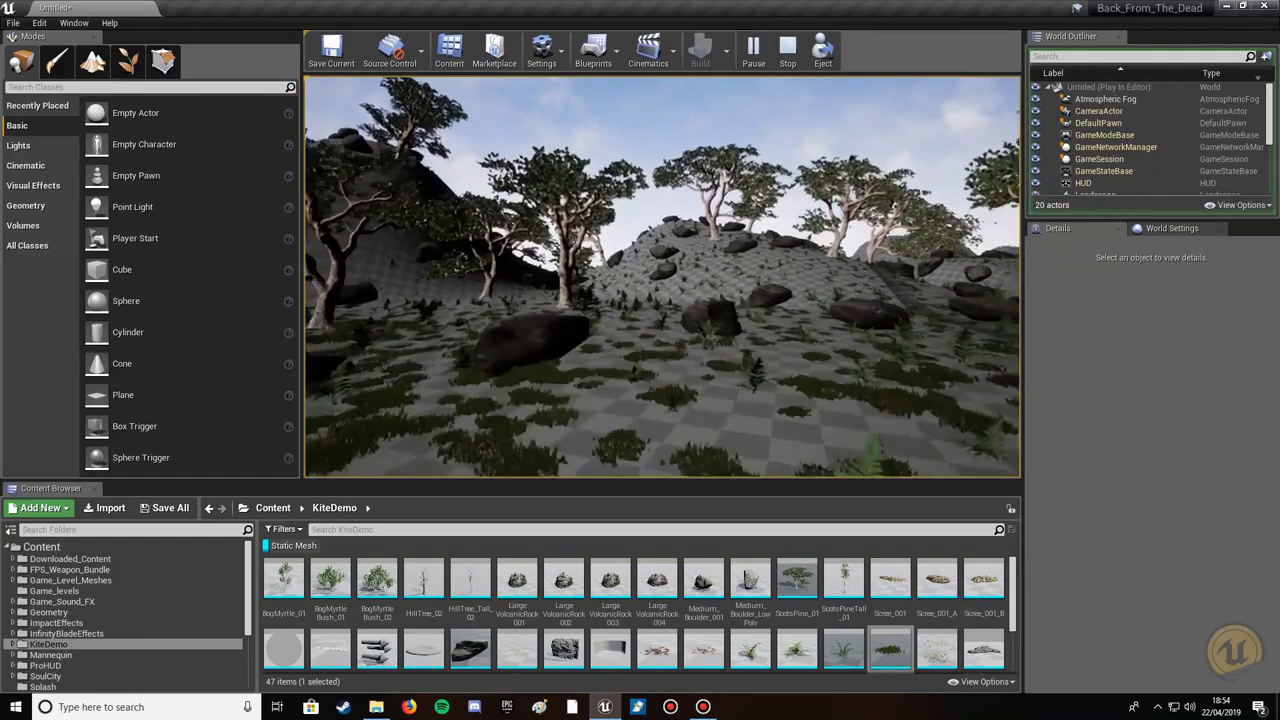
{"action": "key", "text": "w"}
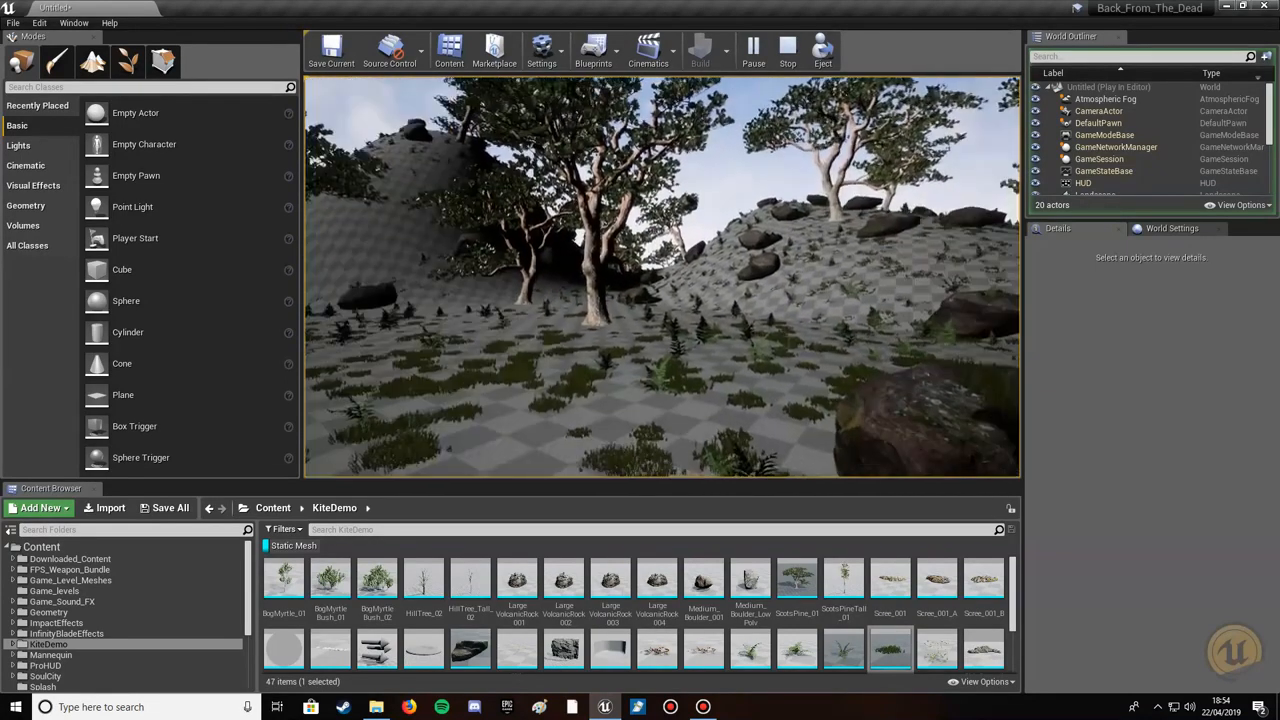
{"action": "key", "text": "w"}
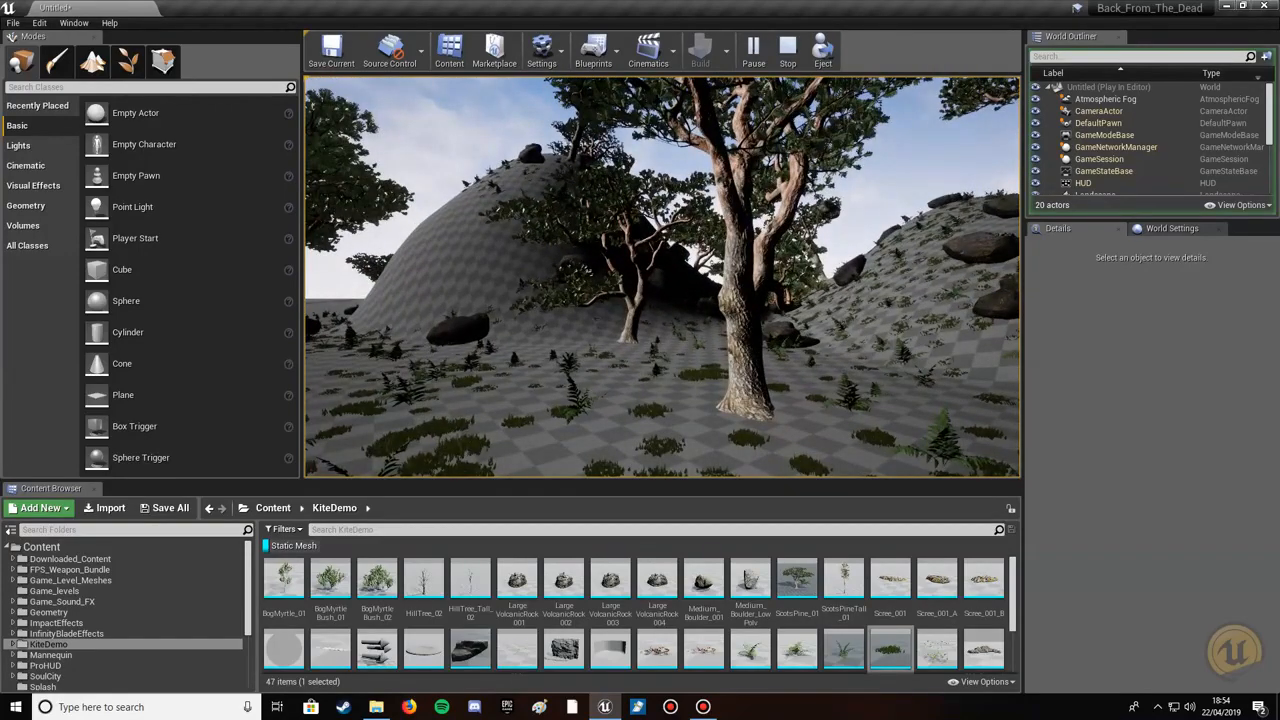
{"action": "key", "text": "w"}
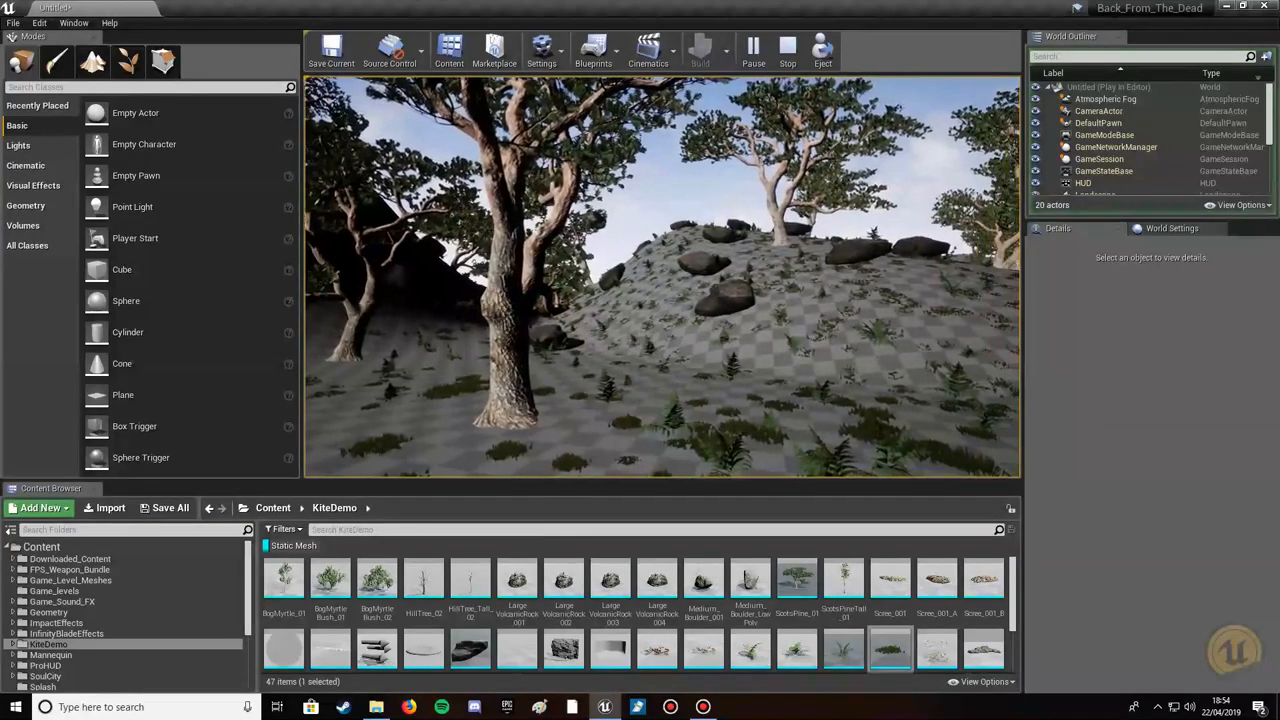
{"action": "key", "text": "w"}
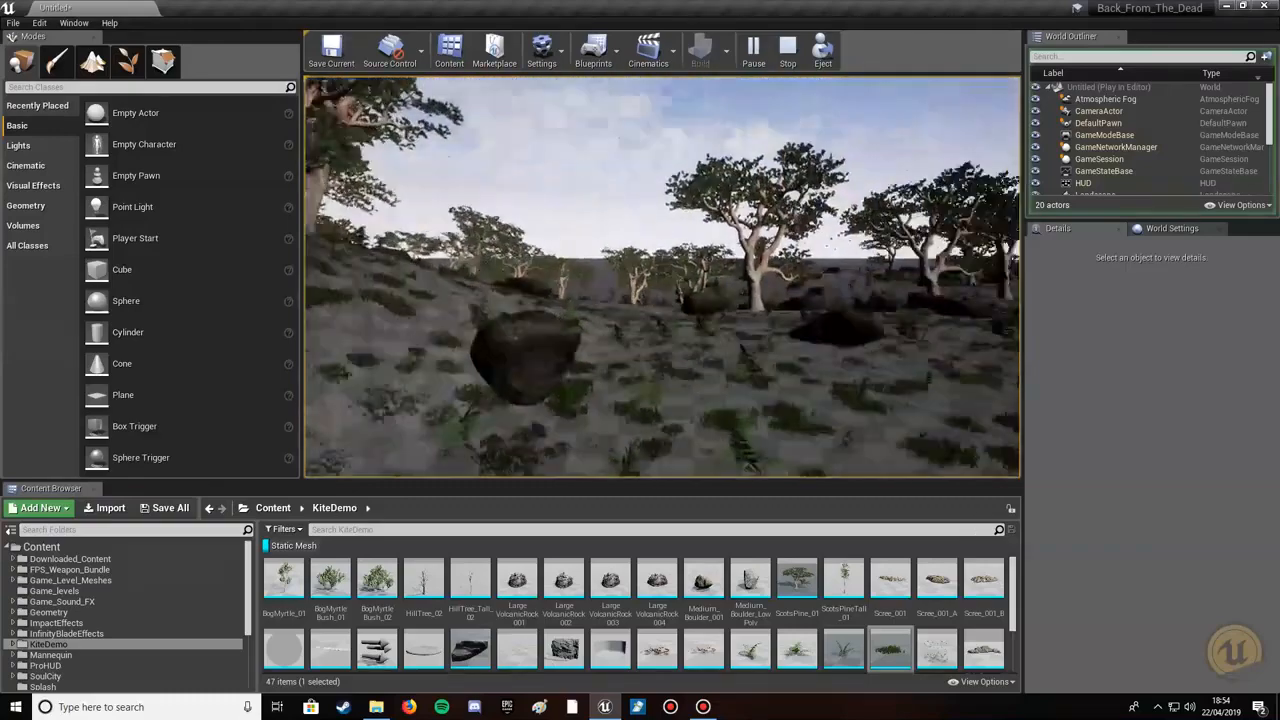